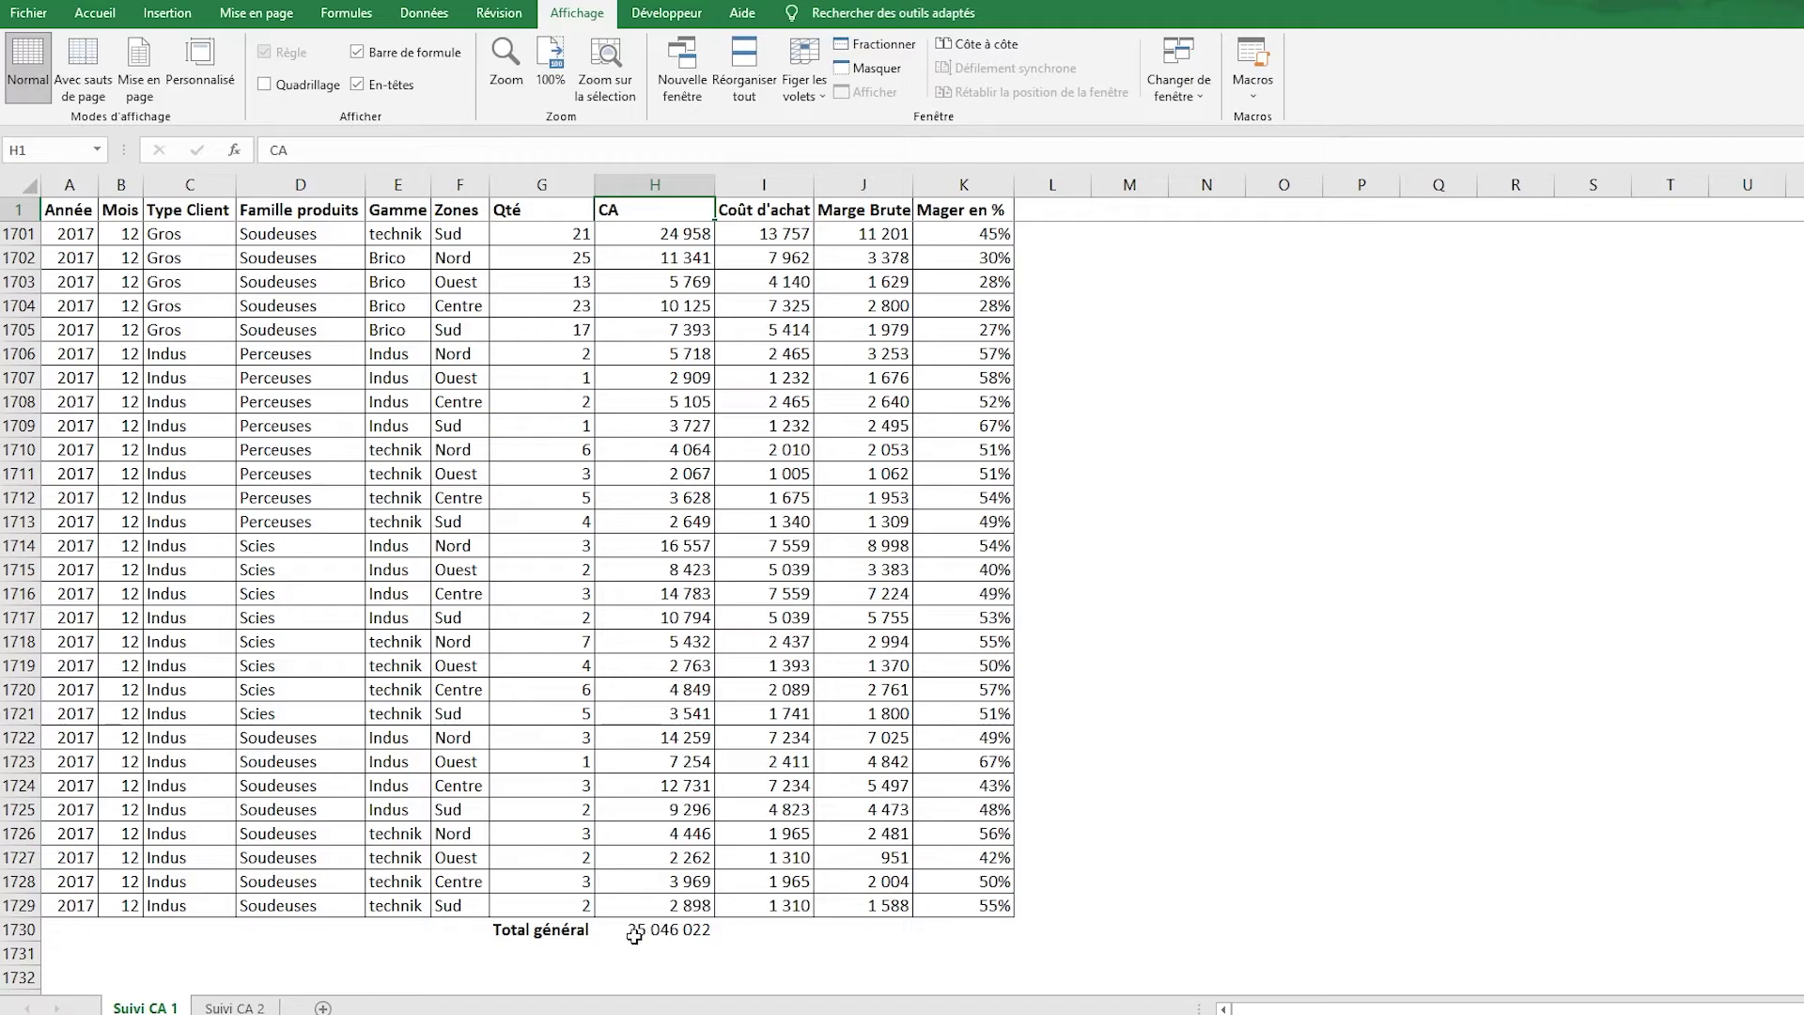
Compare the Total général of the CA column in row 1730 between the sheets Suivi CA 1 and Suivi CA 2.
{"action": "left_click", "coordinate": [633, 933]}
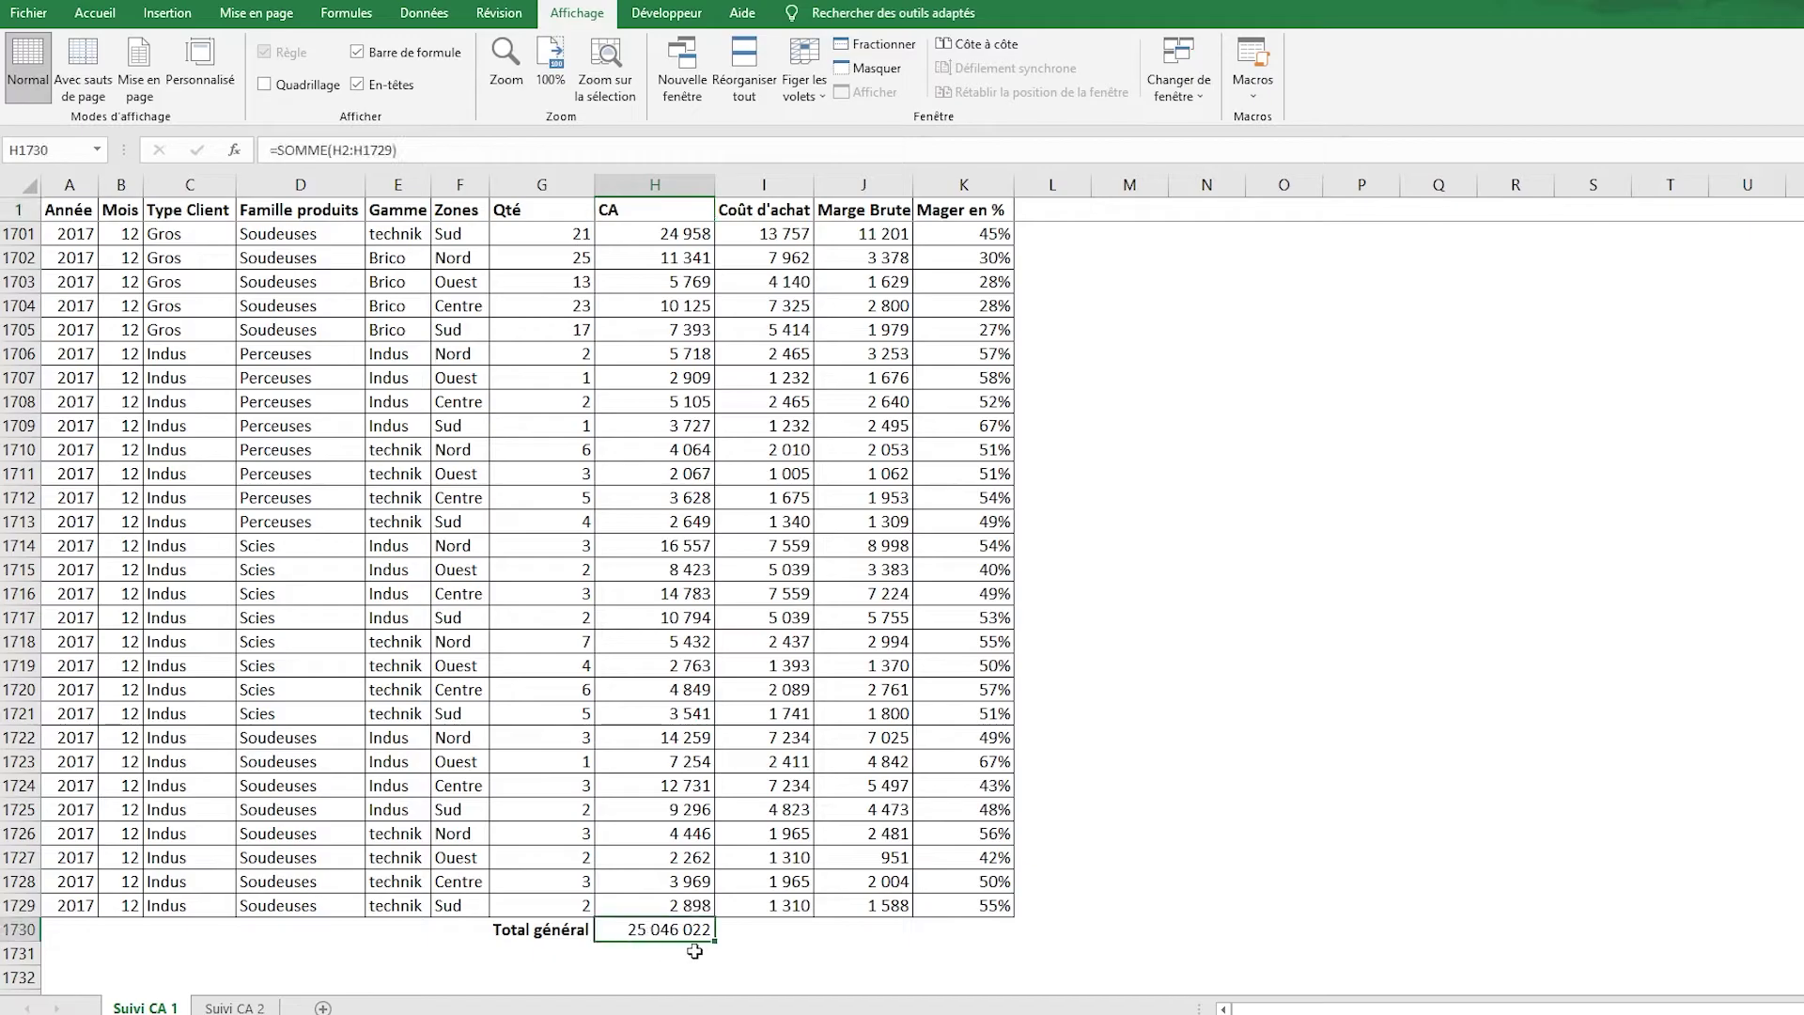
{"action": "left_click", "coordinate": [219, 1008]}
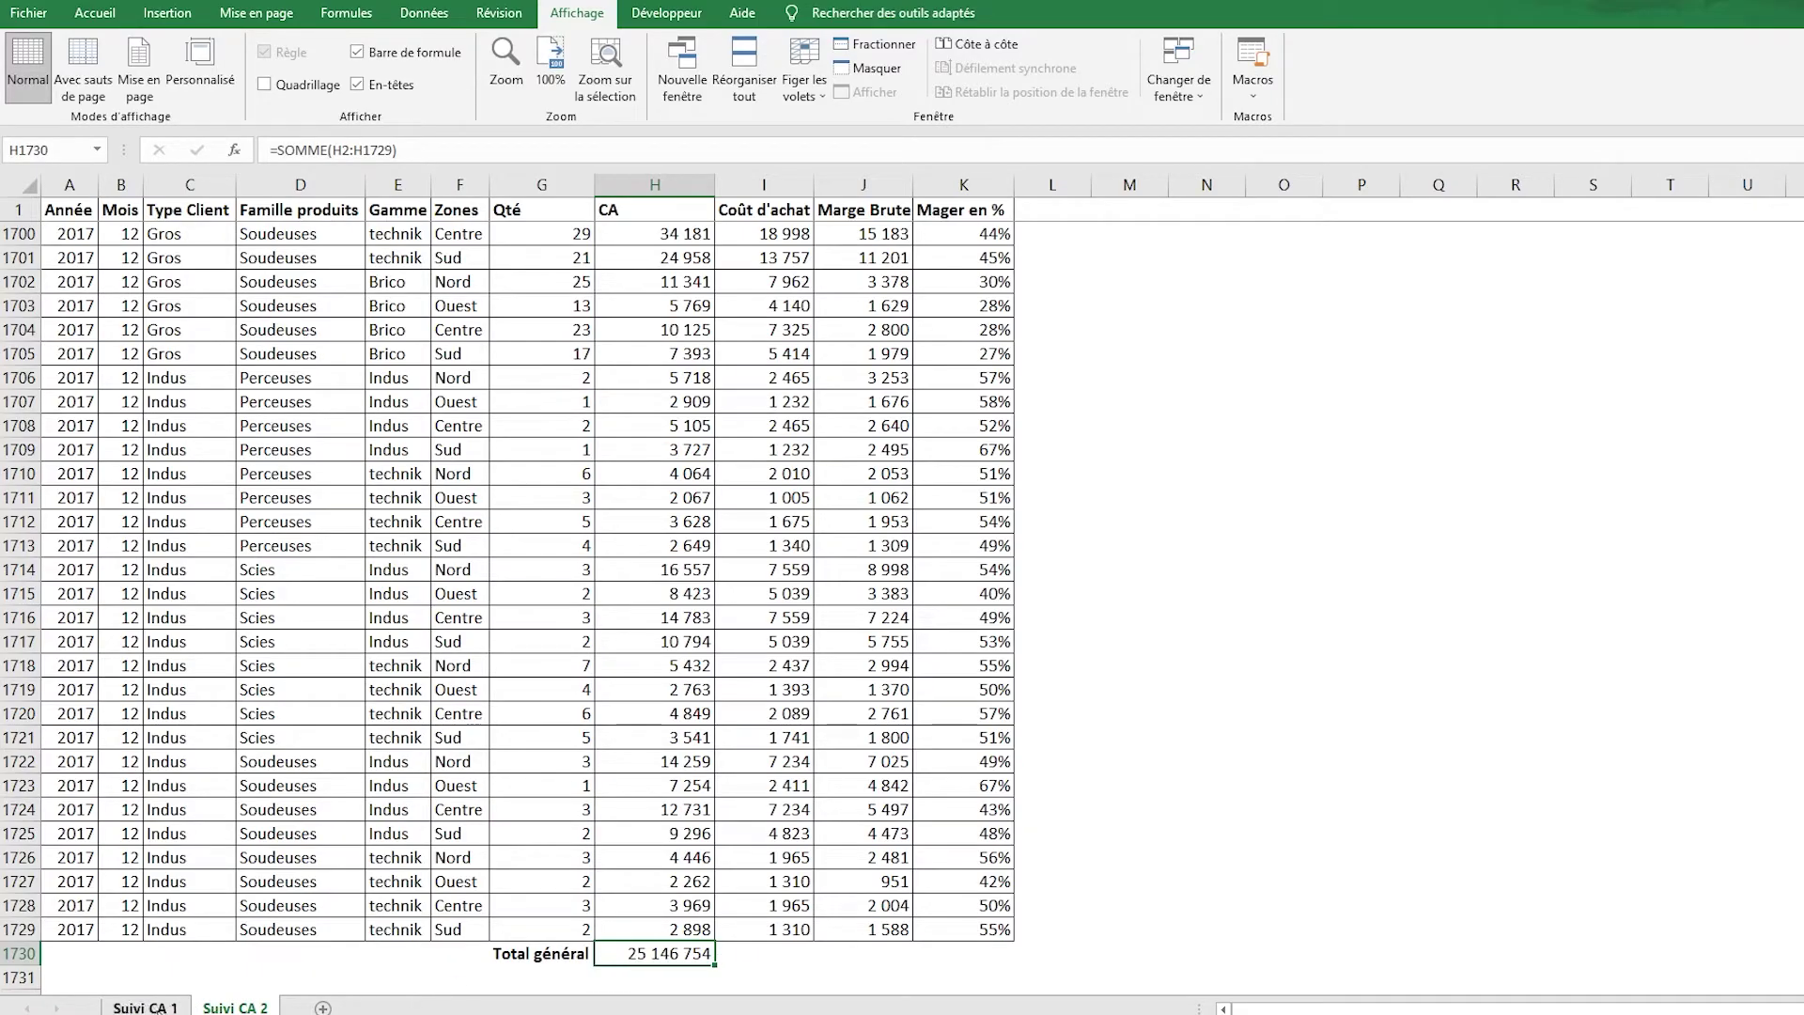
{"action": "left_click", "coordinate": [143, 1006]}
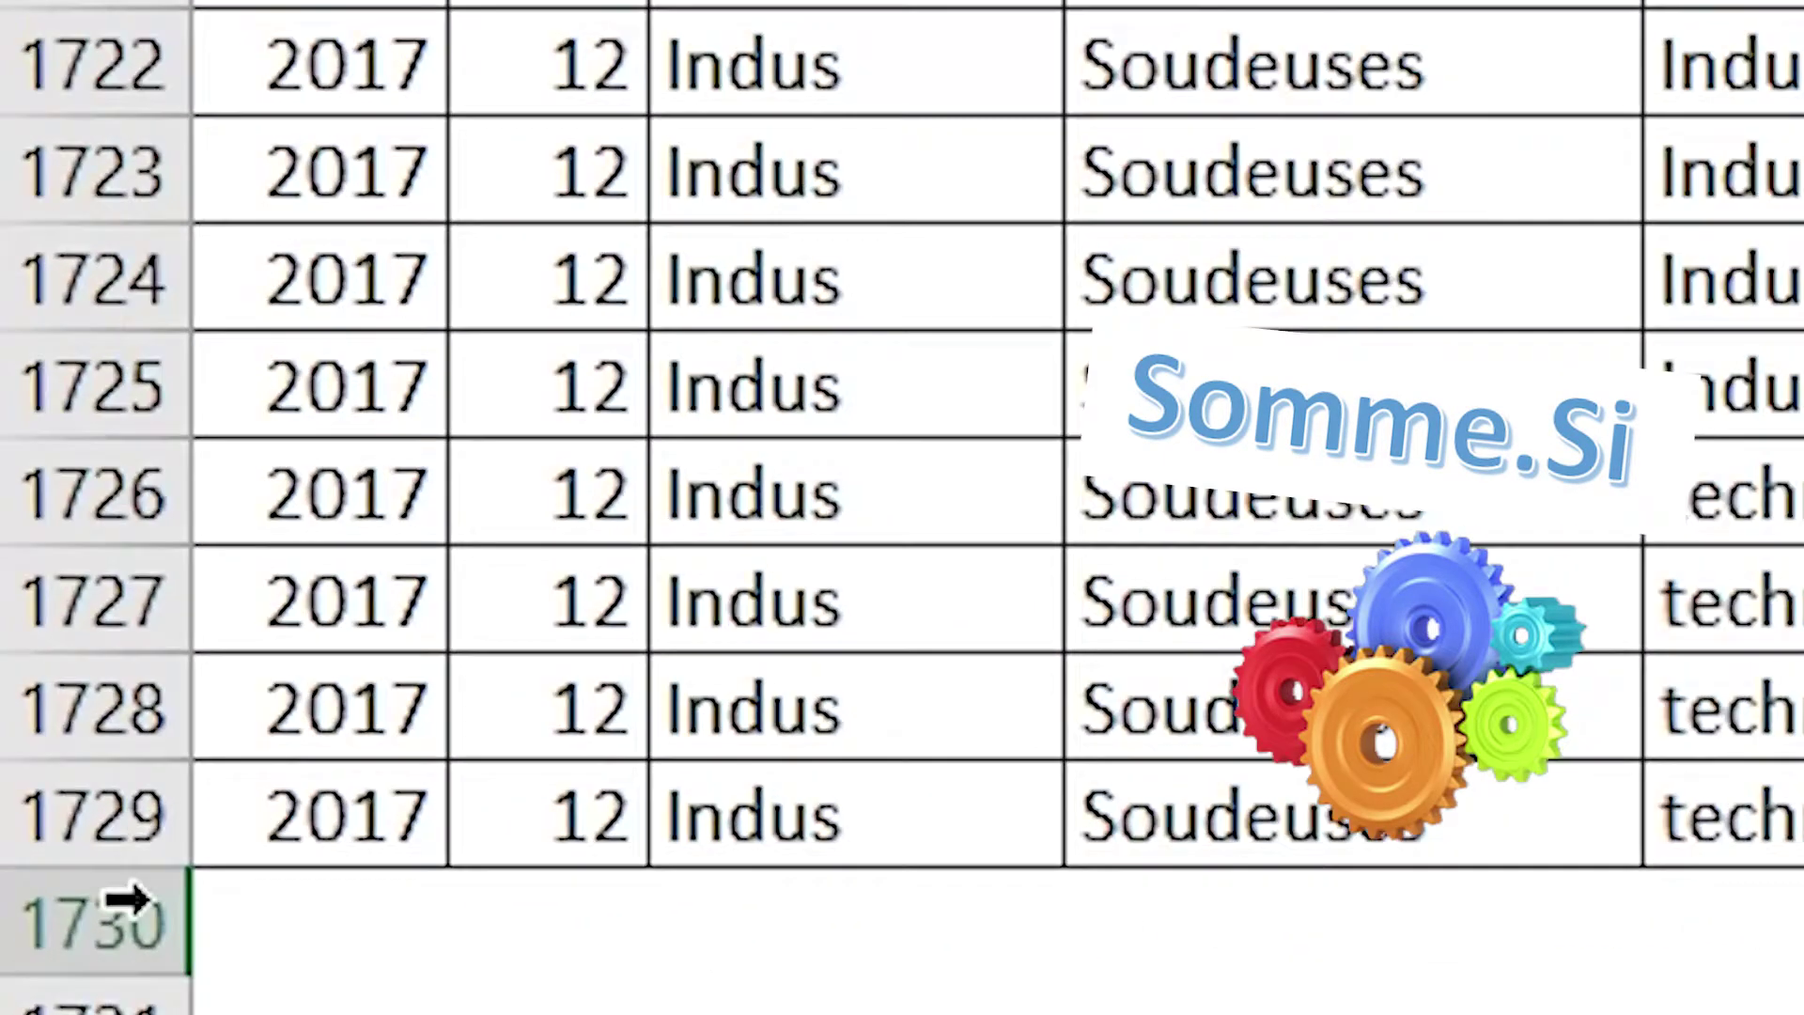
{"action": "left_click", "coordinate": [27, 930]}
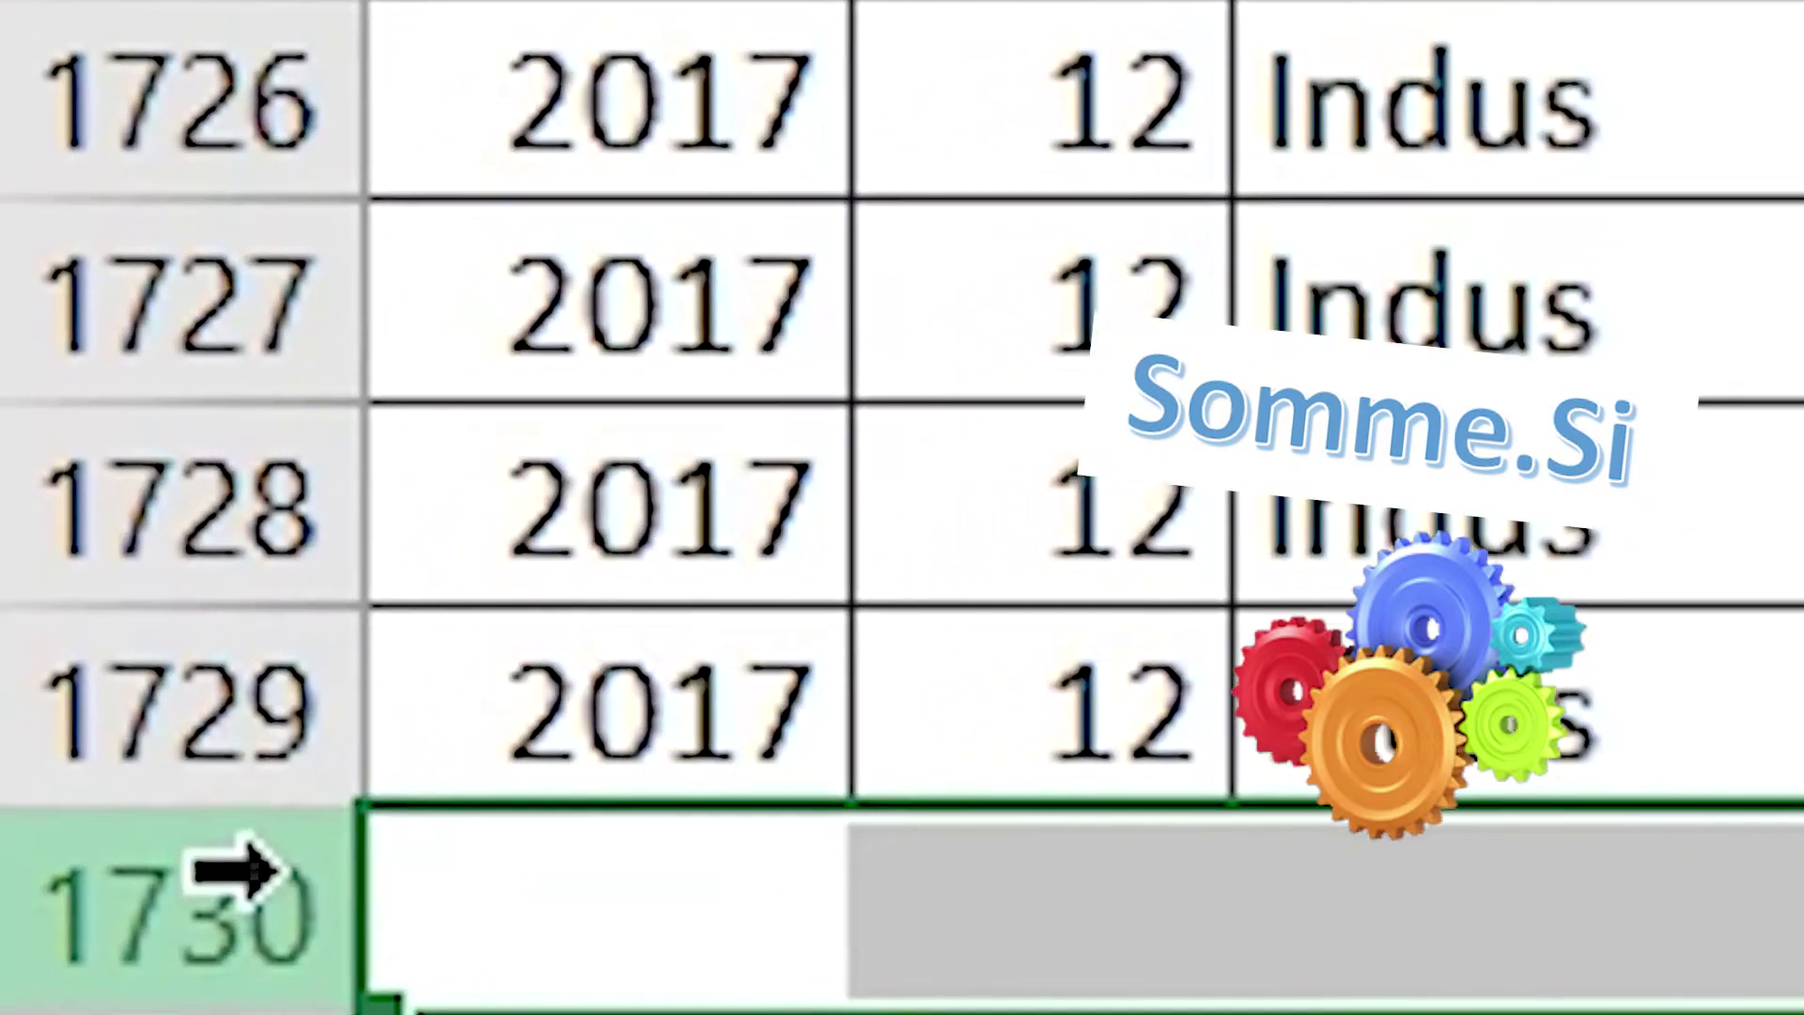
{"action": "left_click", "coordinate": [77, 900]}
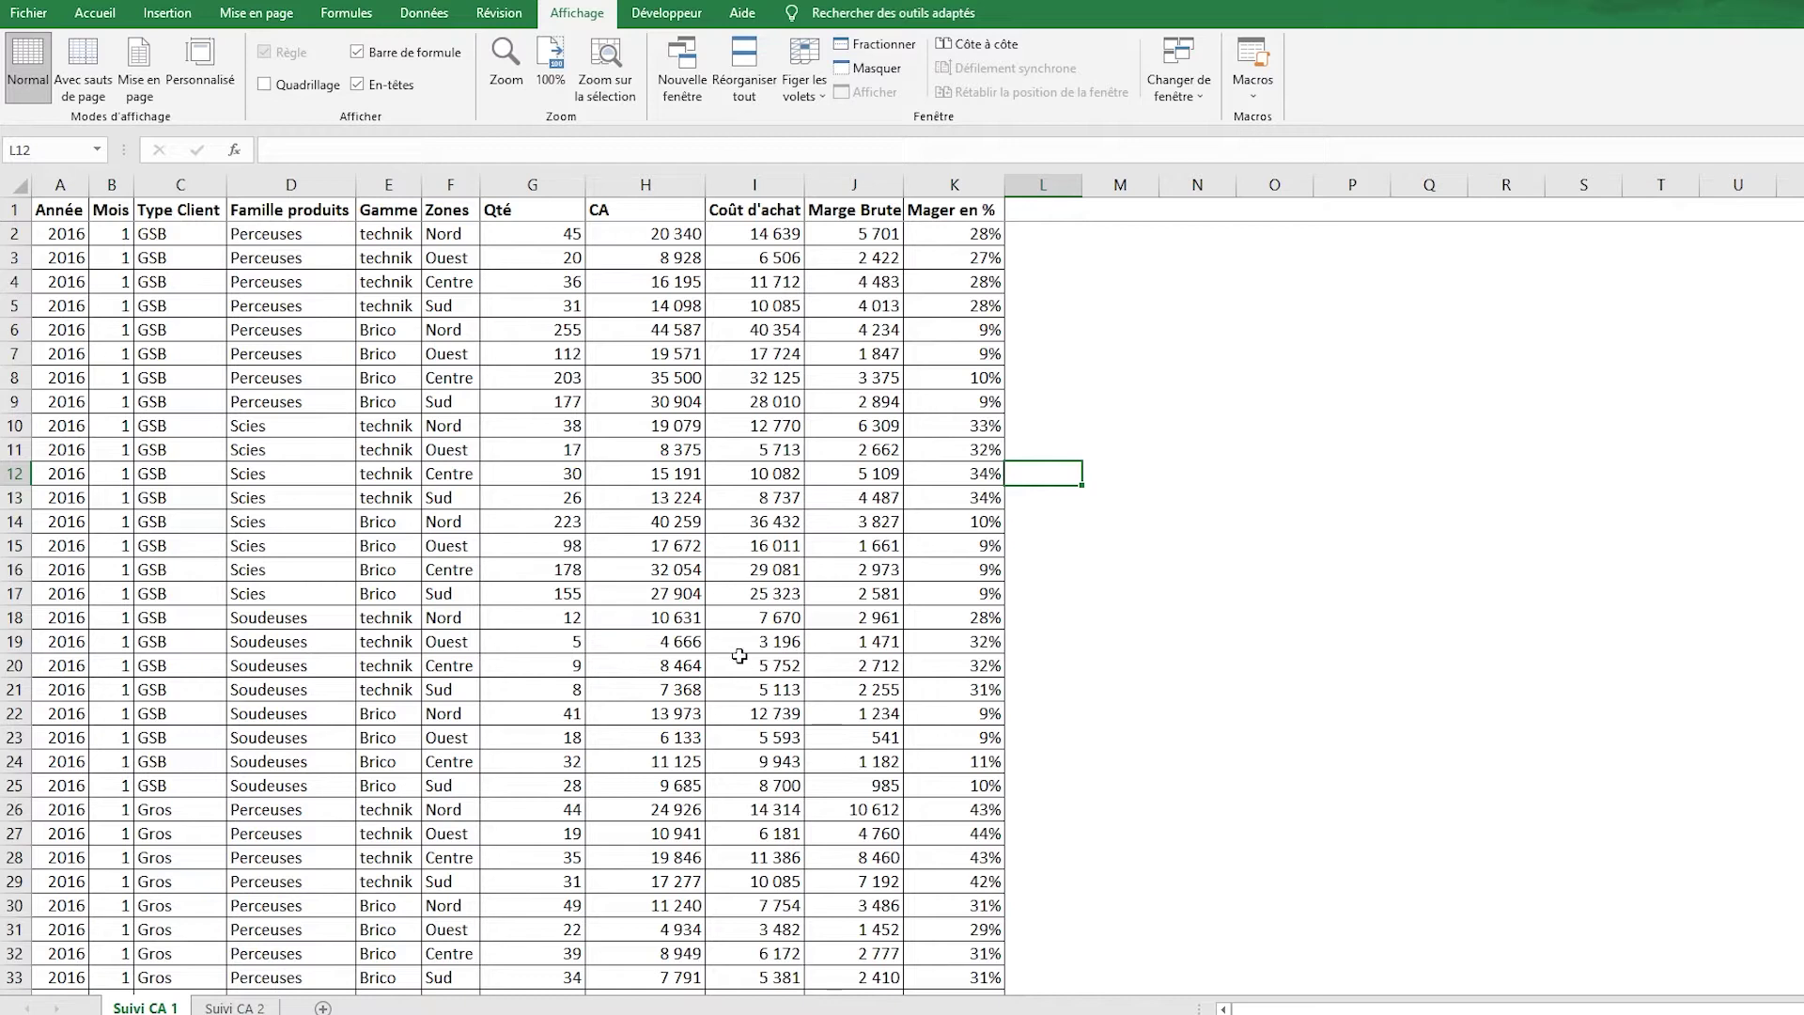
Examine the extent of the sales table on Suivi CA 1, from its first rows down to the total row.
{"action": "scroll", "coordinate": [488, 582], "scroll_direction": "down", "scroll_amount": 3}
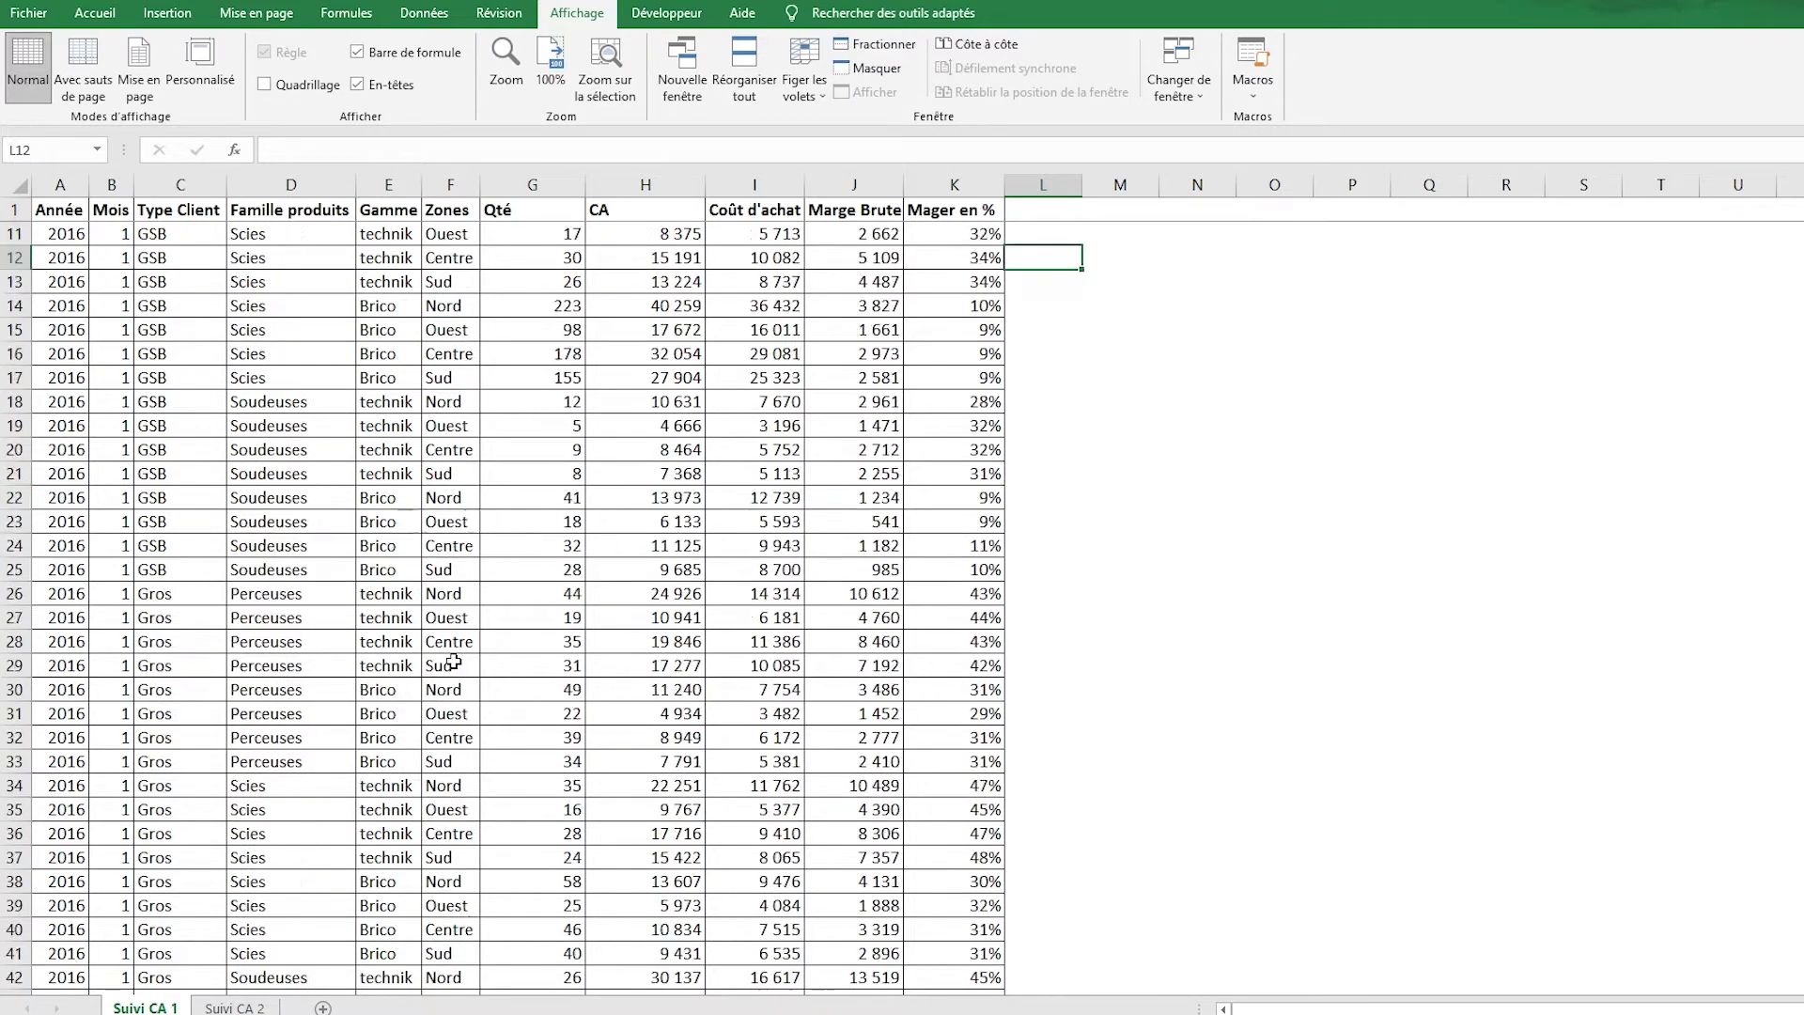
{"action": "scroll", "coordinate": [451, 658], "scroll_direction": "up", "scroll_amount": 3}
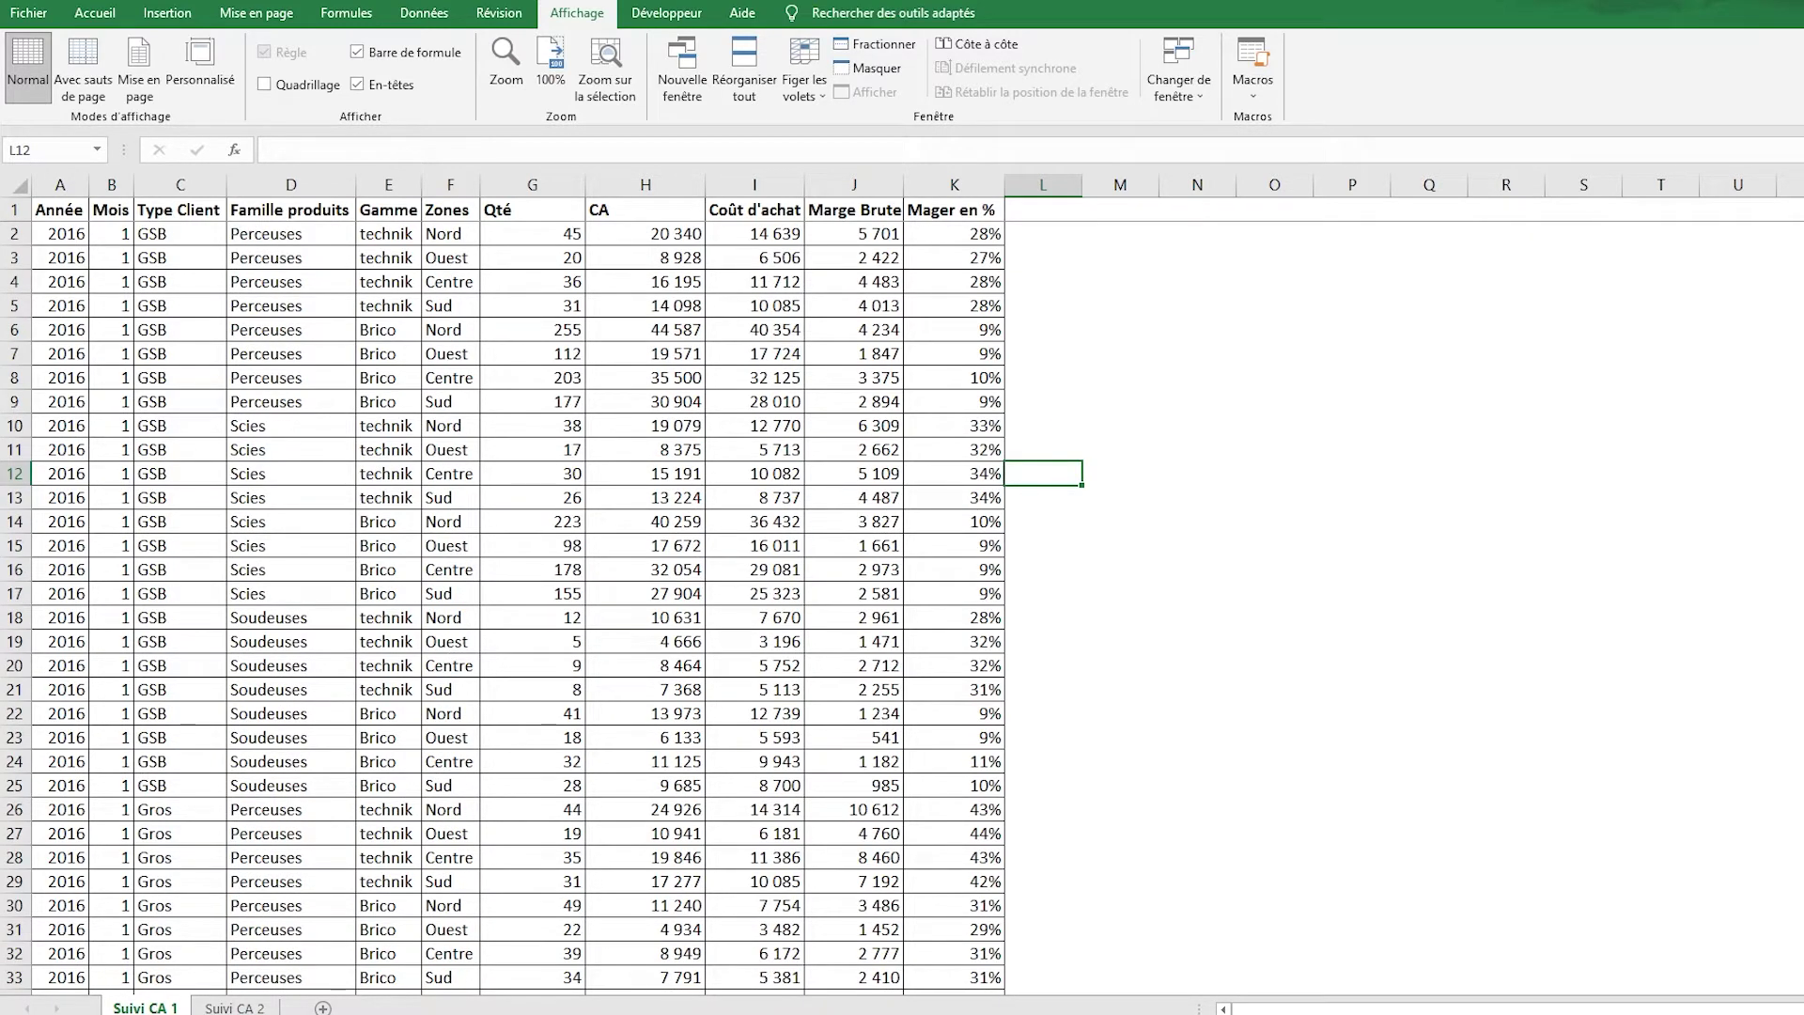
{"action": "left_click", "coordinate": [156, 640]}
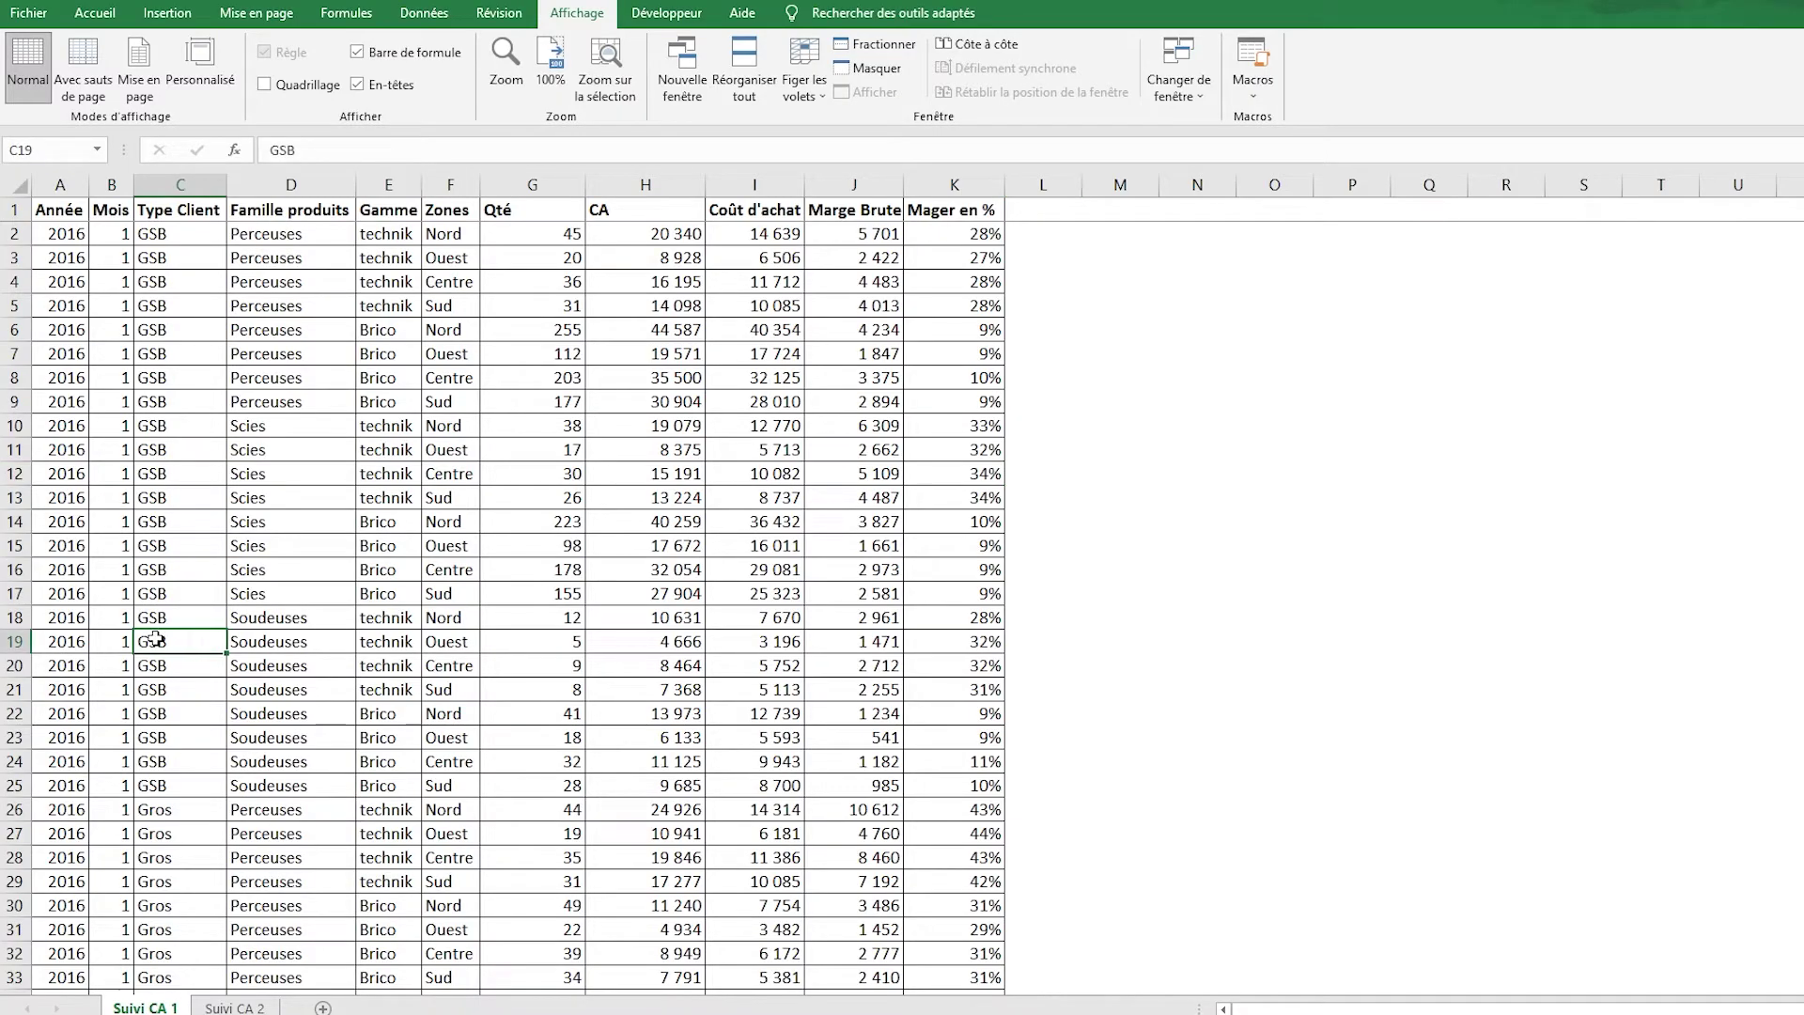
{"action": "key", "text": "ctrl+Left"}
{"action": "key", "text": "ctrl+Down"}
{"action": "key", "text": "Down"}
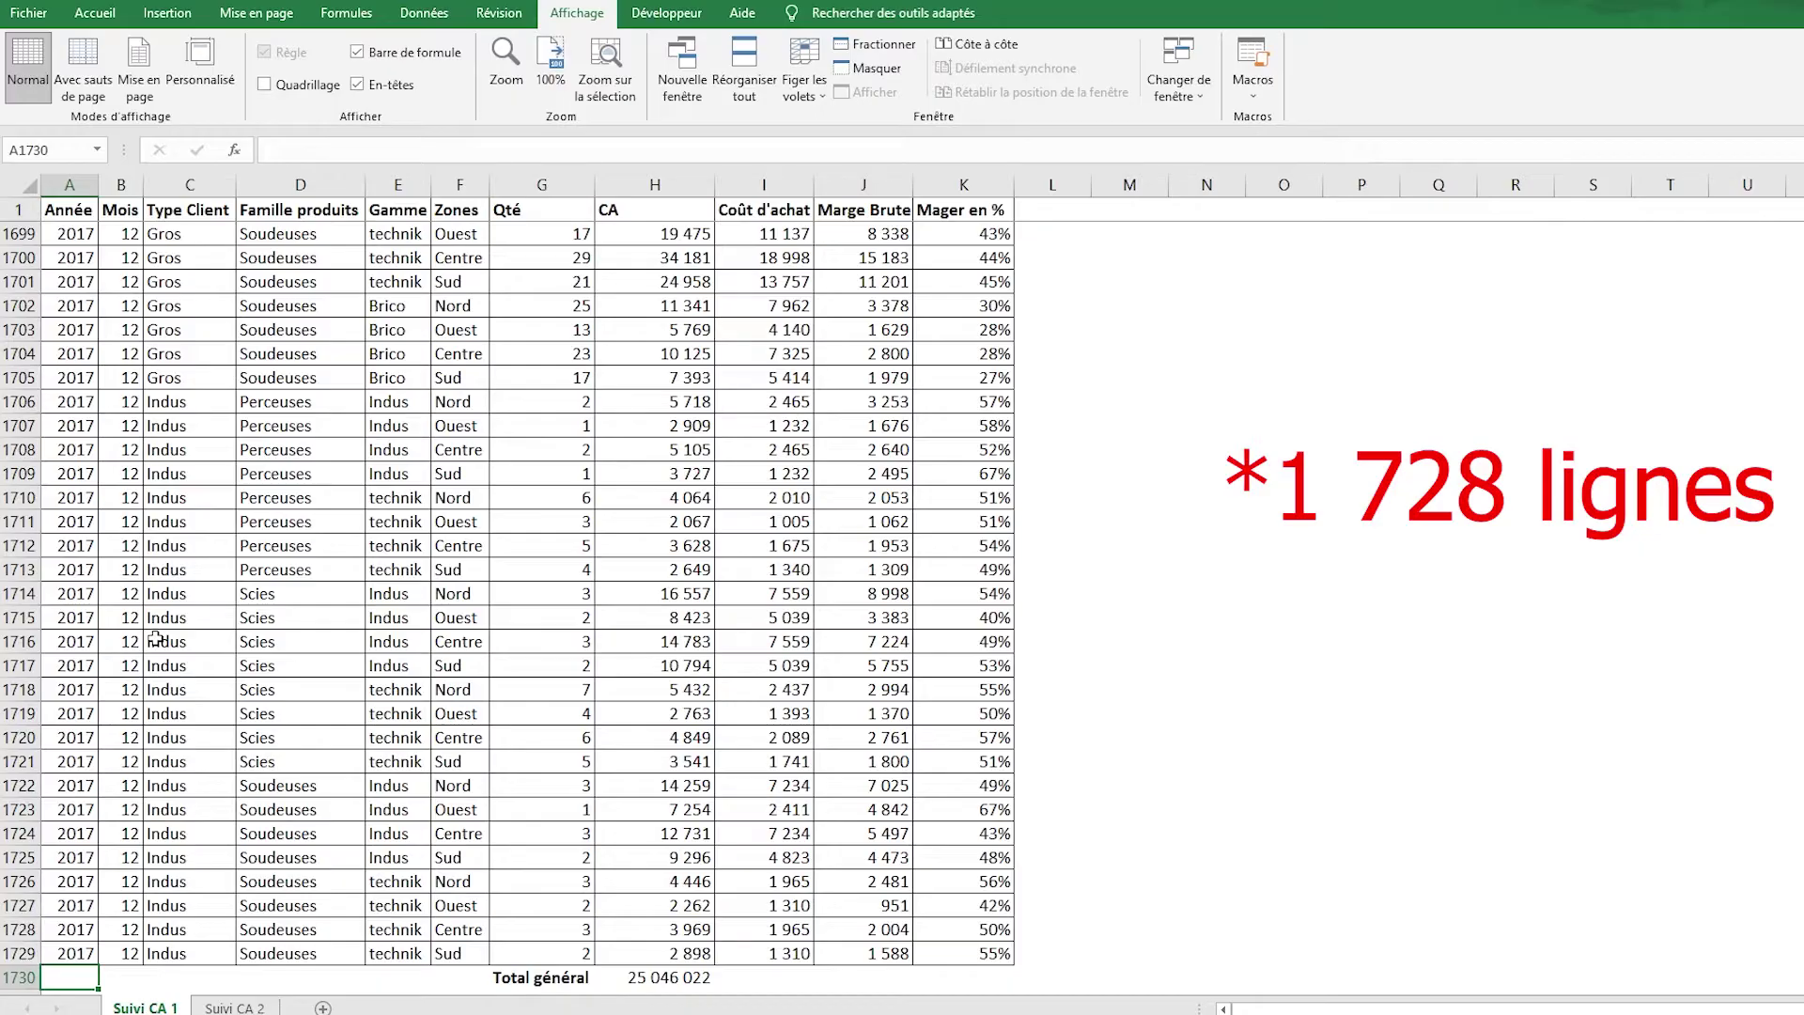
{"action": "left_click_drag", "start_coordinate": [398, 258], "coordinate": [169, 356]}
{"action": "scroll", "coordinate": [382, 441], "scroll_direction": "up", "scroll_amount": 10}
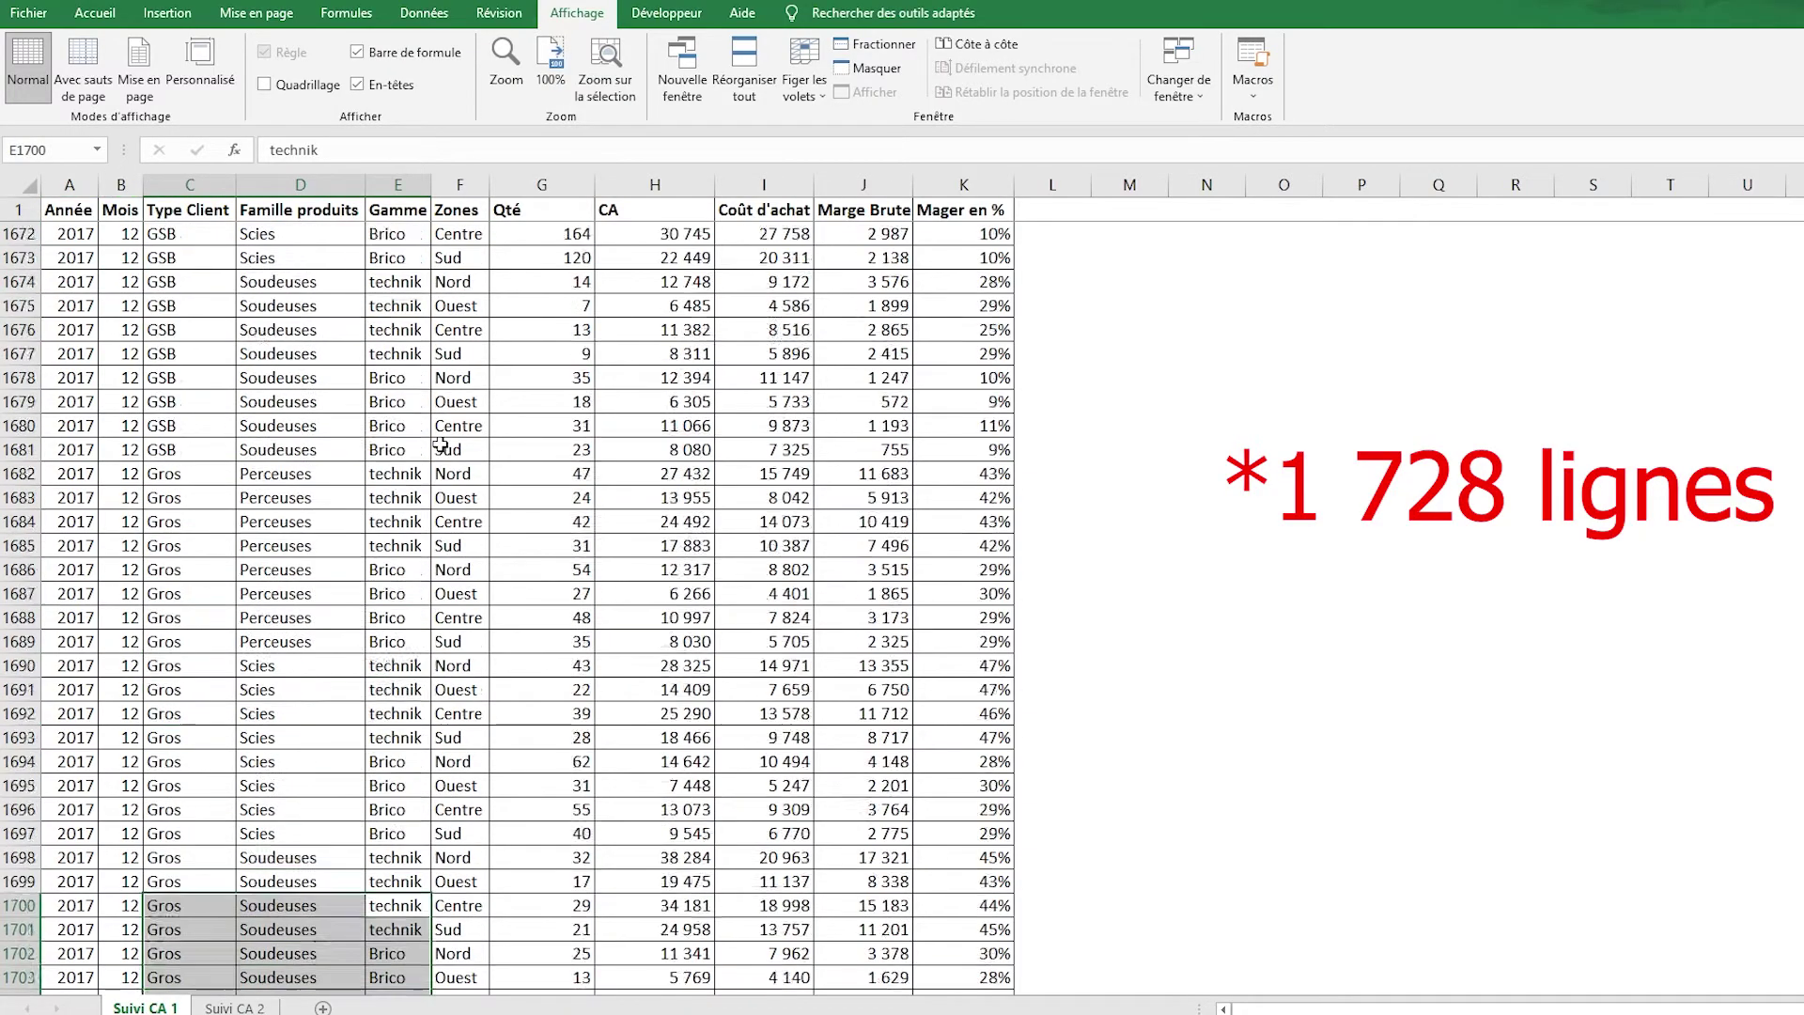
{"action": "left_click", "coordinate": [459, 354]}
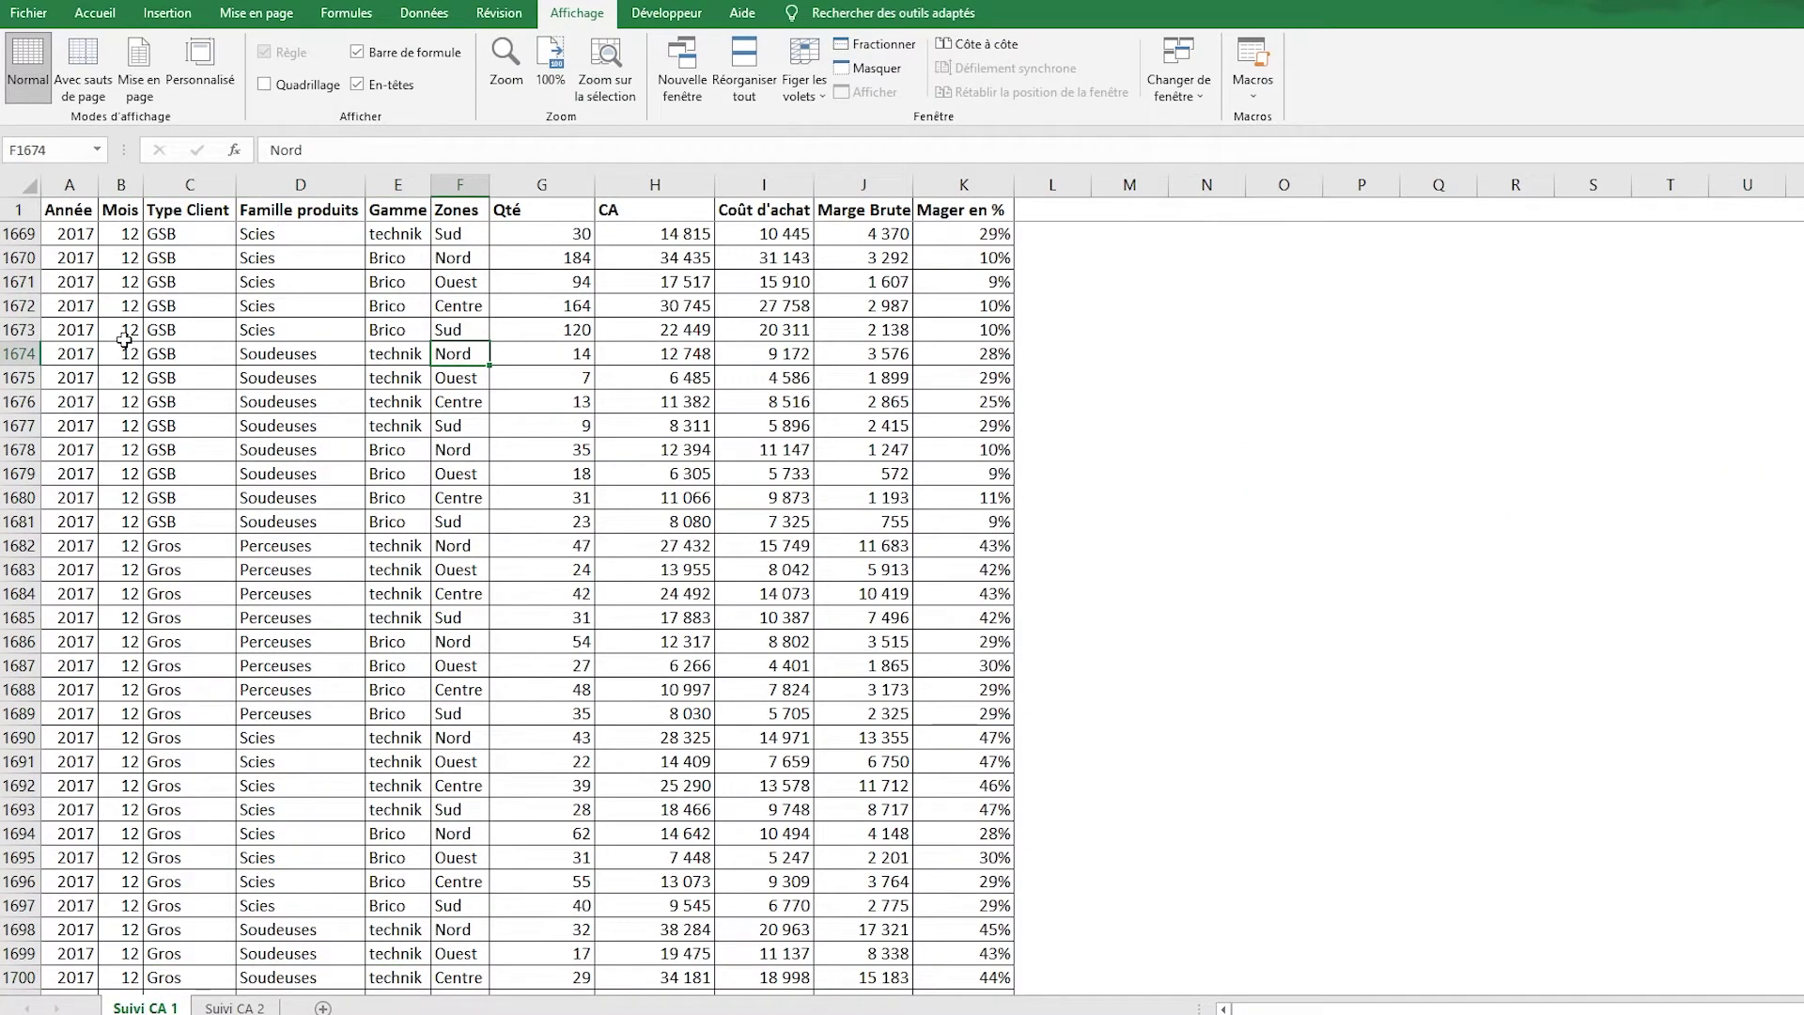
{"action": "scroll", "coordinate": [1205, 503], "scroll_direction": "up", "scroll_amount": 4}
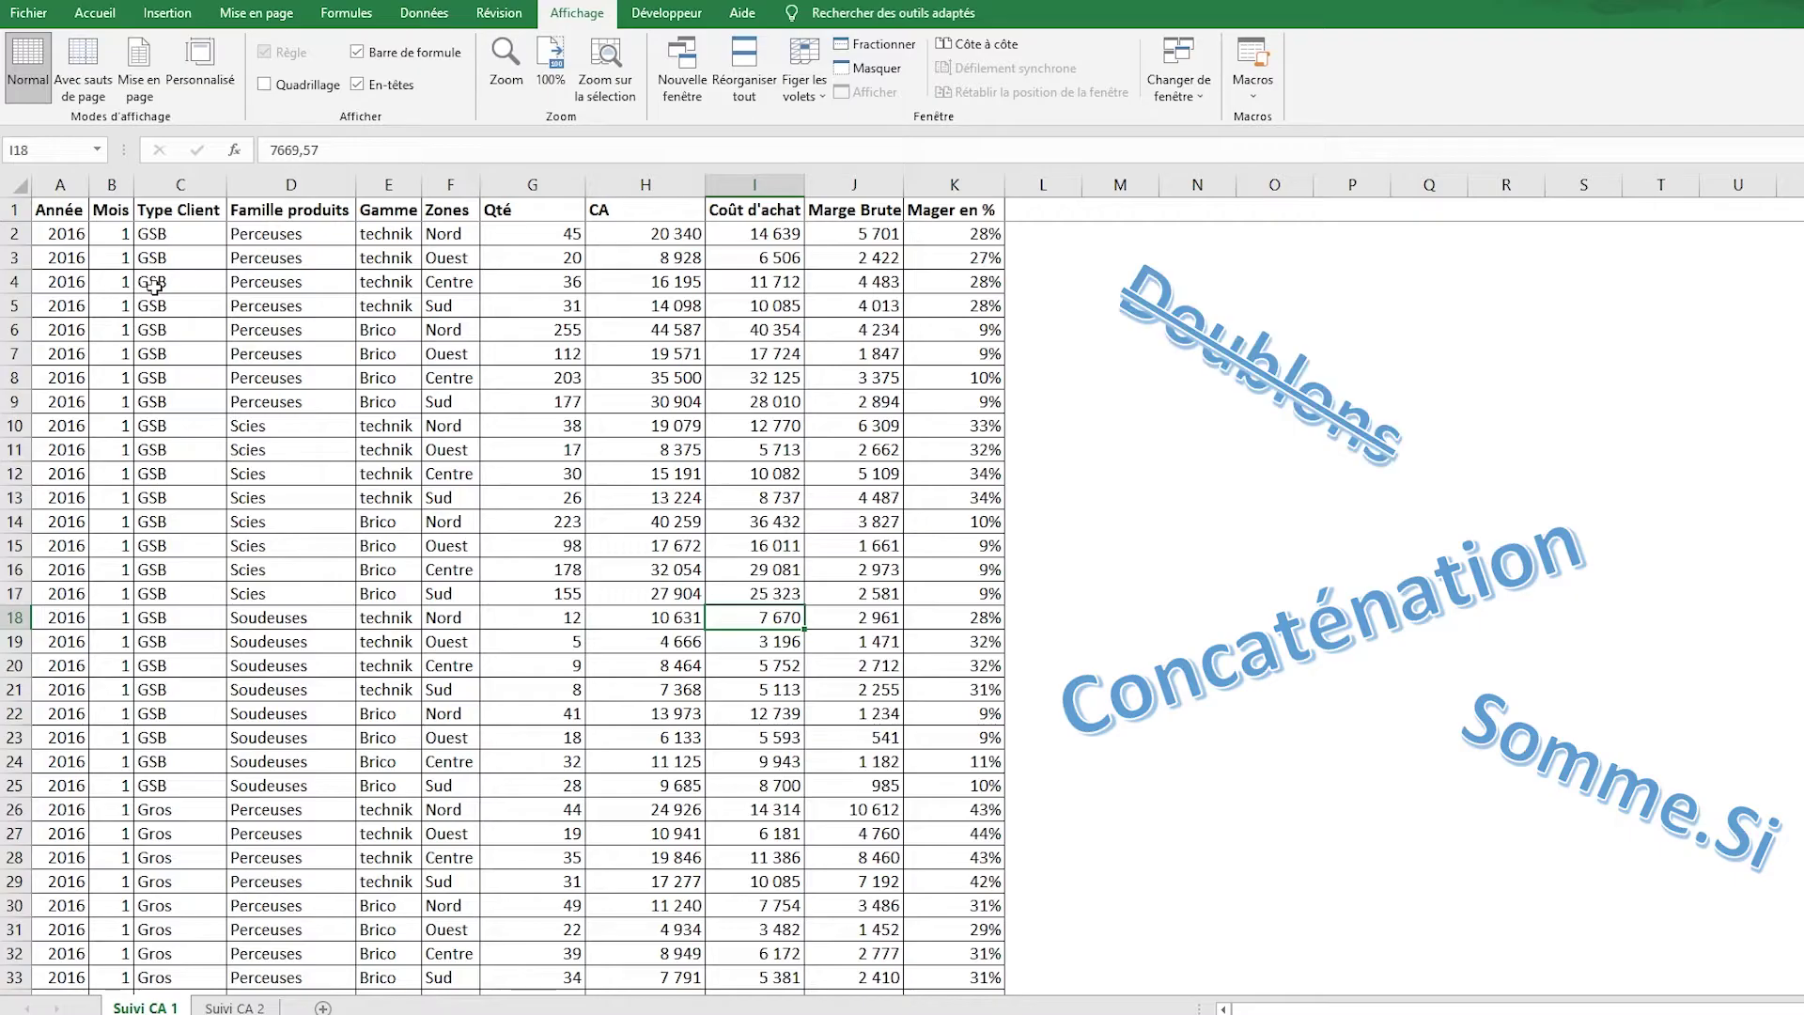
{"action": "left_click_drag", "start_coordinate": [338, 210], "coordinate": [658, 476]}
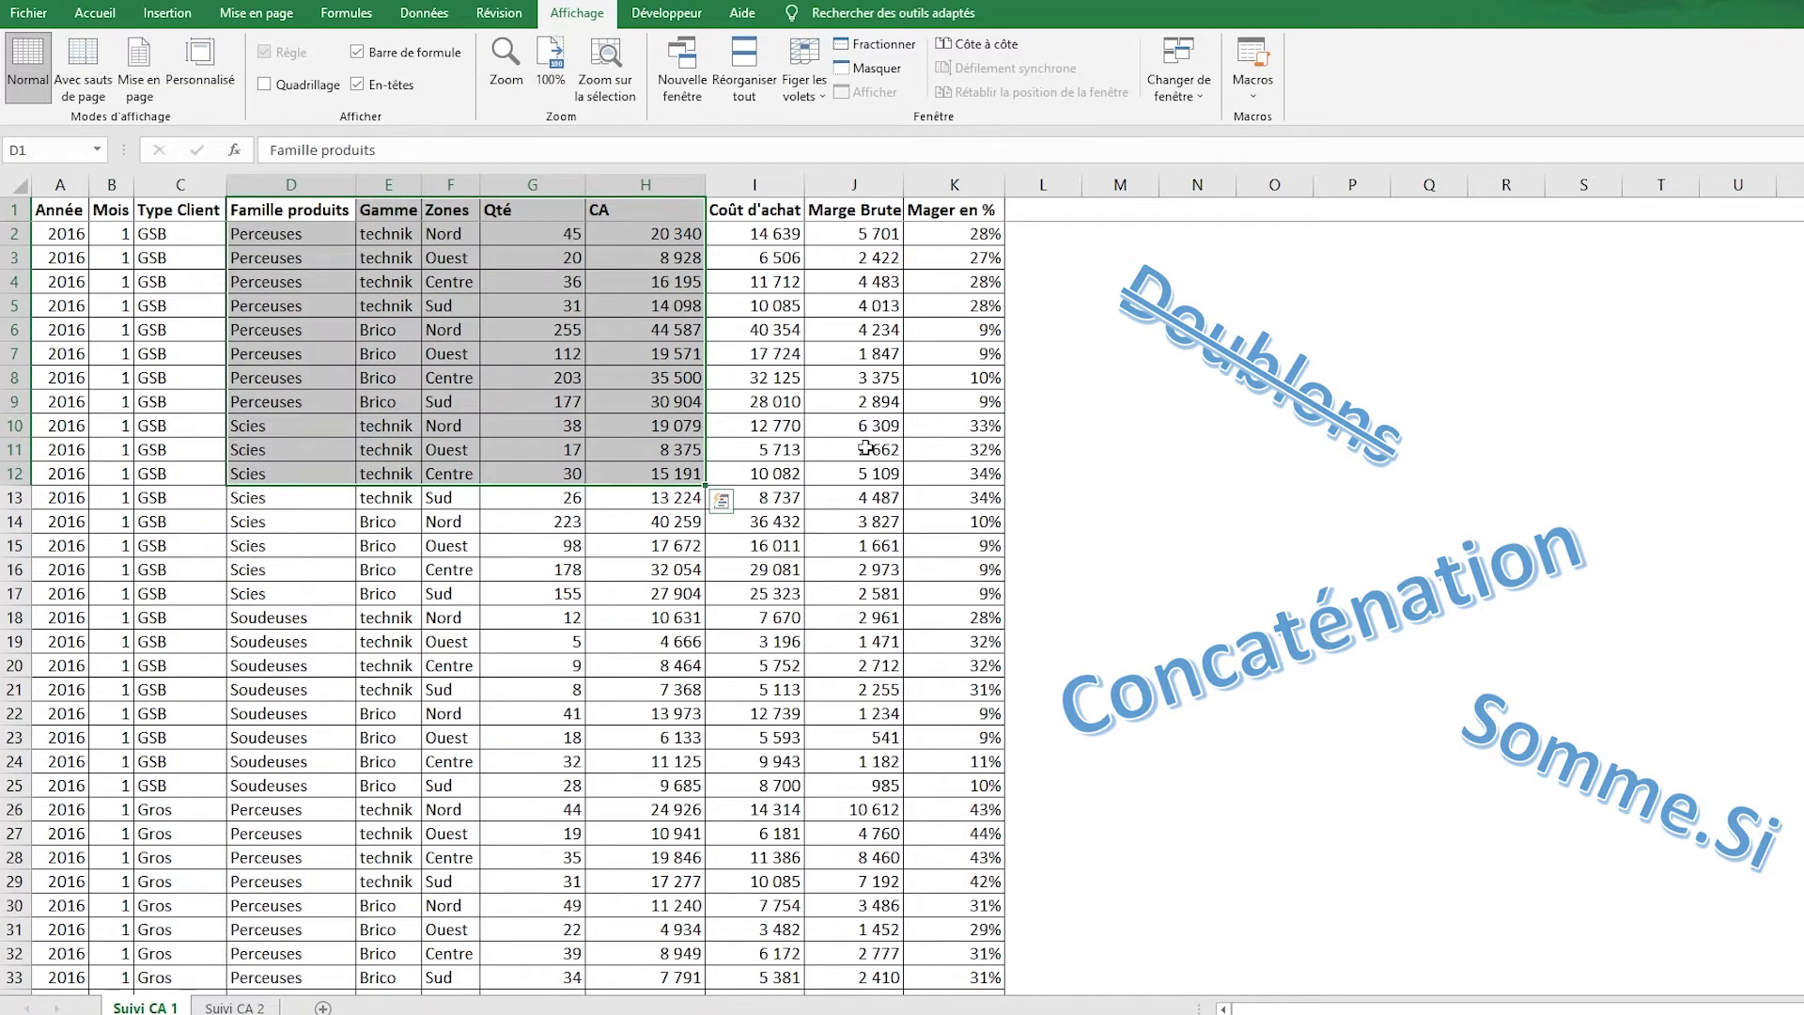
{"action": "left_click", "coordinate": [620, 230]}
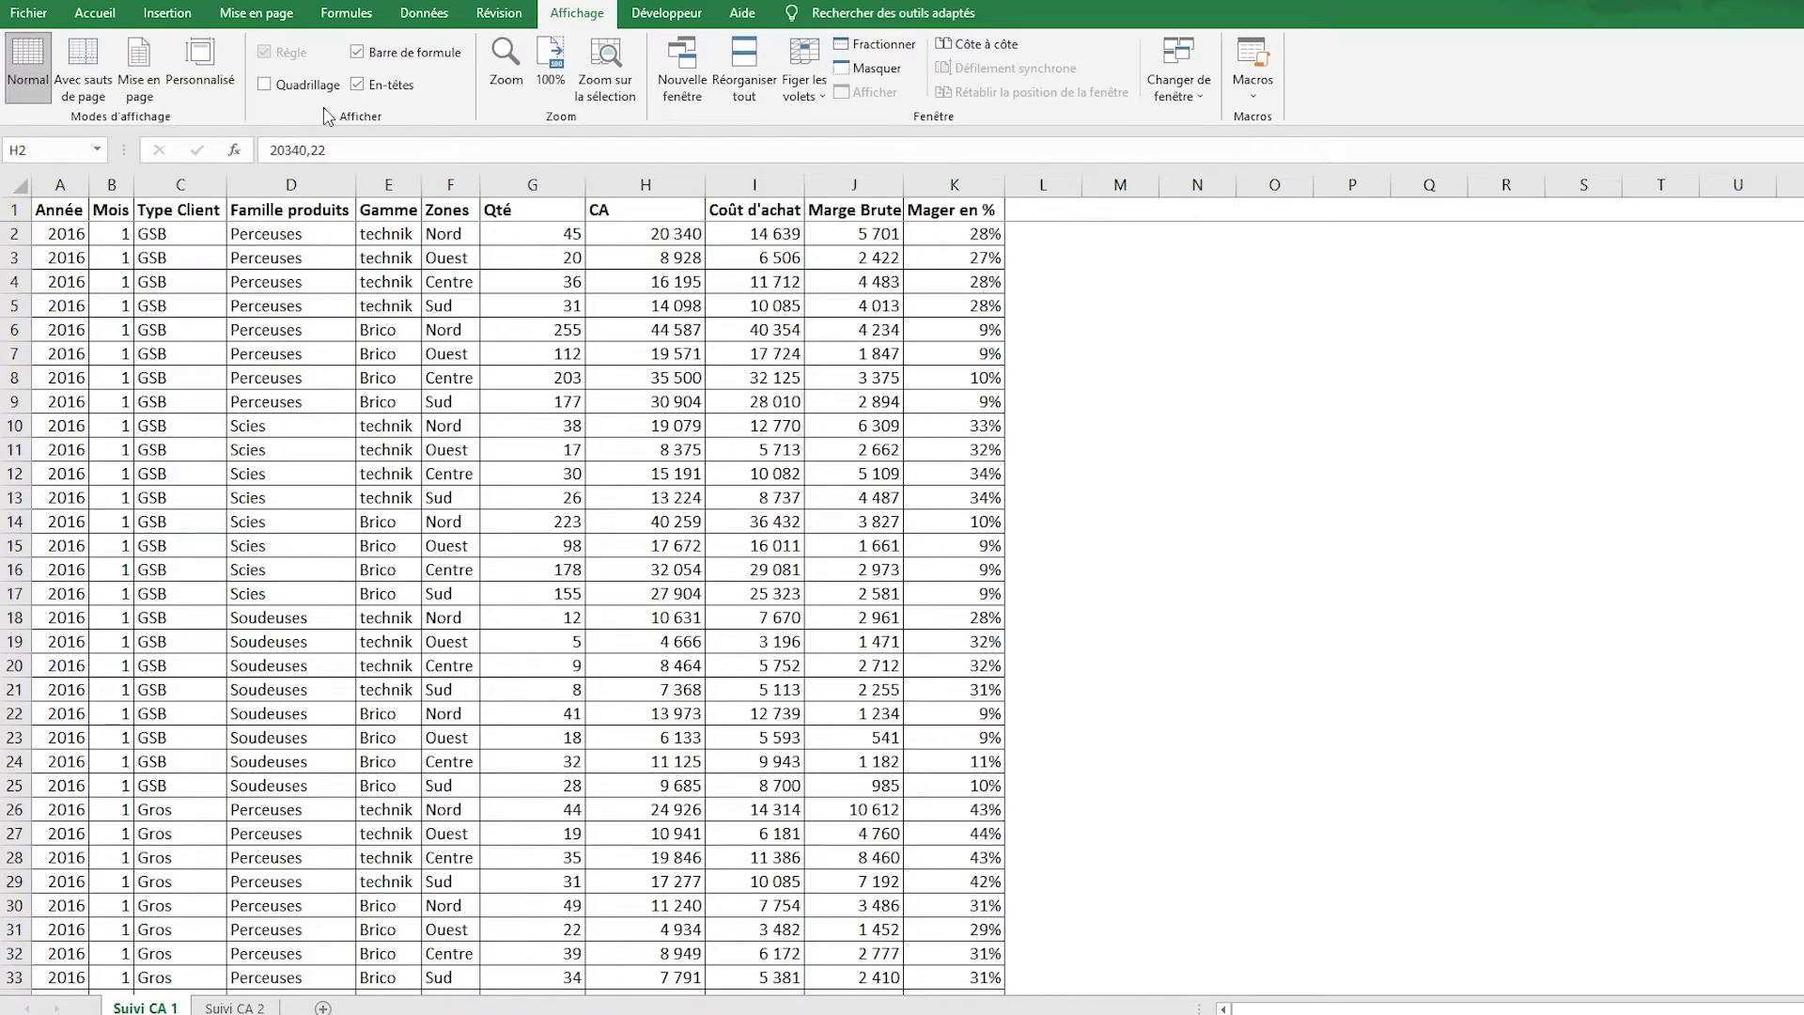
{"action": "left_click", "coordinate": [389, 377]}
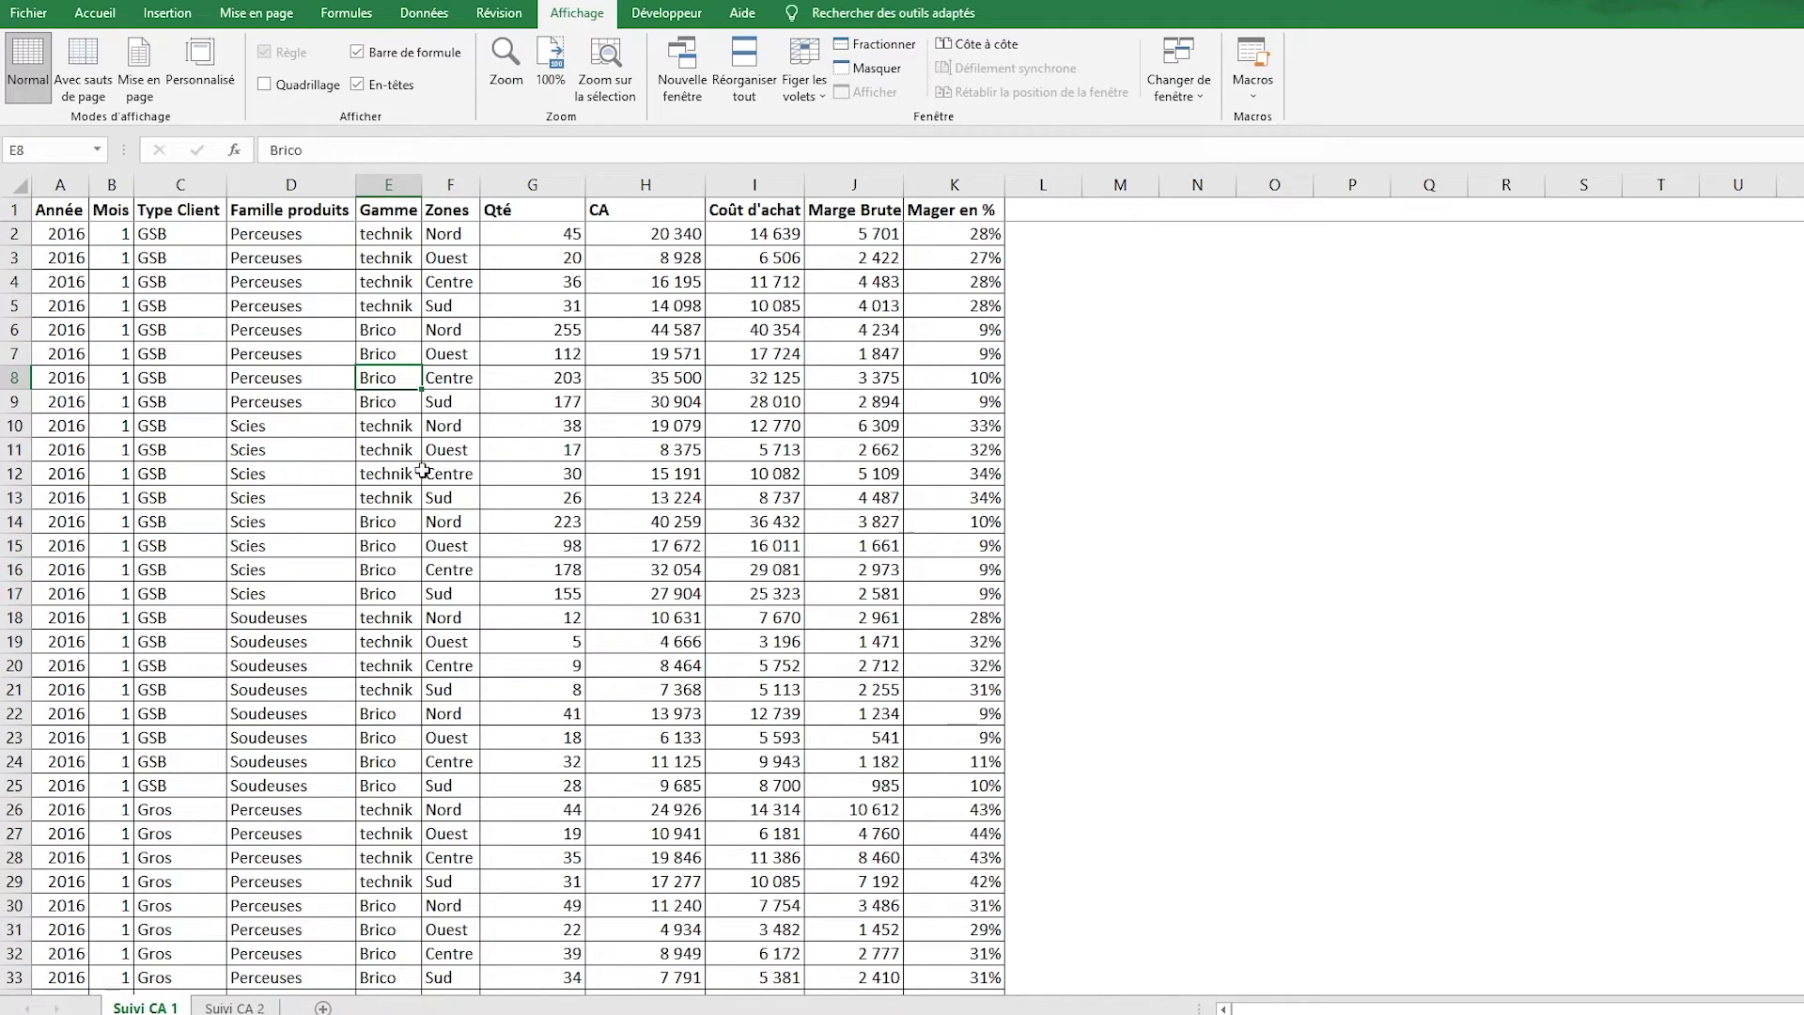
Look through the rows of Suivi CA 1 and Suivi CA 2 to compare how the two tables are structured.
{"action": "scroll", "coordinate": [446, 447], "scroll_direction": "down", "scroll_amount": 15}
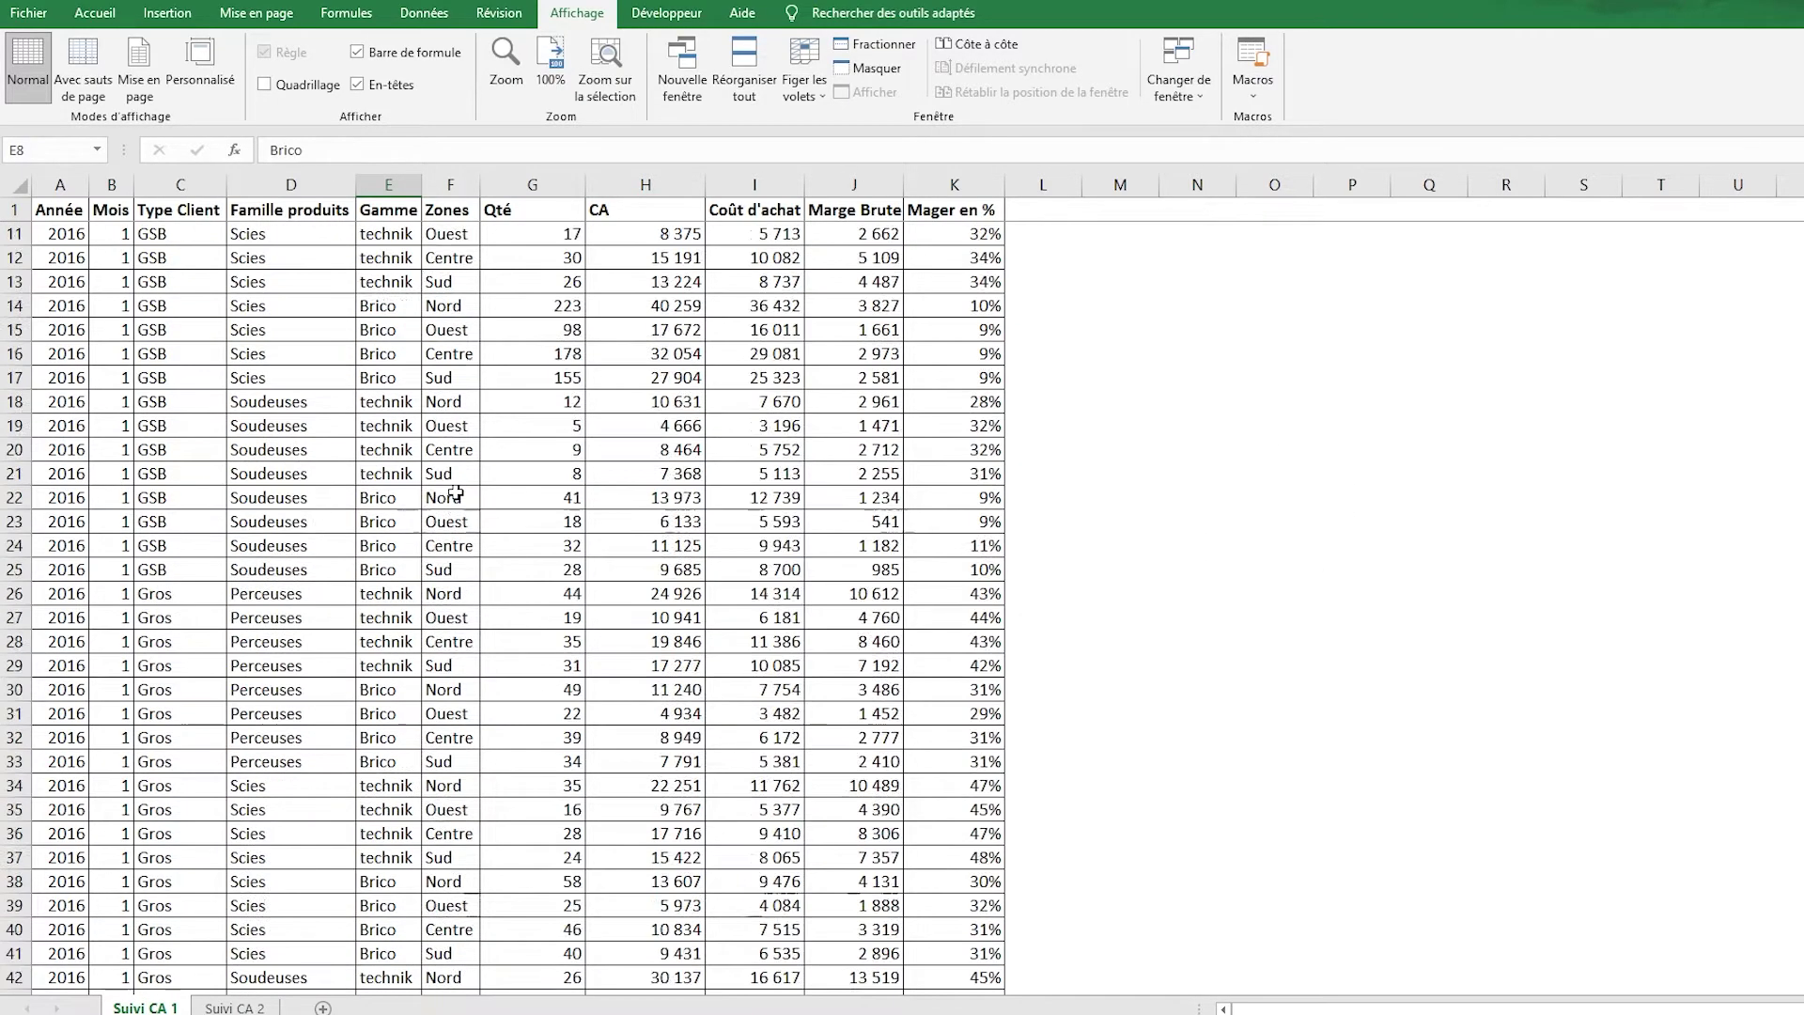
{"action": "scroll", "coordinate": [456, 493], "scroll_direction": "down", "scroll_amount": 9}
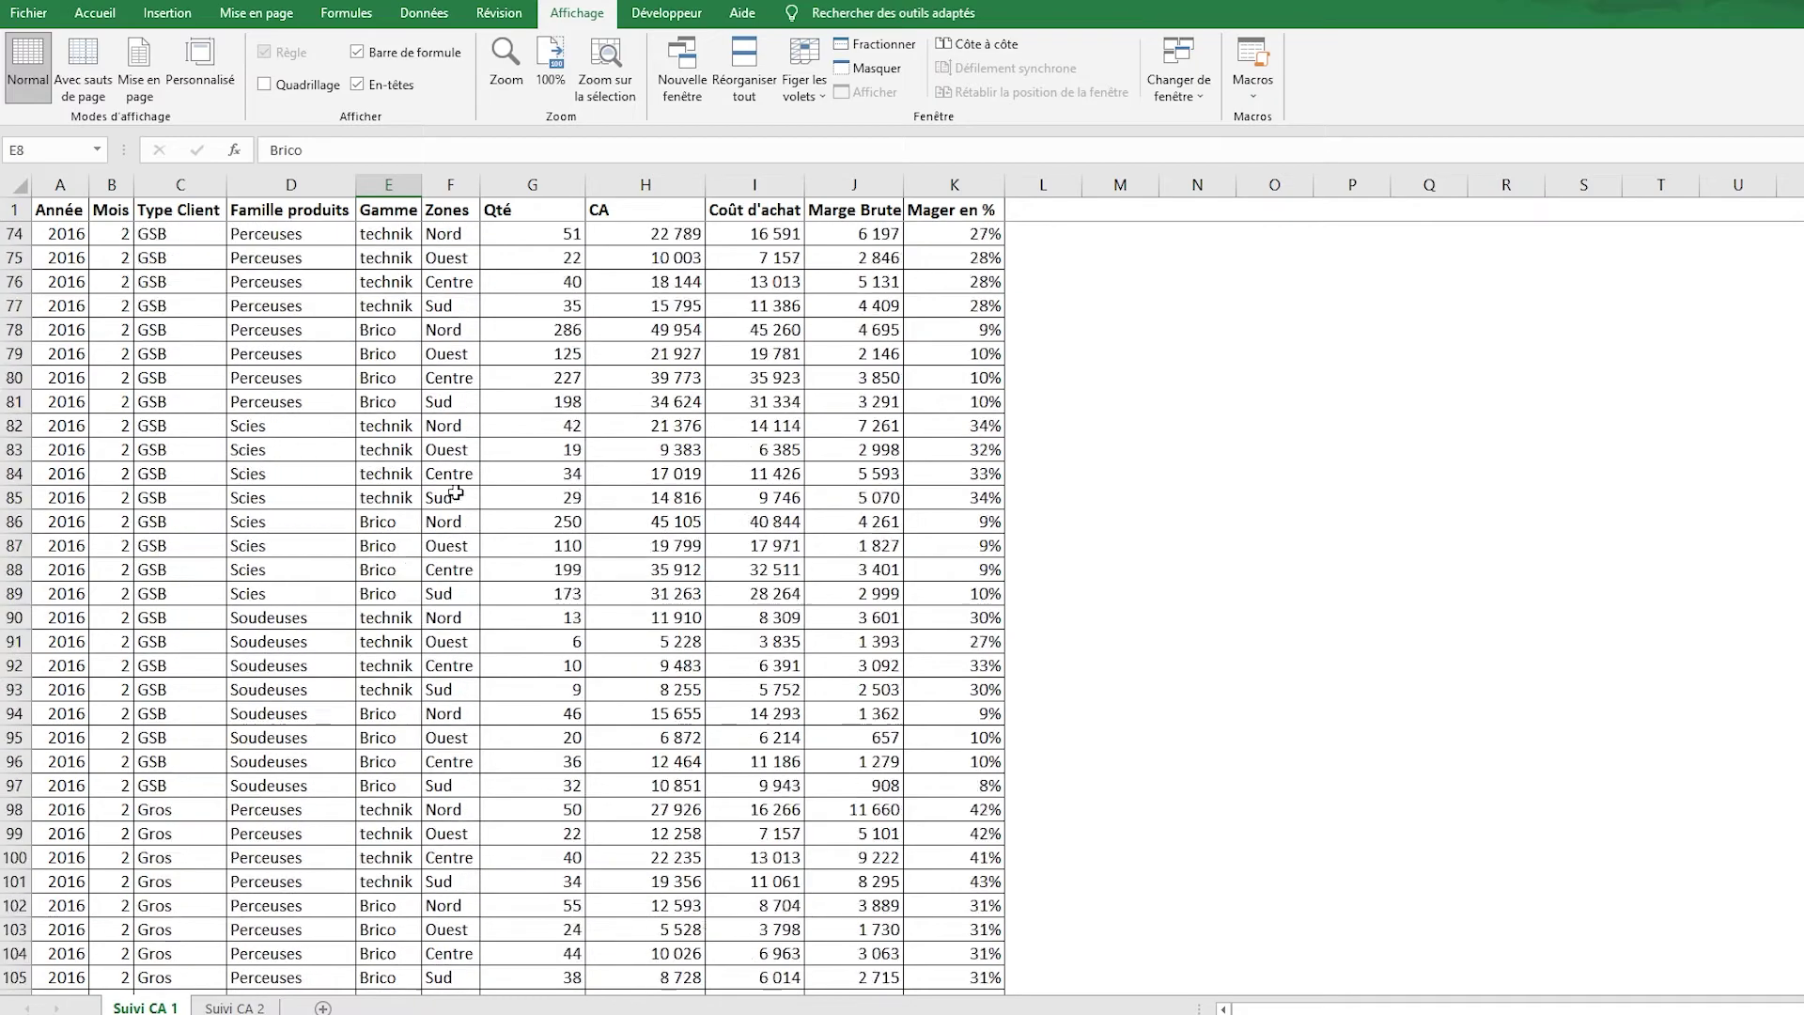
{"action": "left_click", "coordinate": [754, 258]}
{"action": "left_click", "coordinate": [235, 1007]}
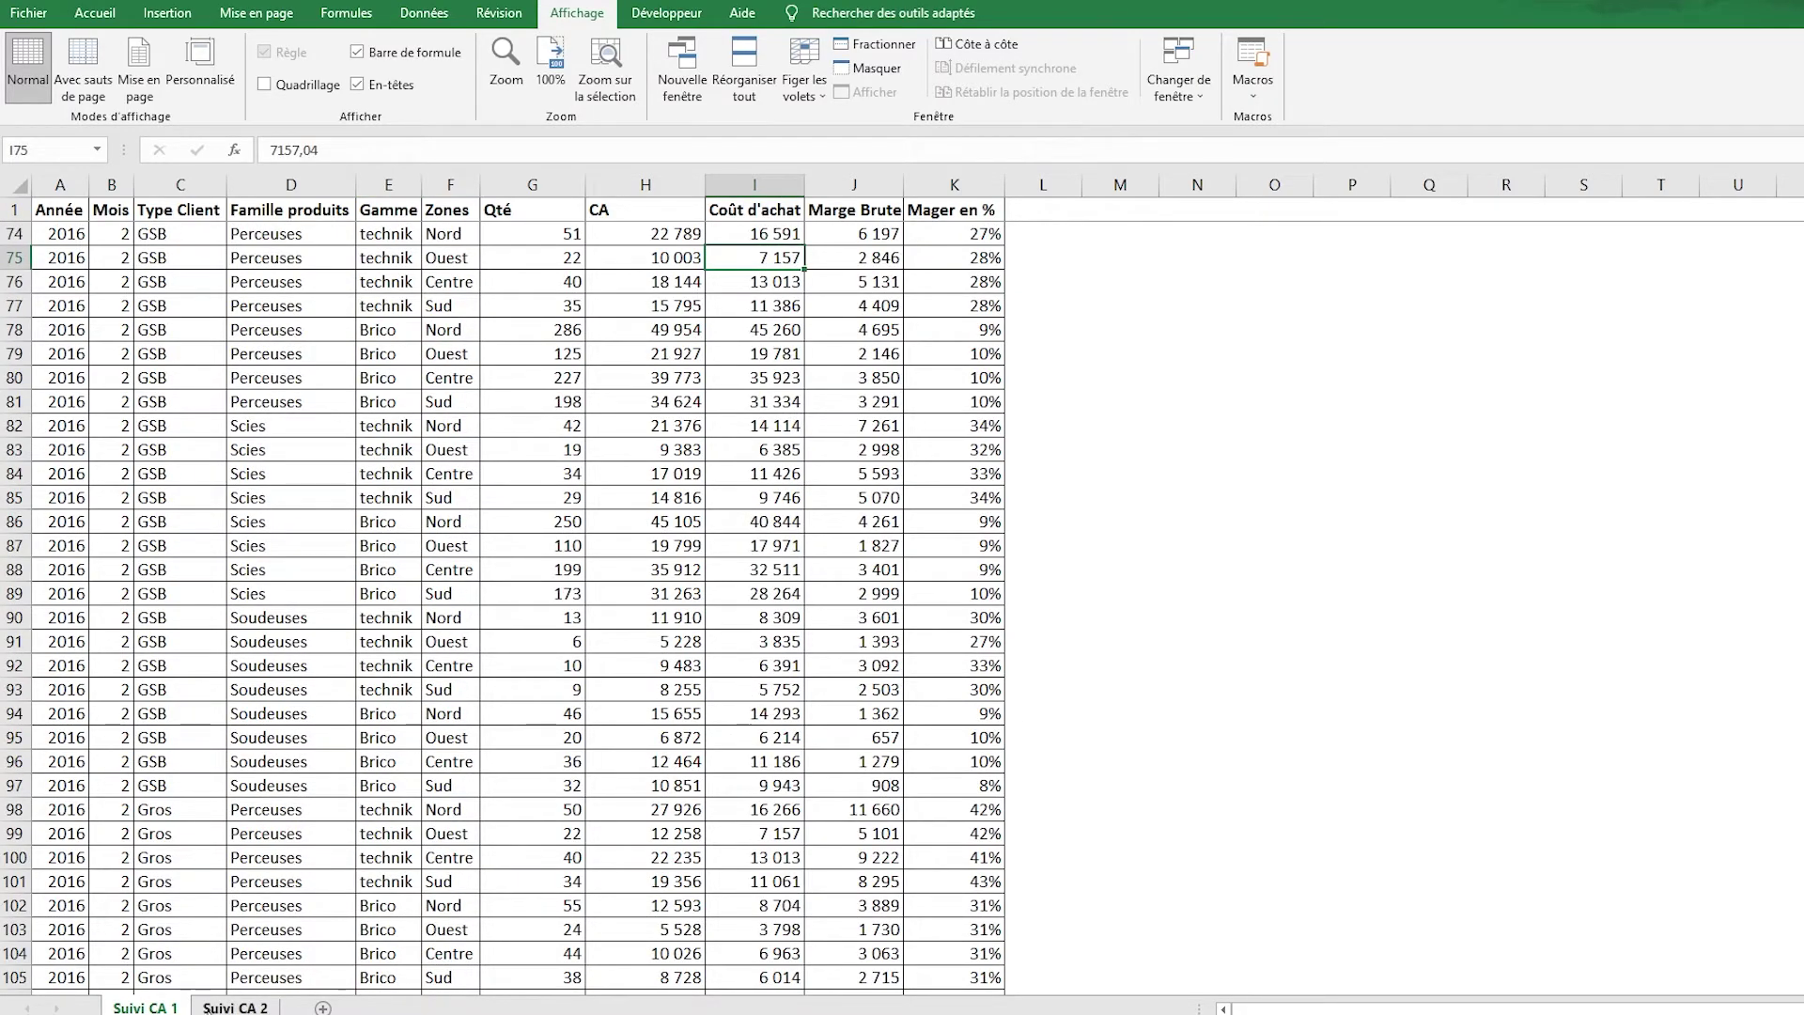
{"action": "scroll", "coordinate": [463, 757], "scroll_direction": "down", "scroll_amount": 15}
{"action": "scroll", "coordinate": [463, 757], "scroll_direction": "up", "scroll_amount": 20}
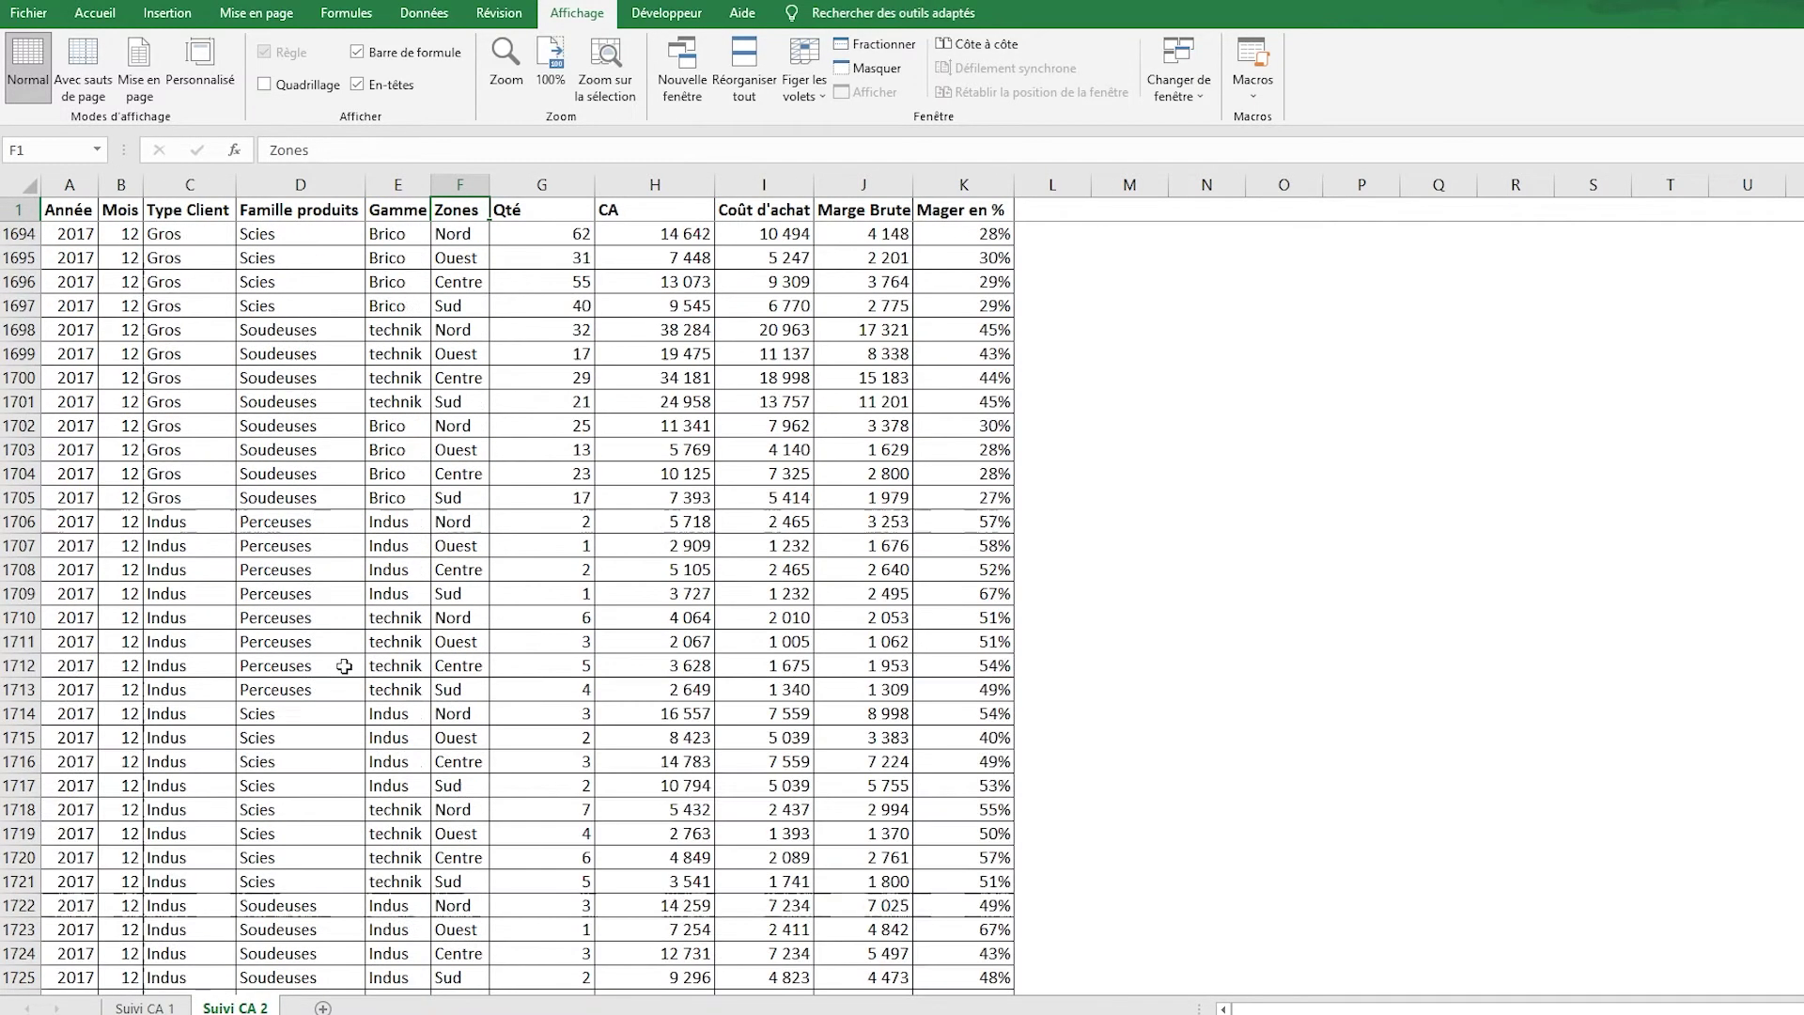
{"action": "left_click", "coordinate": [165, 1007]}
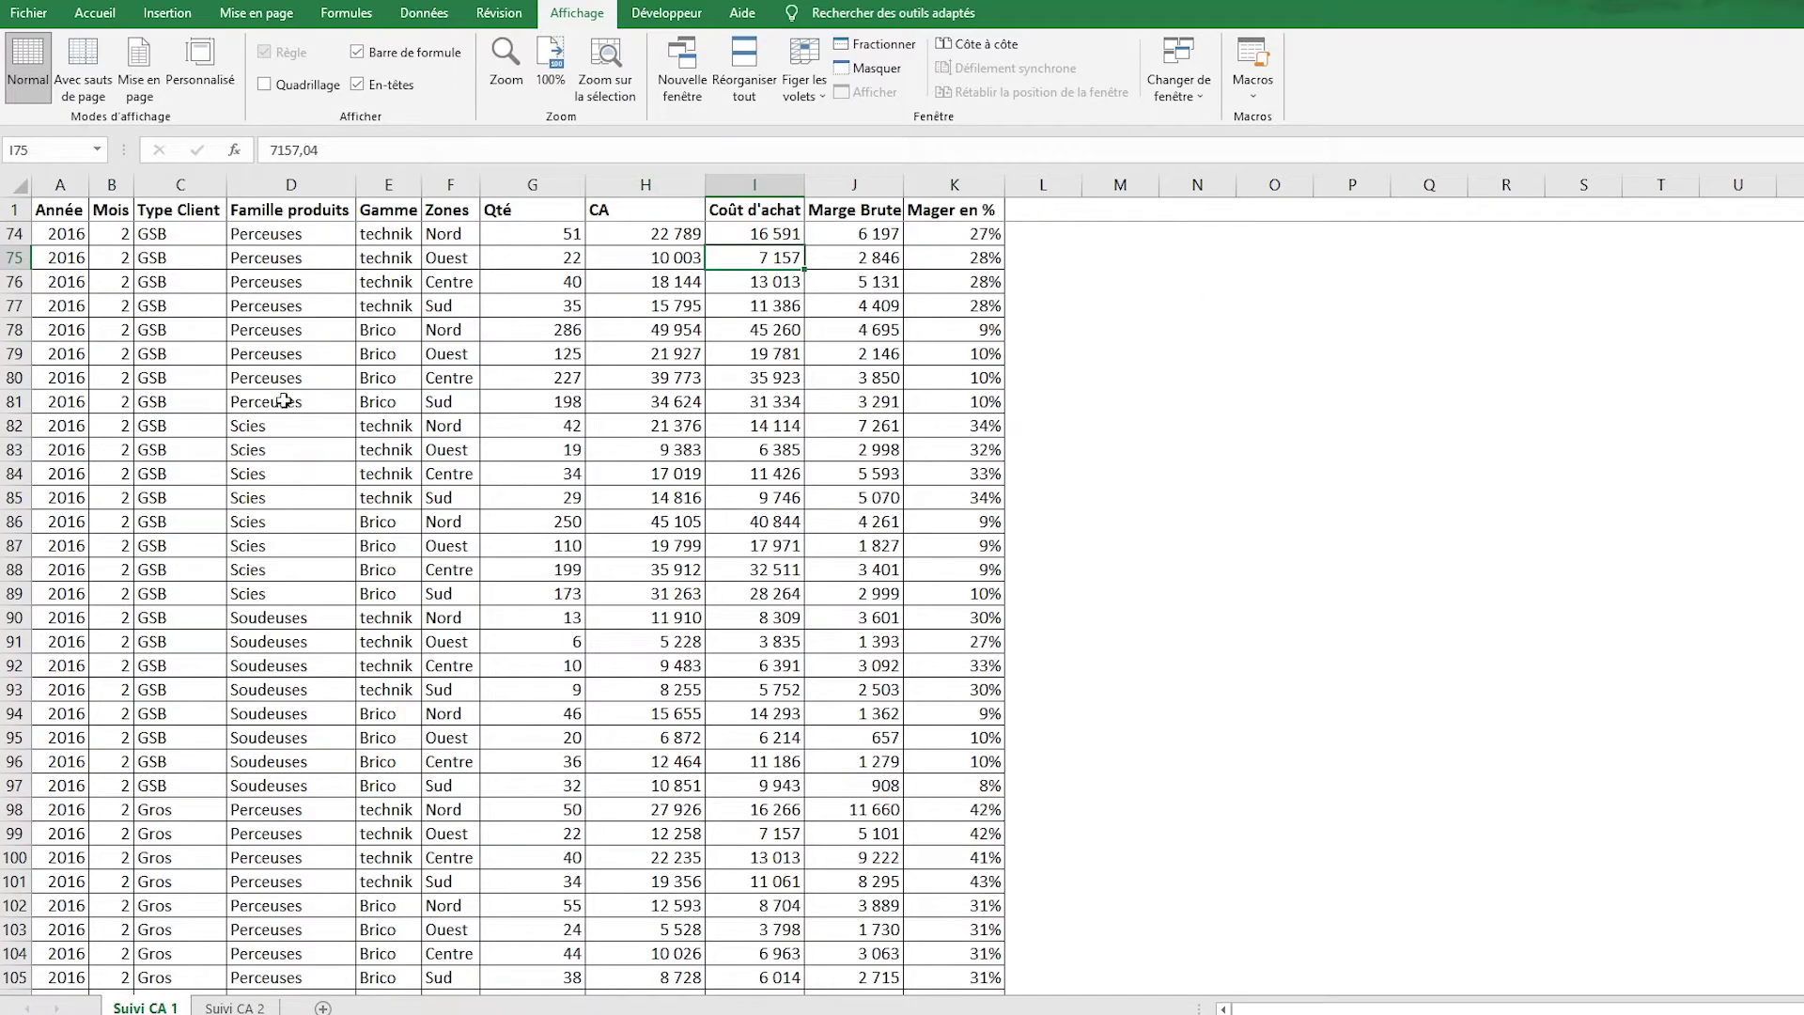
{"action": "left_click", "coordinate": [261, 460]}
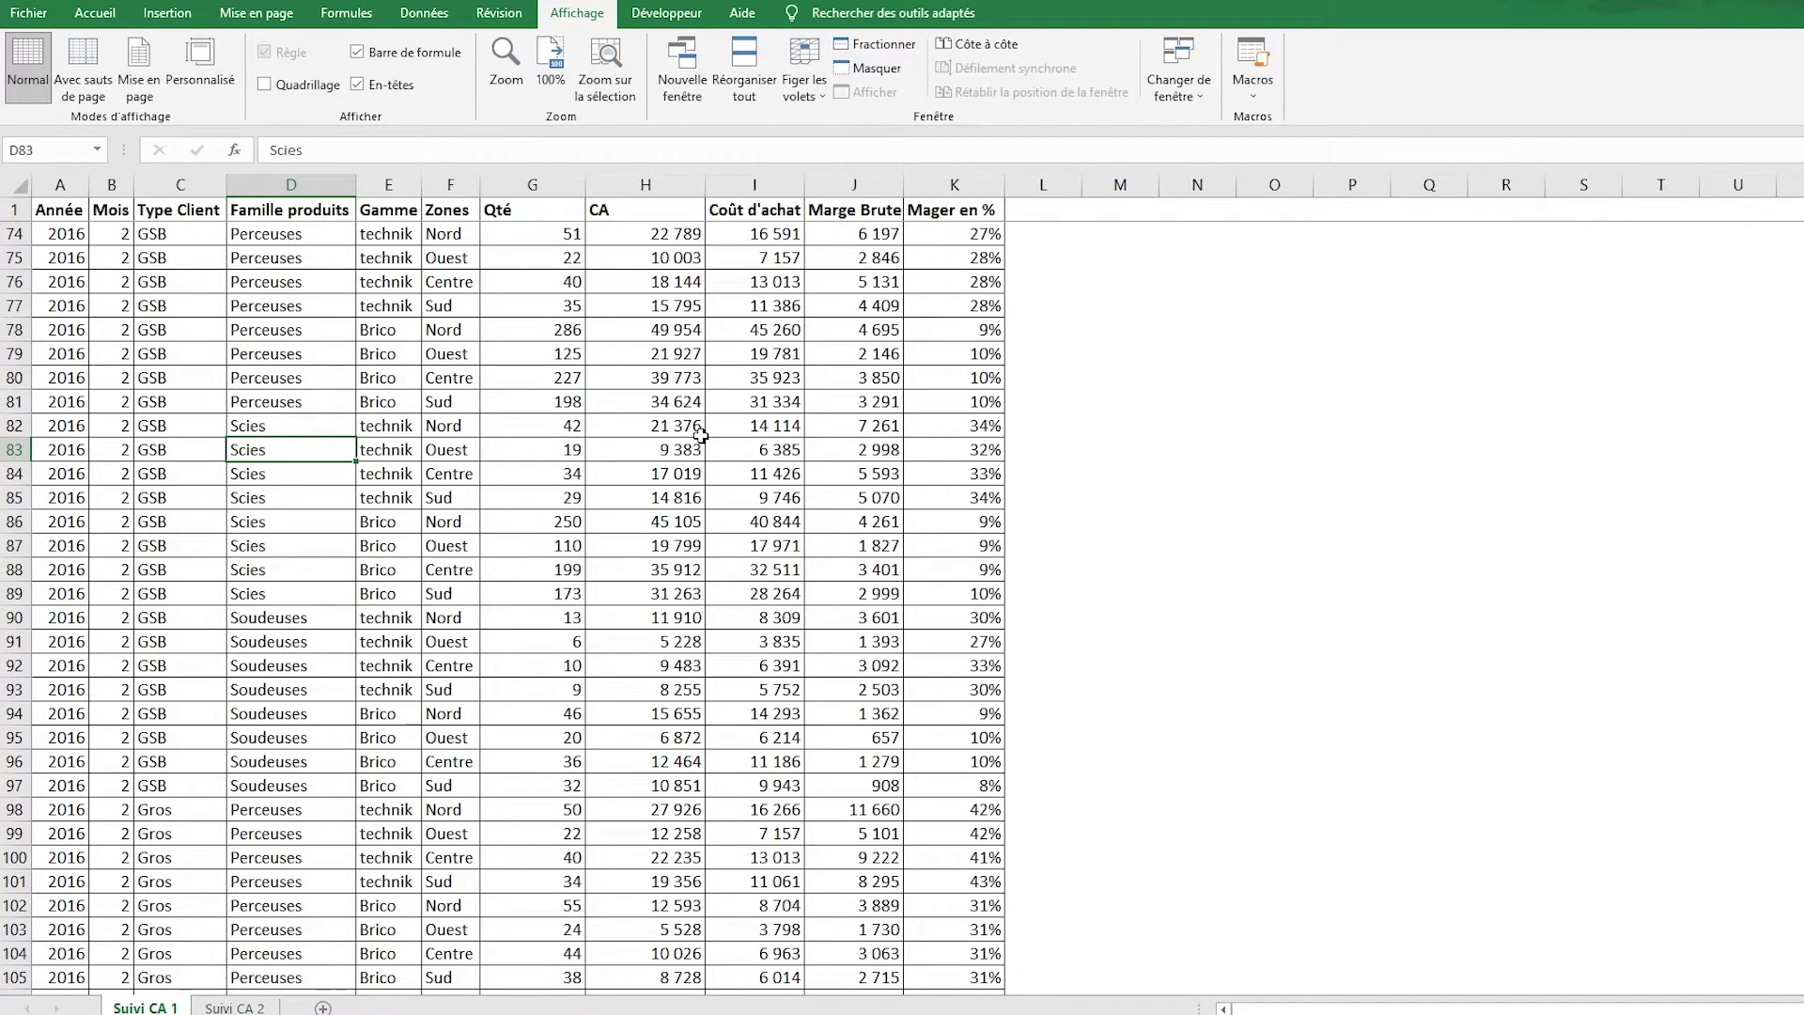
{"action": "scroll", "coordinate": [701, 435], "scroll_direction": "down", "scroll_amount": 2}
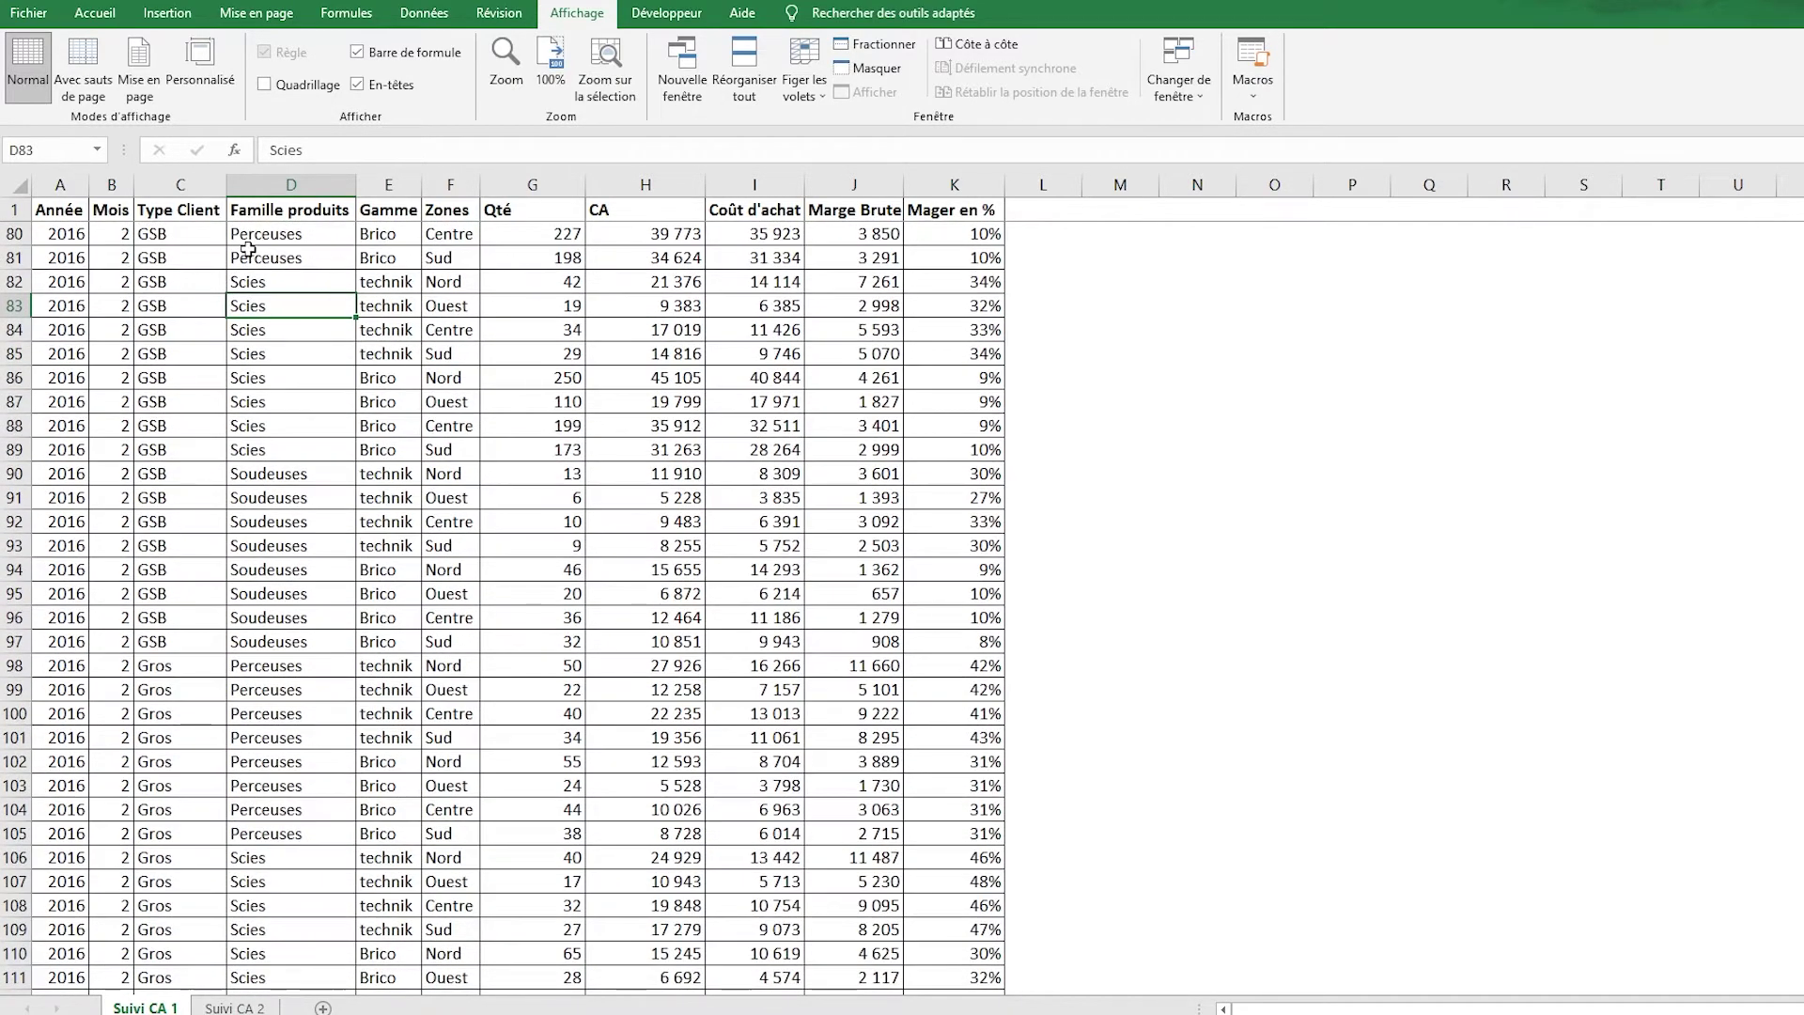
{"action": "scroll", "coordinate": [336, 687], "scroll_direction": "up", "scroll_amount": 5}
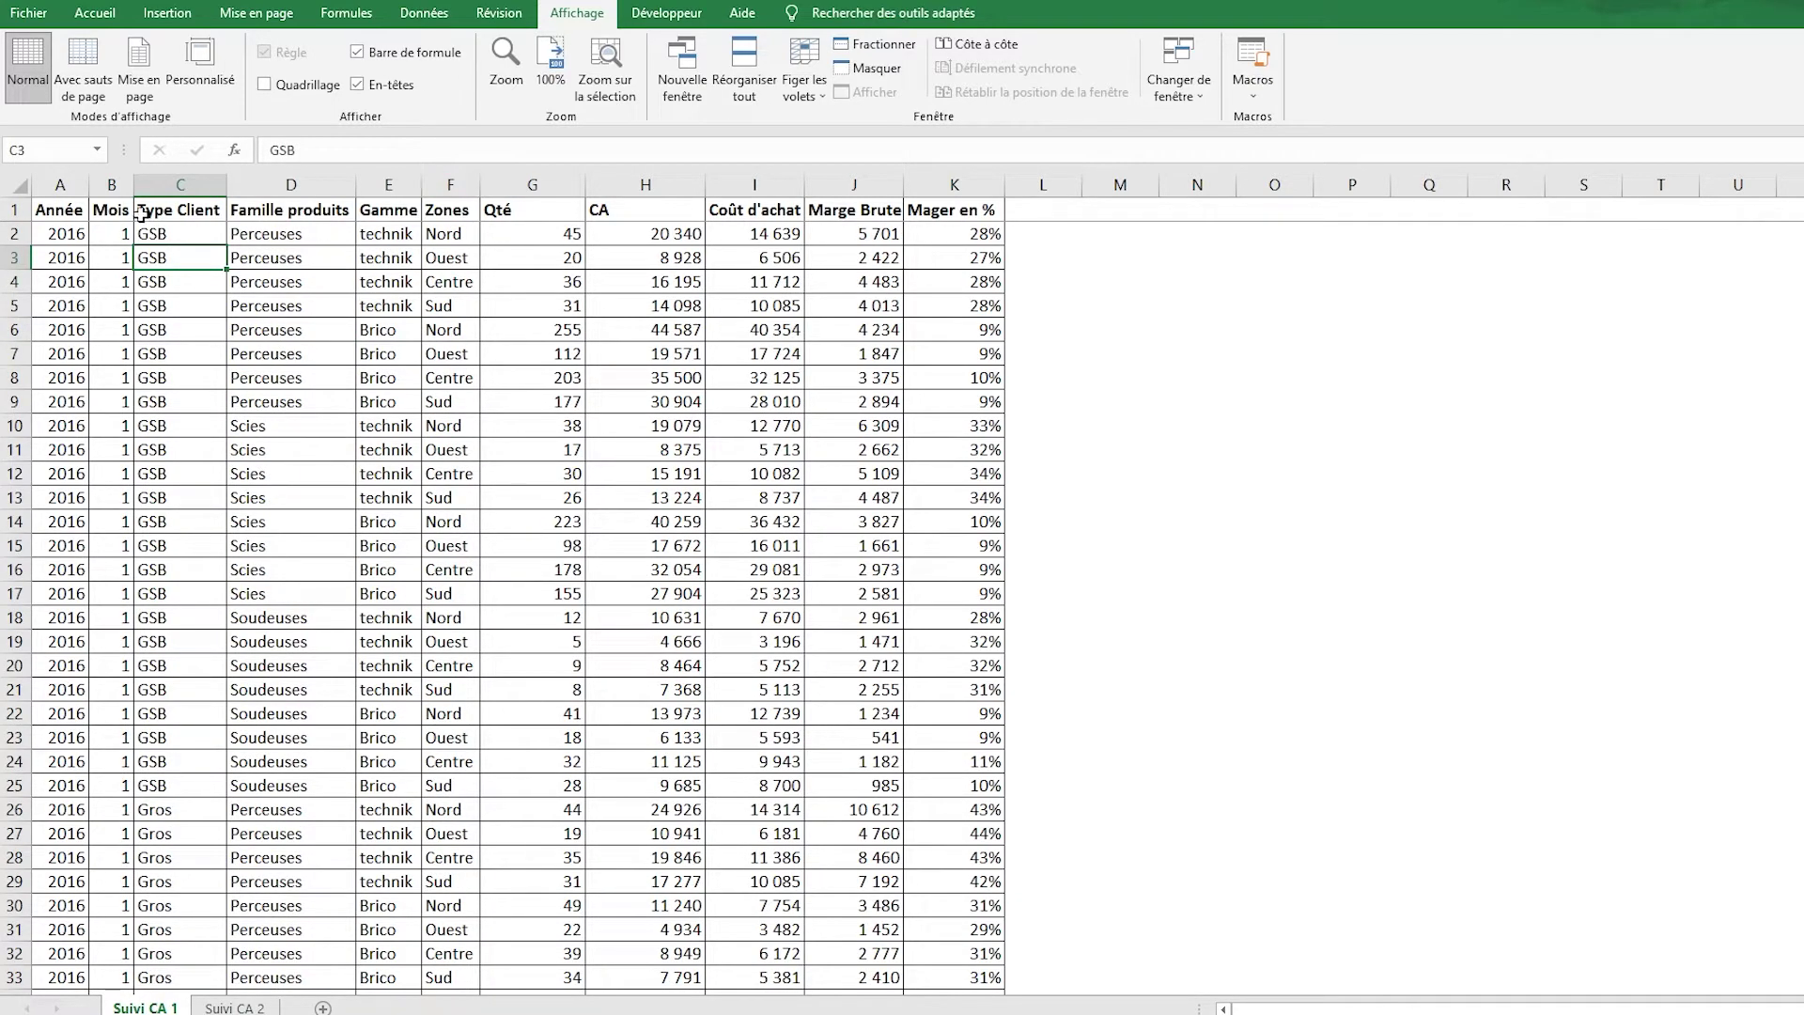
Review the column headers of Suivi CA 1 one by one, from Année through to the margin percentage column.
{"action": "left_click", "coordinate": [80, 209]}
{"action": "left_click", "coordinate": [111, 206]}
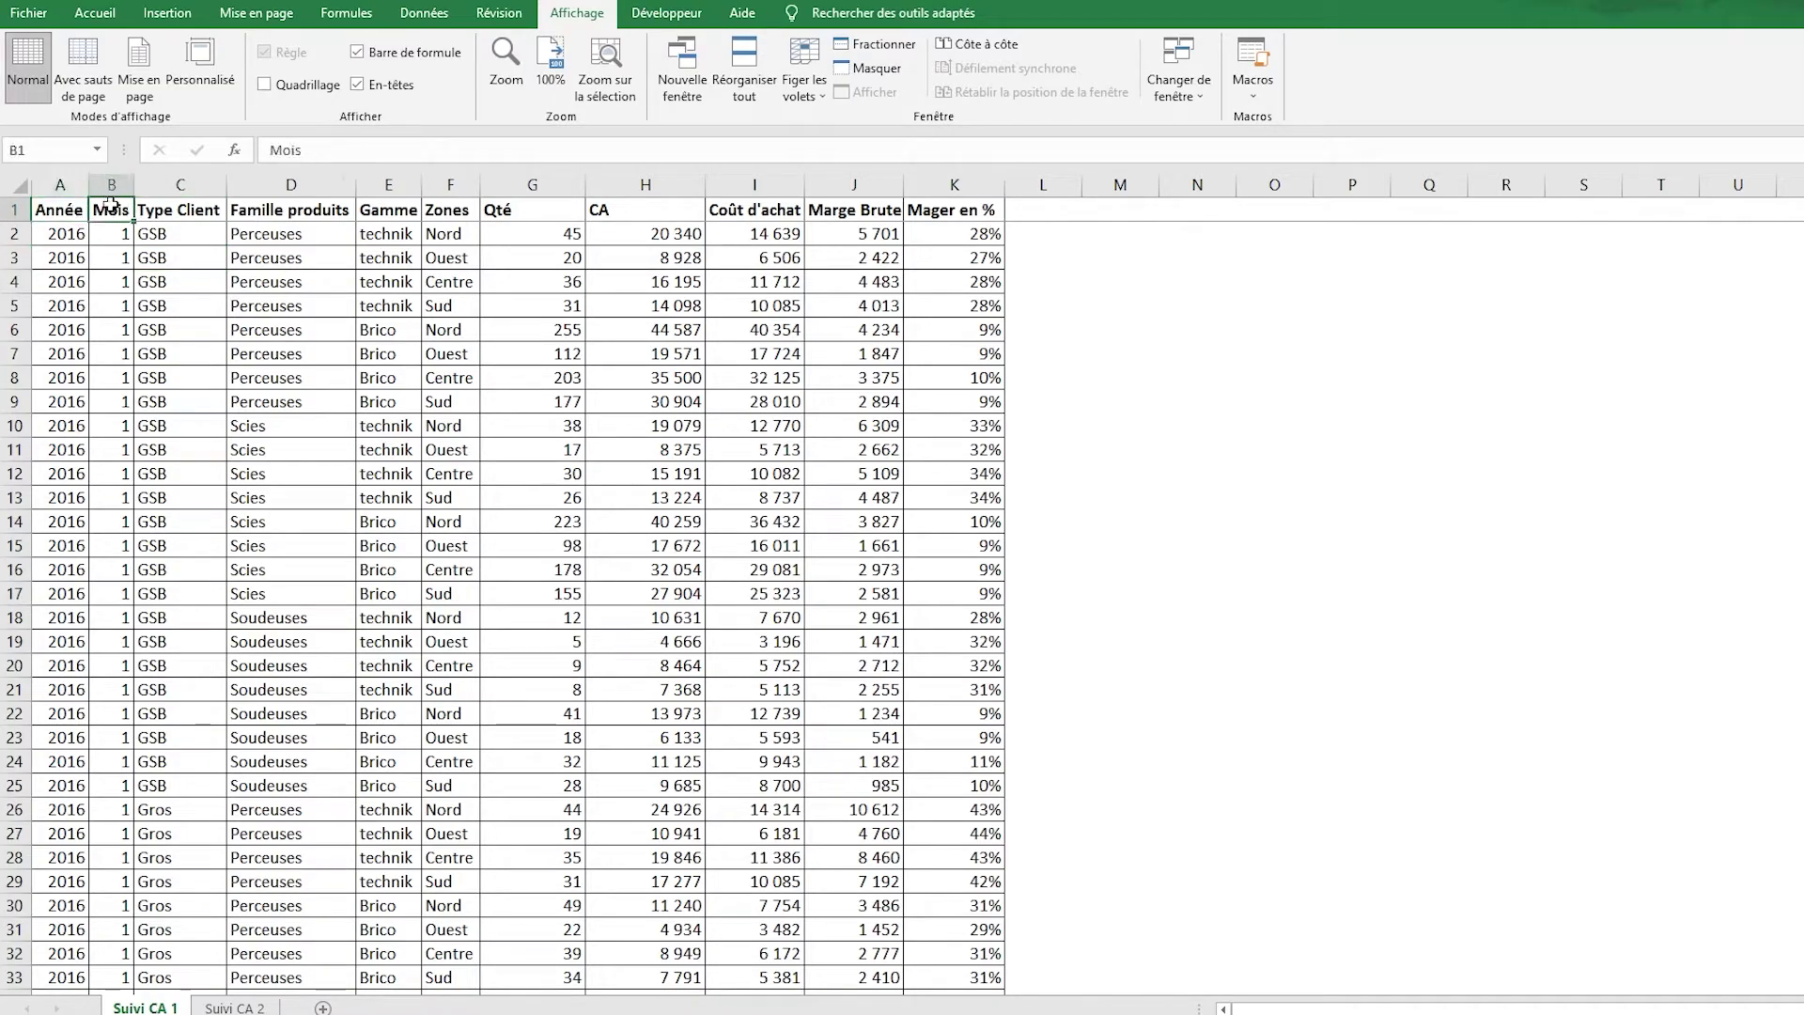
{"action": "left_click", "coordinate": [249, 187]}
{"action": "left_click", "coordinate": [237, 207]}
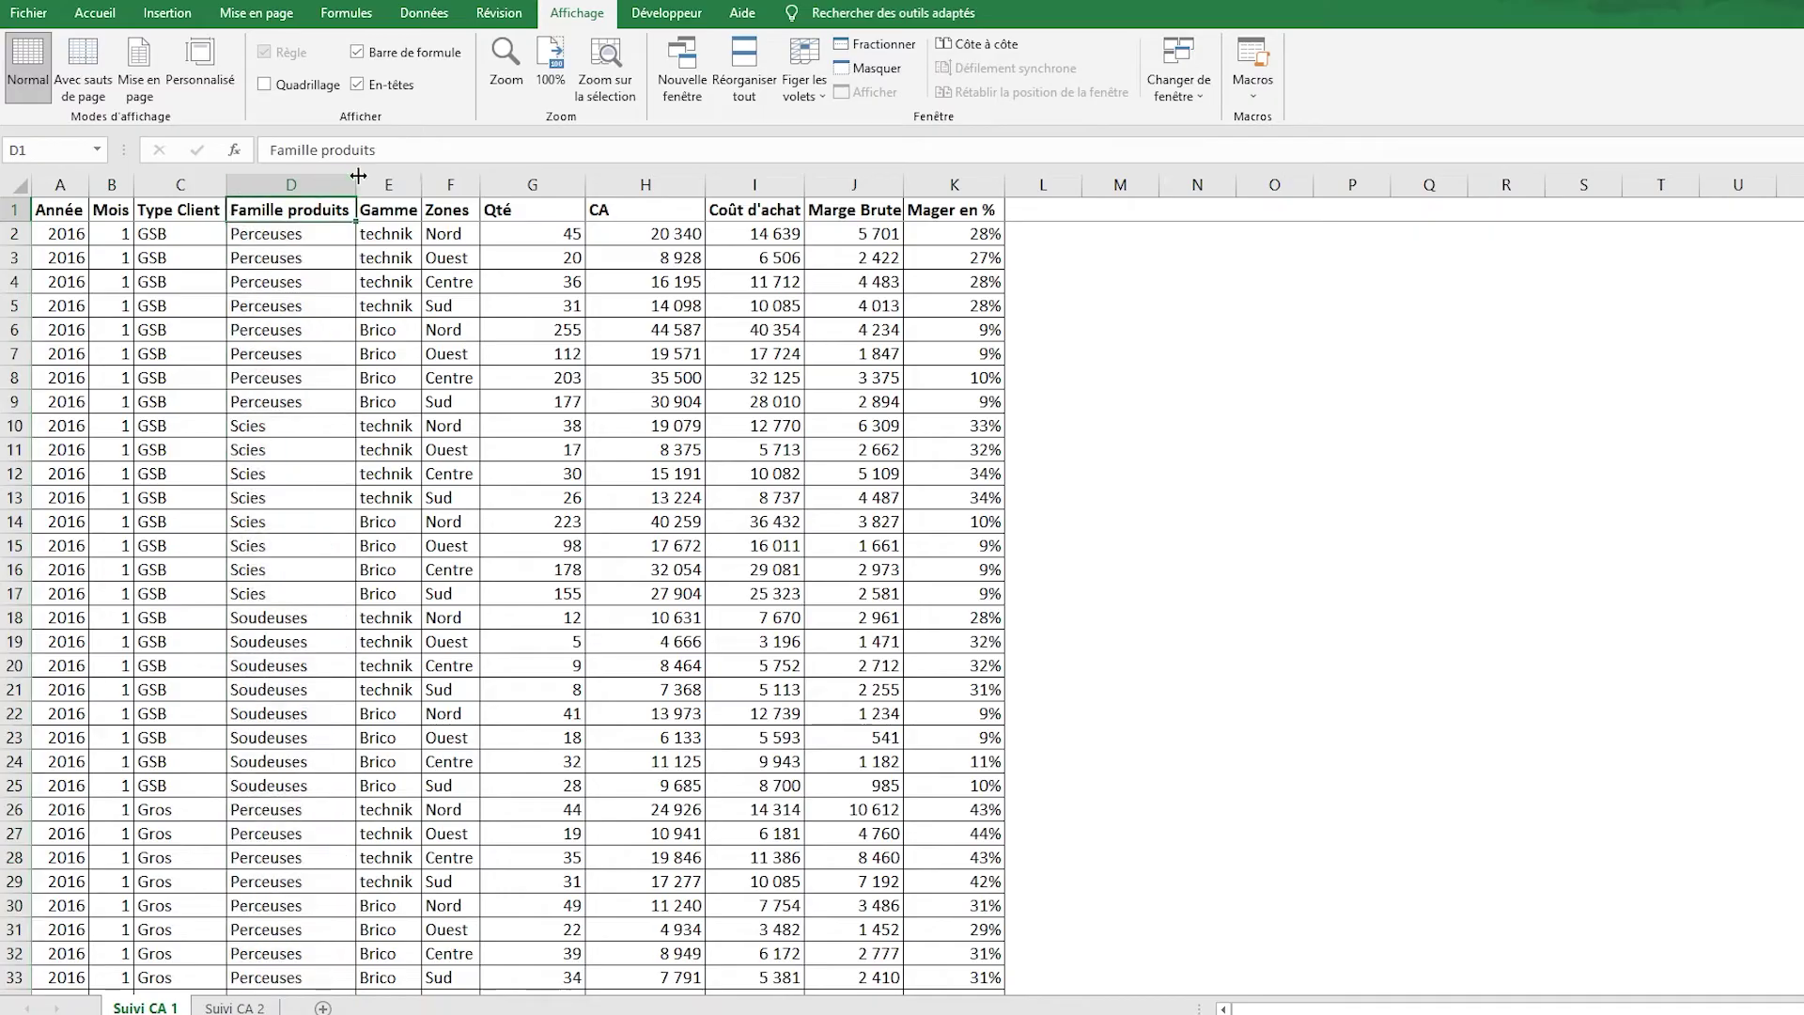
{"action": "left_click", "coordinate": [375, 201]}
{"action": "left_click", "coordinate": [438, 201]}
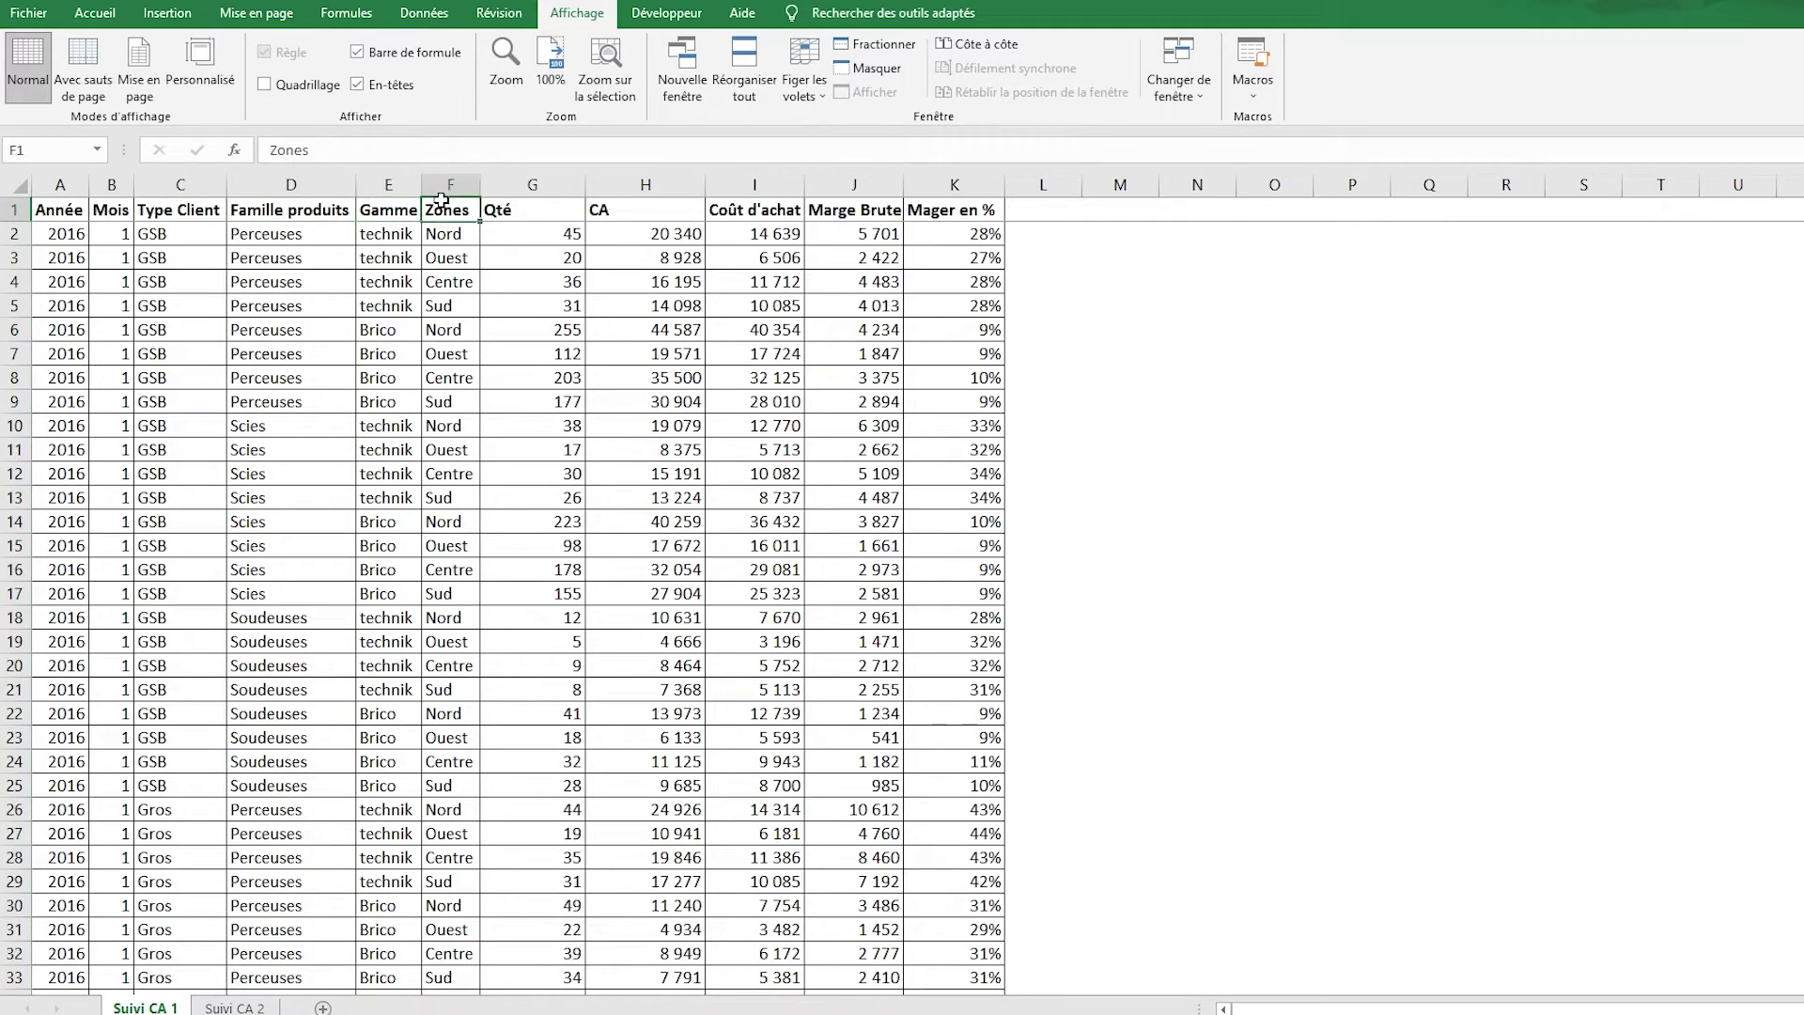
{"action": "left_click", "coordinate": [532, 209]}
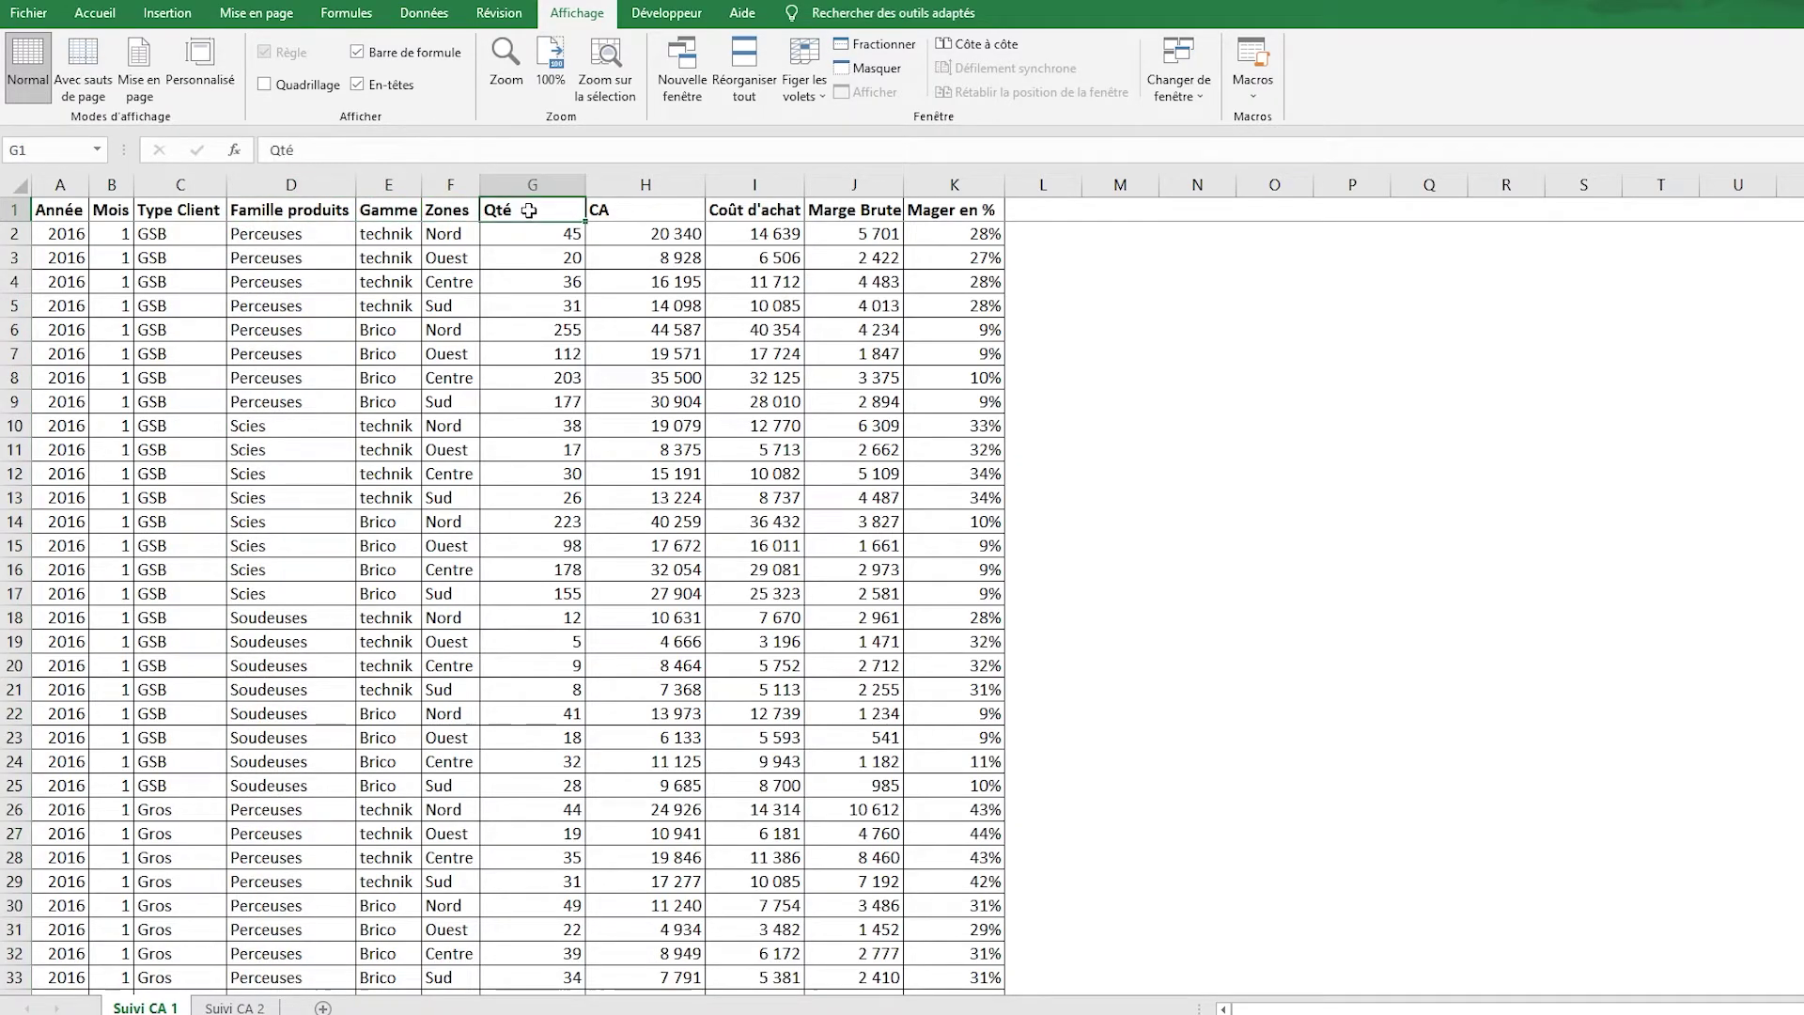
{"action": "left_click", "coordinate": [639, 208]}
{"action": "left_click", "coordinate": [756, 203]}
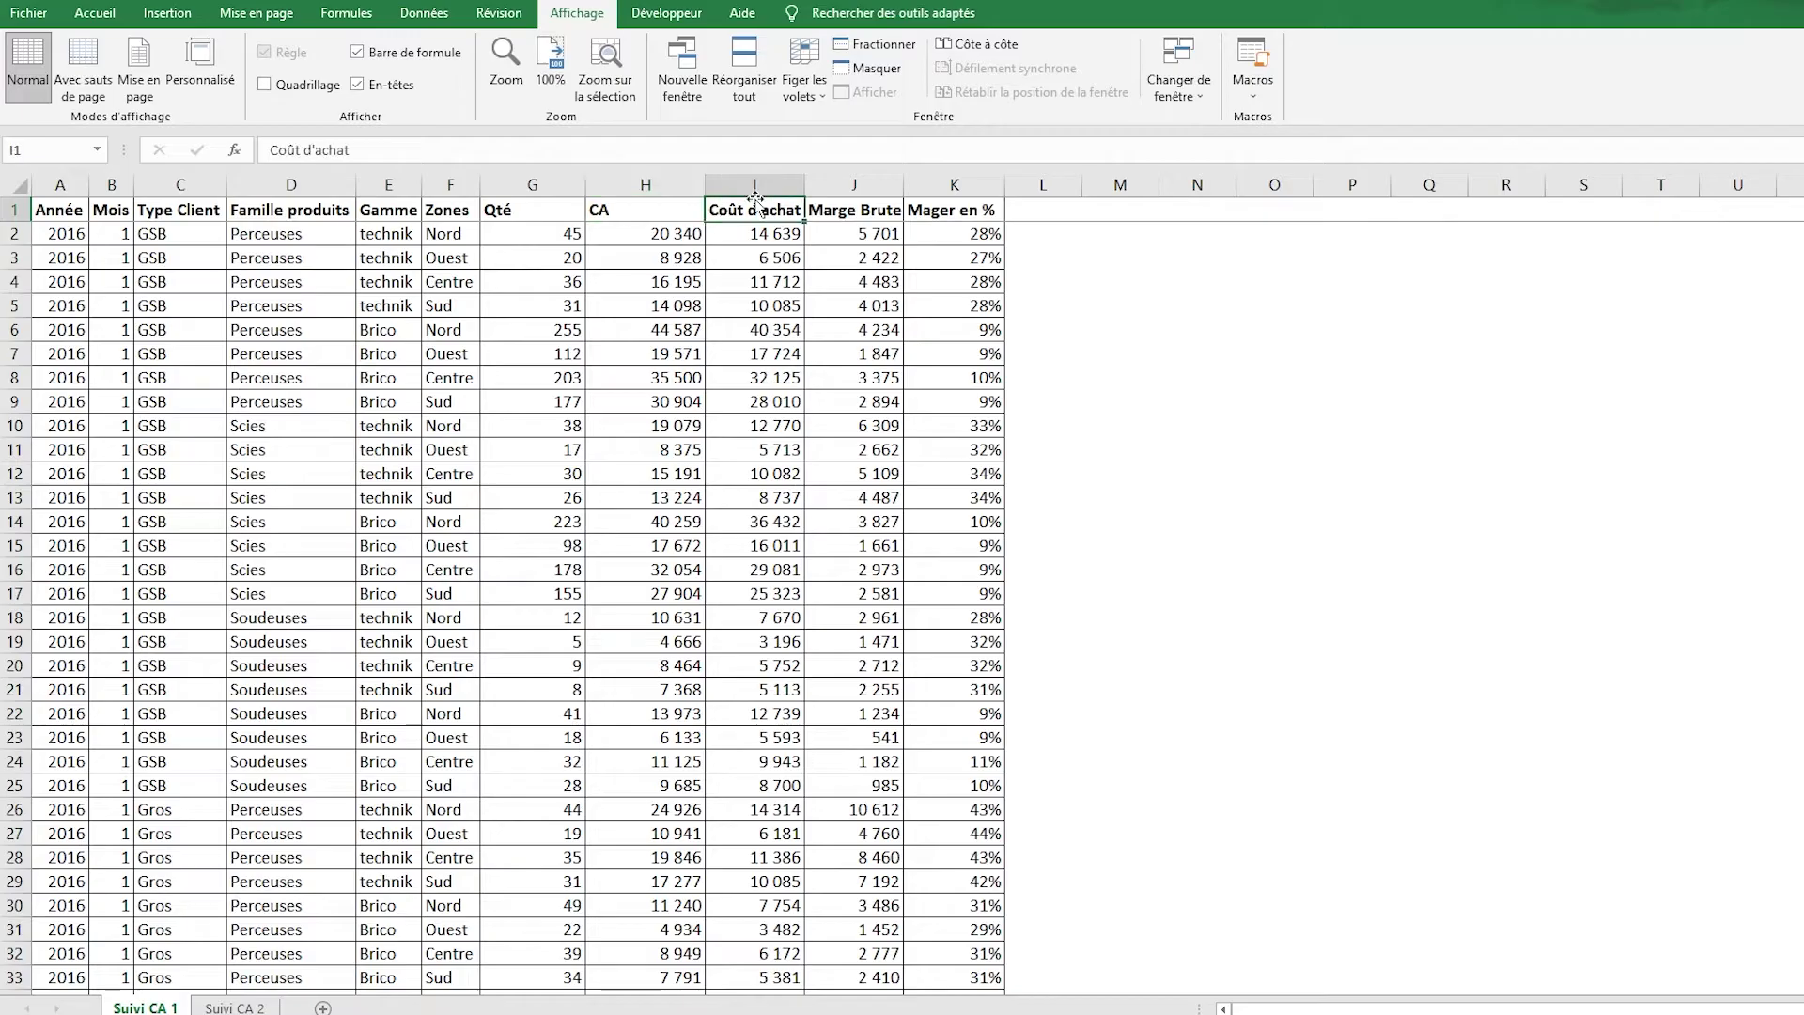
{"action": "left_click", "coordinate": [846, 202]}
{"action": "left_click", "coordinate": [958, 206]}
{"action": "left_click", "coordinate": [1117, 291]}
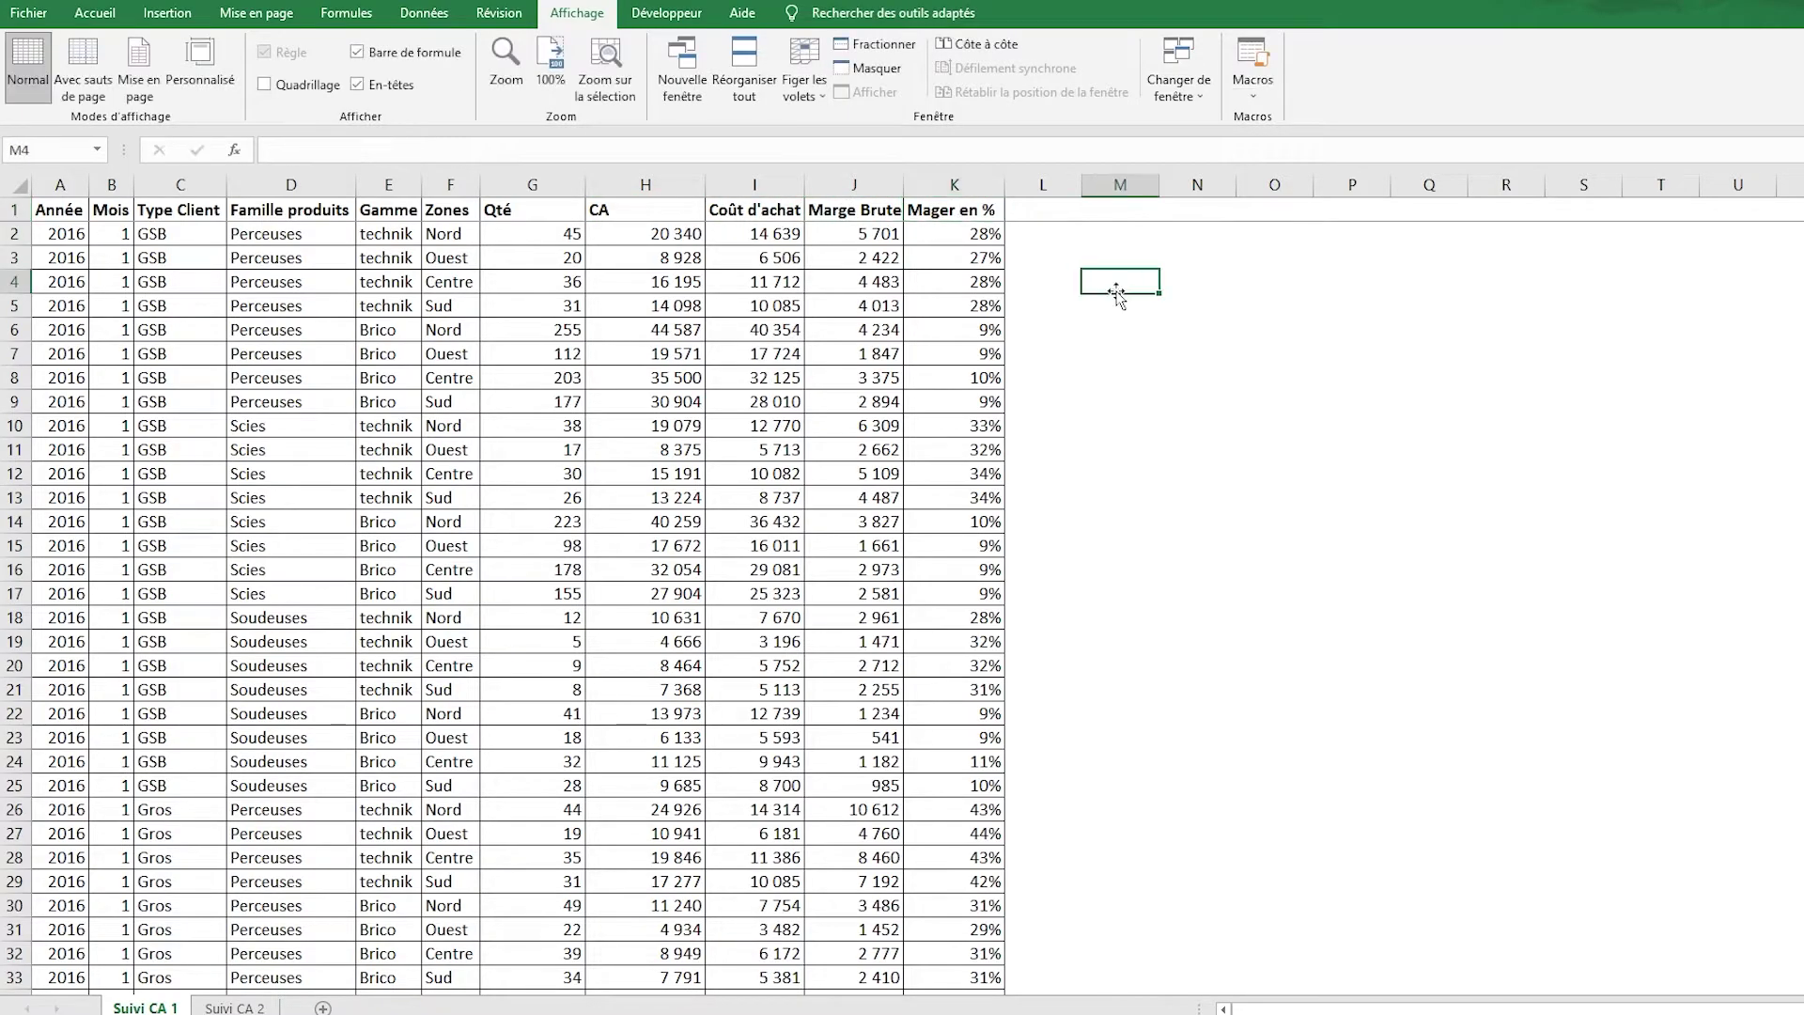
Correct the misspelled header in cell K1 of Suivi CA 1 to "Marge en %".
{"action": "double_click", "coordinate": [934, 208]}
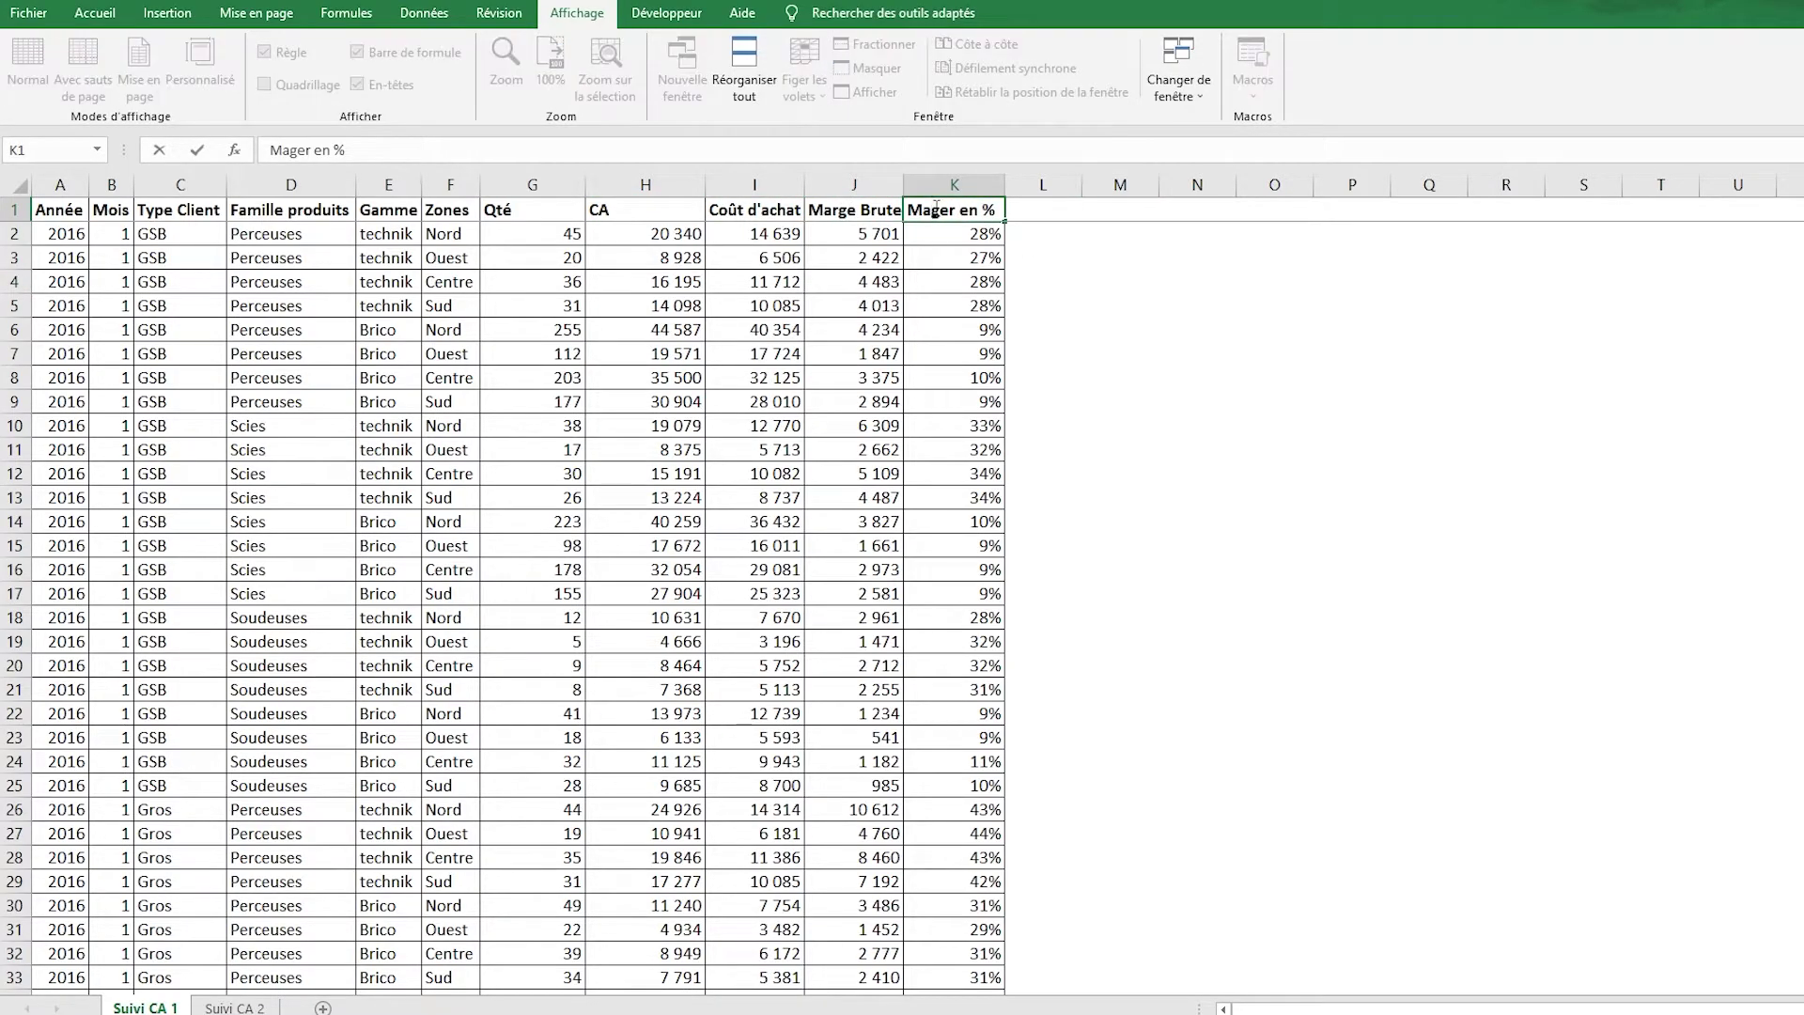
{"action": "type", "text": "r"}
{"action": "key", "text": "Right"}
{"action": "key", "text": "Right"}
{"action": "key", "text": "Right"}
{"action": "key", "text": "BackSpace"}
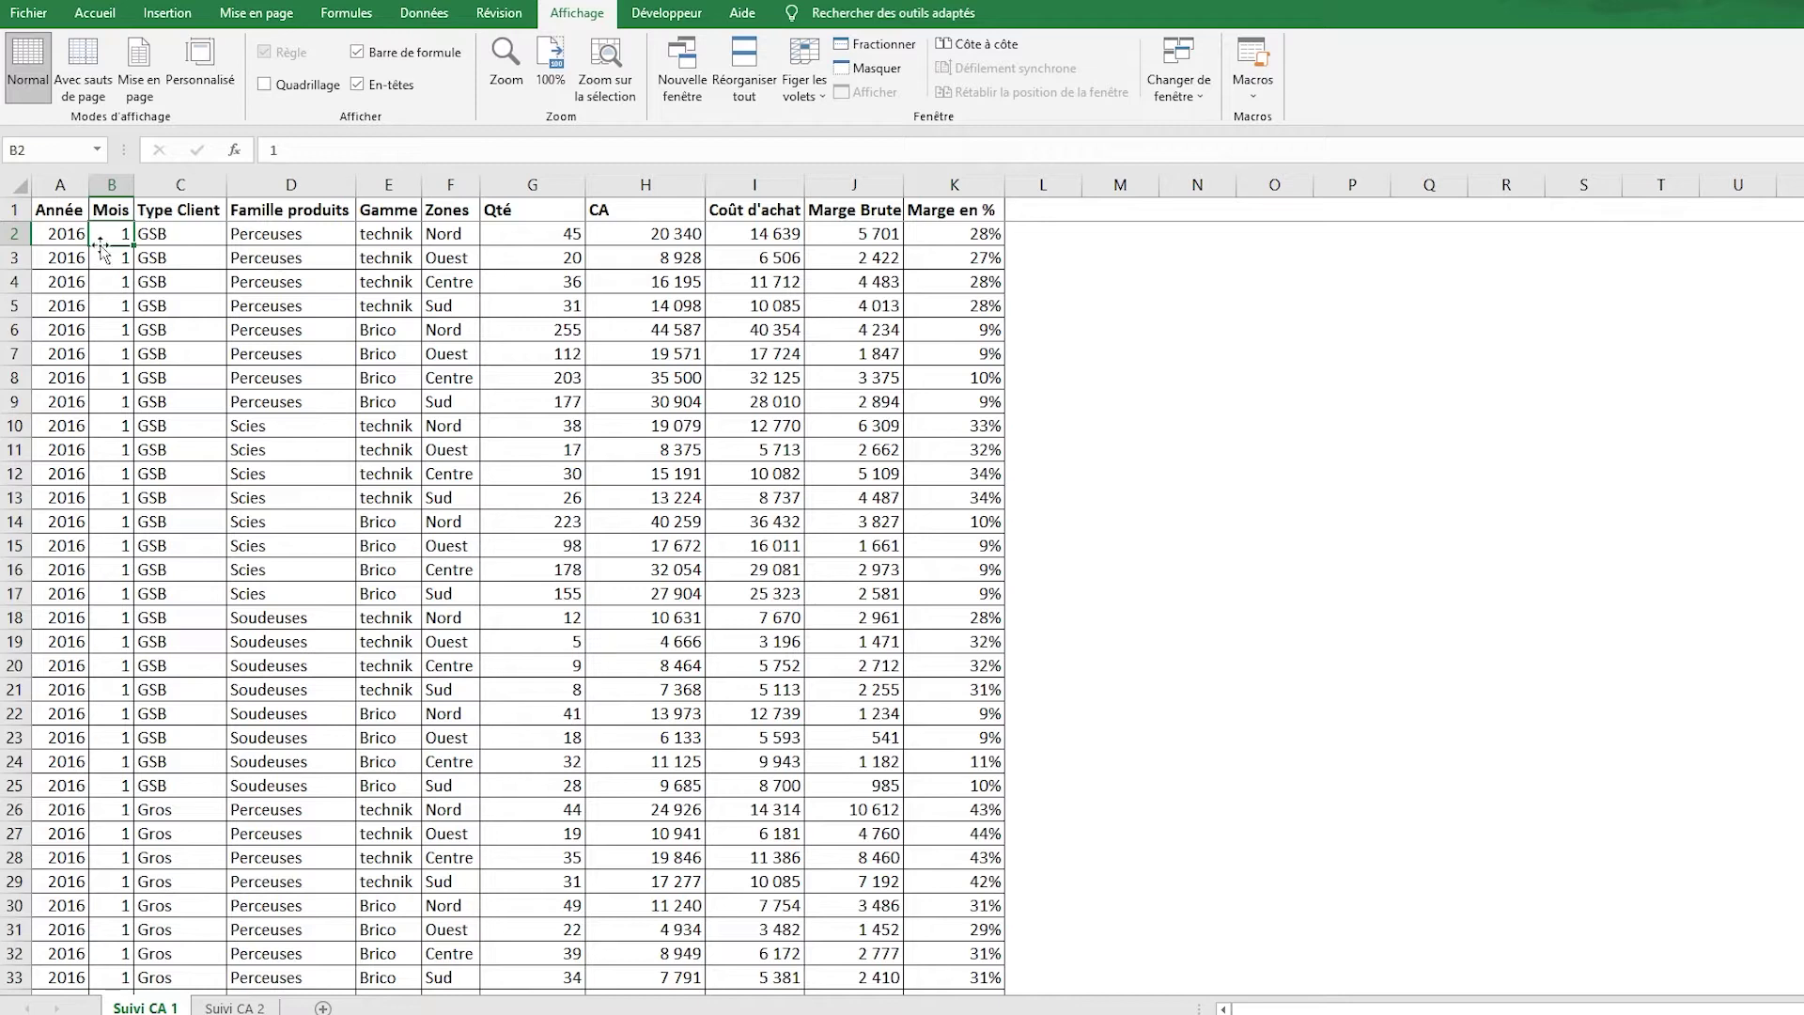
Check the years covered by the Année column down to its last row, and return to cell A1.
{"action": "left_click", "coordinate": [66, 238]}
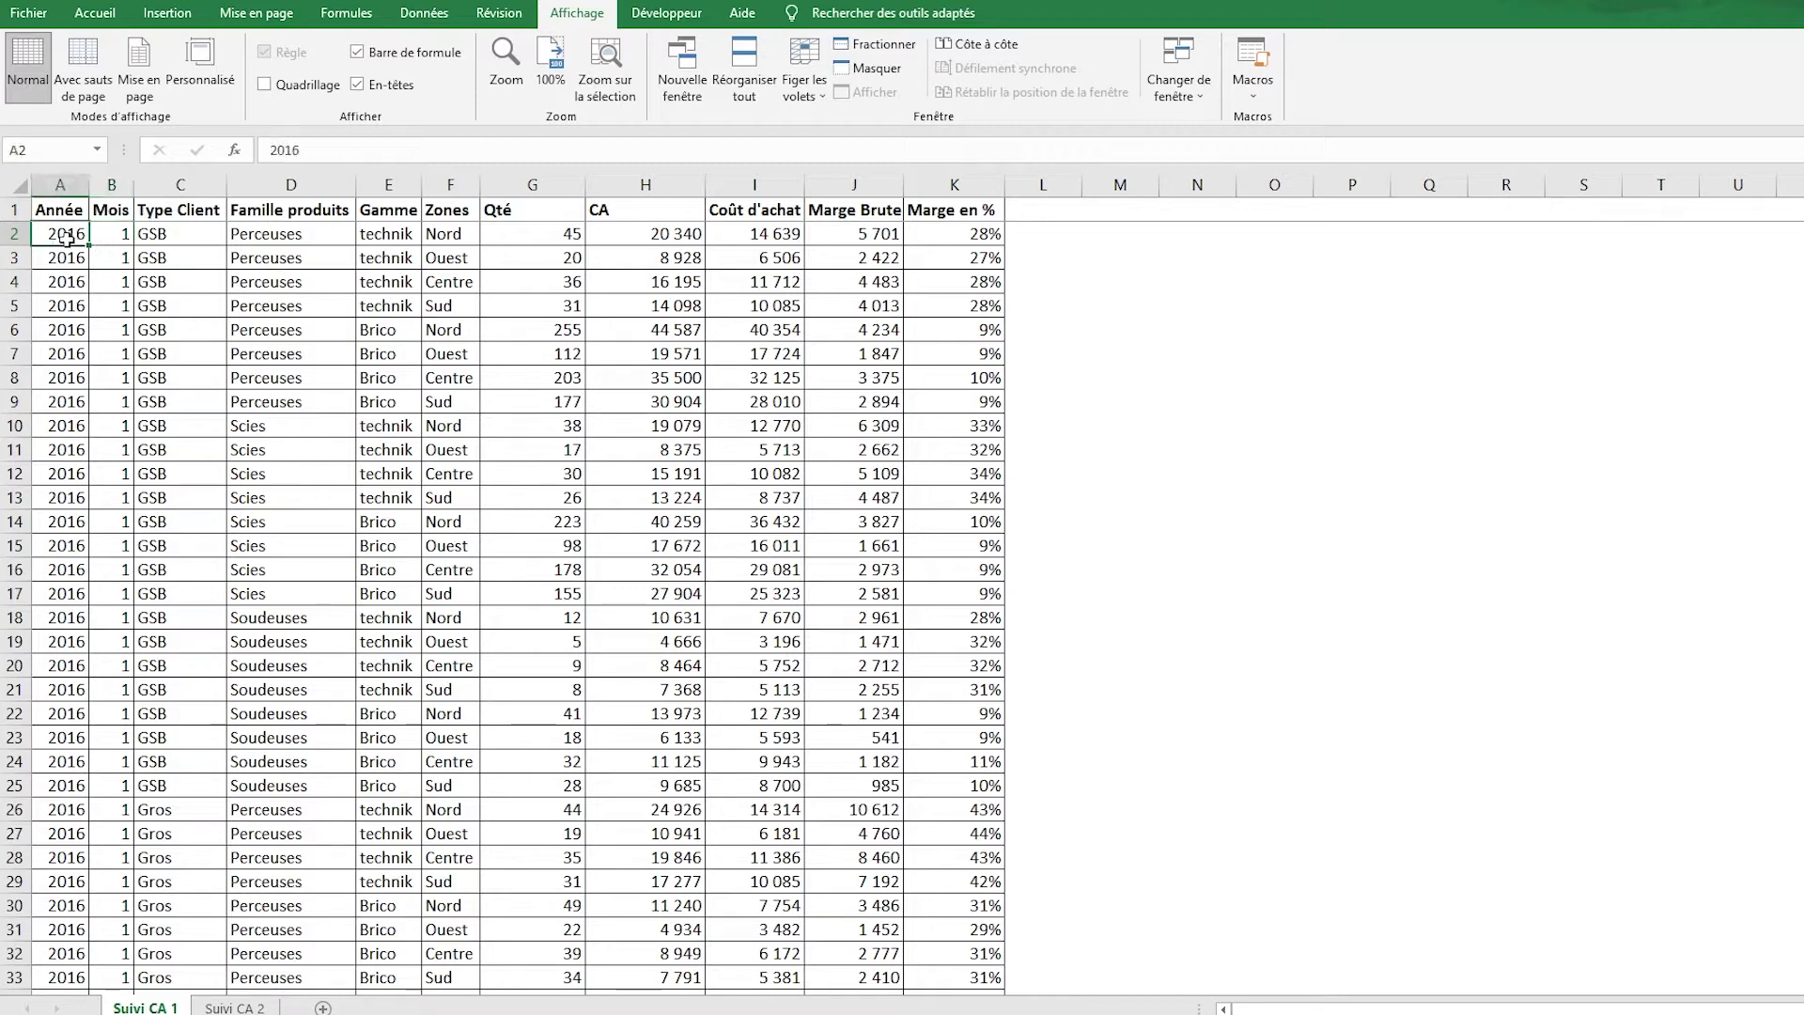
{"action": "left_click", "coordinate": [56, 398]}
{"action": "key", "text": "ctrl+Down"}
{"action": "key", "text": "ctrl+Up"}
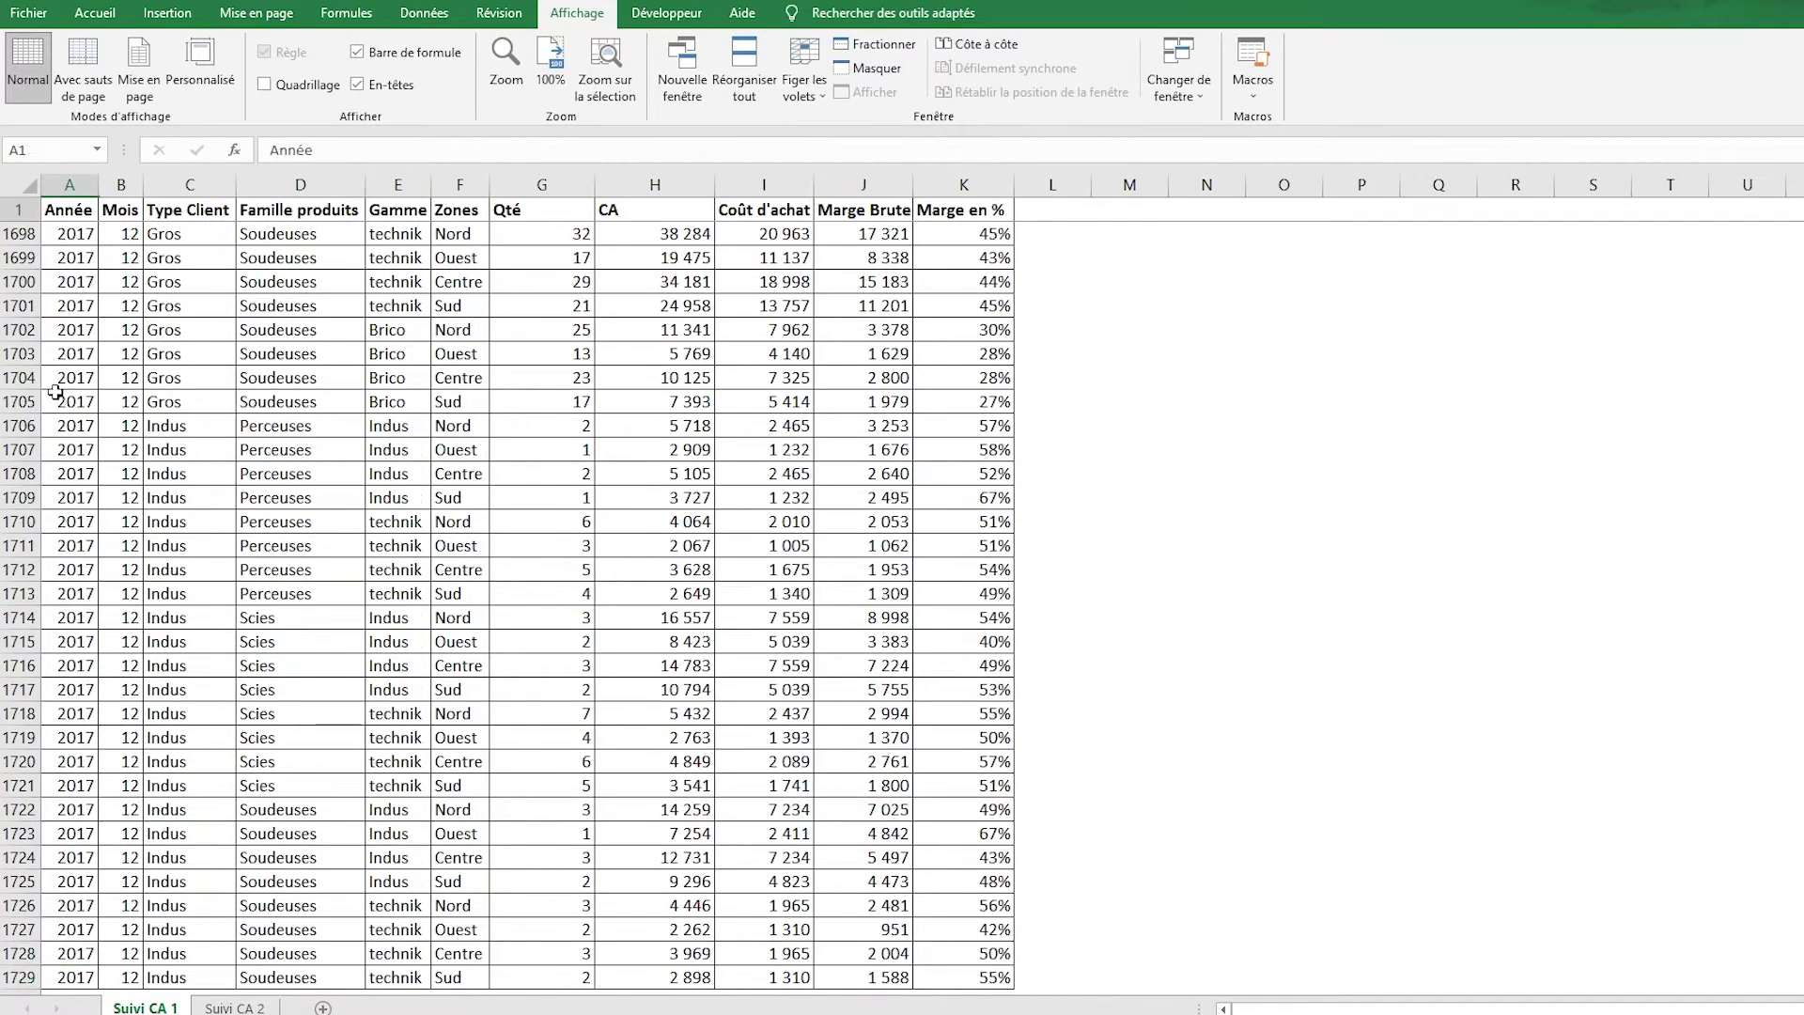
{"action": "scroll", "coordinate": [100, 343], "scroll_direction": "up", "scroll_amount": 10}
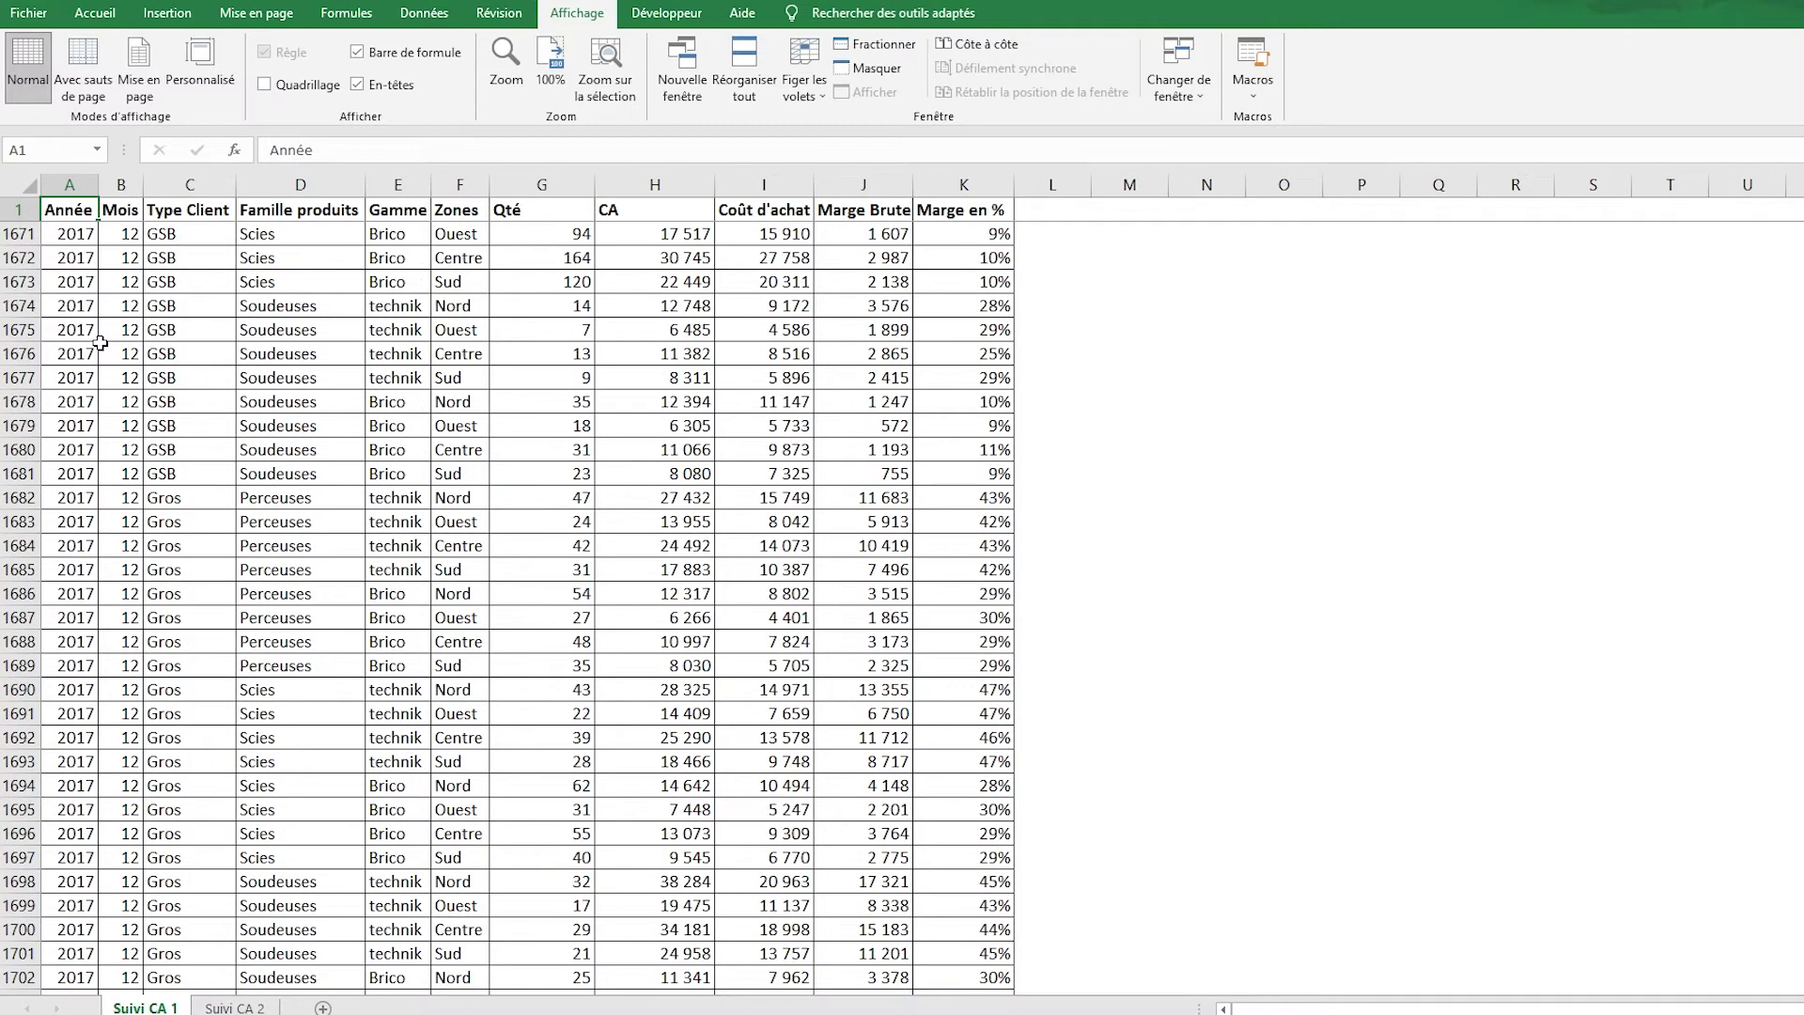
{"action": "key", "text": "ctrl+Home"}
{"action": "key", "text": "Up"}
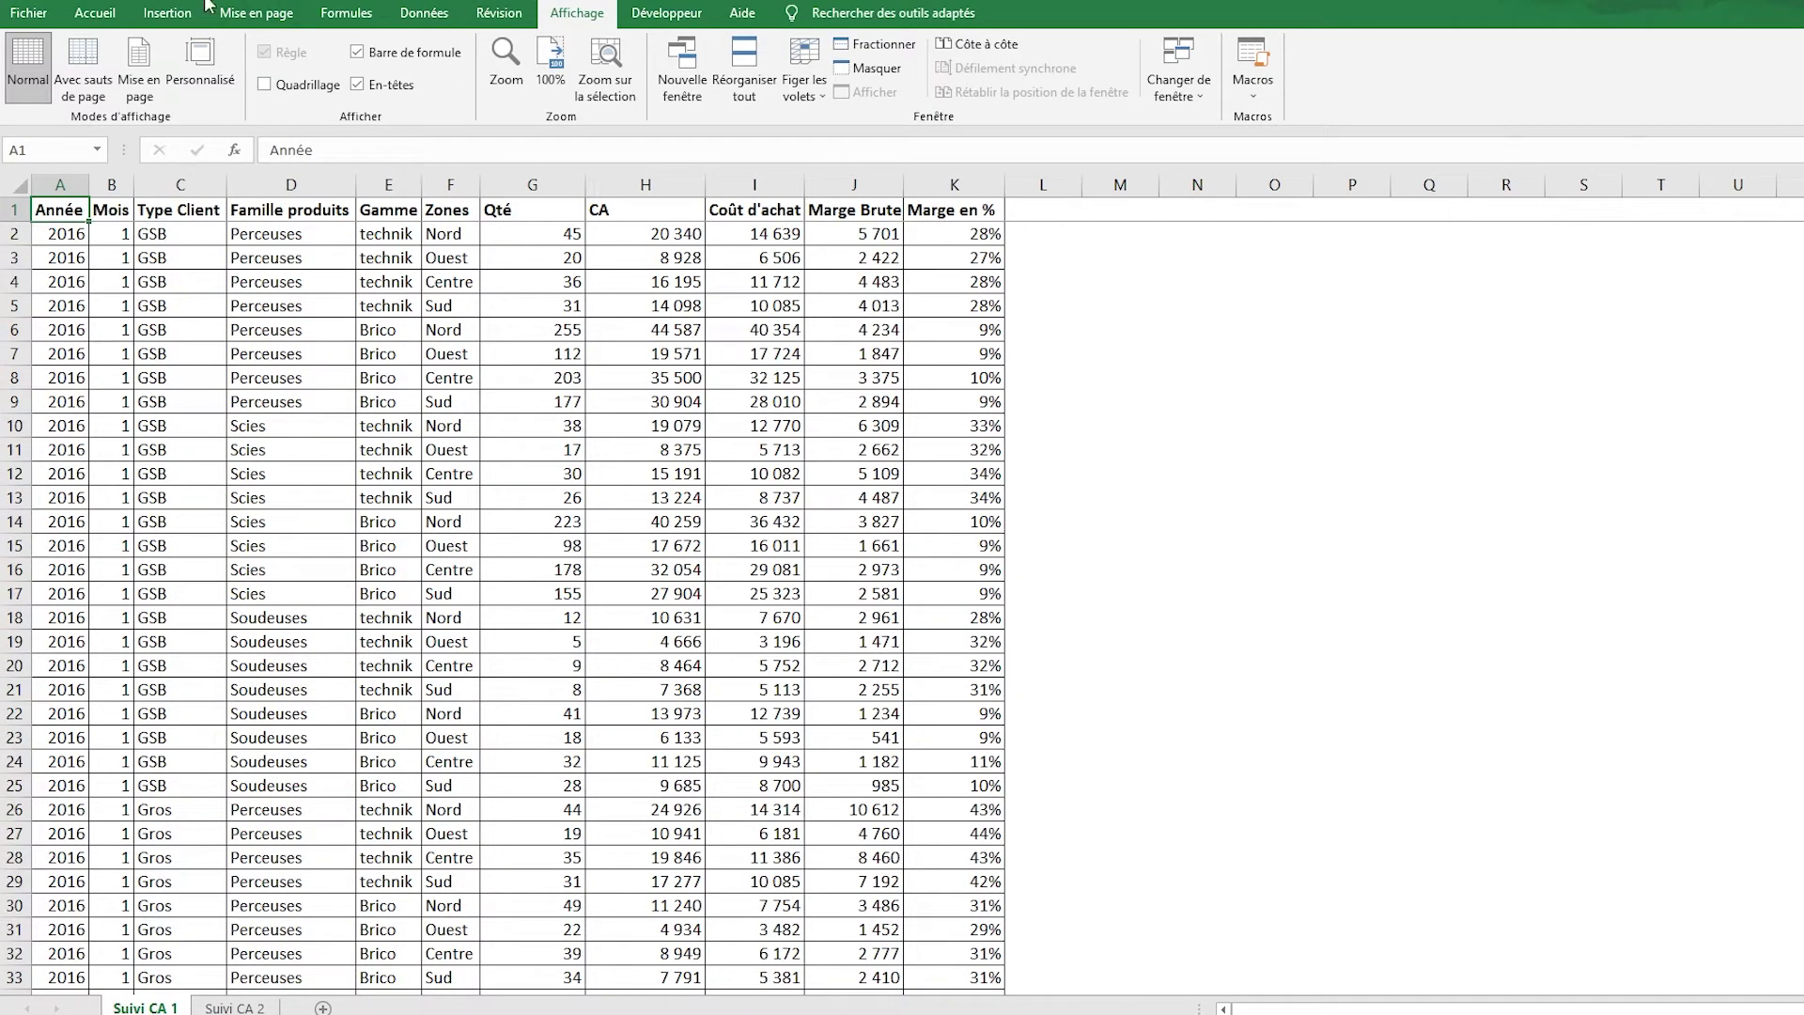
Turn on filtering for the Suivi CA 1 table and keep only the rows where Année is 2016.
{"action": "left_click", "coordinate": [423, 12]}
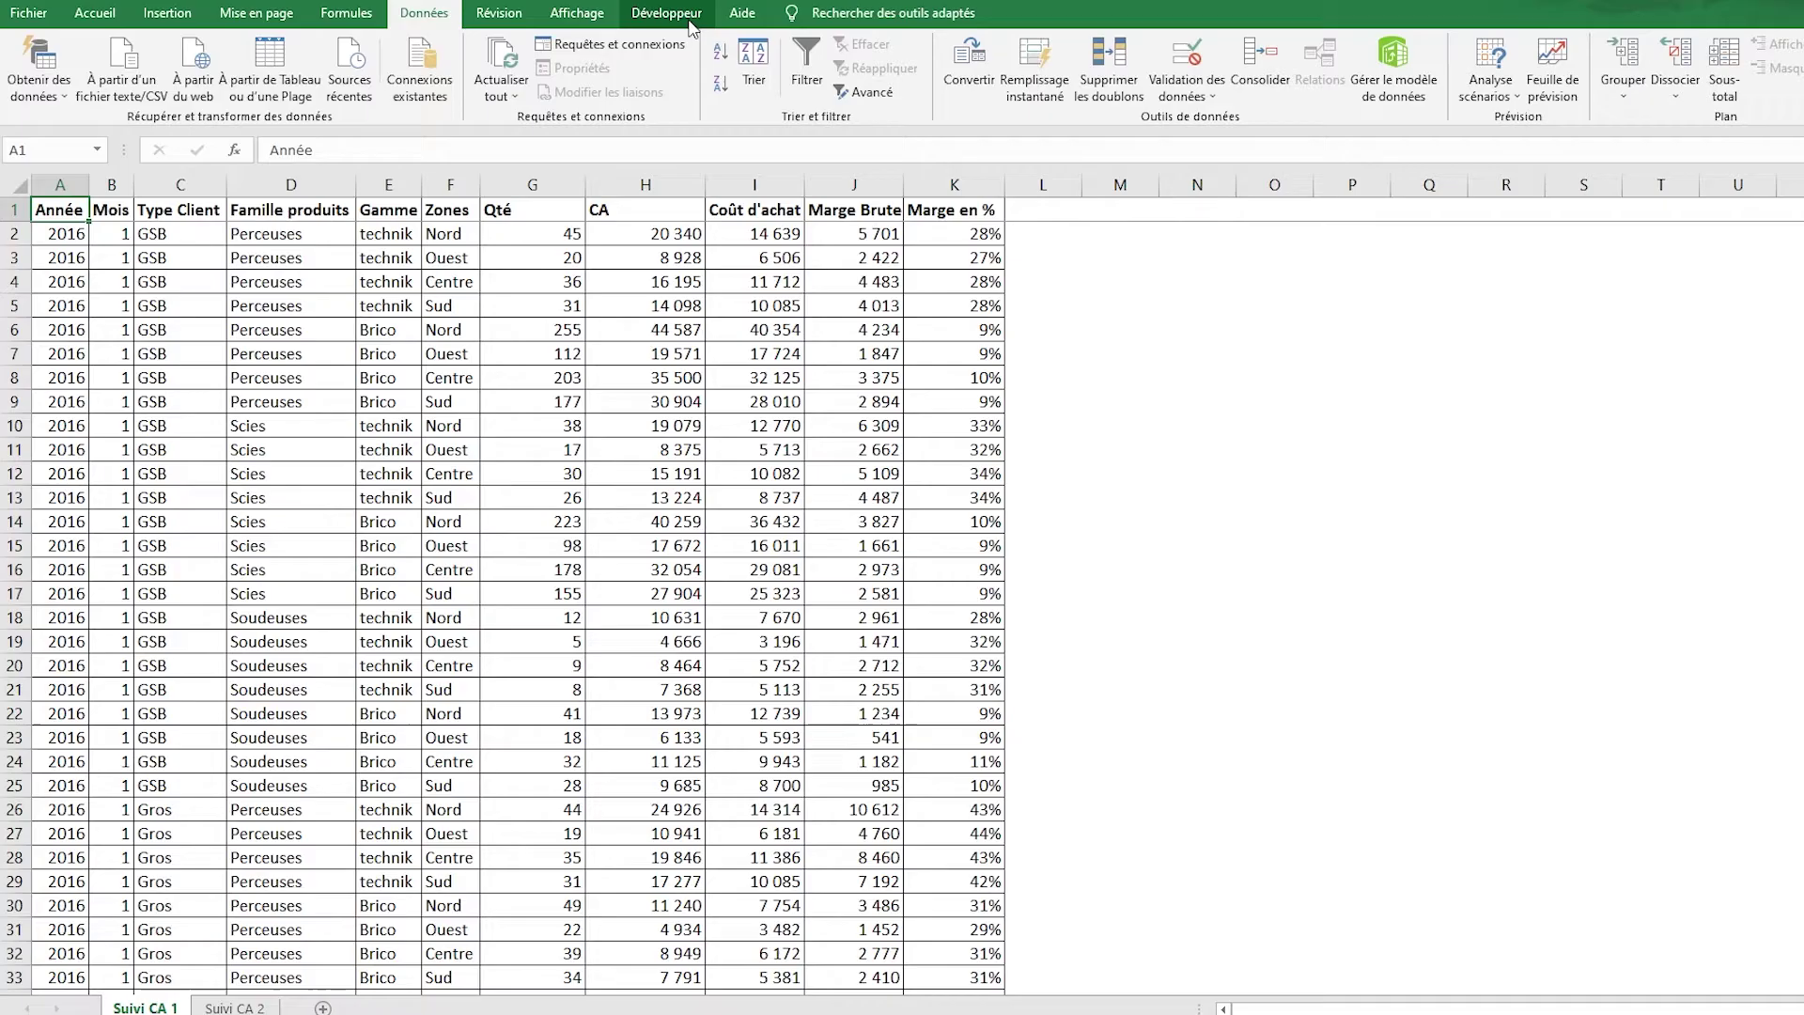
{"action": "left_click", "coordinate": [805, 61]}
{"action": "left_click", "coordinate": [106, 216]}
{"action": "left_click", "coordinate": [79, 210]}
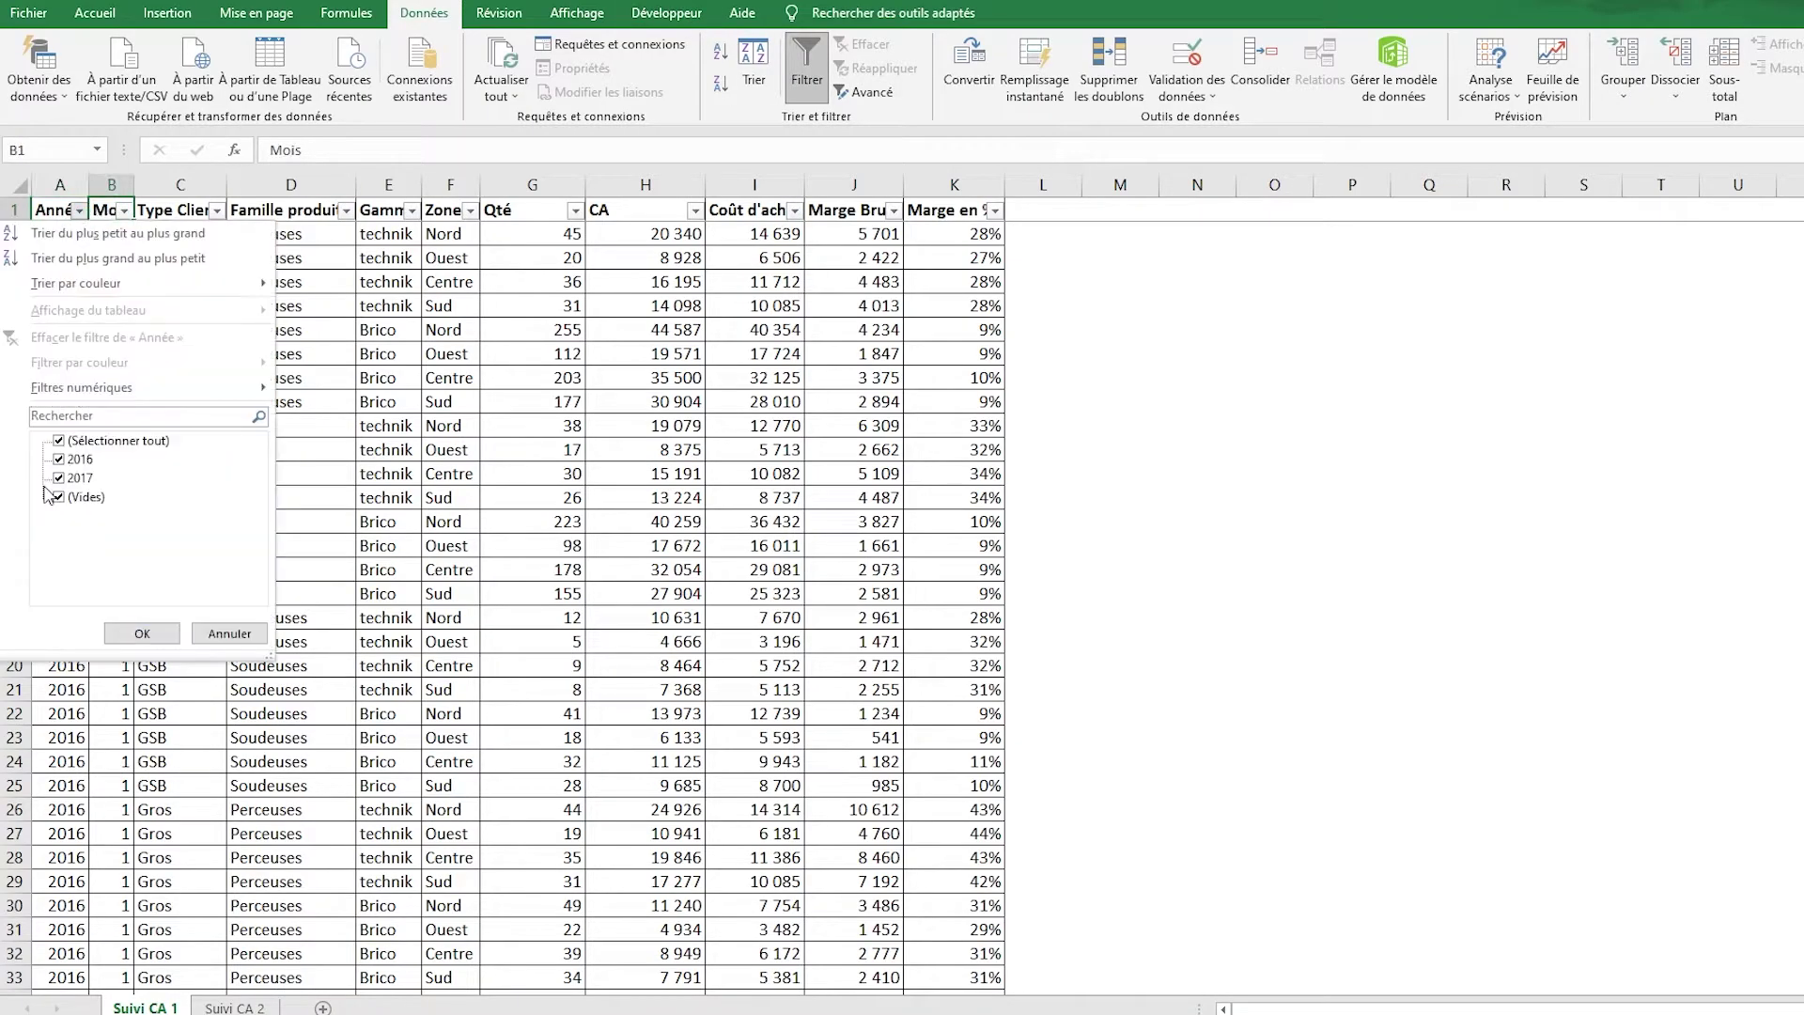
{"action": "left_click", "coordinate": [71, 441]}
{"action": "left_click", "coordinate": [80, 458]}
{"action": "left_click", "coordinate": [142, 633]}
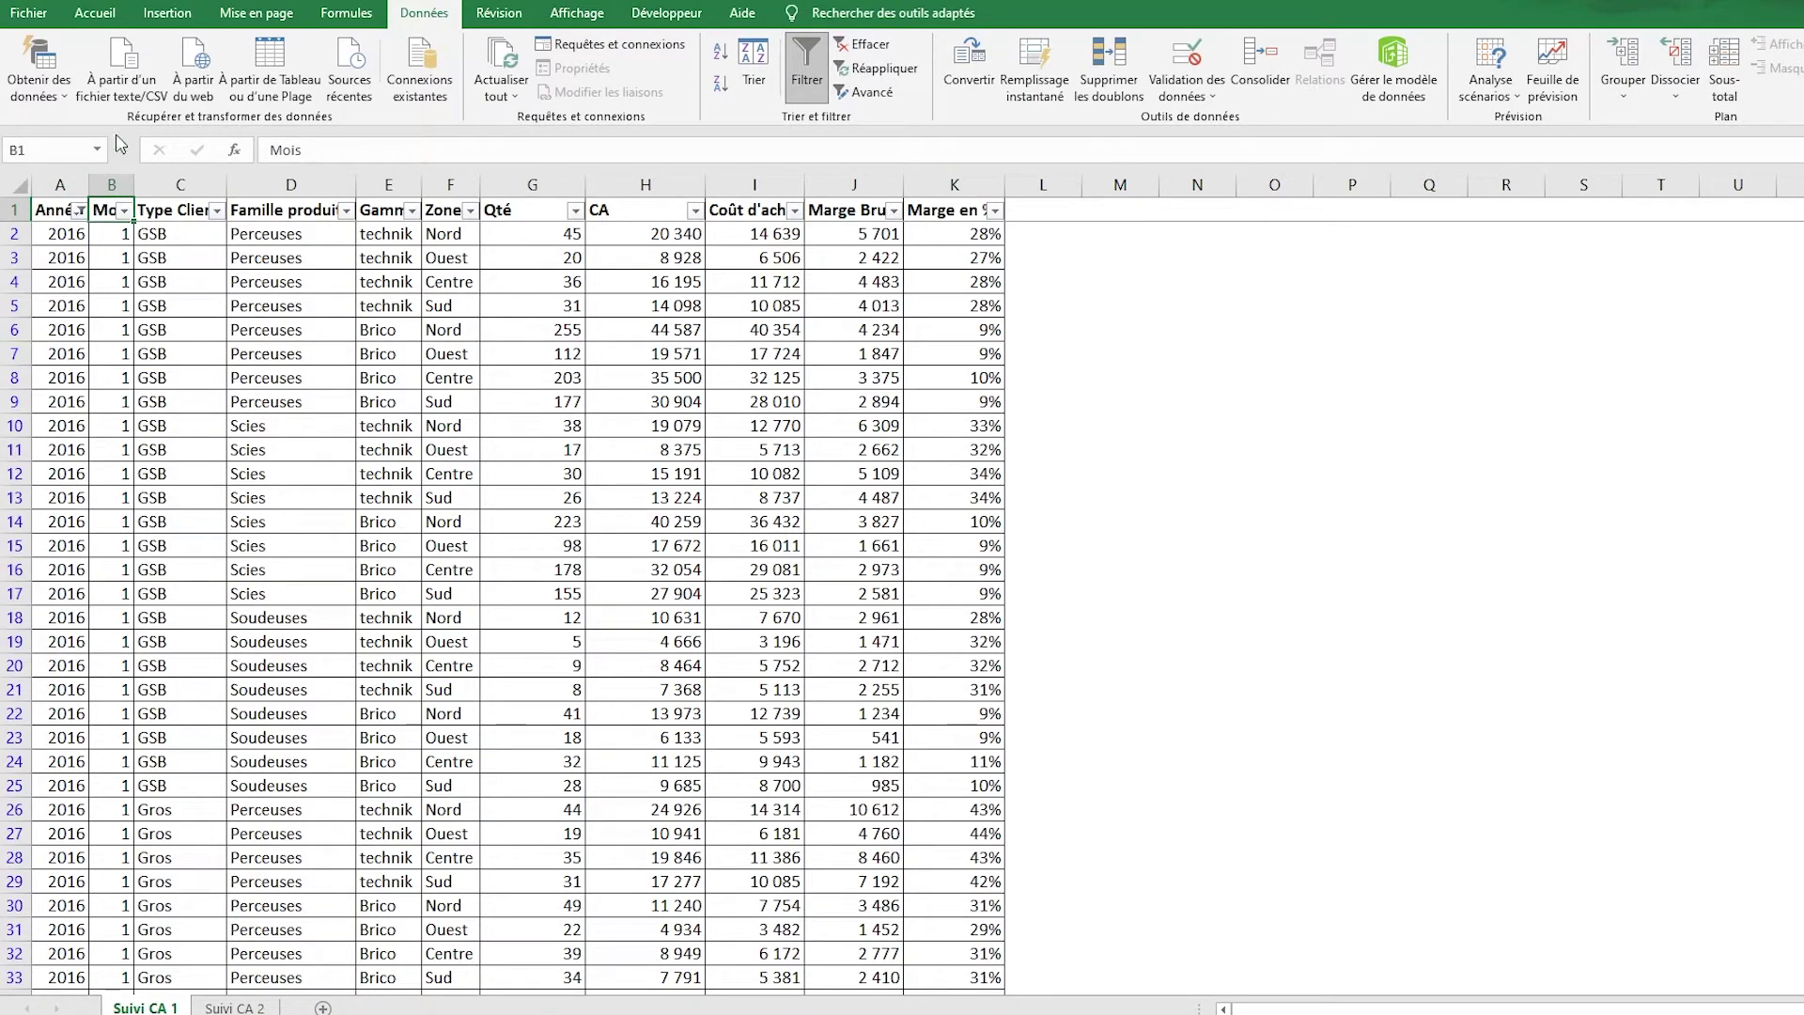
Filter the Mois column to month 7 only.
{"action": "left_click", "coordinate": [60, 212]}
{"action": "left_click", "coordinate": [101, 211]}
{"action": "left_click", "coordinate": [124, 210]}
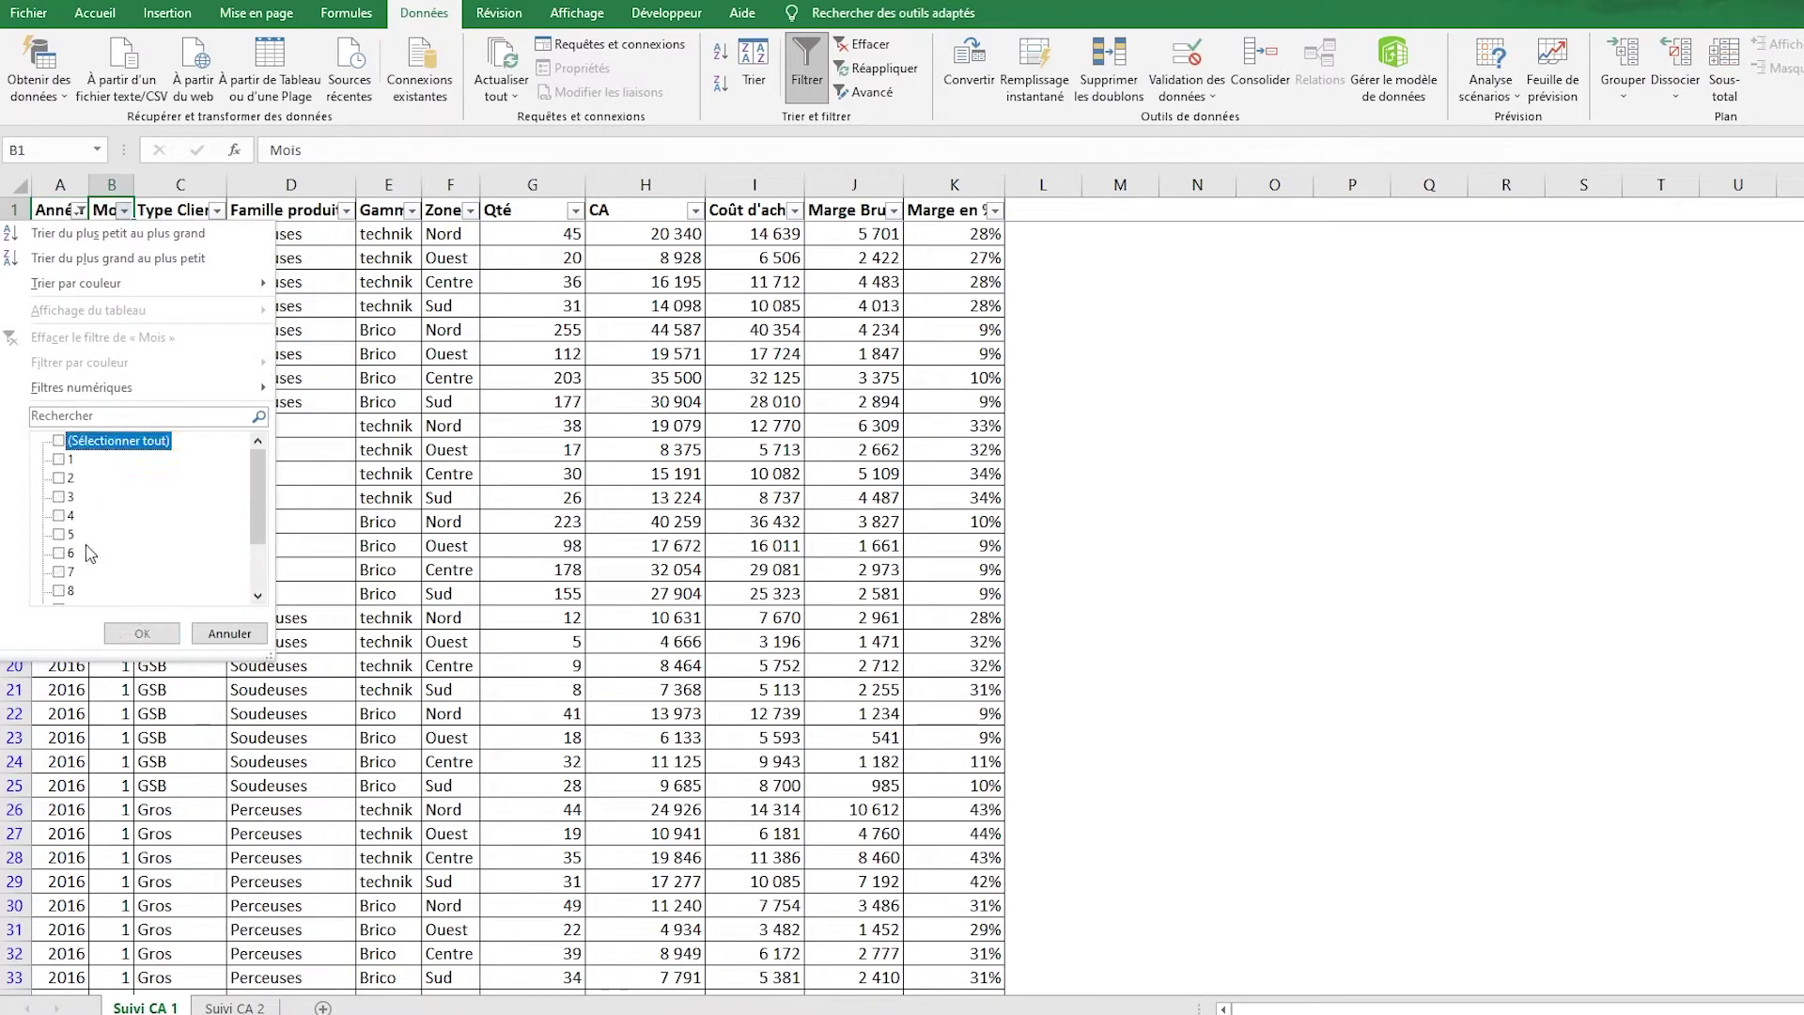
{"action": "left_click", "coordinate": [130, 631]}
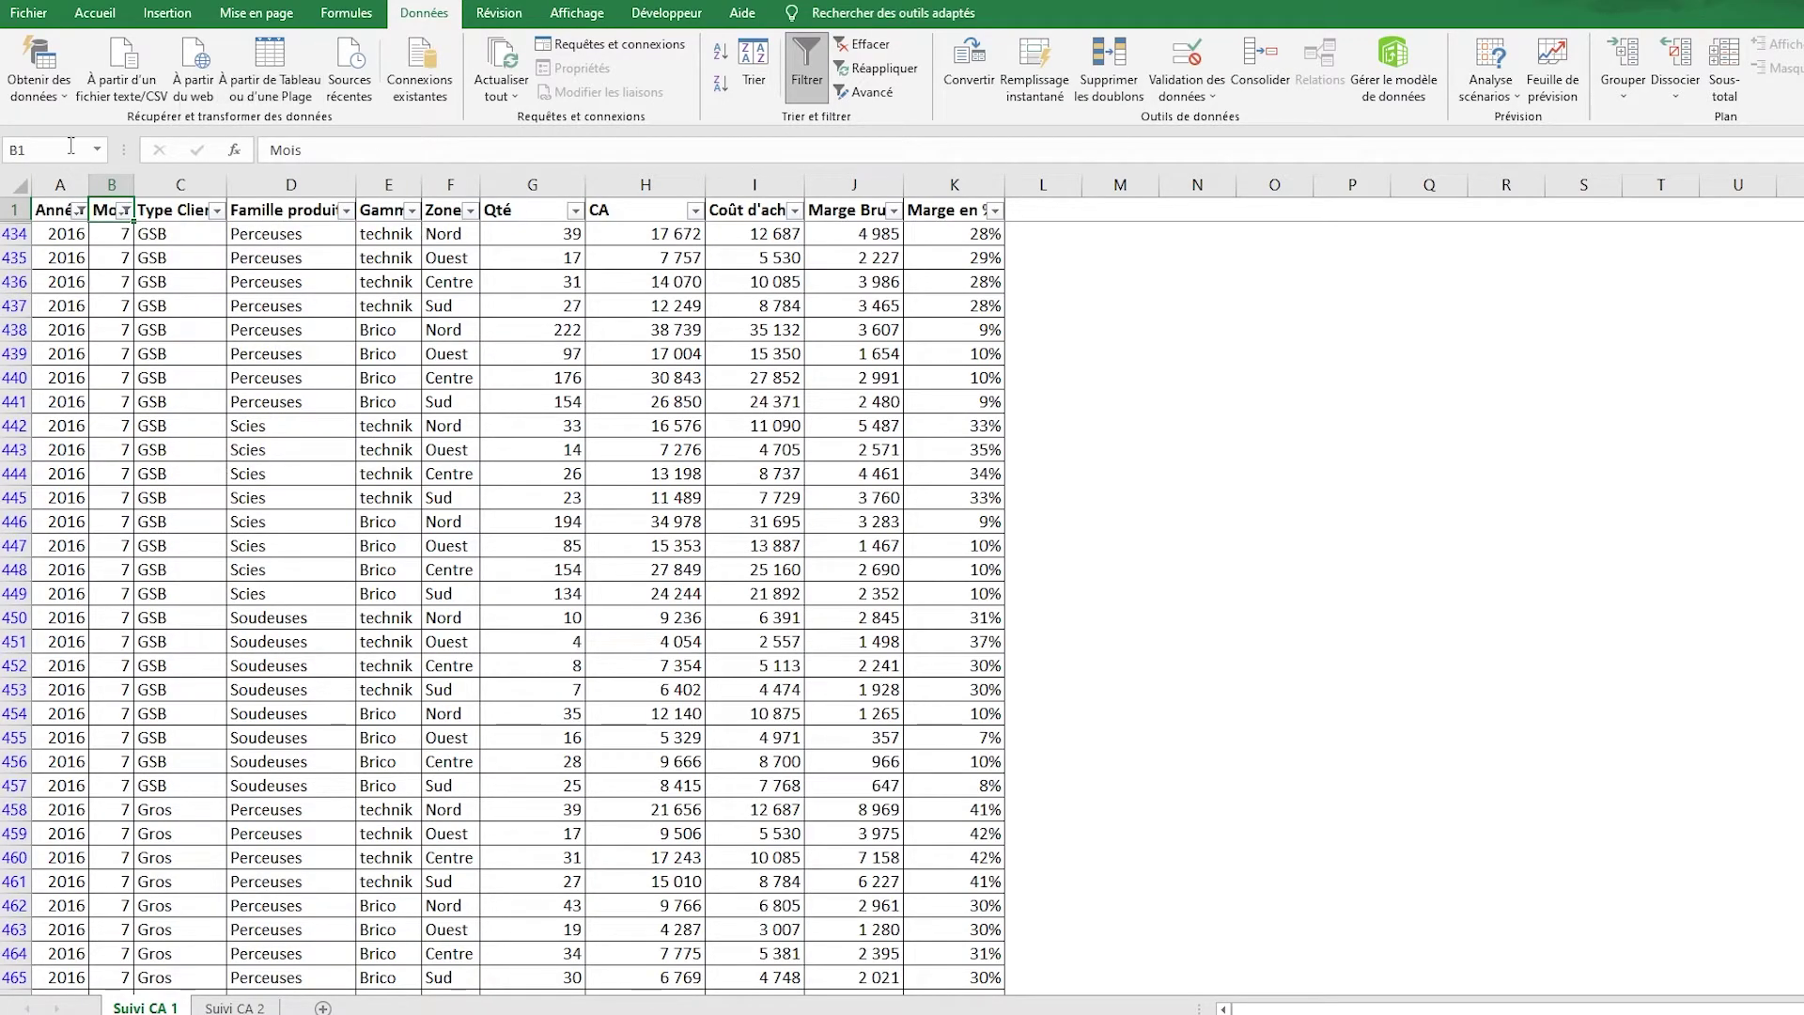
{"action": "left_click", "coordinate": [856, 449]}
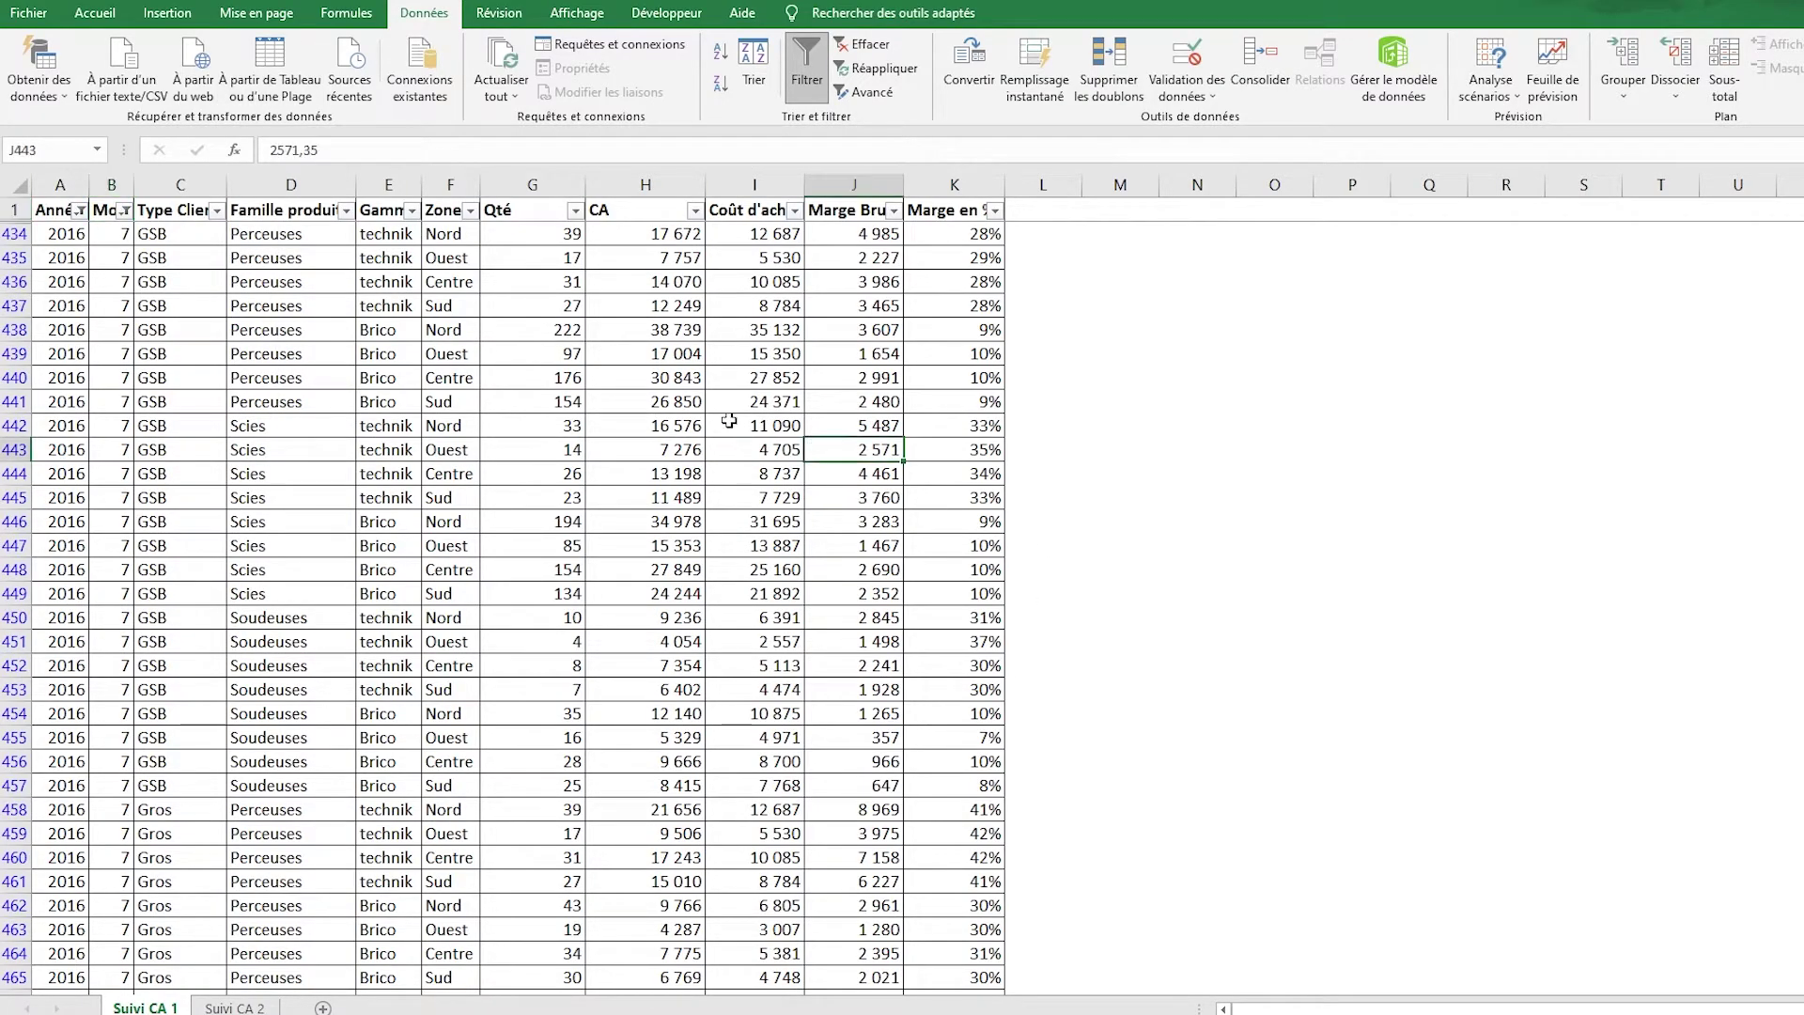
{"action": "left_click", "coordinate": [58, 231]}
{"action": "left_click", "coordinate": [118, 232]}
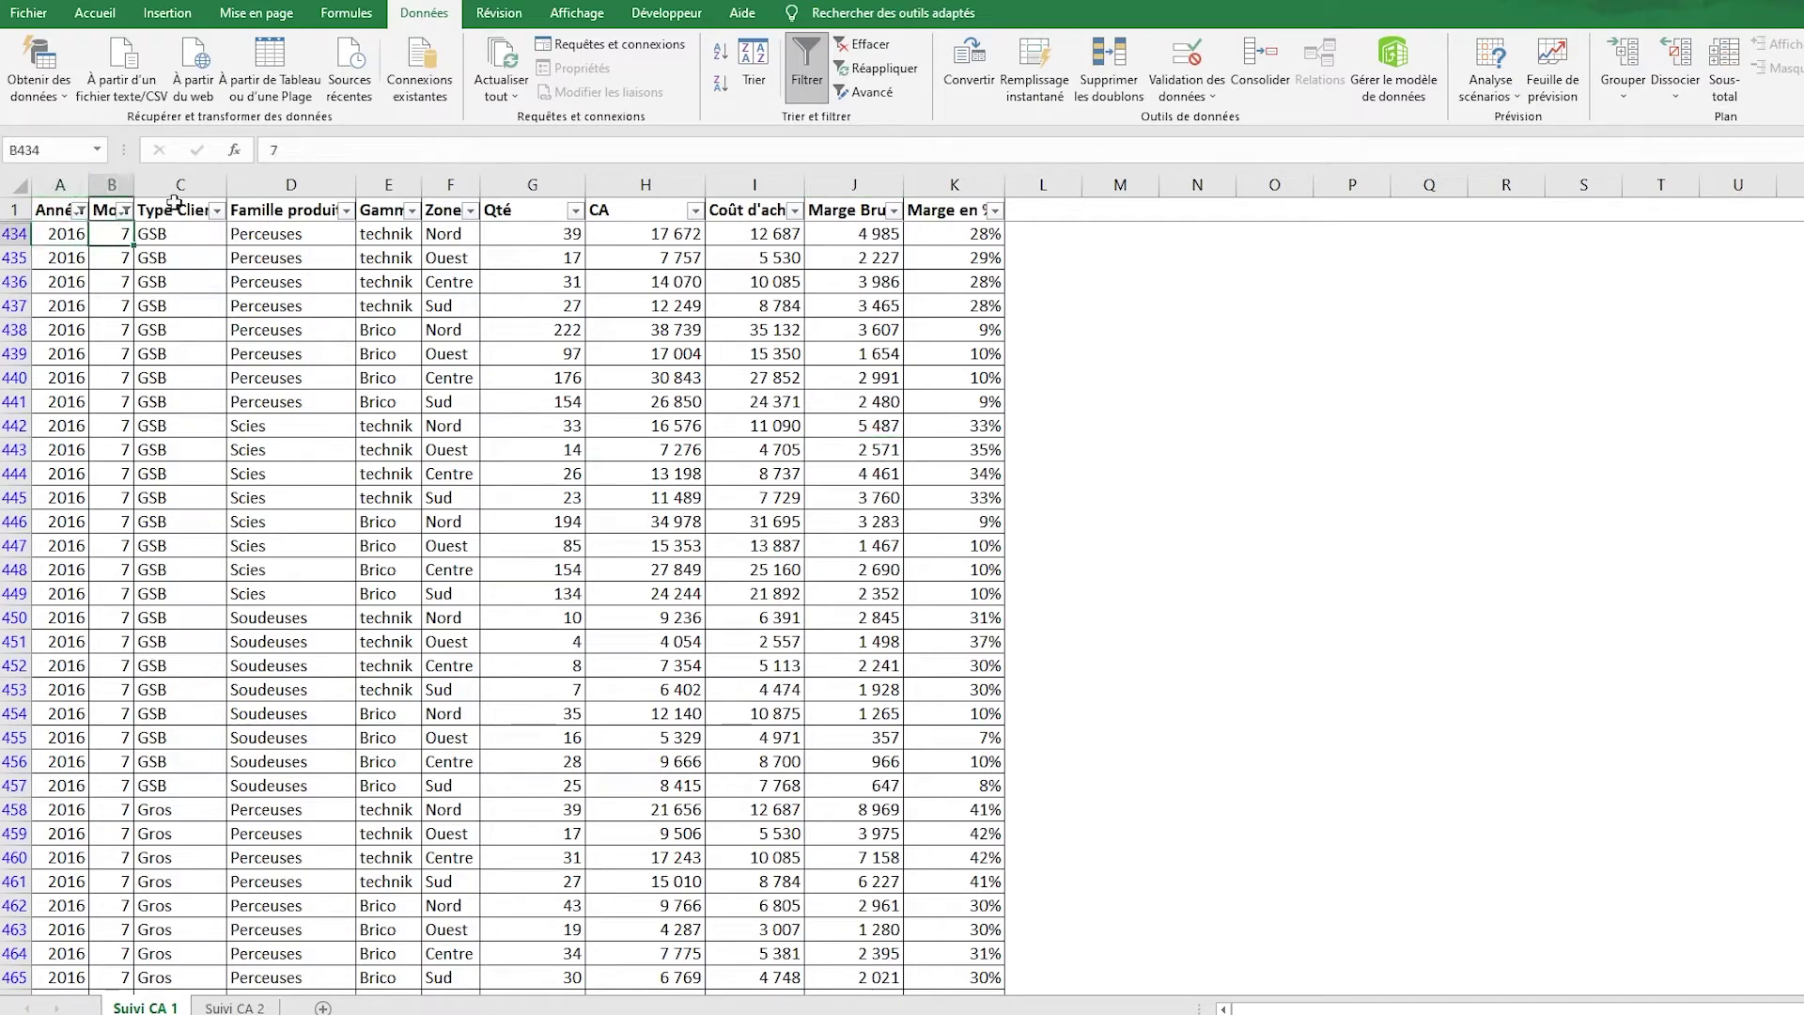
Filter the Type Client column to Indus only.
{"action": "left_click", "coordinate": [217, 210]}
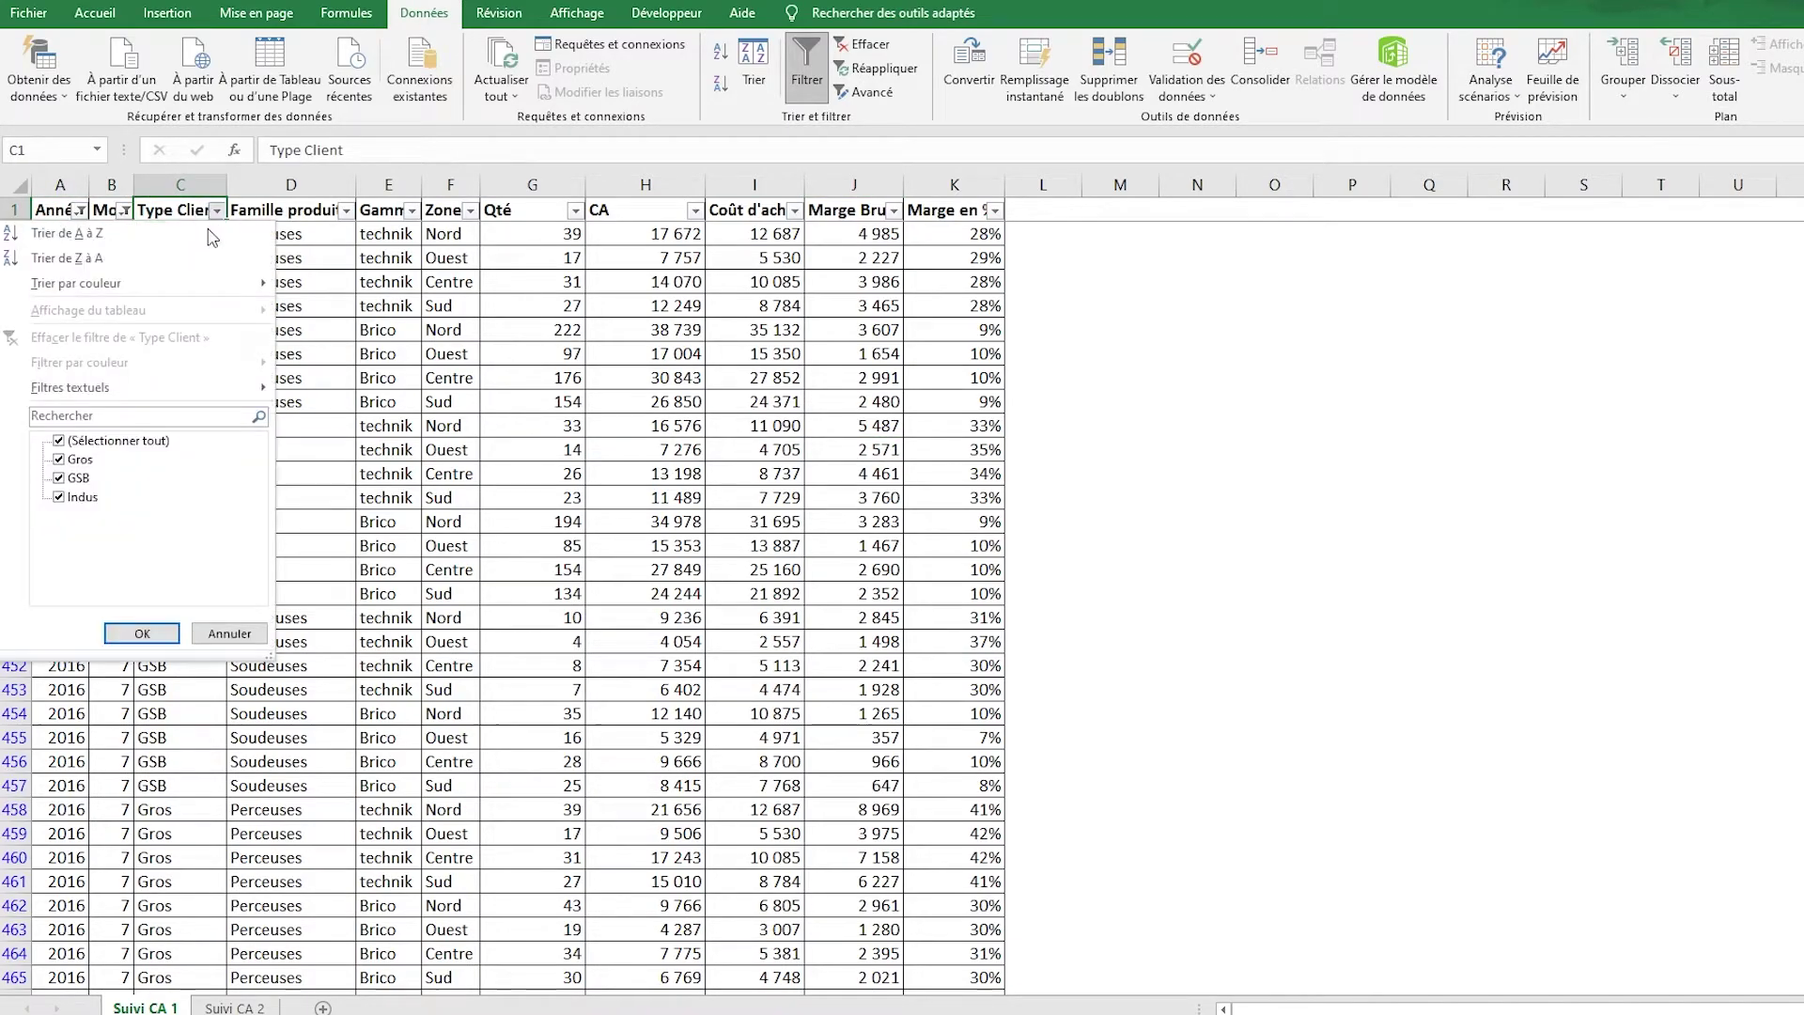
{"action": "left_click", "coordinate": [106, 441]}
{"action": "left_click", "coordinate": [77, 497]}
{"action": "left_click", "coordinate": [137, 635]}
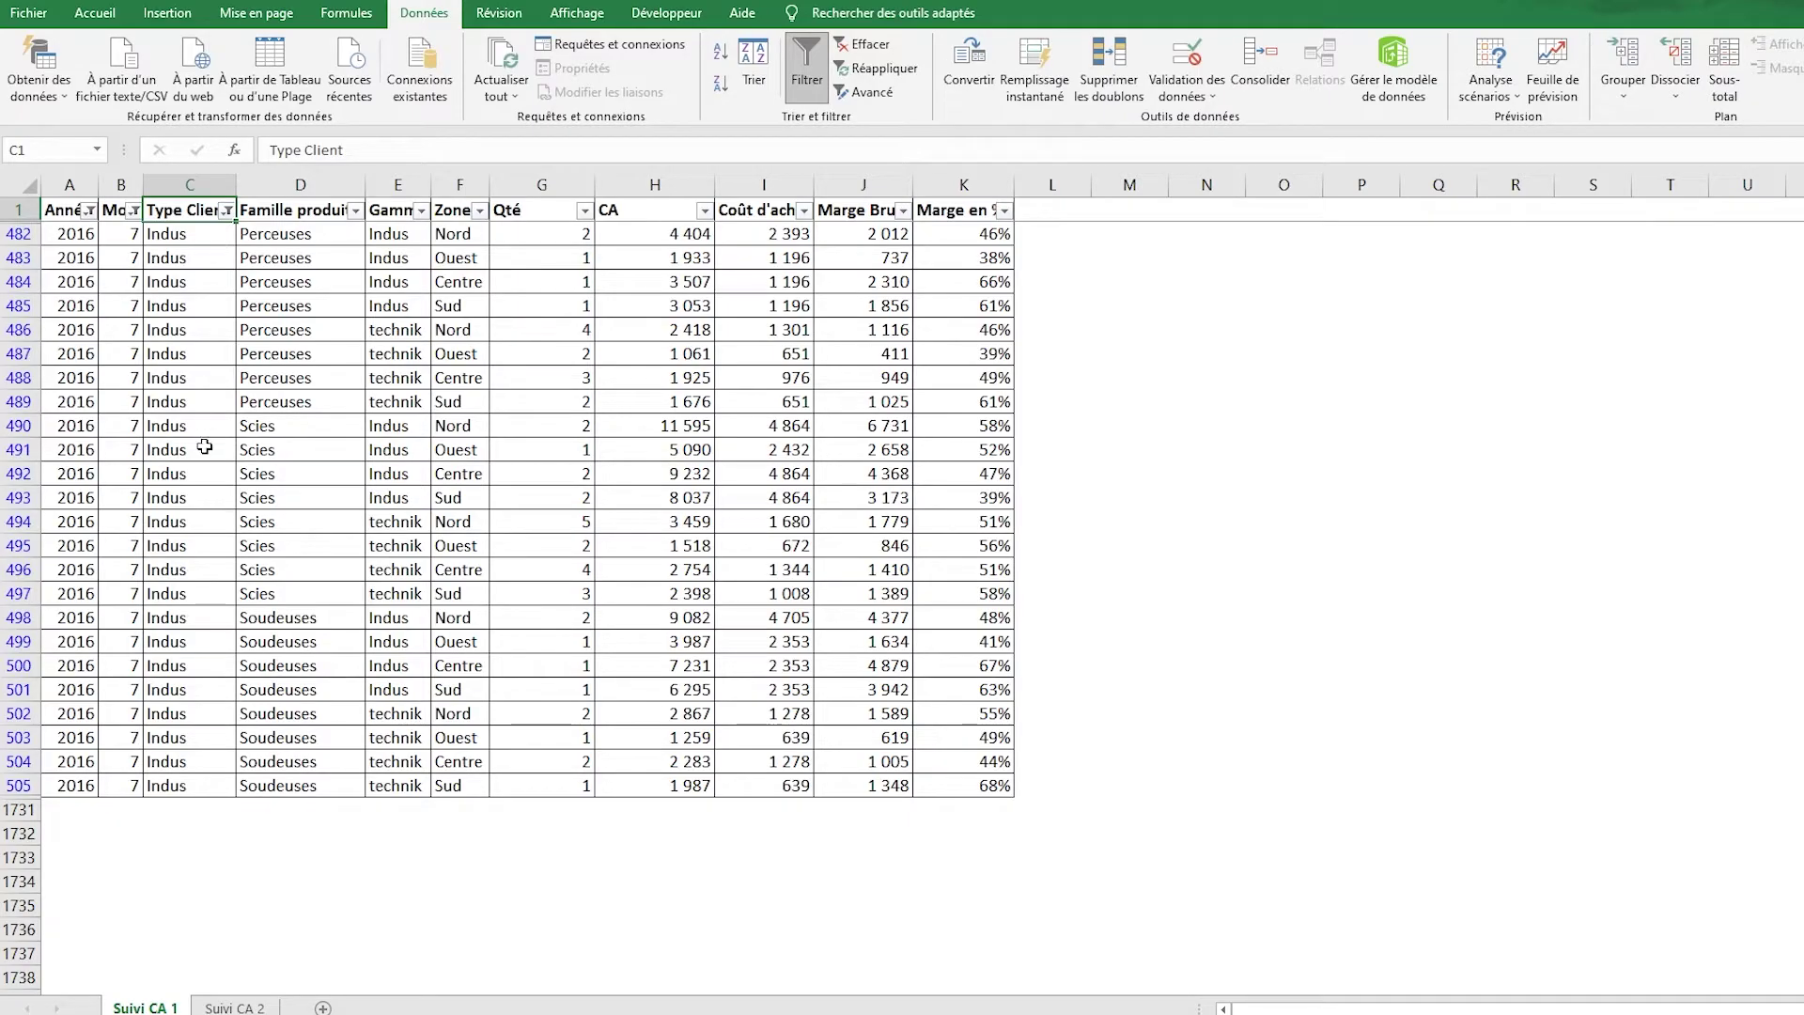
Filter the Famille produits column to Scies only.
{"action": "left_click", "coordinate": [344, 210]}
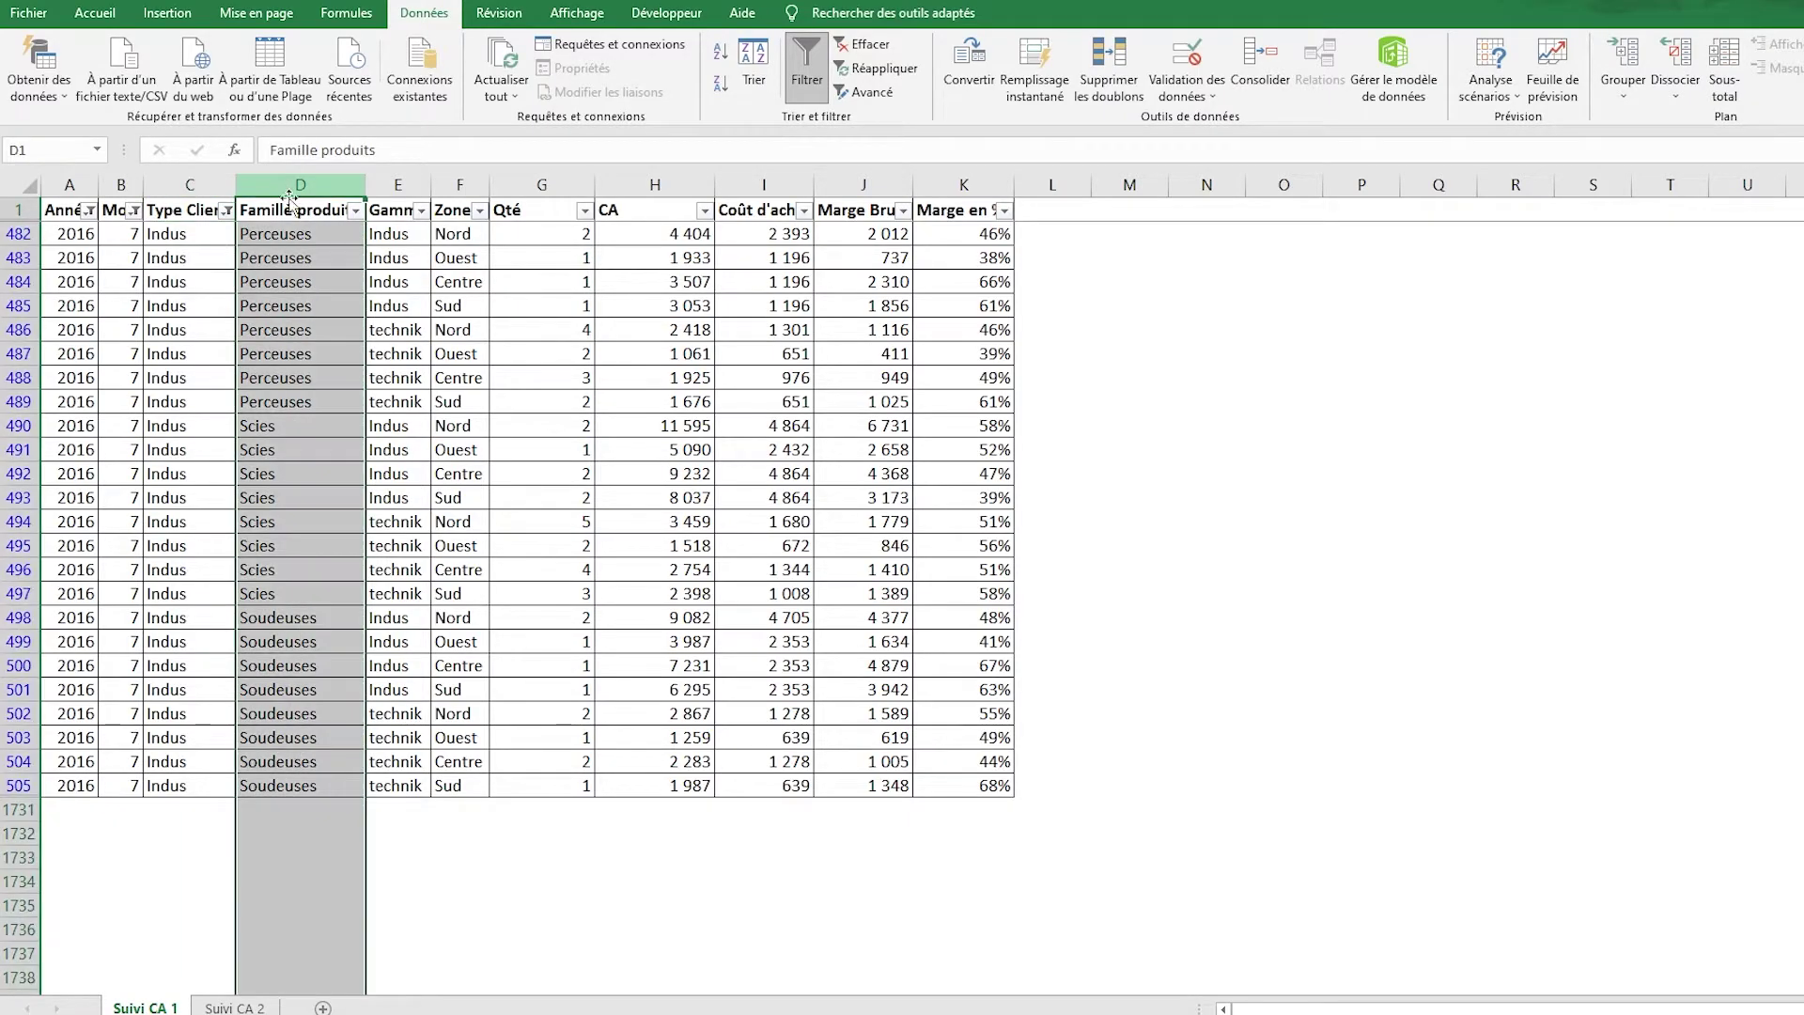
{"action": "left_click", "coordinate": [348, 210]}
{"action": "left_click", "coordinate": [355, 209]}
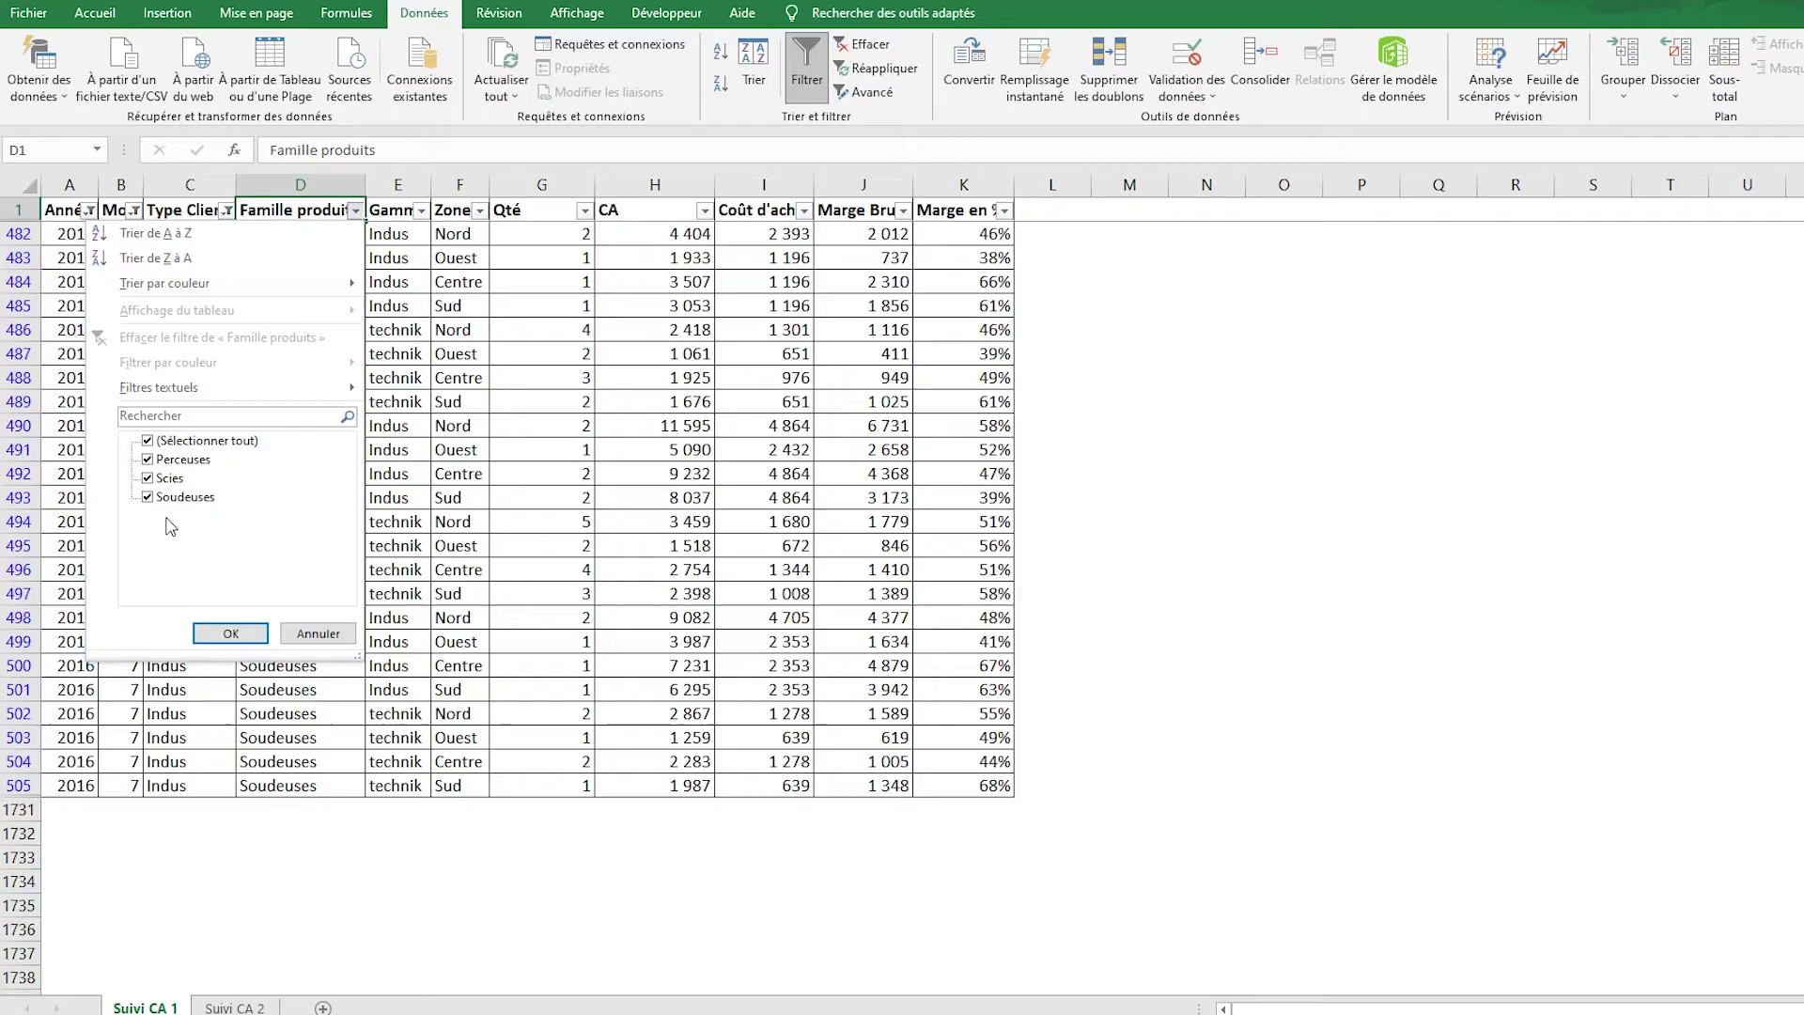
{"action": "left_click", "coordinate": [214, 440]}
{"action": "left_click", "coordinate": [166, 478]}
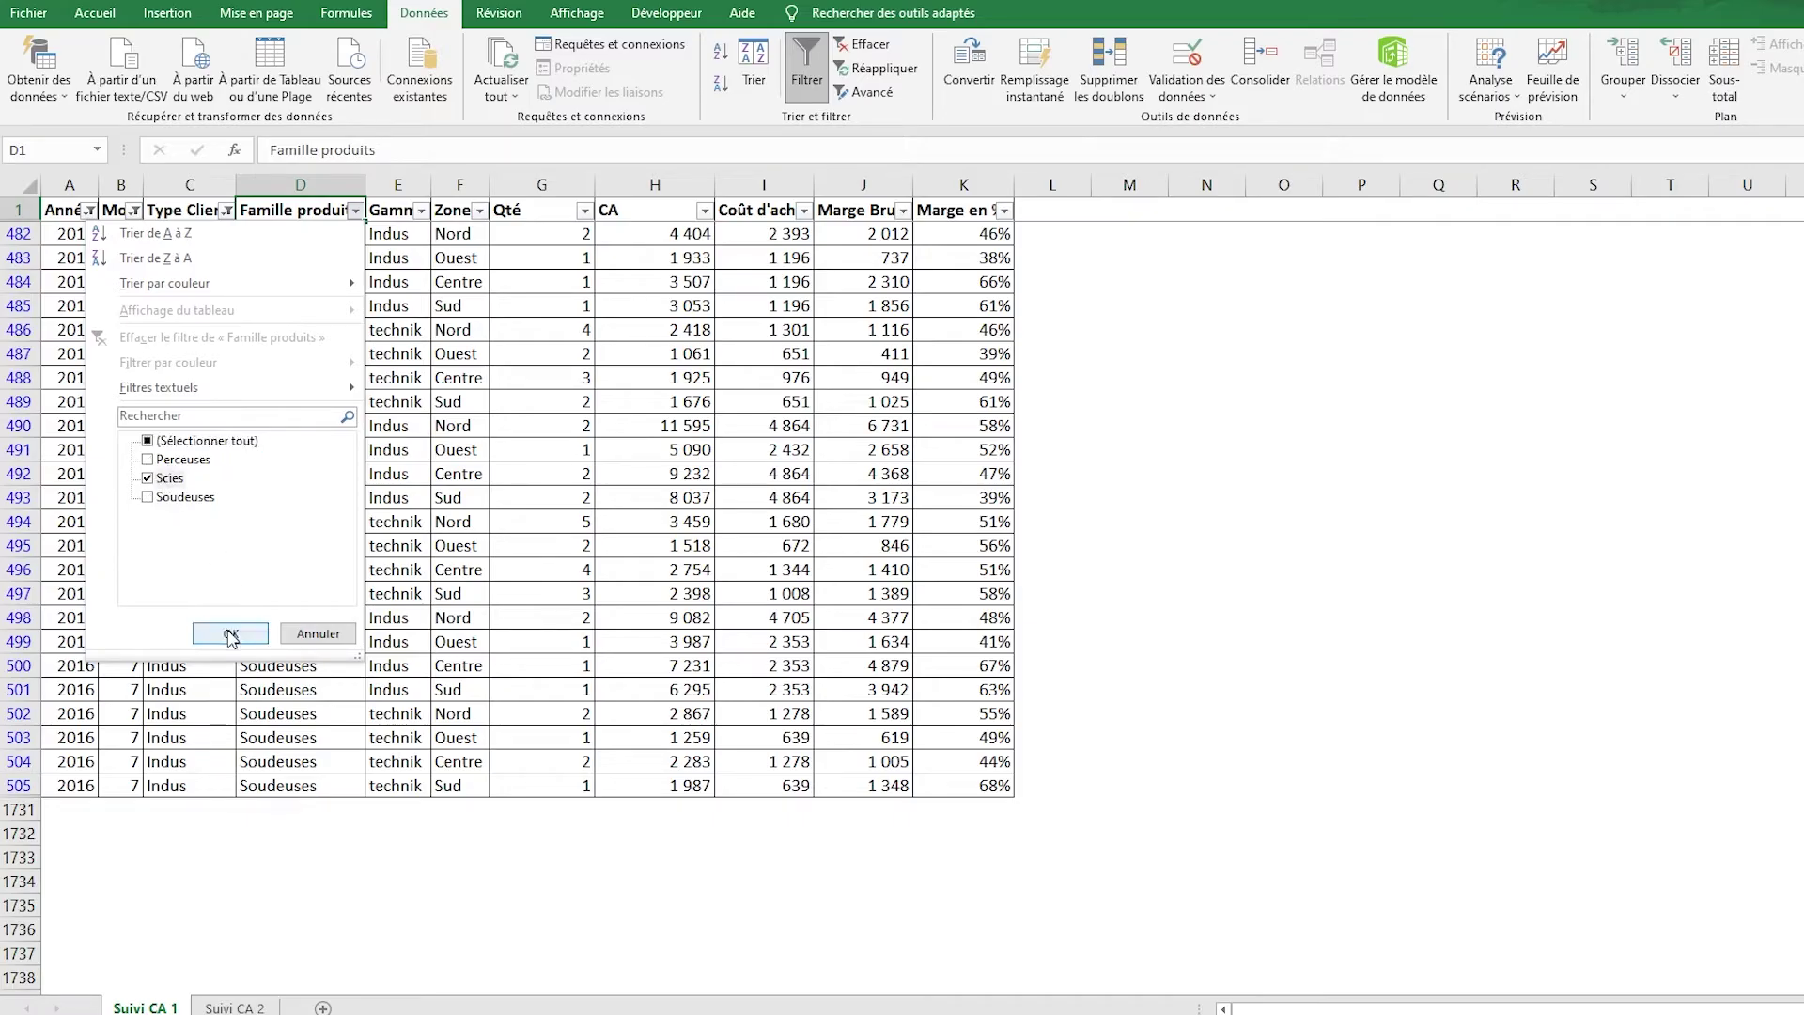
{"action": "left_click", "coordinate": [230, 632]}
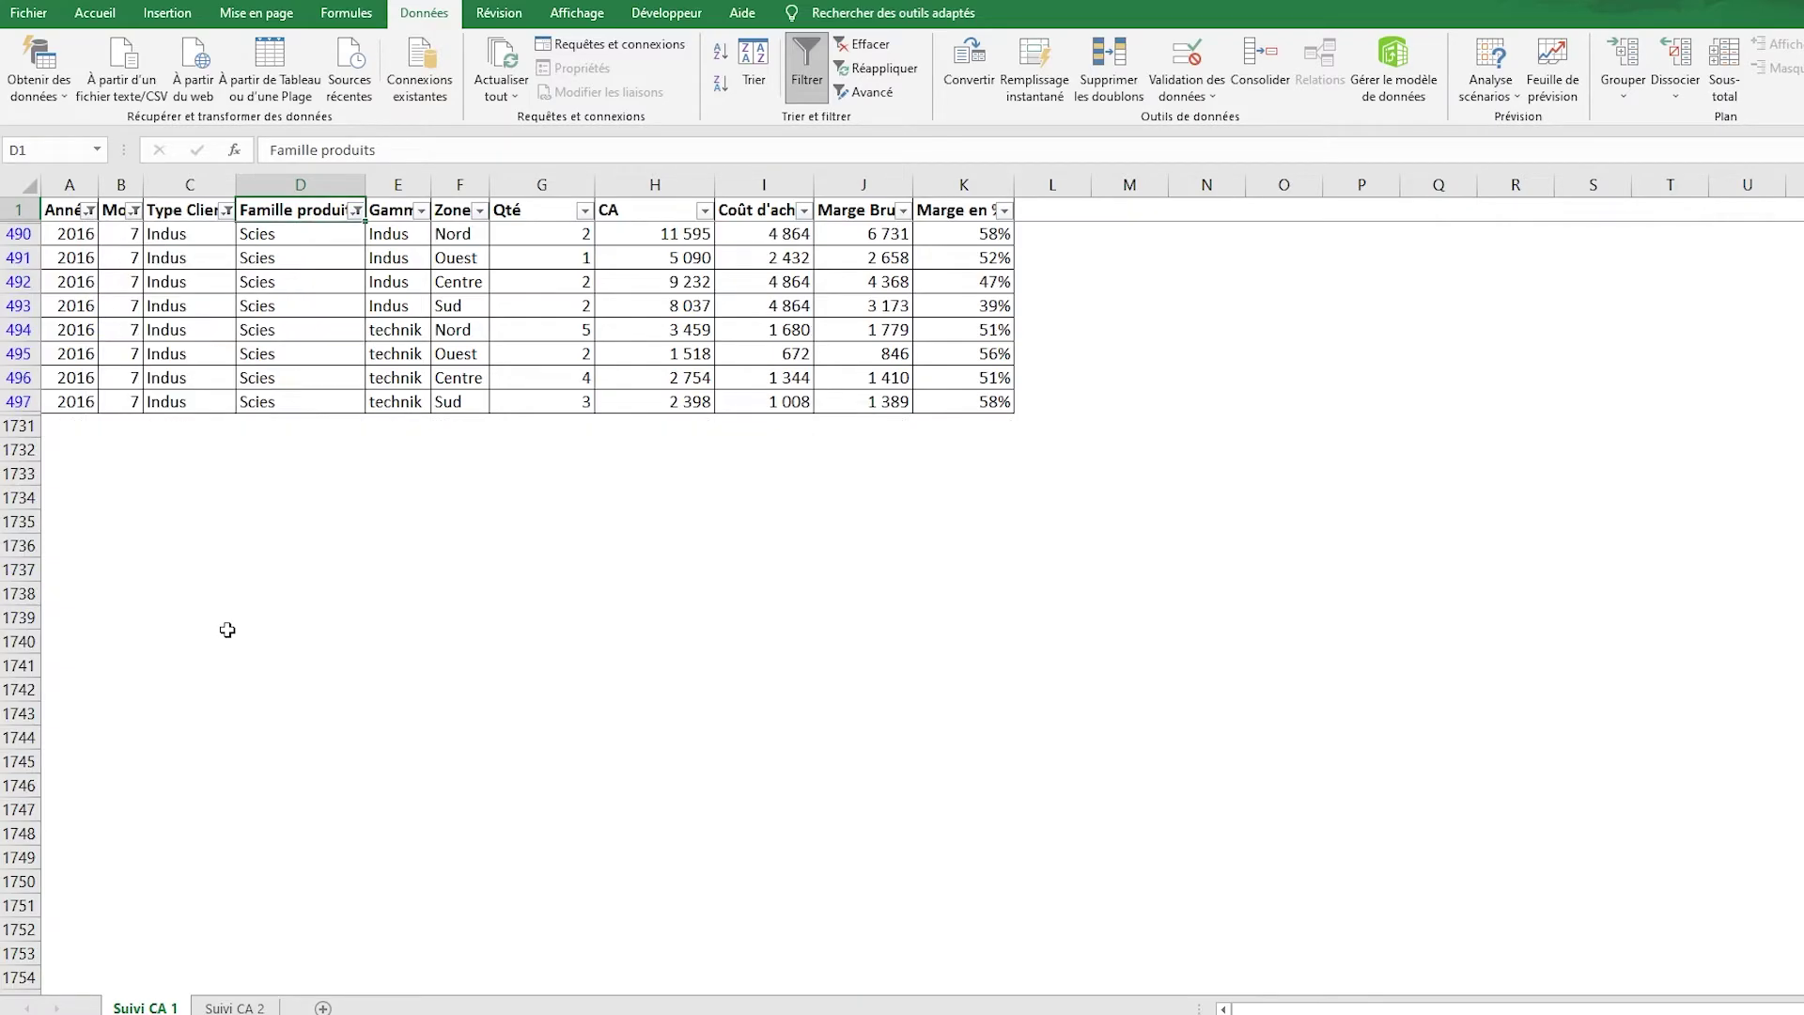
Filter the Gamme column to technik only.
{"action": "left_click", "coordinate": [398, 209]}
{"action": "left_click", "coordinate": [420, 211]}
{"action": "left_click", "coordinate": [239, 440]}
{"action": "left_click", "coordinate": [239, 477]}
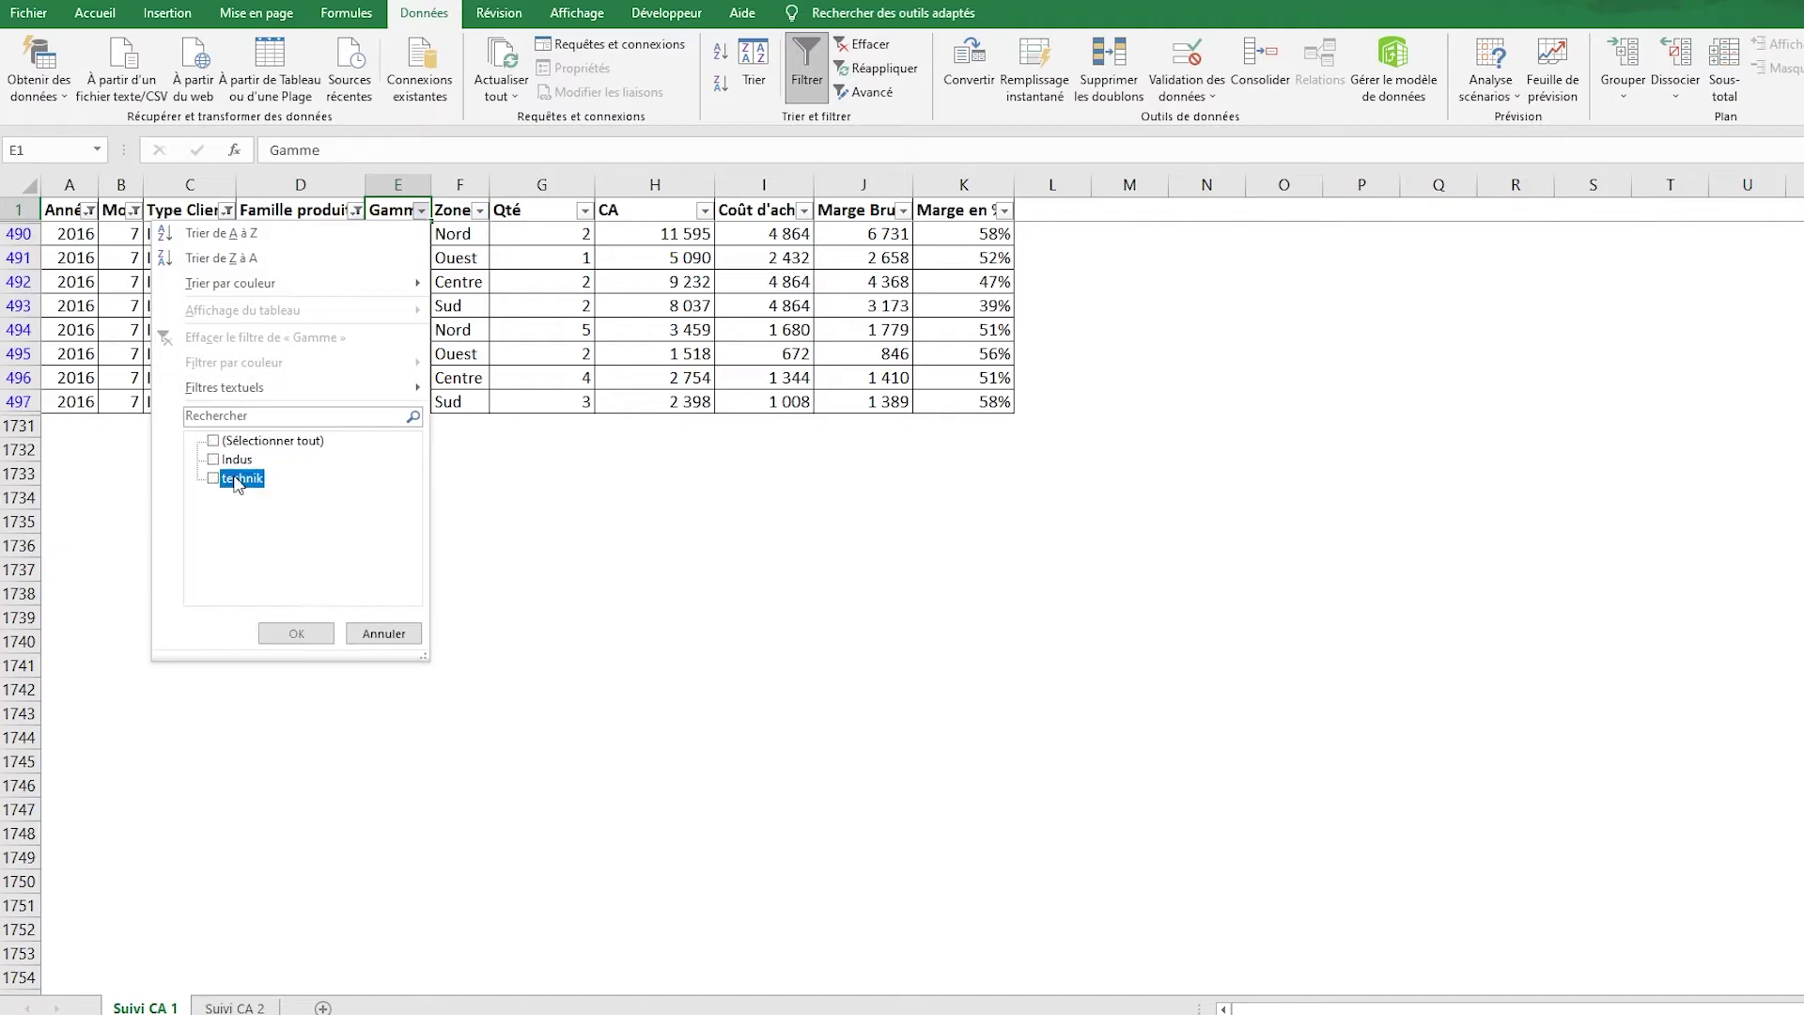
{"action": "left_click", "coordinate": [296, 632]}
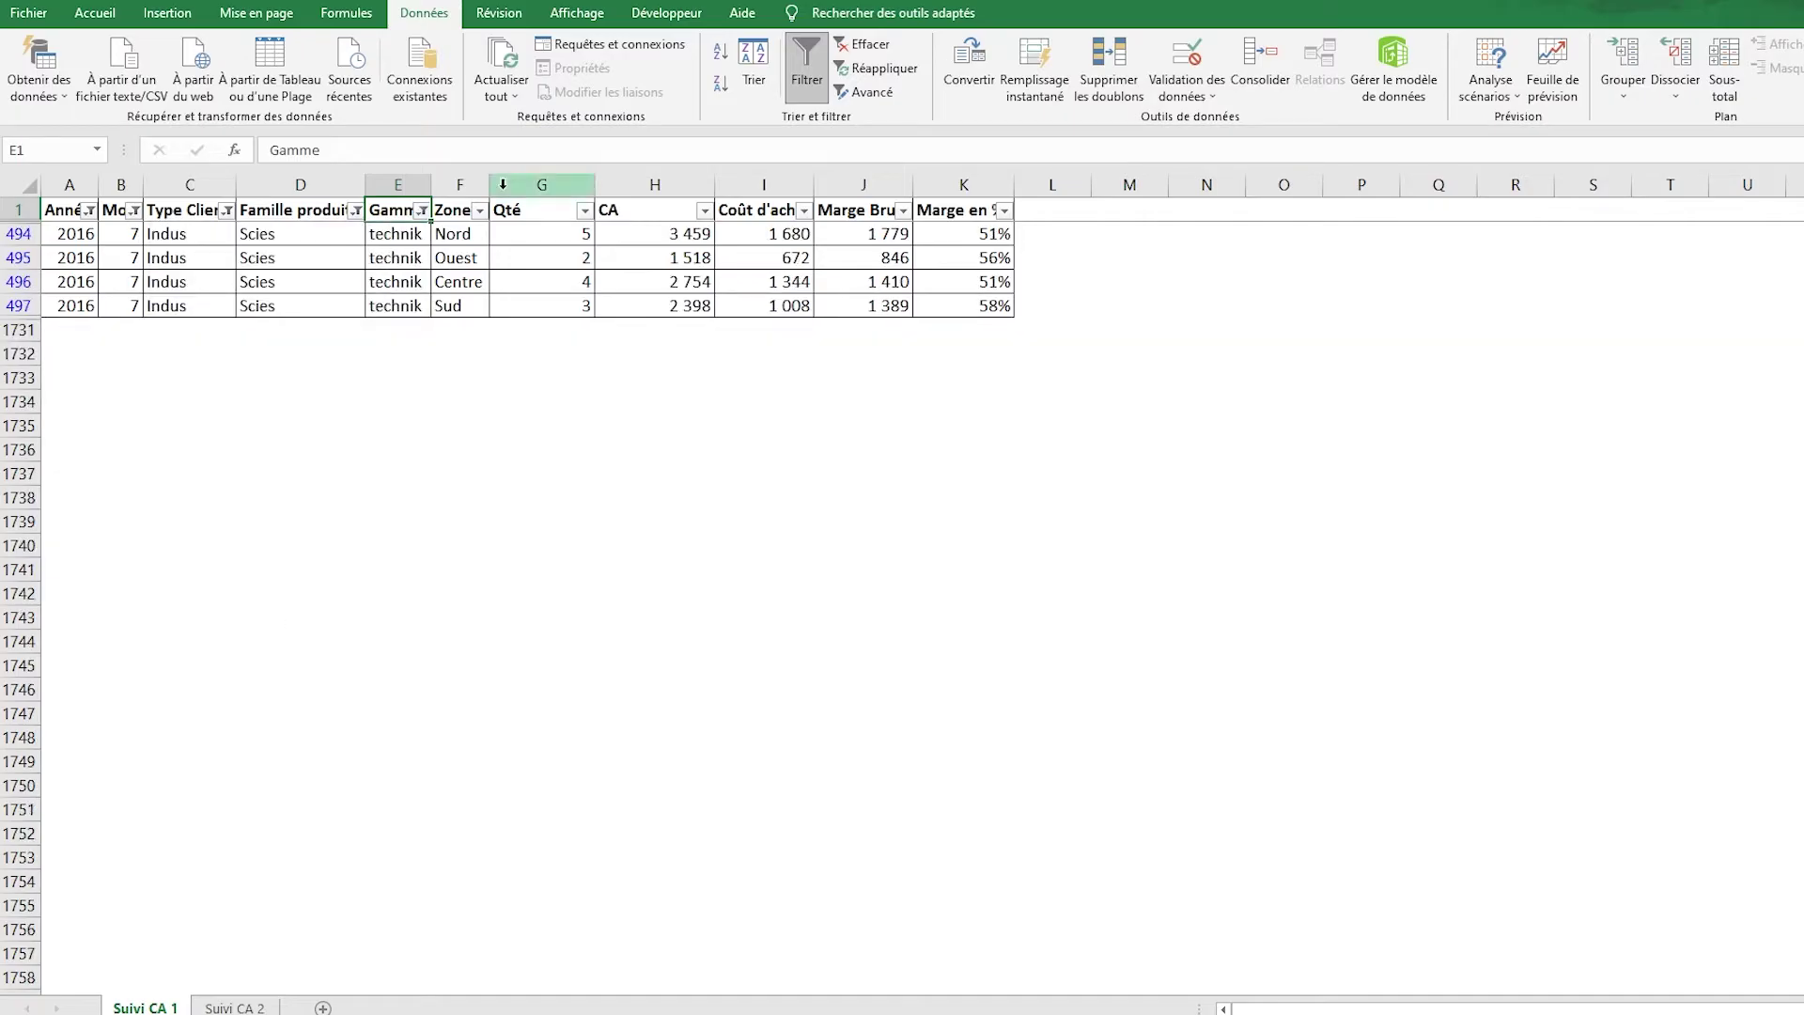
Filter the Zones column to Centre only.
{"action": "left_click", "coordinate": [496, 257]}
{"action": "left_click", "coordinate": [479, 211]}
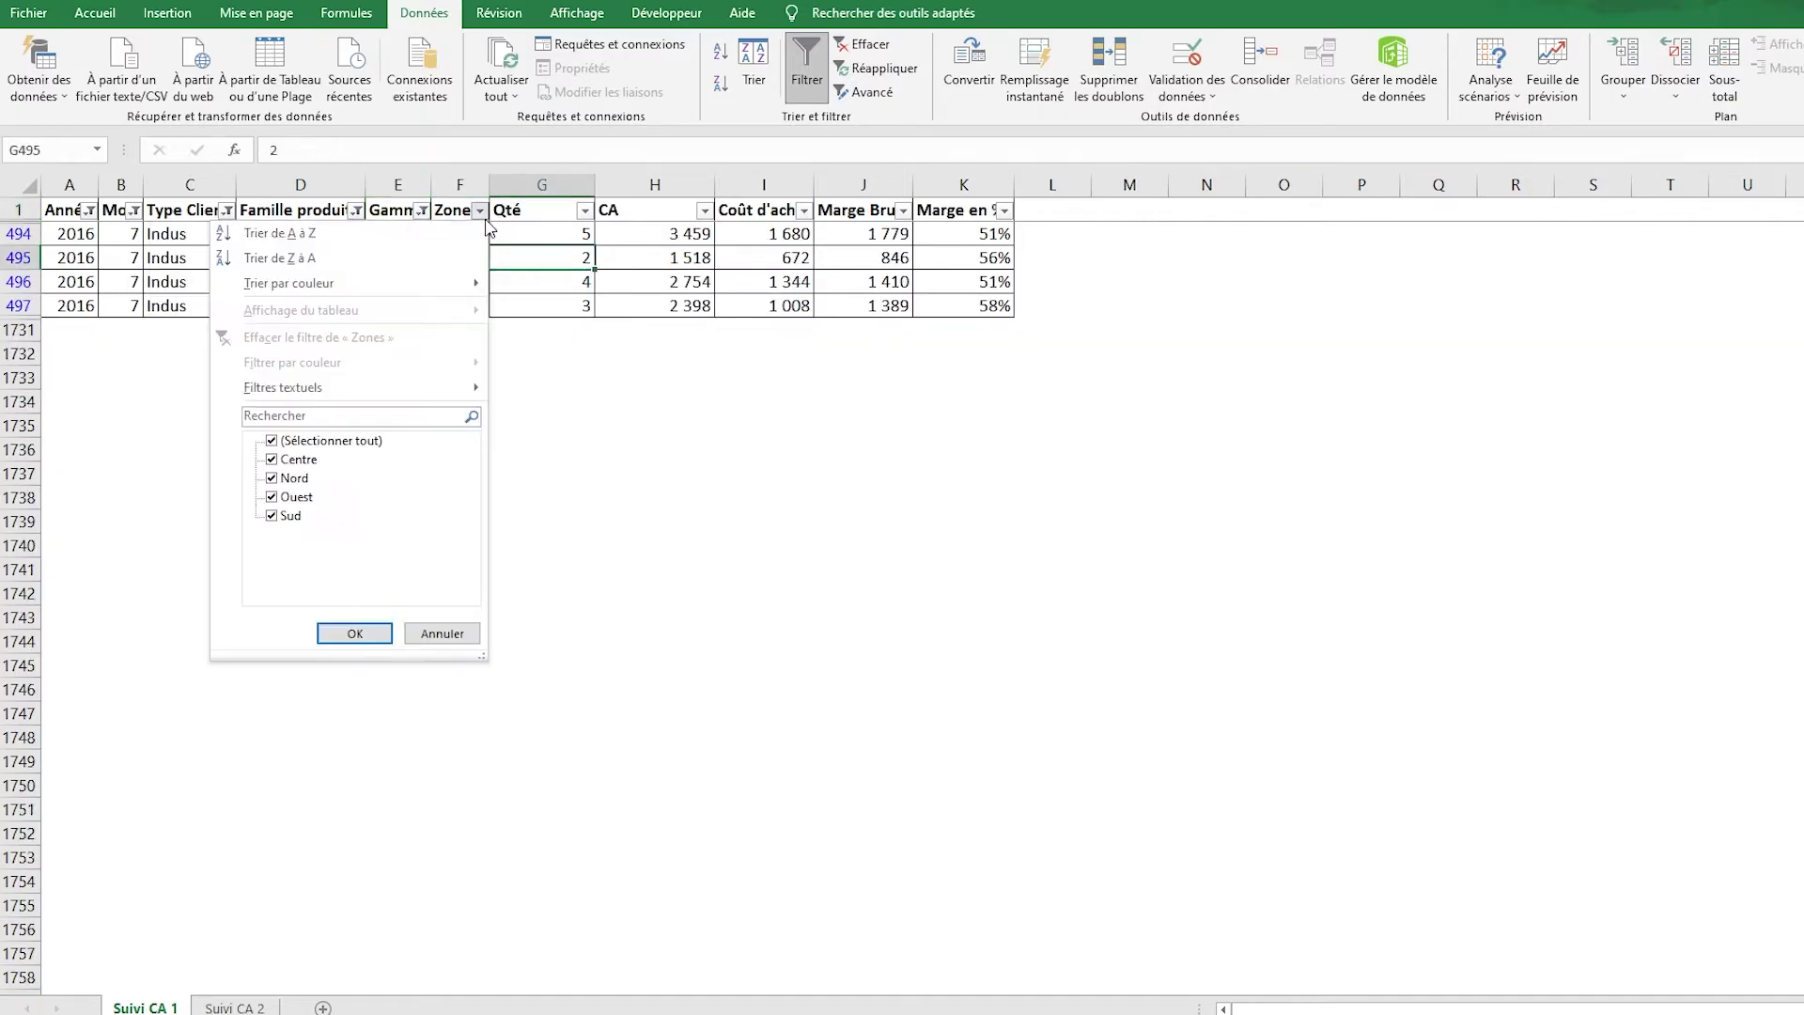
{"action": "left_click", "coordinate": [305, 442]}
{"action": "left_click", "coordinate": [301, 459]}
{"action": "left_click", "coordinate": [355, 633]}
{"action": "left_click", "coordinate": [535, 427]}
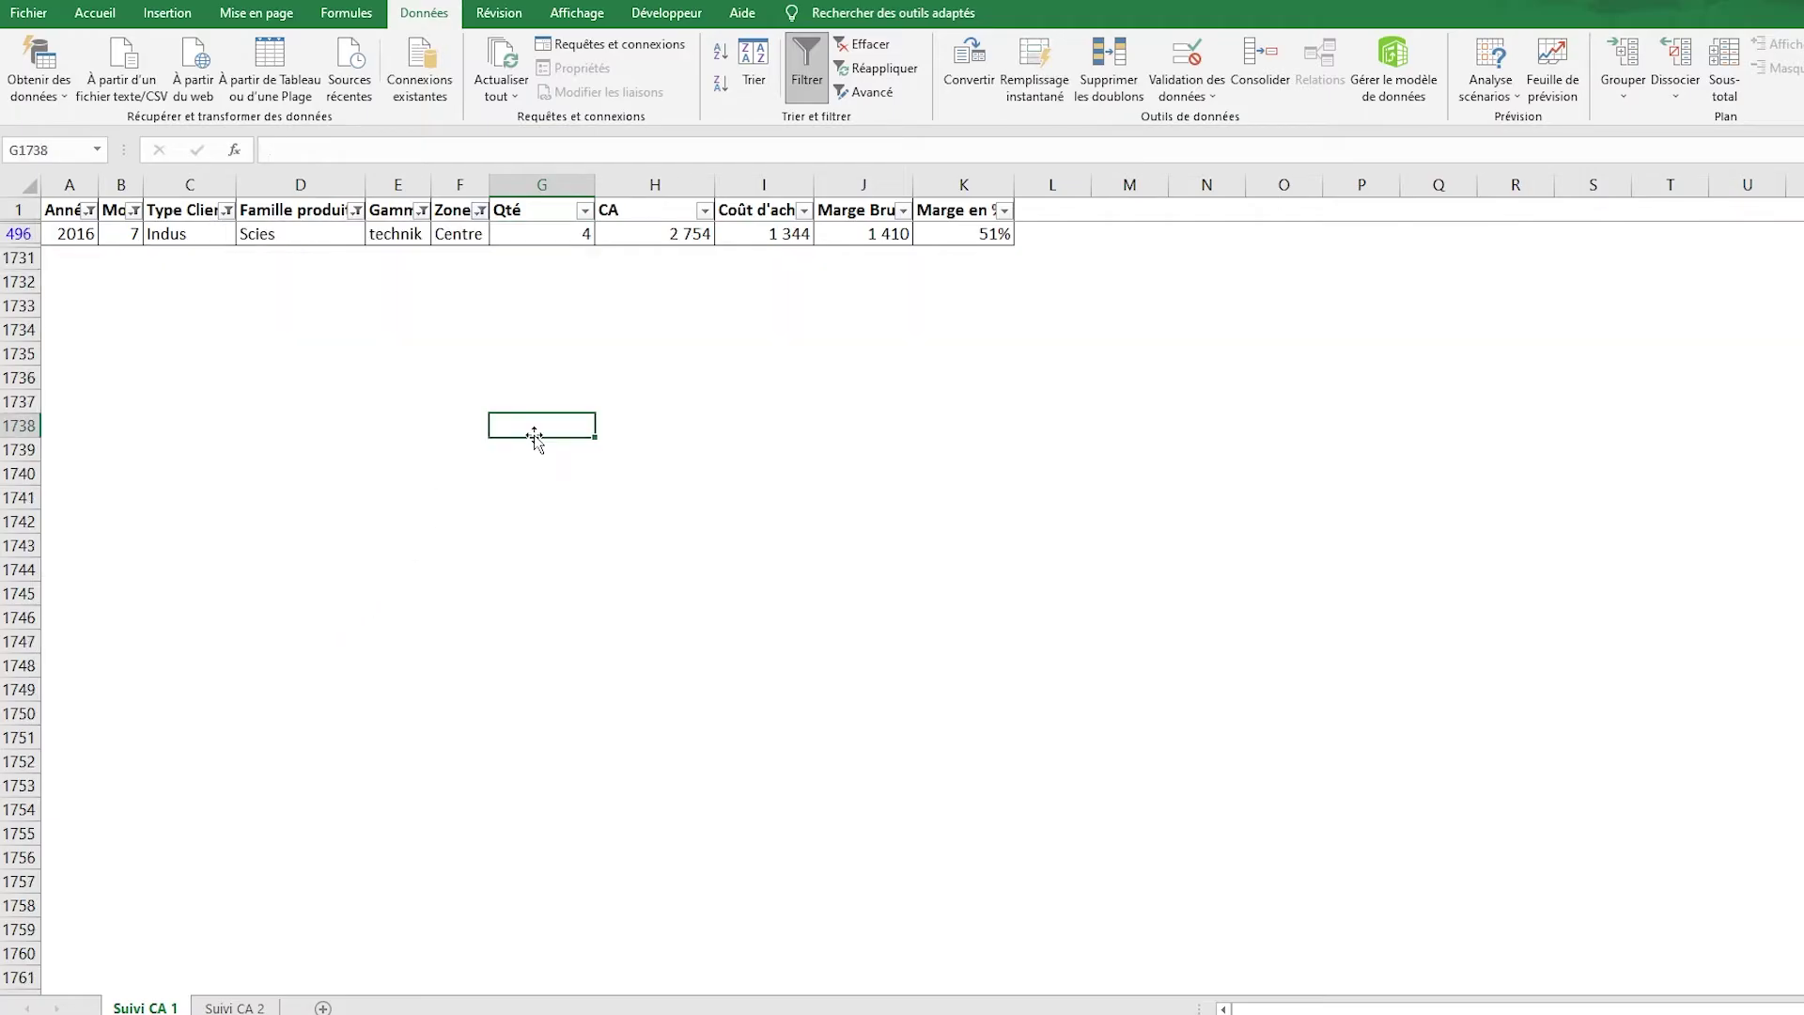
Check which rows match the combined Type Client, Famille produits, Gamme and Zones criteria, and remove all filters from the table.
{"action": "scroll", "coordinate": [213, 287], "scroll_direction": "down", "scroll_amount": 2}
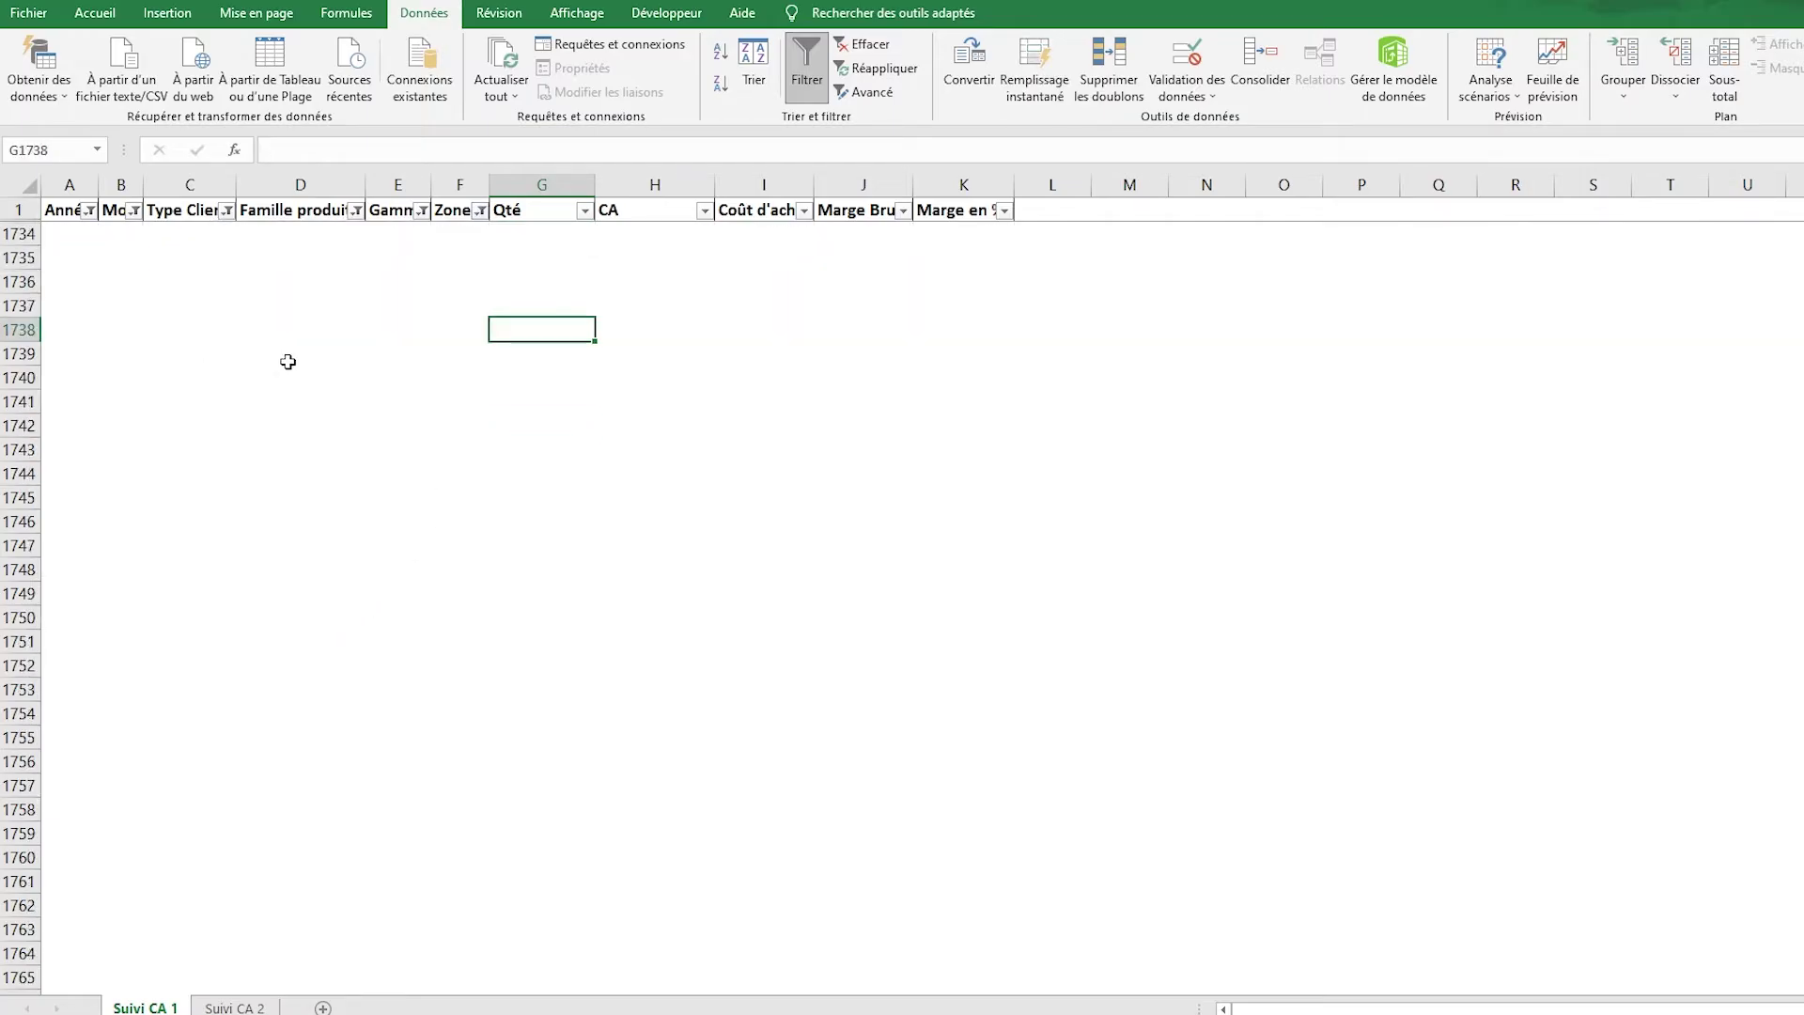
{"action": "scroll", "coordinate": [287, 362], "scroll_direction": "up", "scroll_amount": 2}
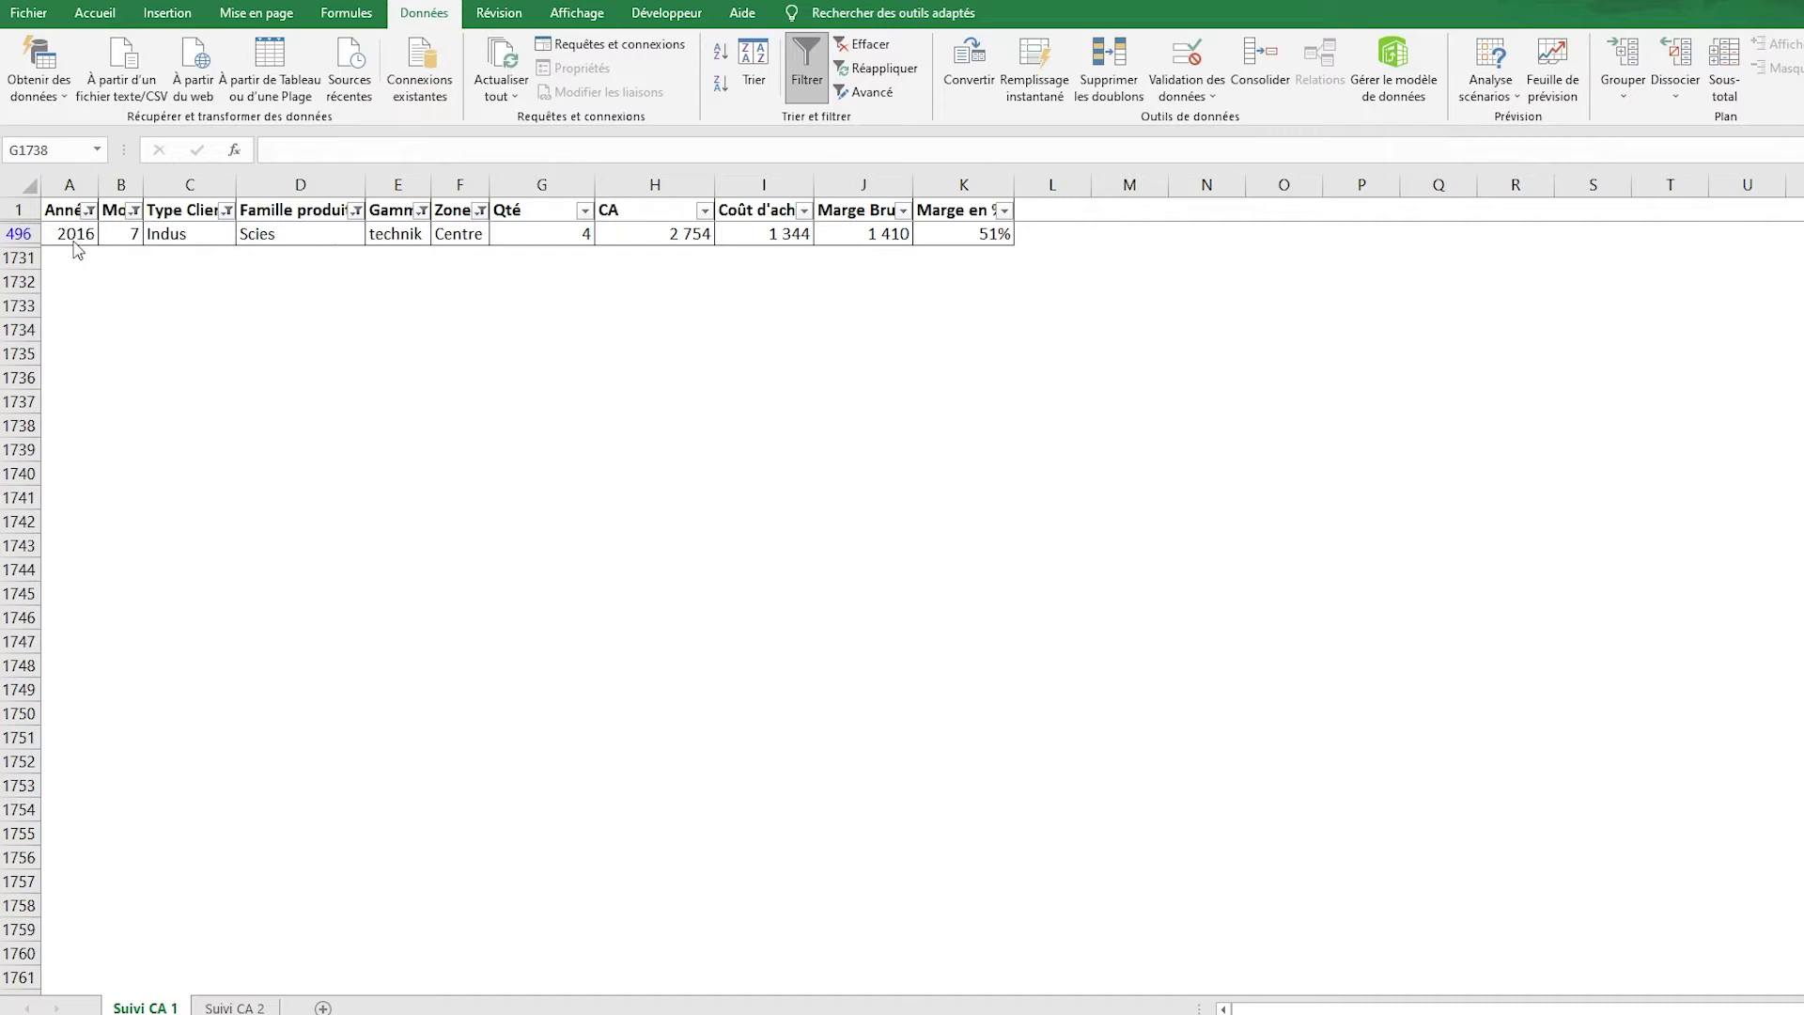
{"action": "left_click", "coordinate": [173, 233]}
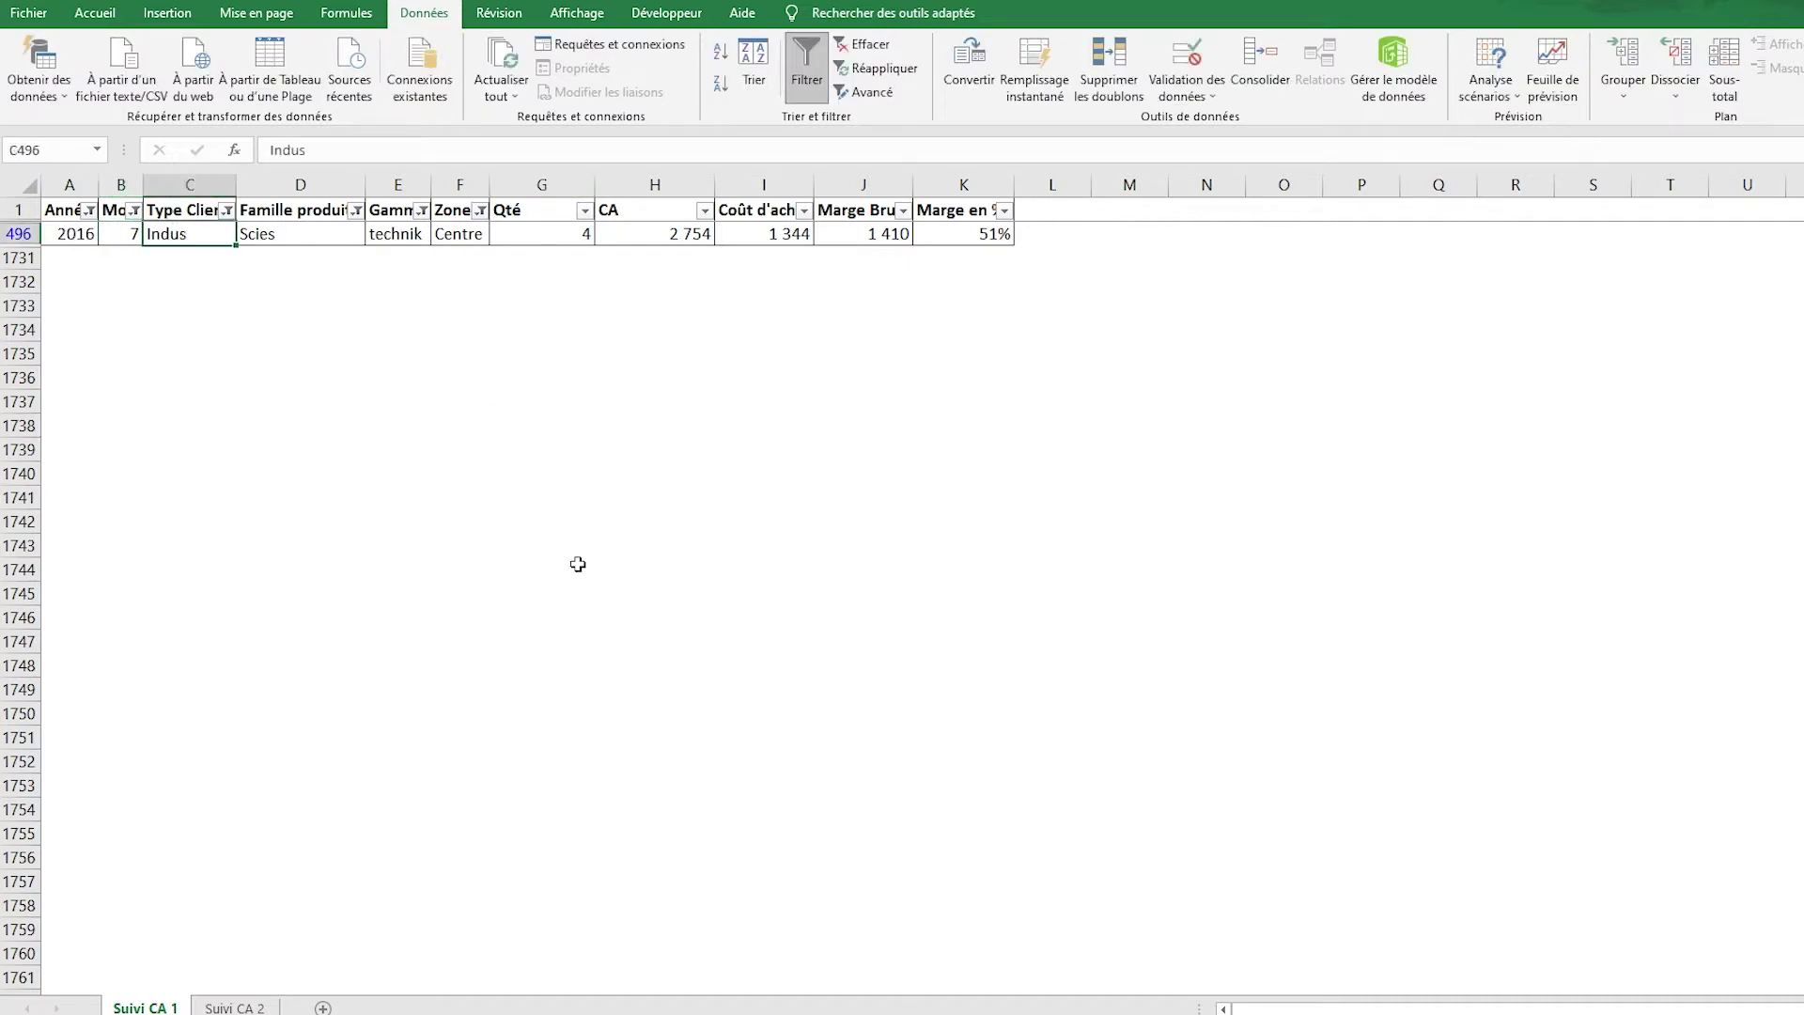
{"action": "left_click", "coordinate": [291, 214]}
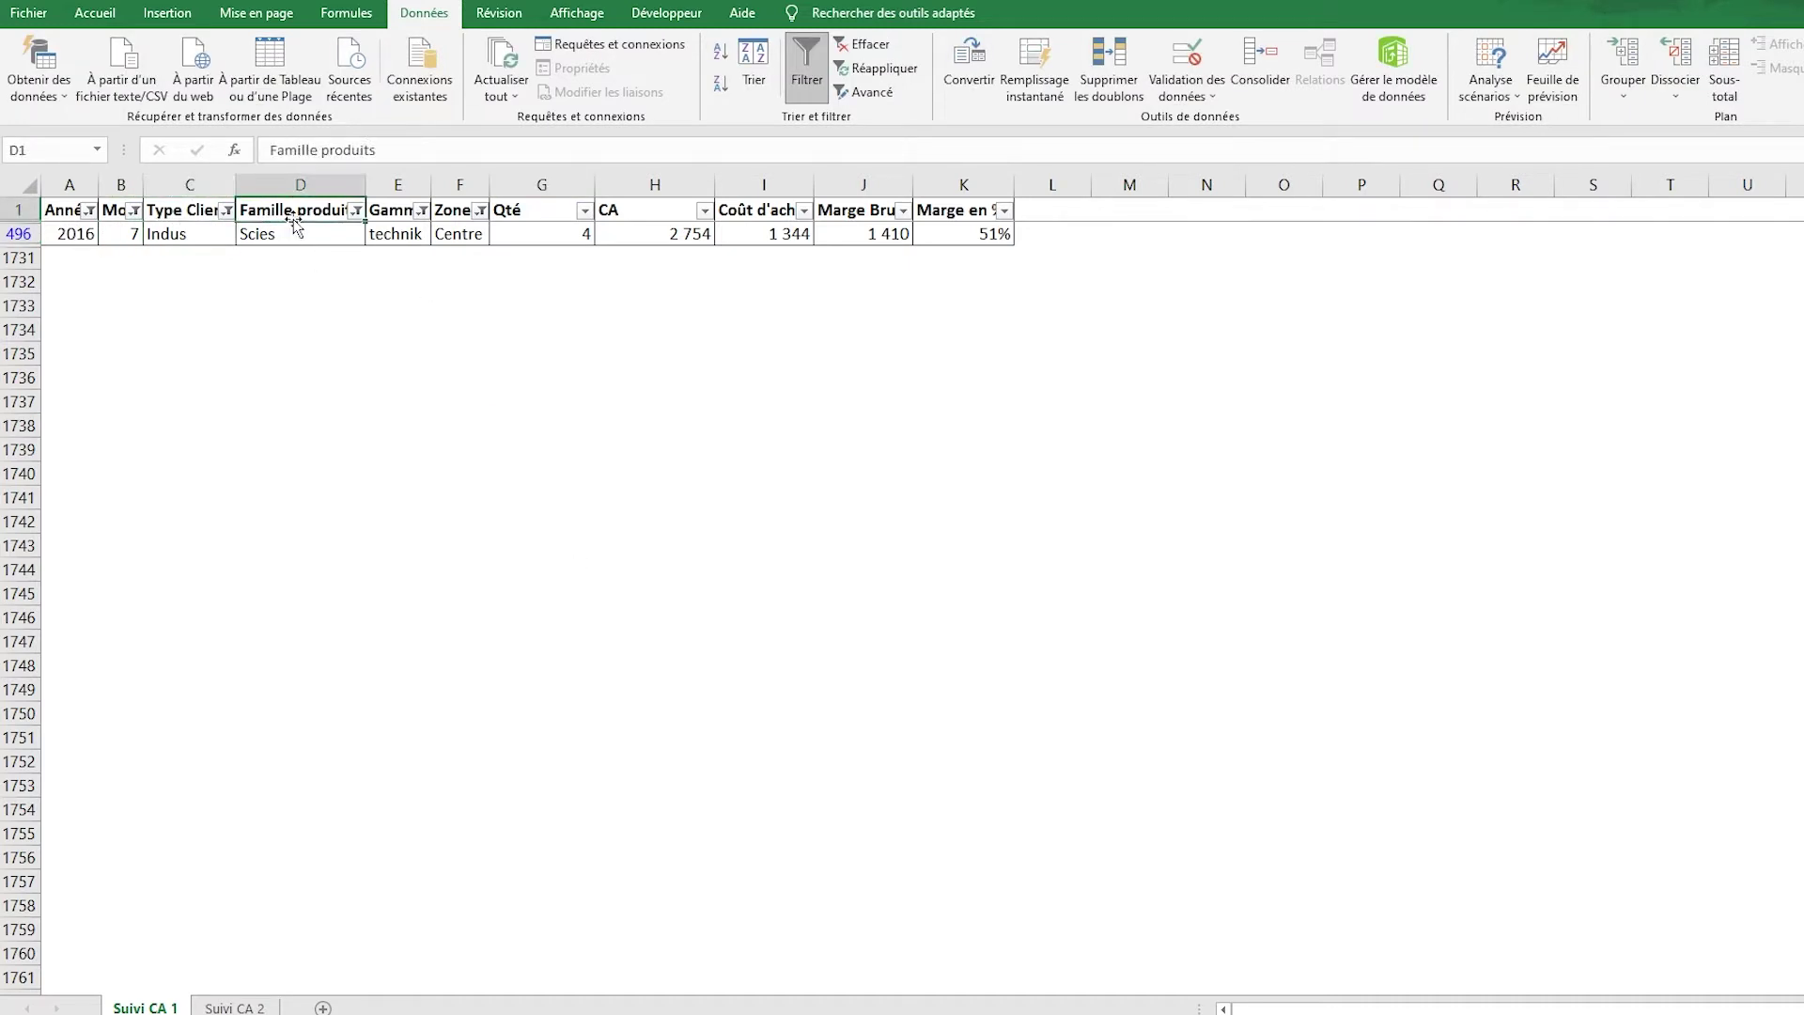
{"action": "left_click", "coordinate": [380, 234]}
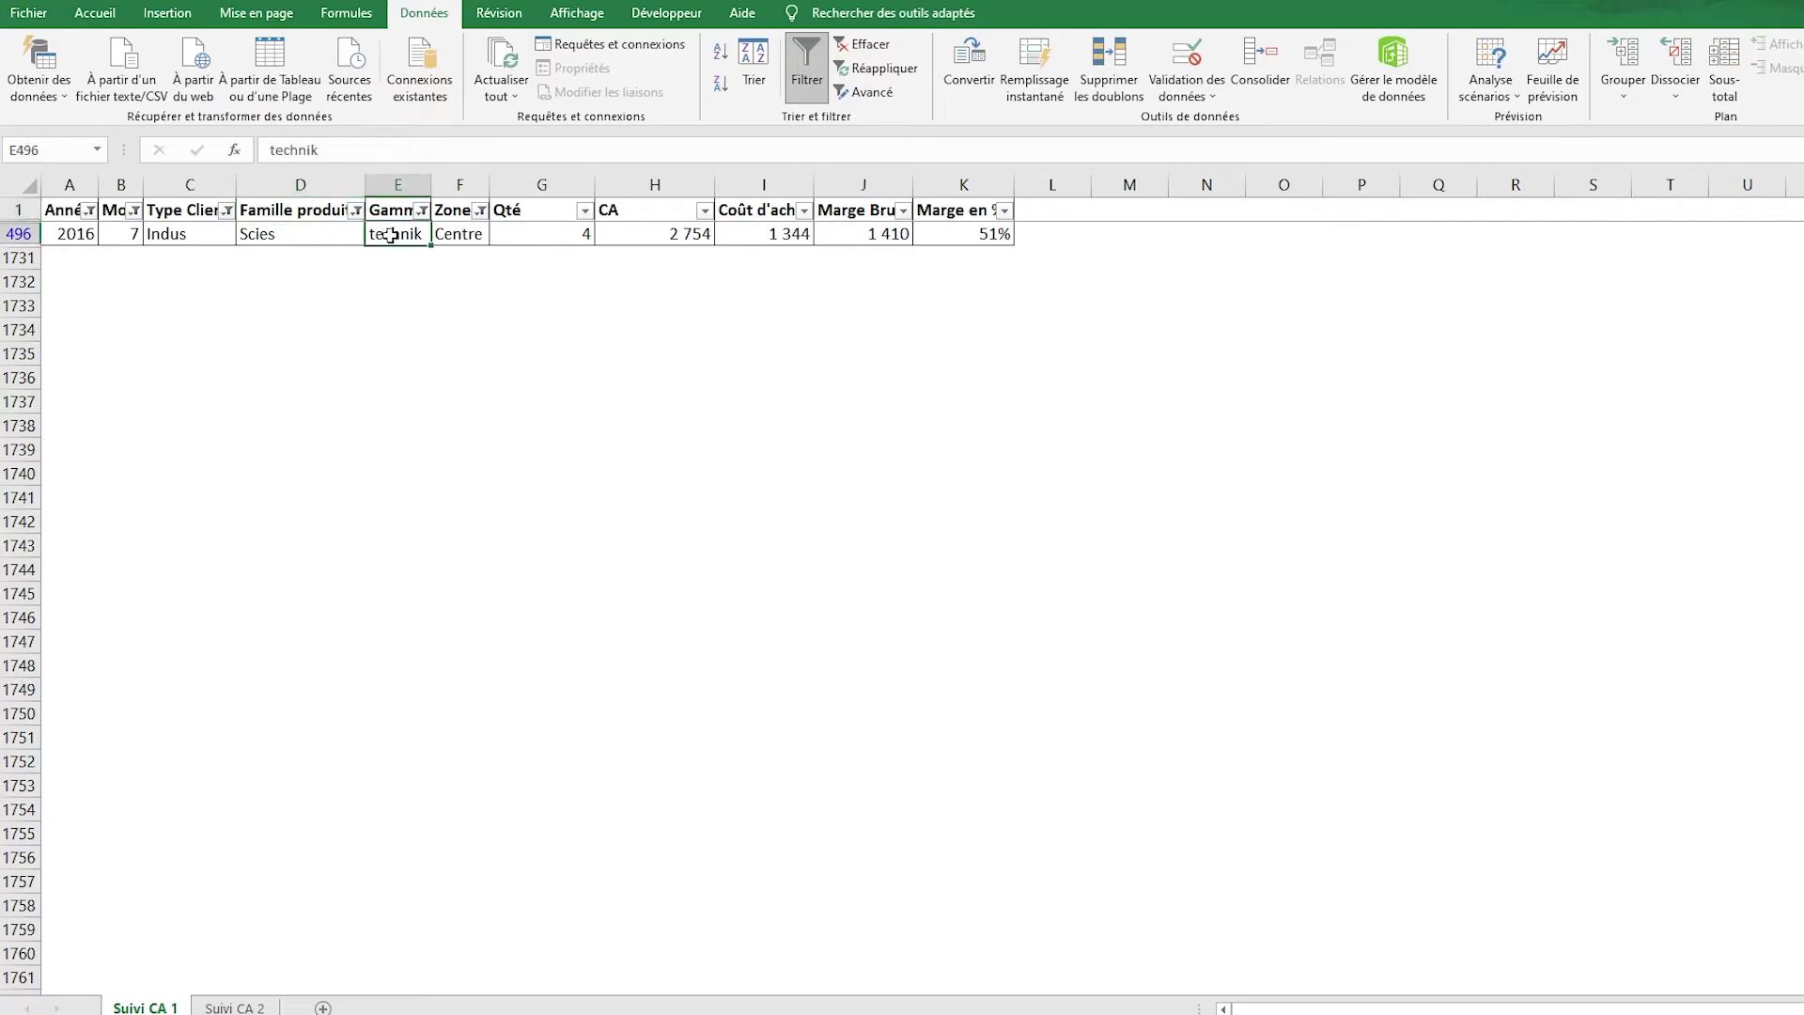
{"action": "left_click", "coordinate": [462, 210]}
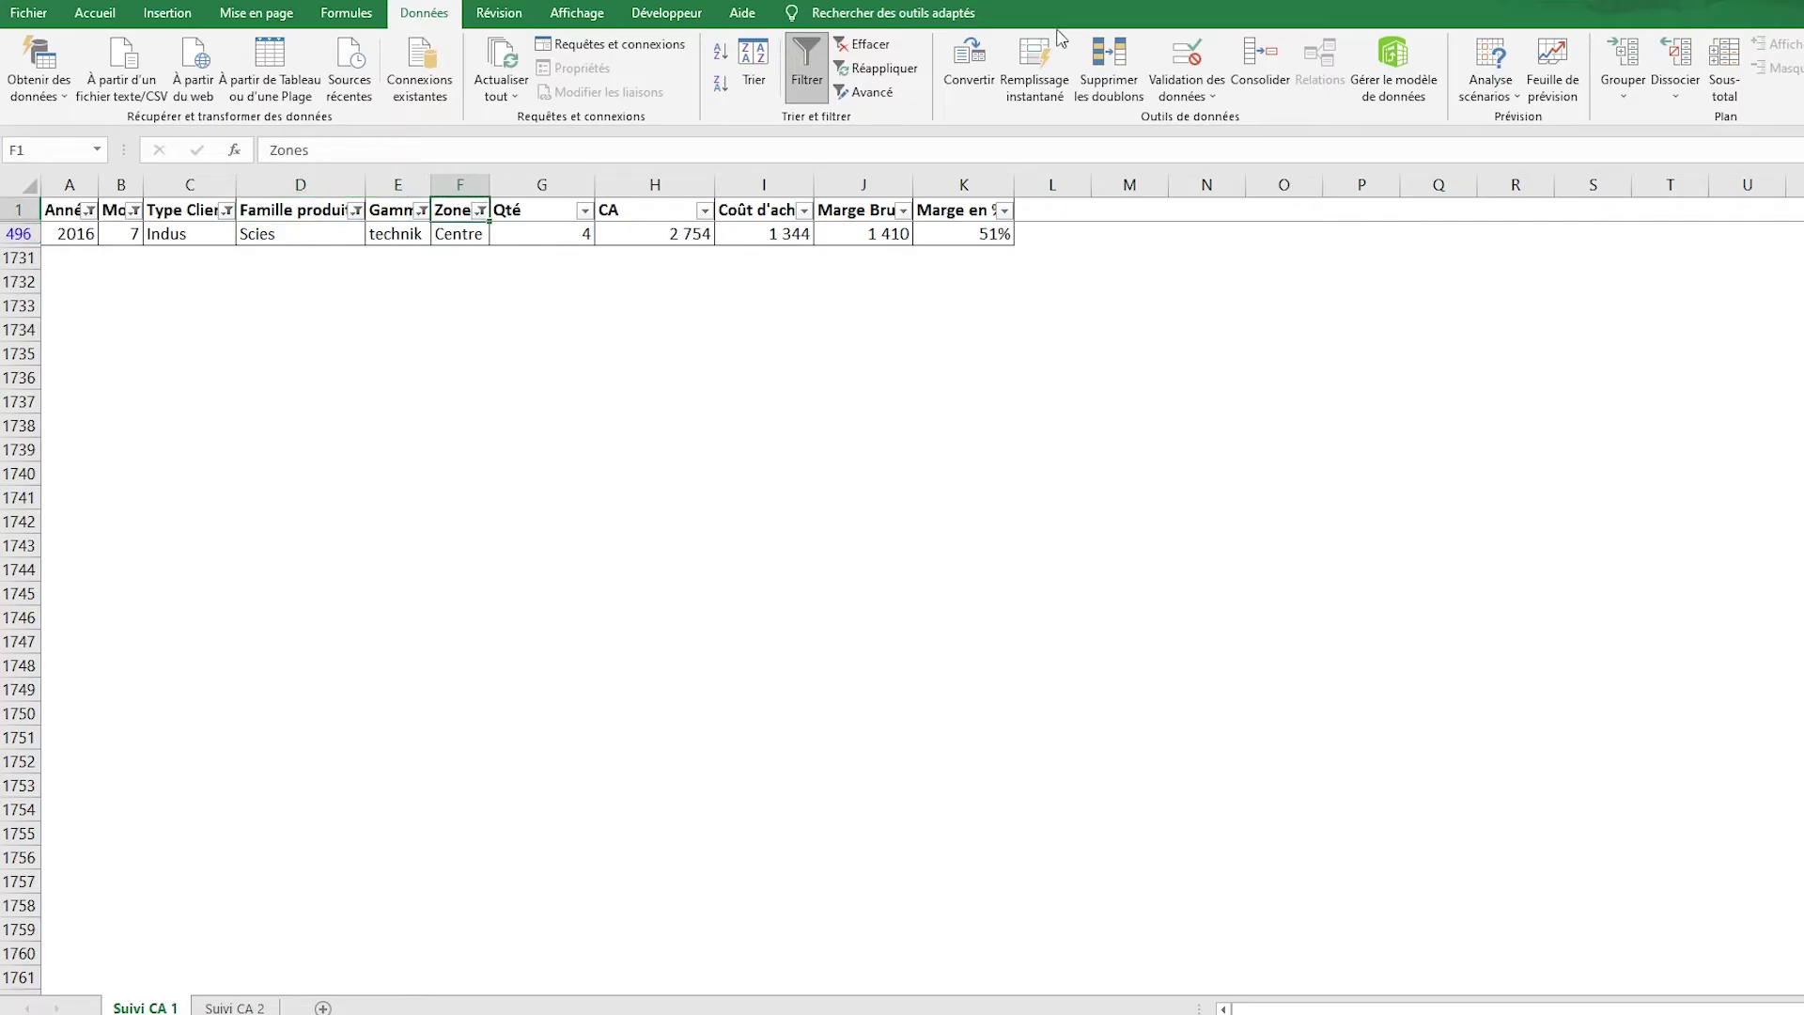
{"action": "left_click", "coordinate": [808, 73]}
Add a new column header "Clés" in cell L1, directly after the Marge en % column.
{"action": "key", "text": "ctrl+Right"}
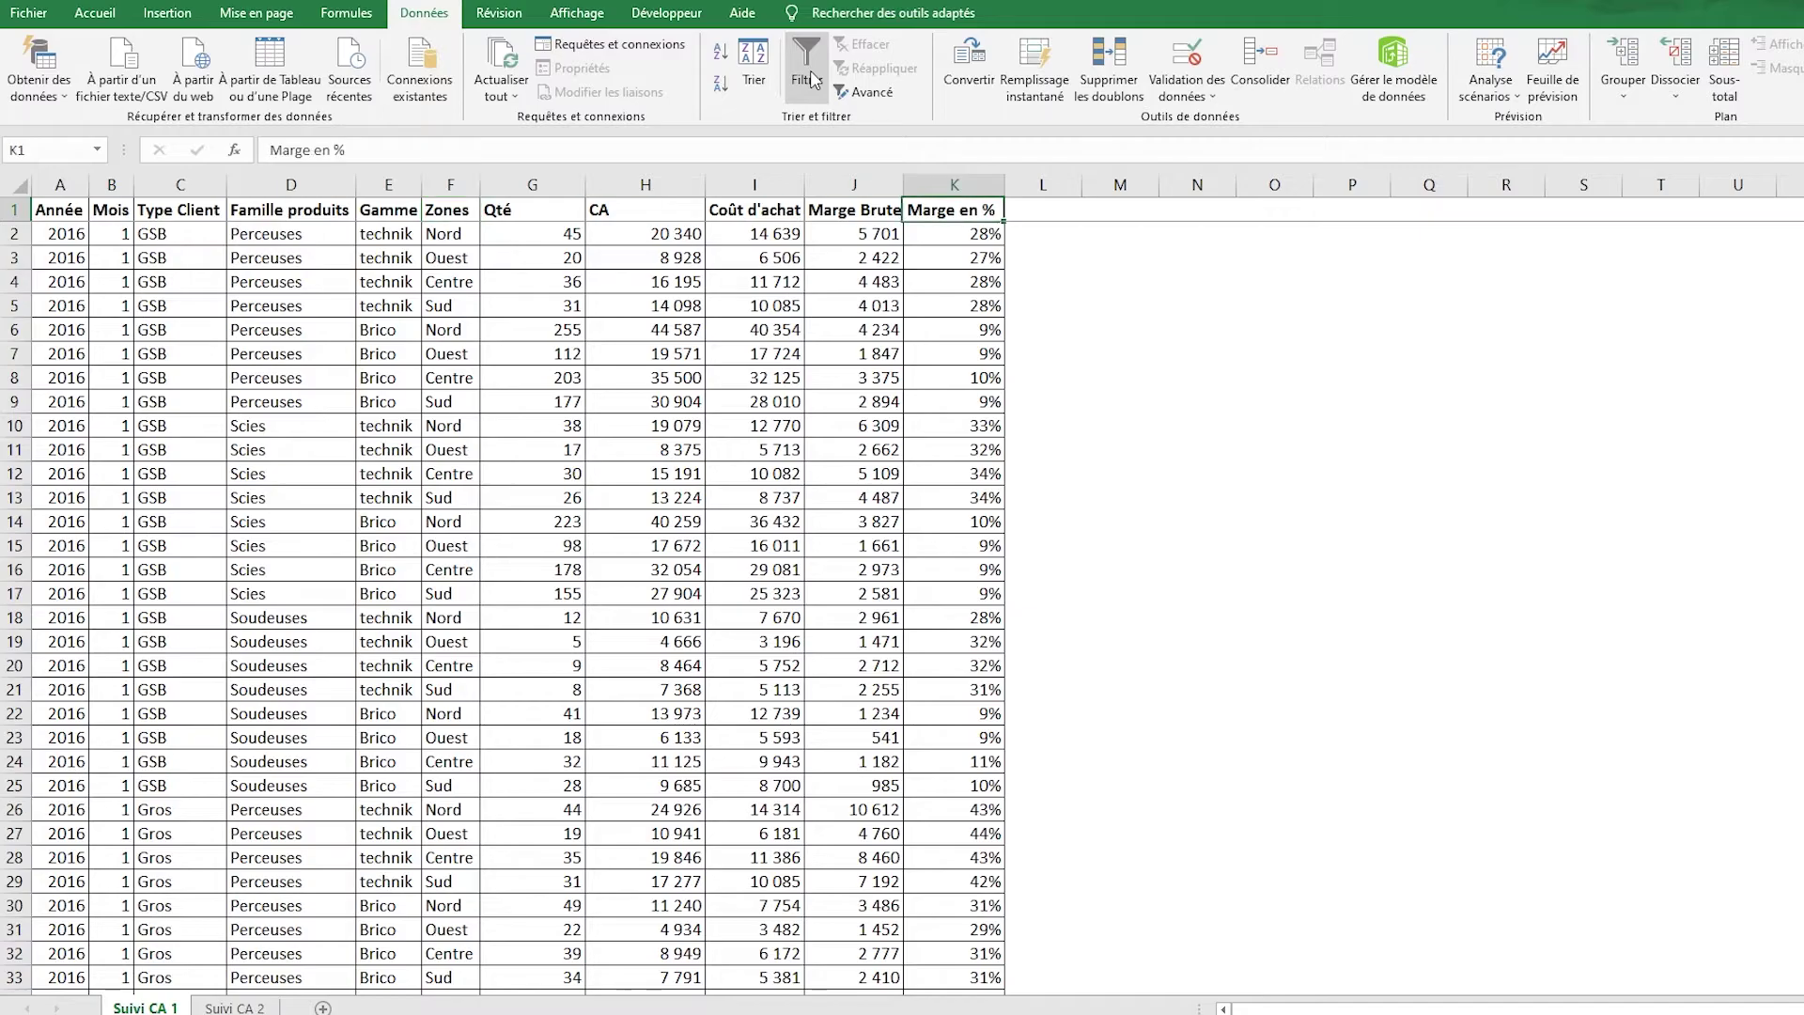
{"action": "key", "text": "Right"}
{"action": "type", "text": "C"}
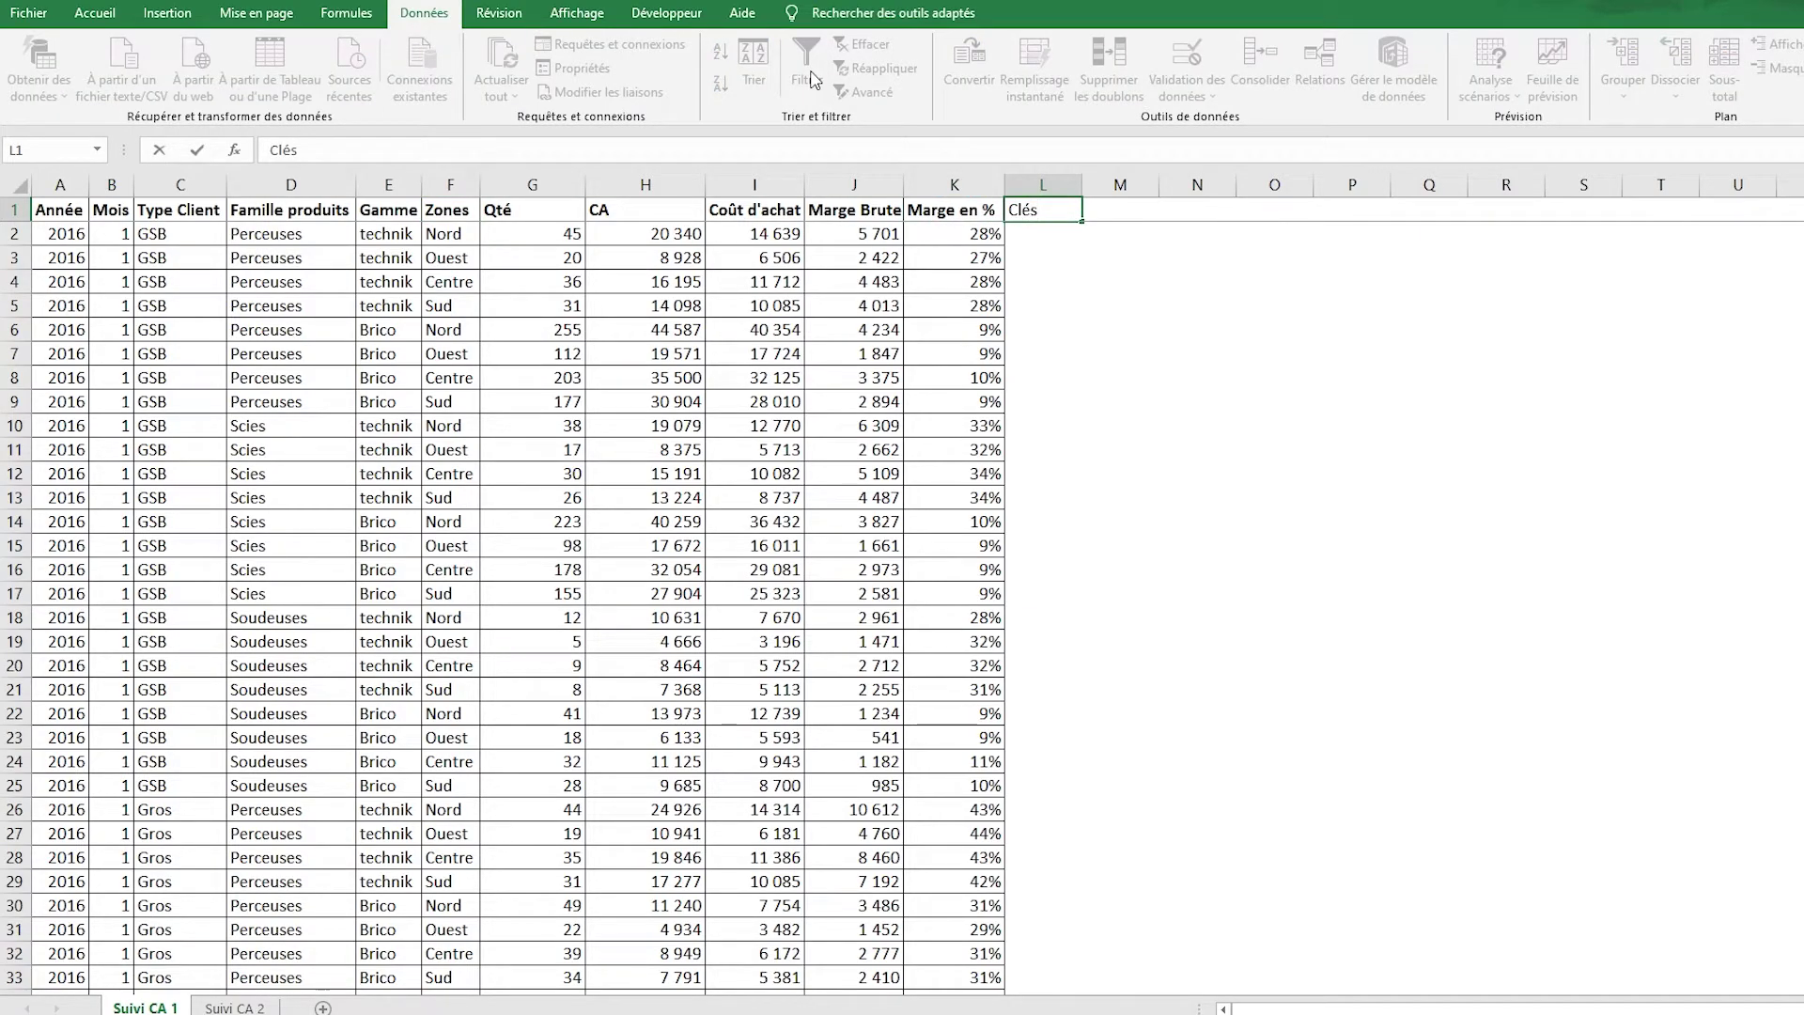
{"action": "type", "text": "lés"}
{"action": "key", "text": "Return"}
{"action": "key", "text": "alt+n"}
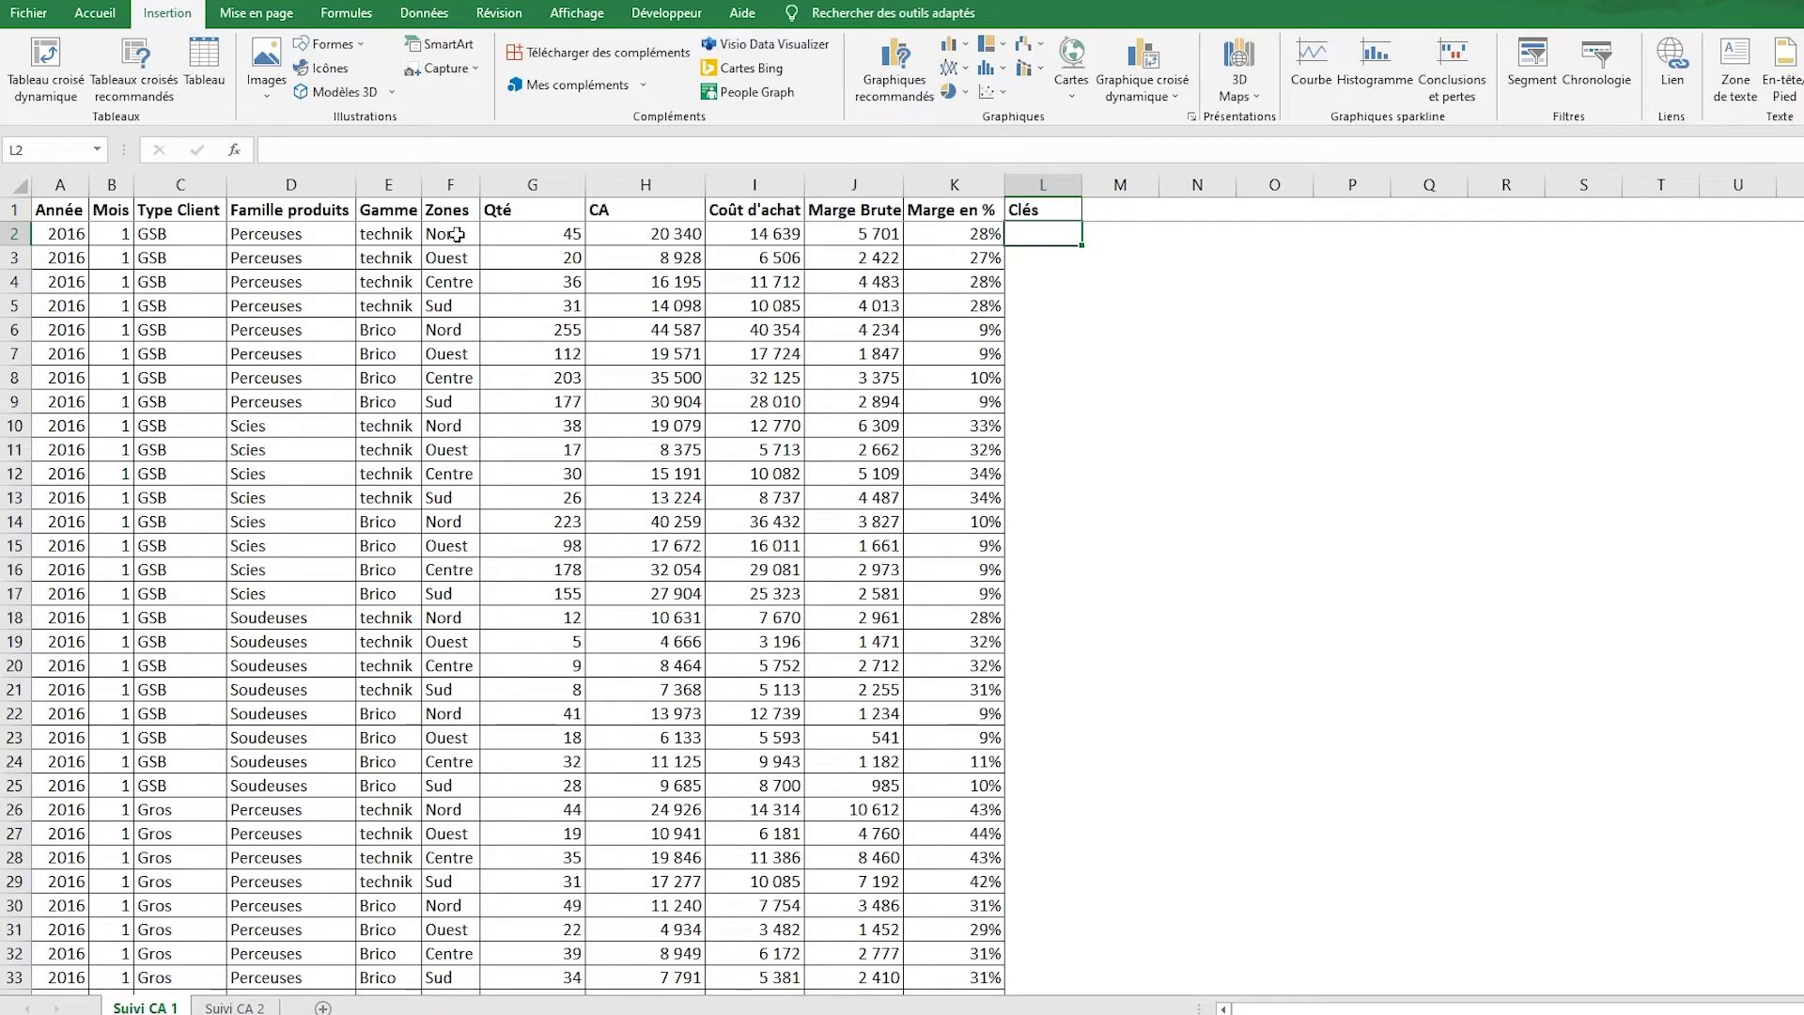
Build the key in L2 by concatenating the first six columns of the row with =A2&B2&C2&D2&E2&F2.
{"action": "type", "text": "="}
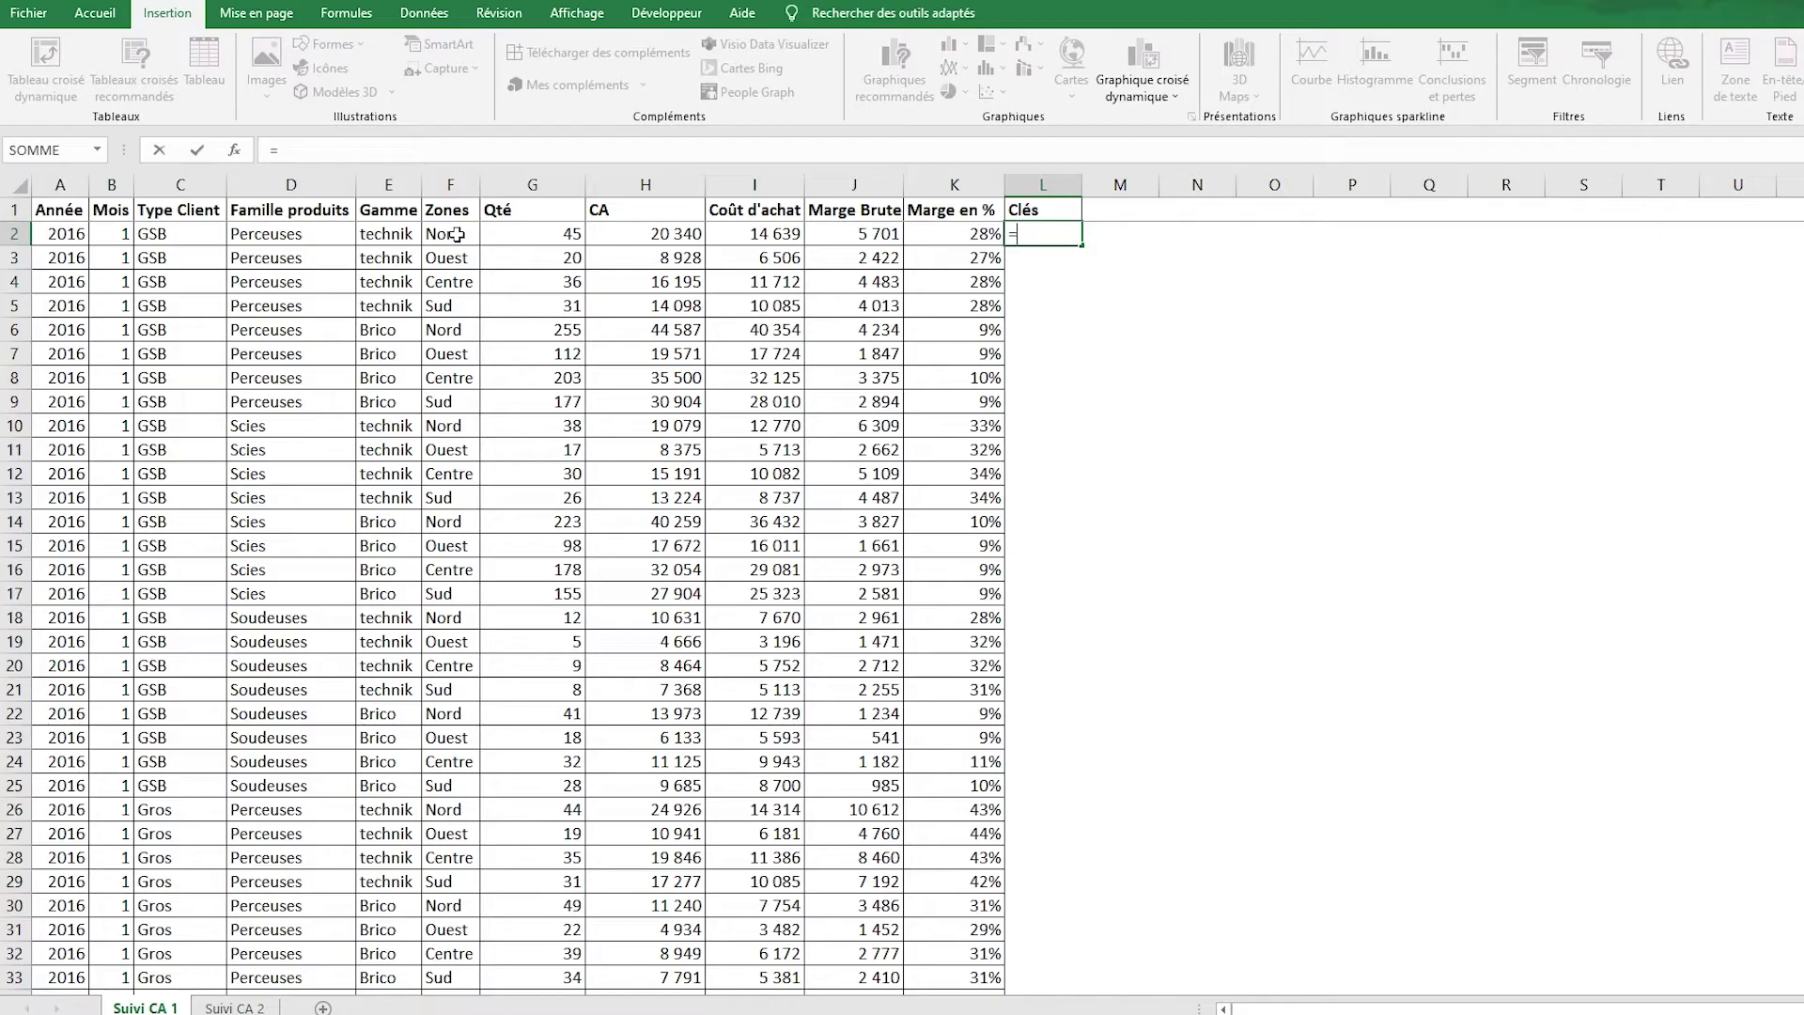
{"action": "left_click", "coordinate": [57, 240]}
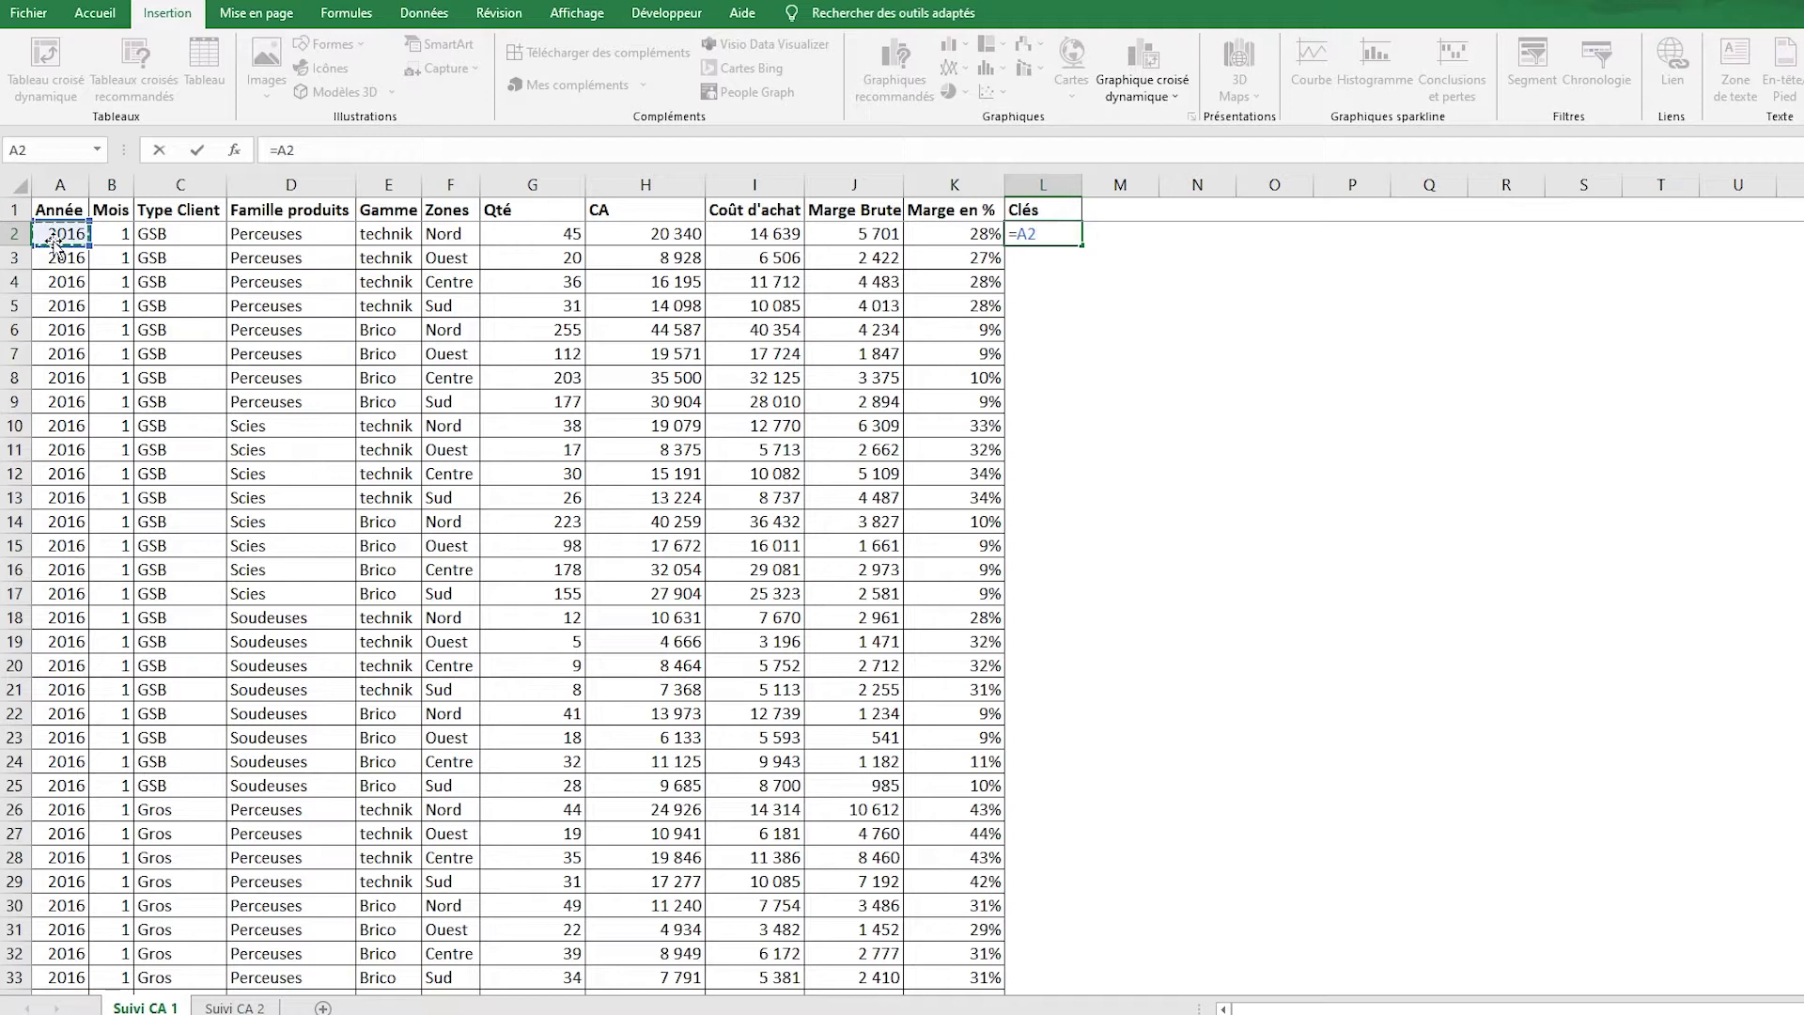
{"action": "type", "text": "&"}
{"action": "left_click", "coordinate": [122, 233]}
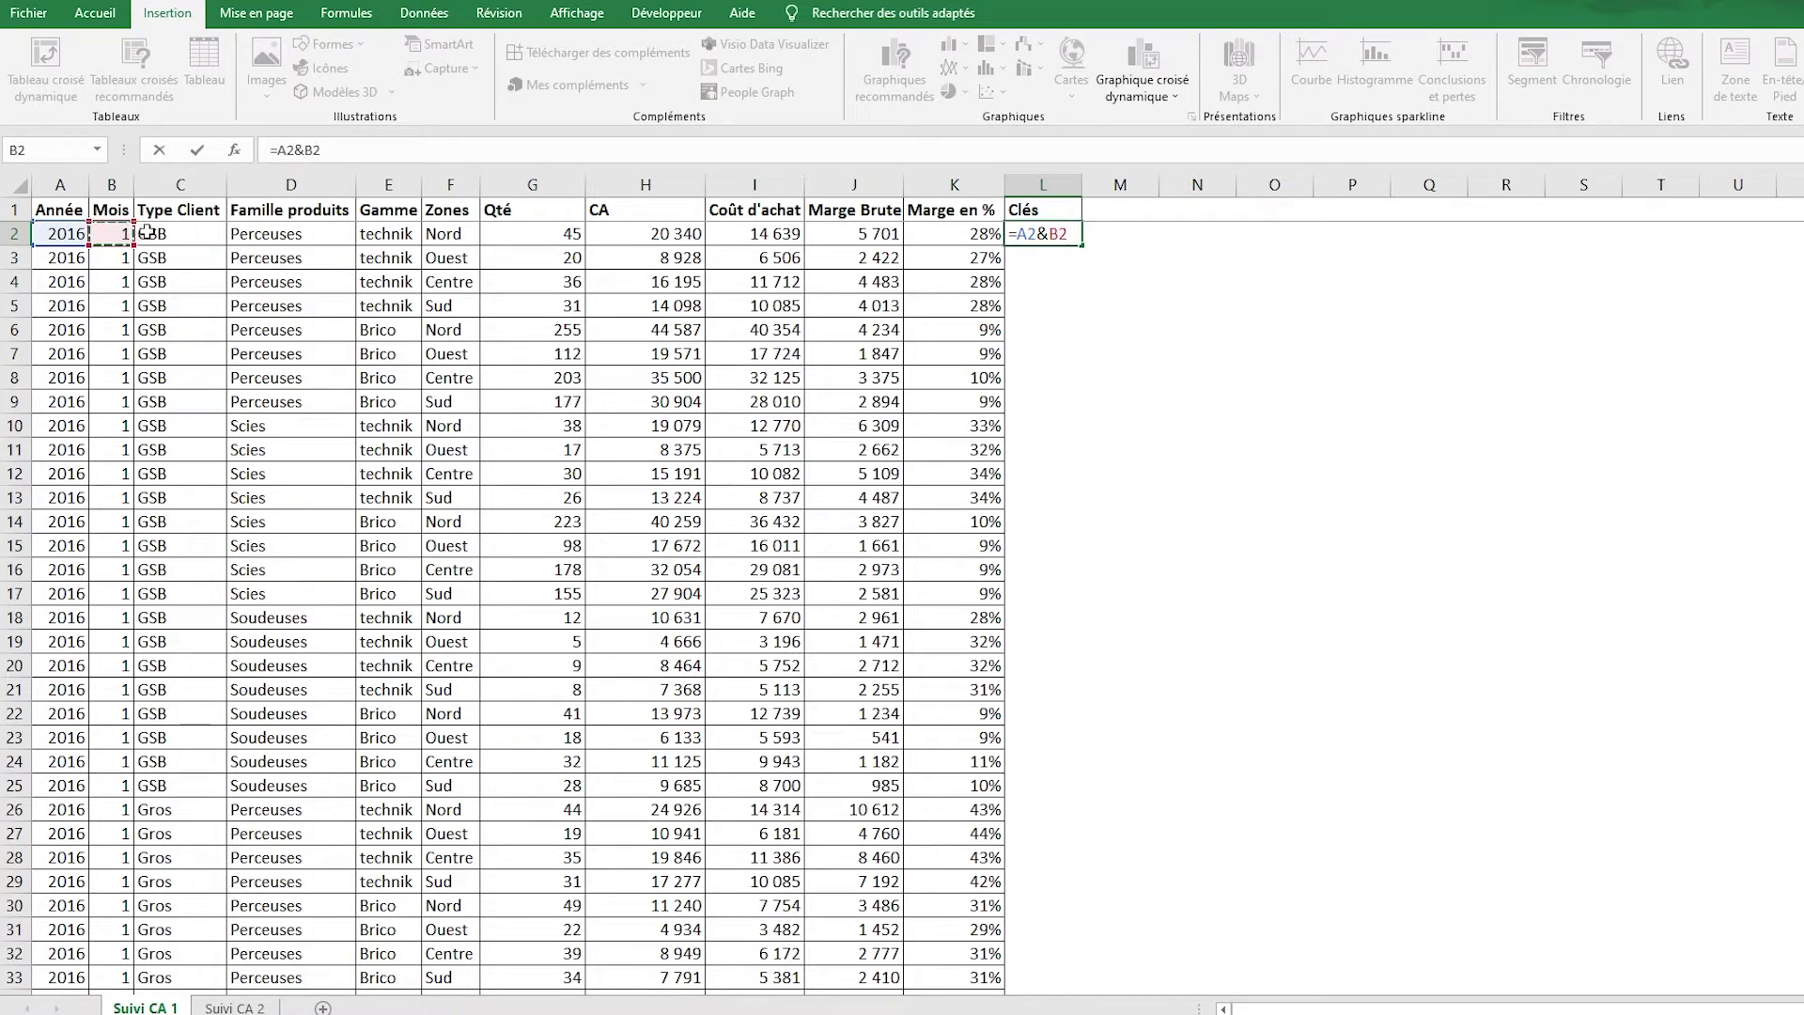
{"action": "type", "text": "&"}
{"action": "left_click", "coordinate": [183, 233]}
{"action": "type", "text": "&"}
{"action": "left_click", "coordinate": [320, 233]}
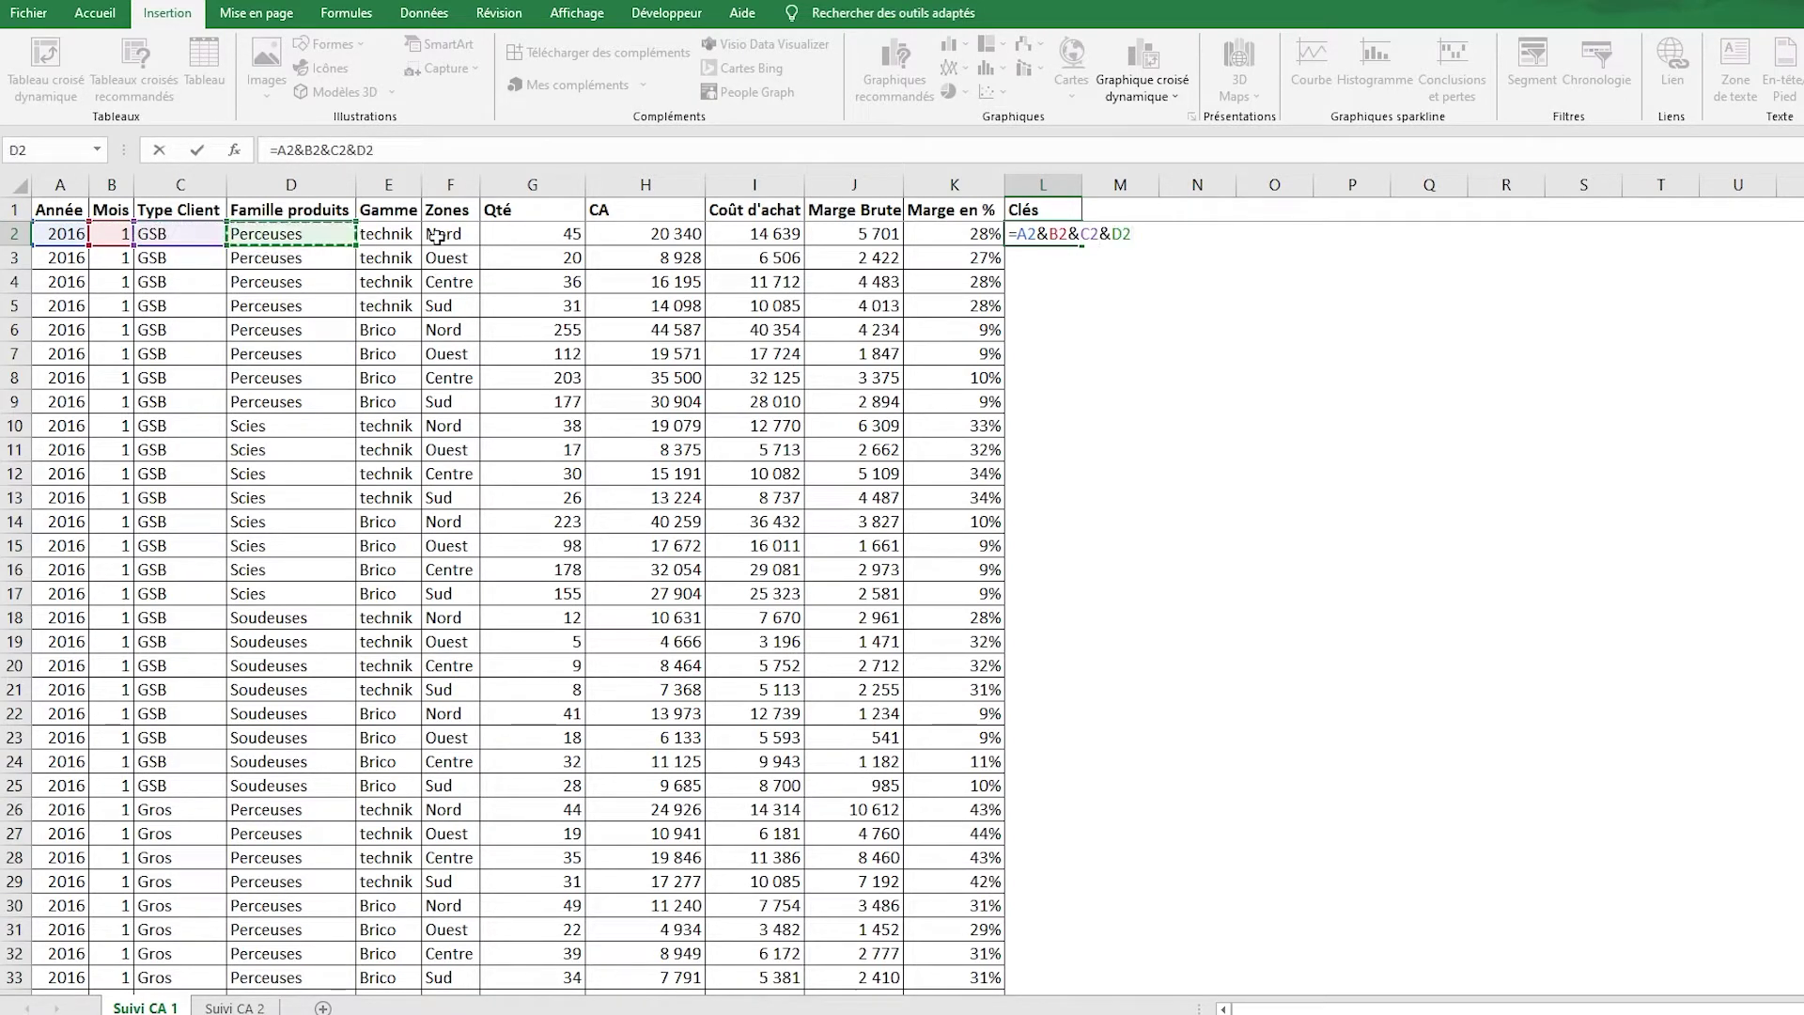
{"action": "type", "text": "&"}
{"action": "left_click", "coordinate": [389, 235]}
{"action": "type", "text": "&"}
{"action": "left_click", "coordinate": [436, 230]}
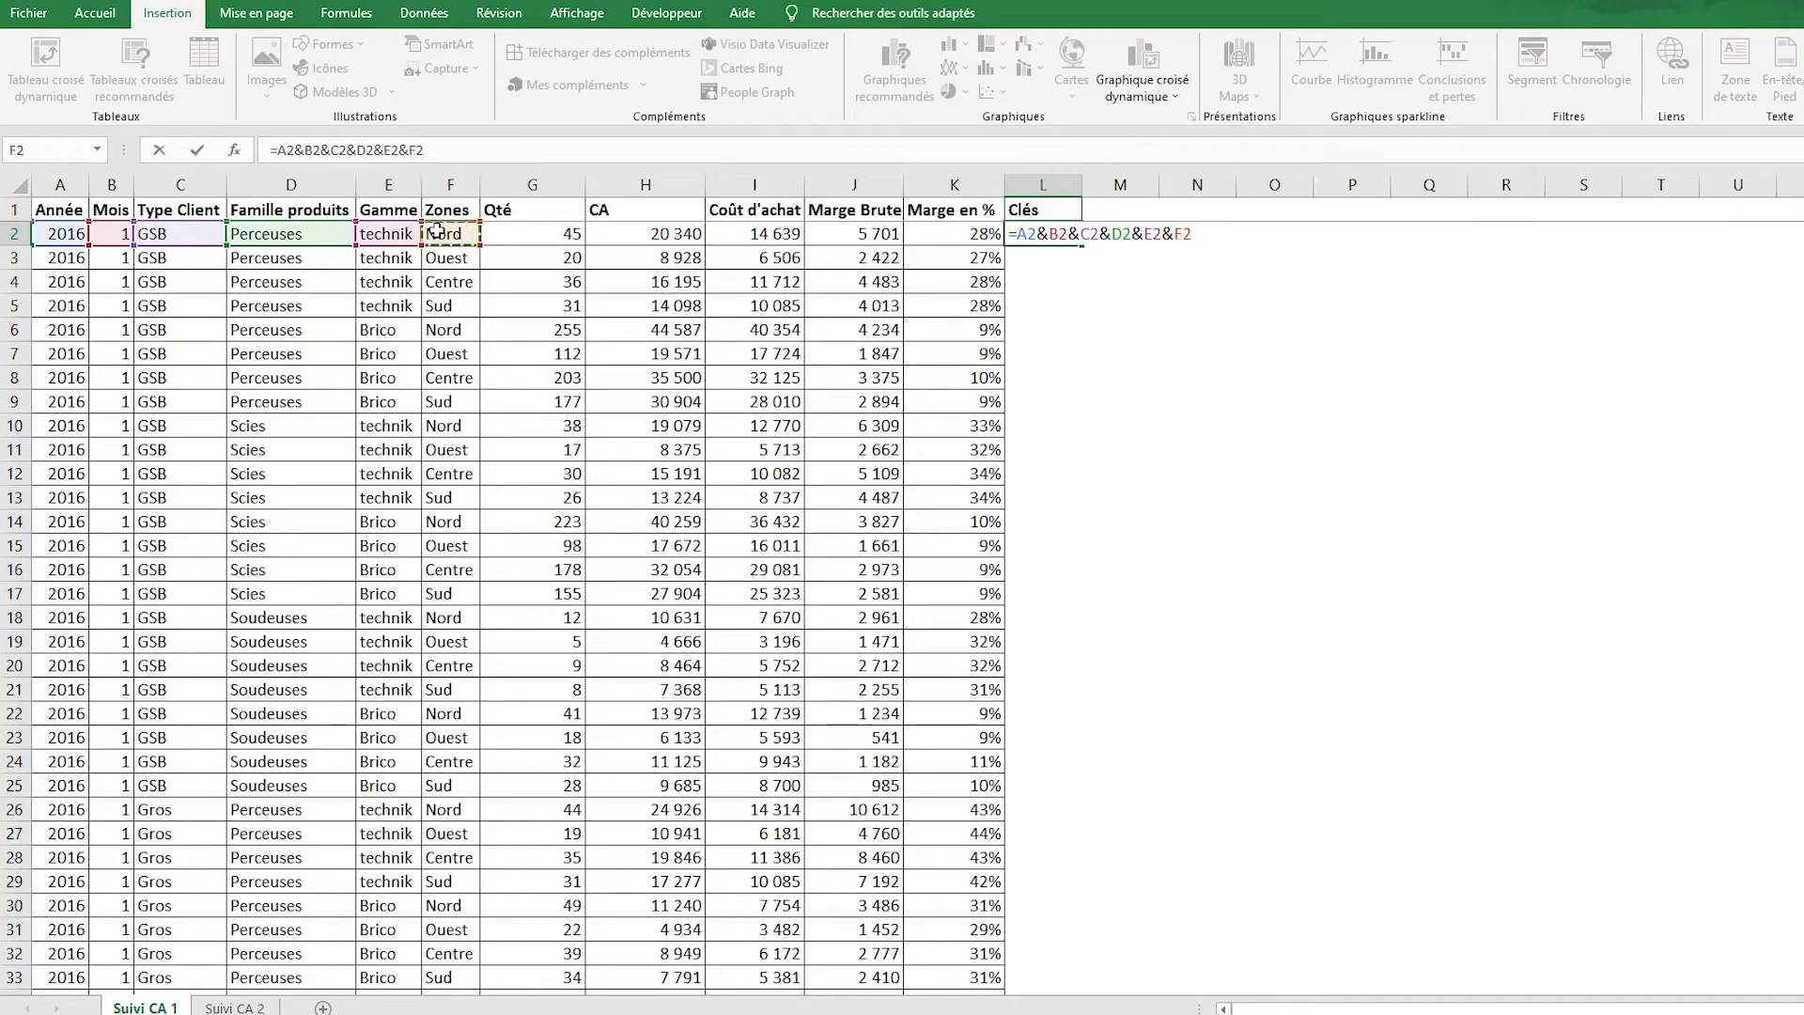
{"action": "key", "text": "Return"}
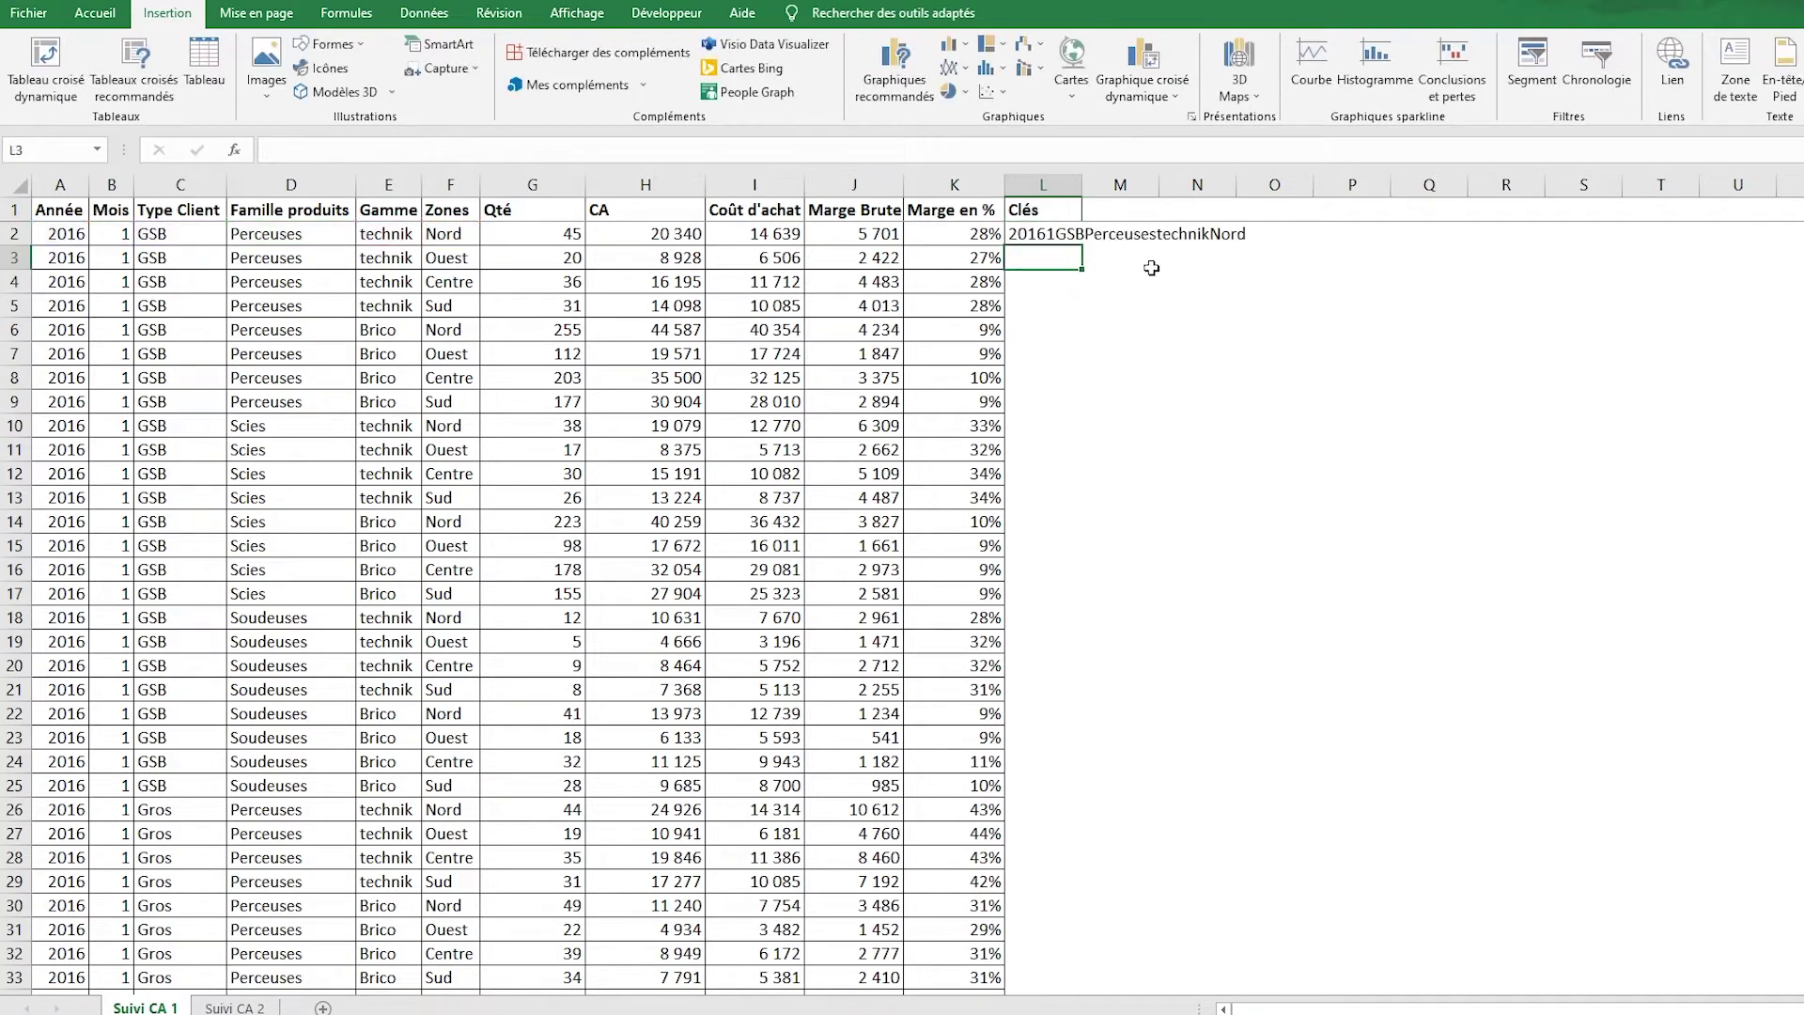
Widen column L to fit the full key and fill the L2 formula down the rest of the table.
{"action": "left_click", "coordinate": [1027, 237]}
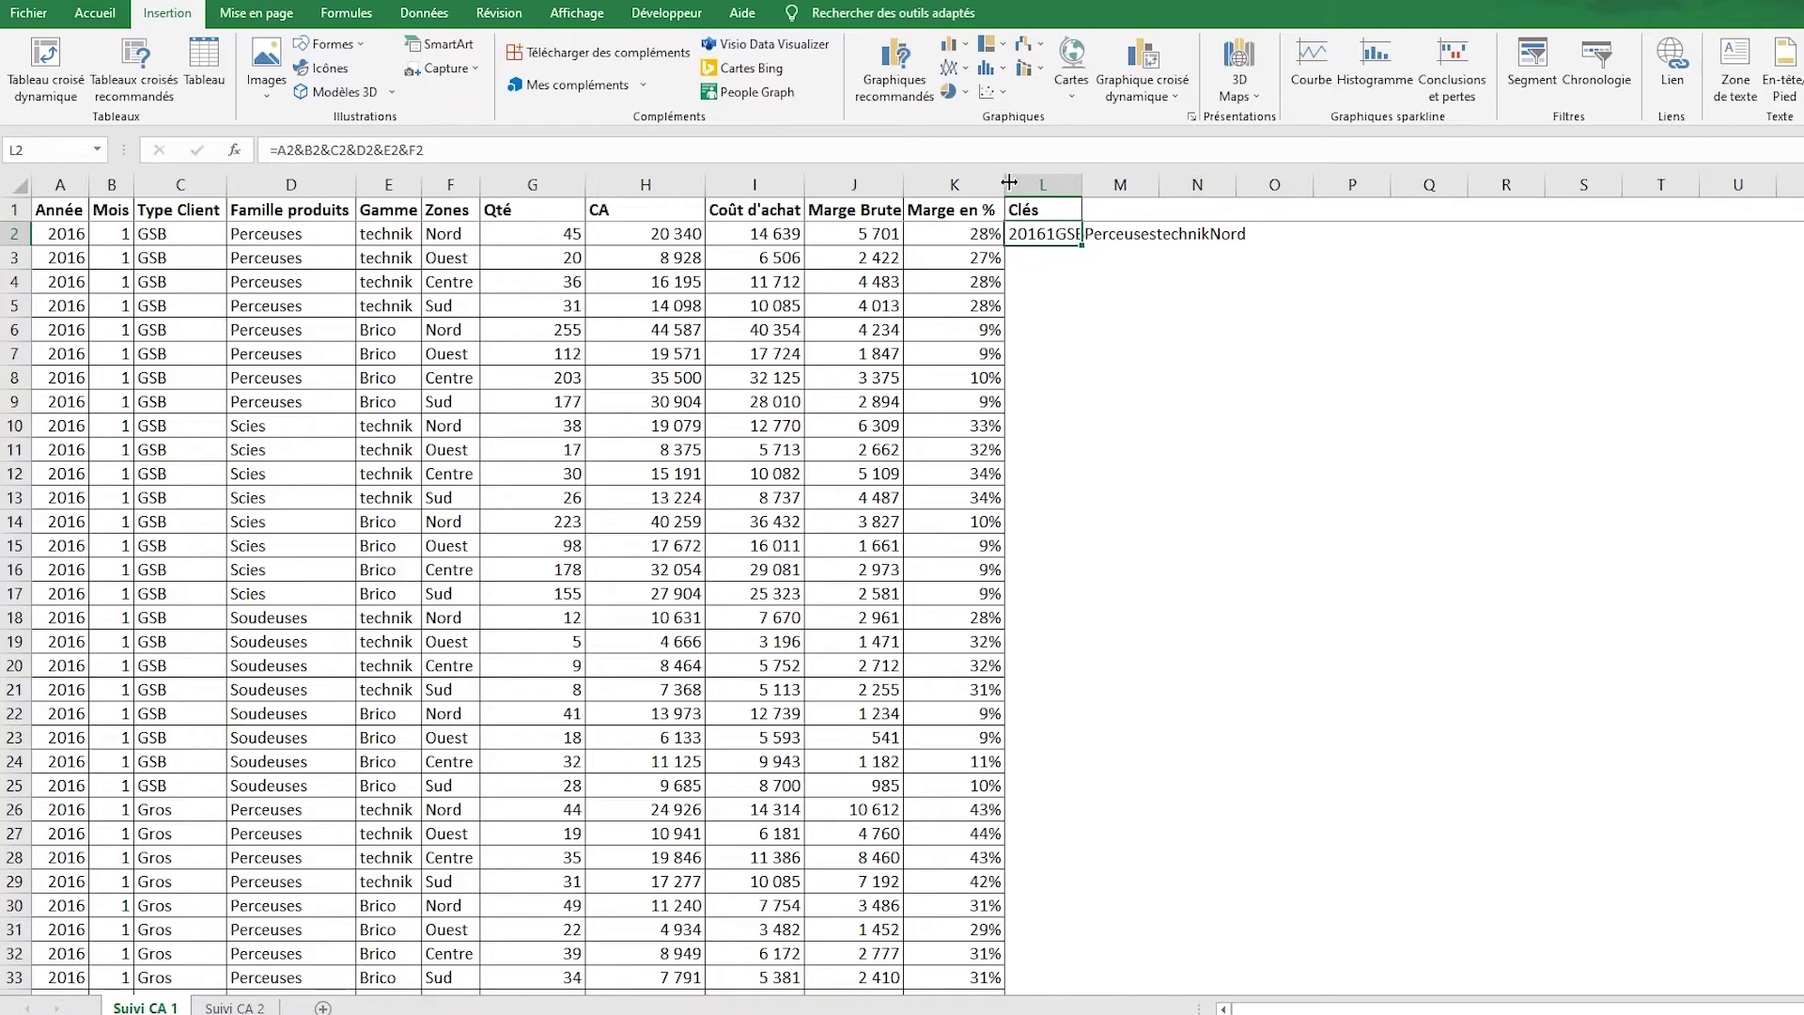
{"action": "left_click_drag", "start_coordinate": [1081, 184], "coordinate": [1327, 184]}
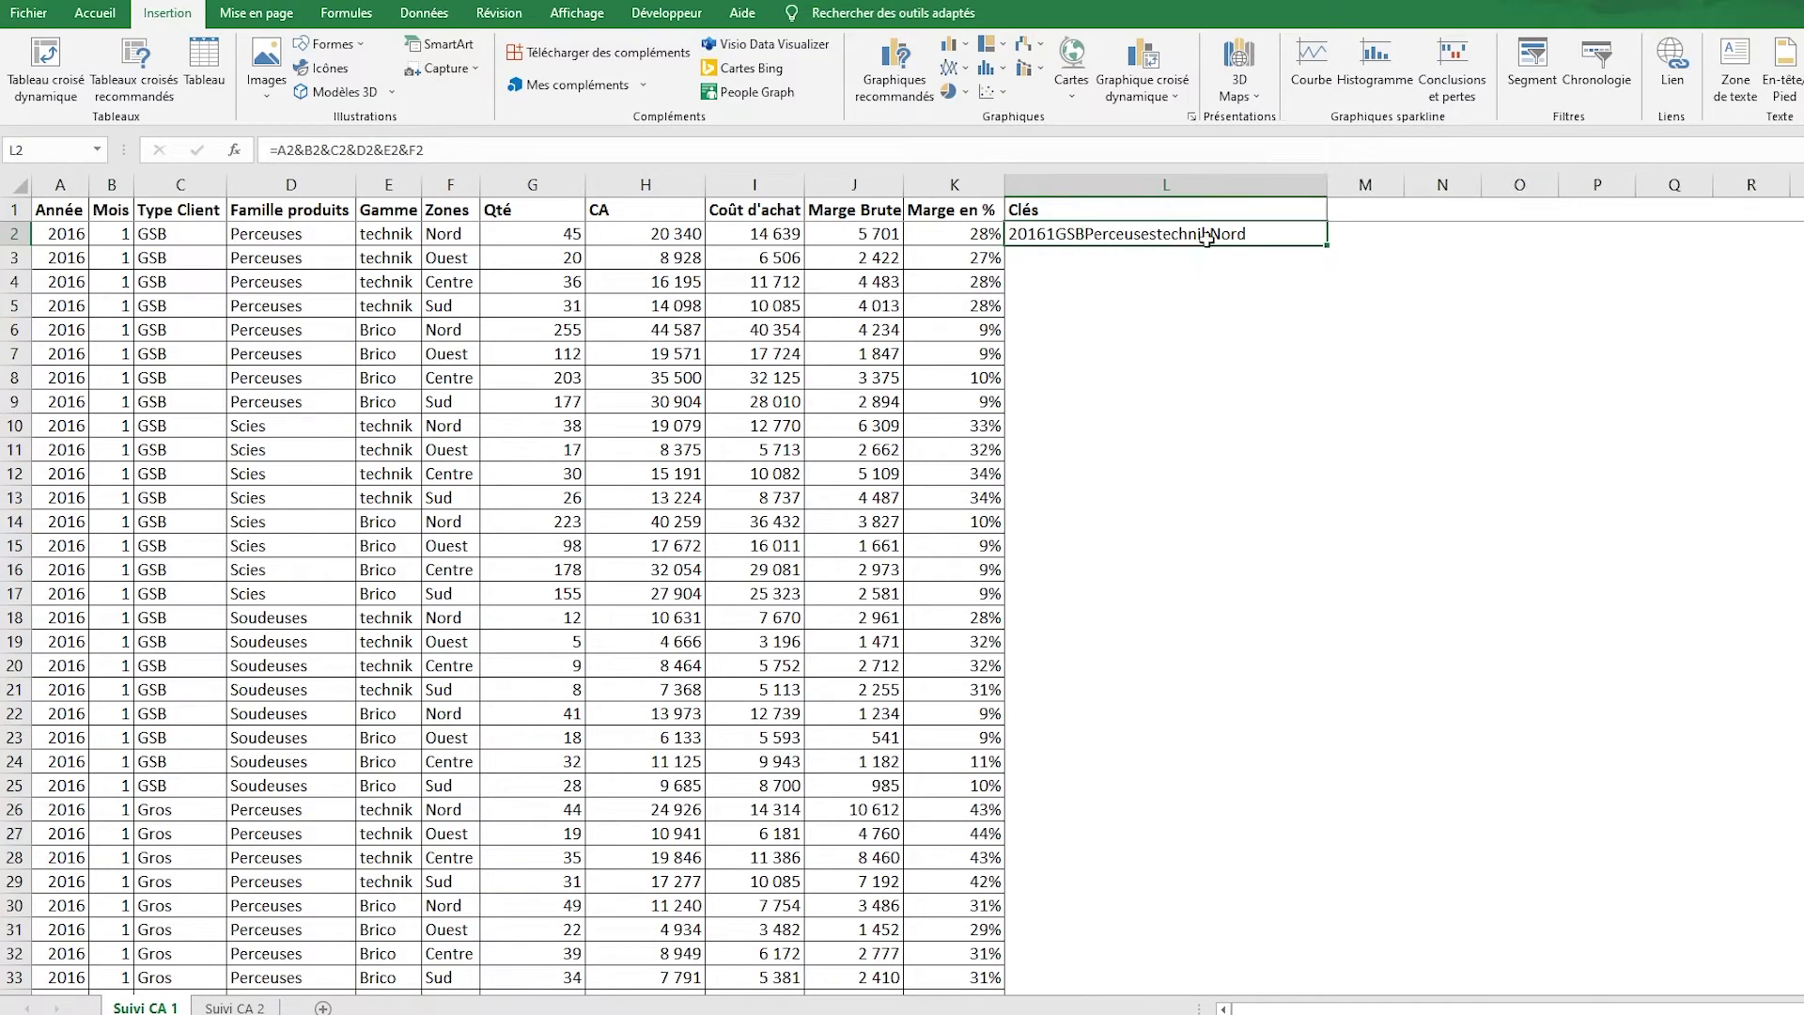
{"action": "double_click", "coordinate": [1329, 247]}
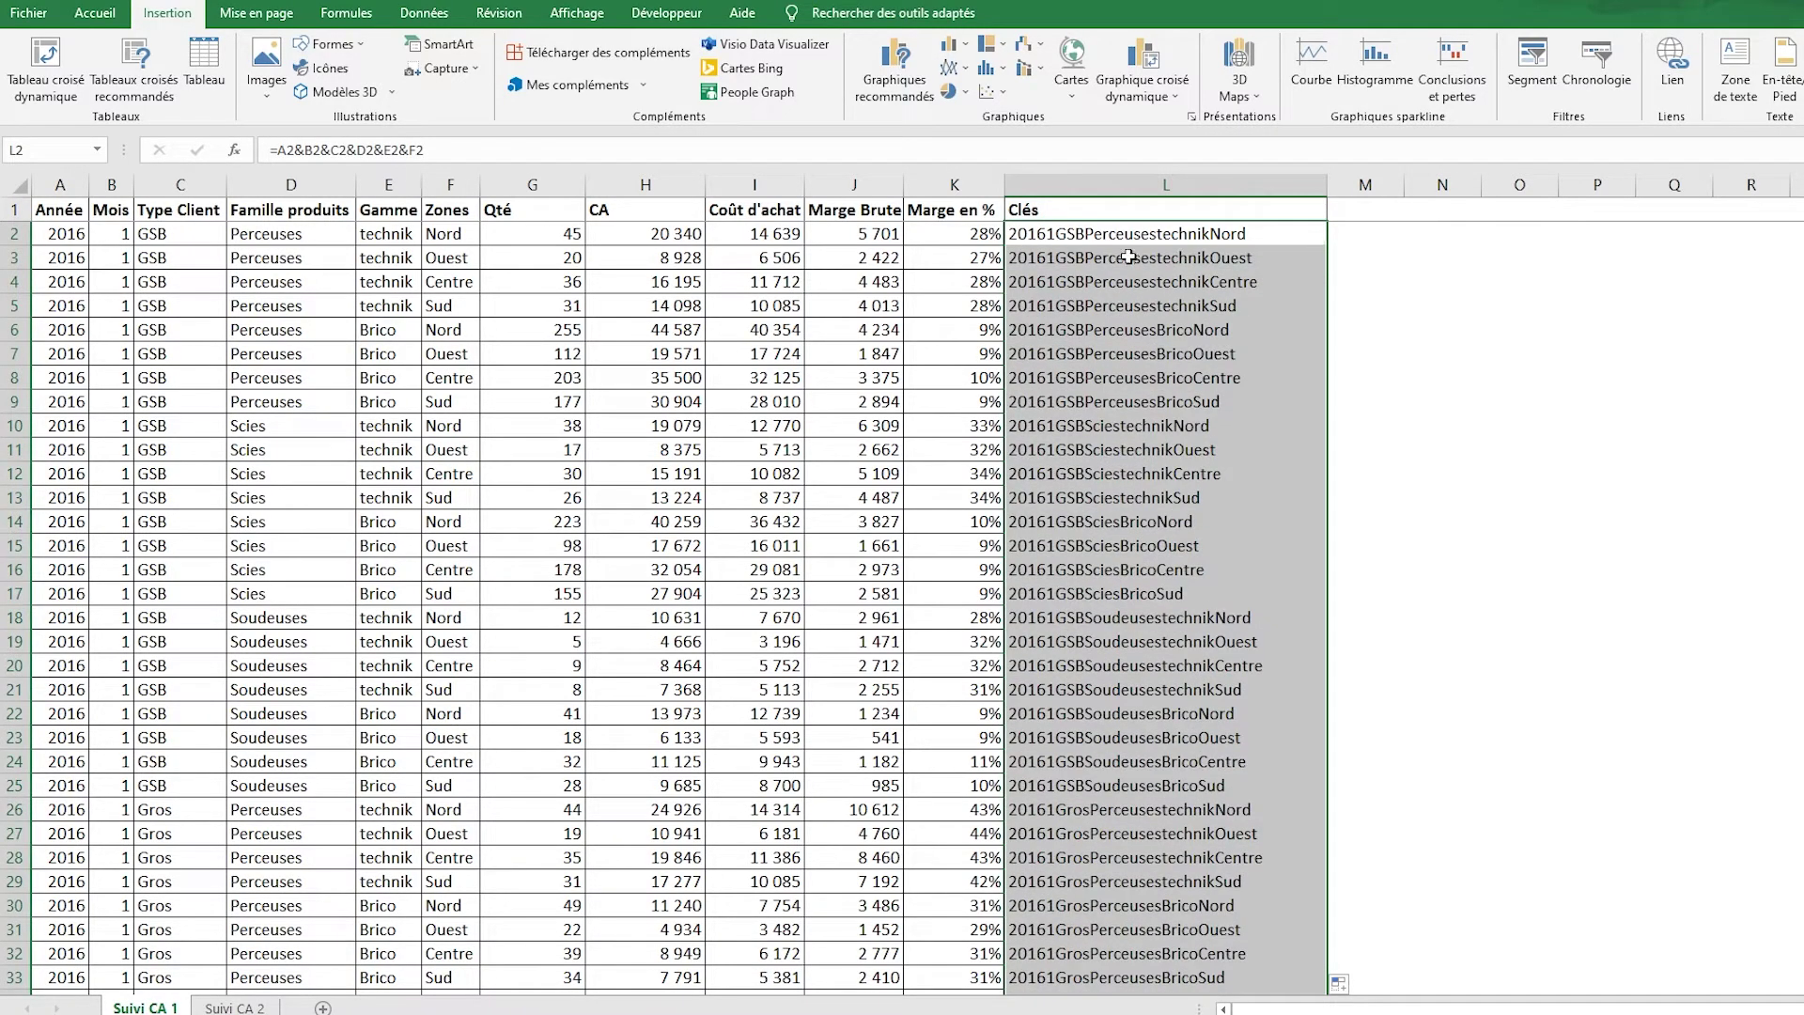
Apply all borders to the filled key cells in column L of the Suivi CA 1 table.
{"action": "left_click", "coordinate": [95, 13]}
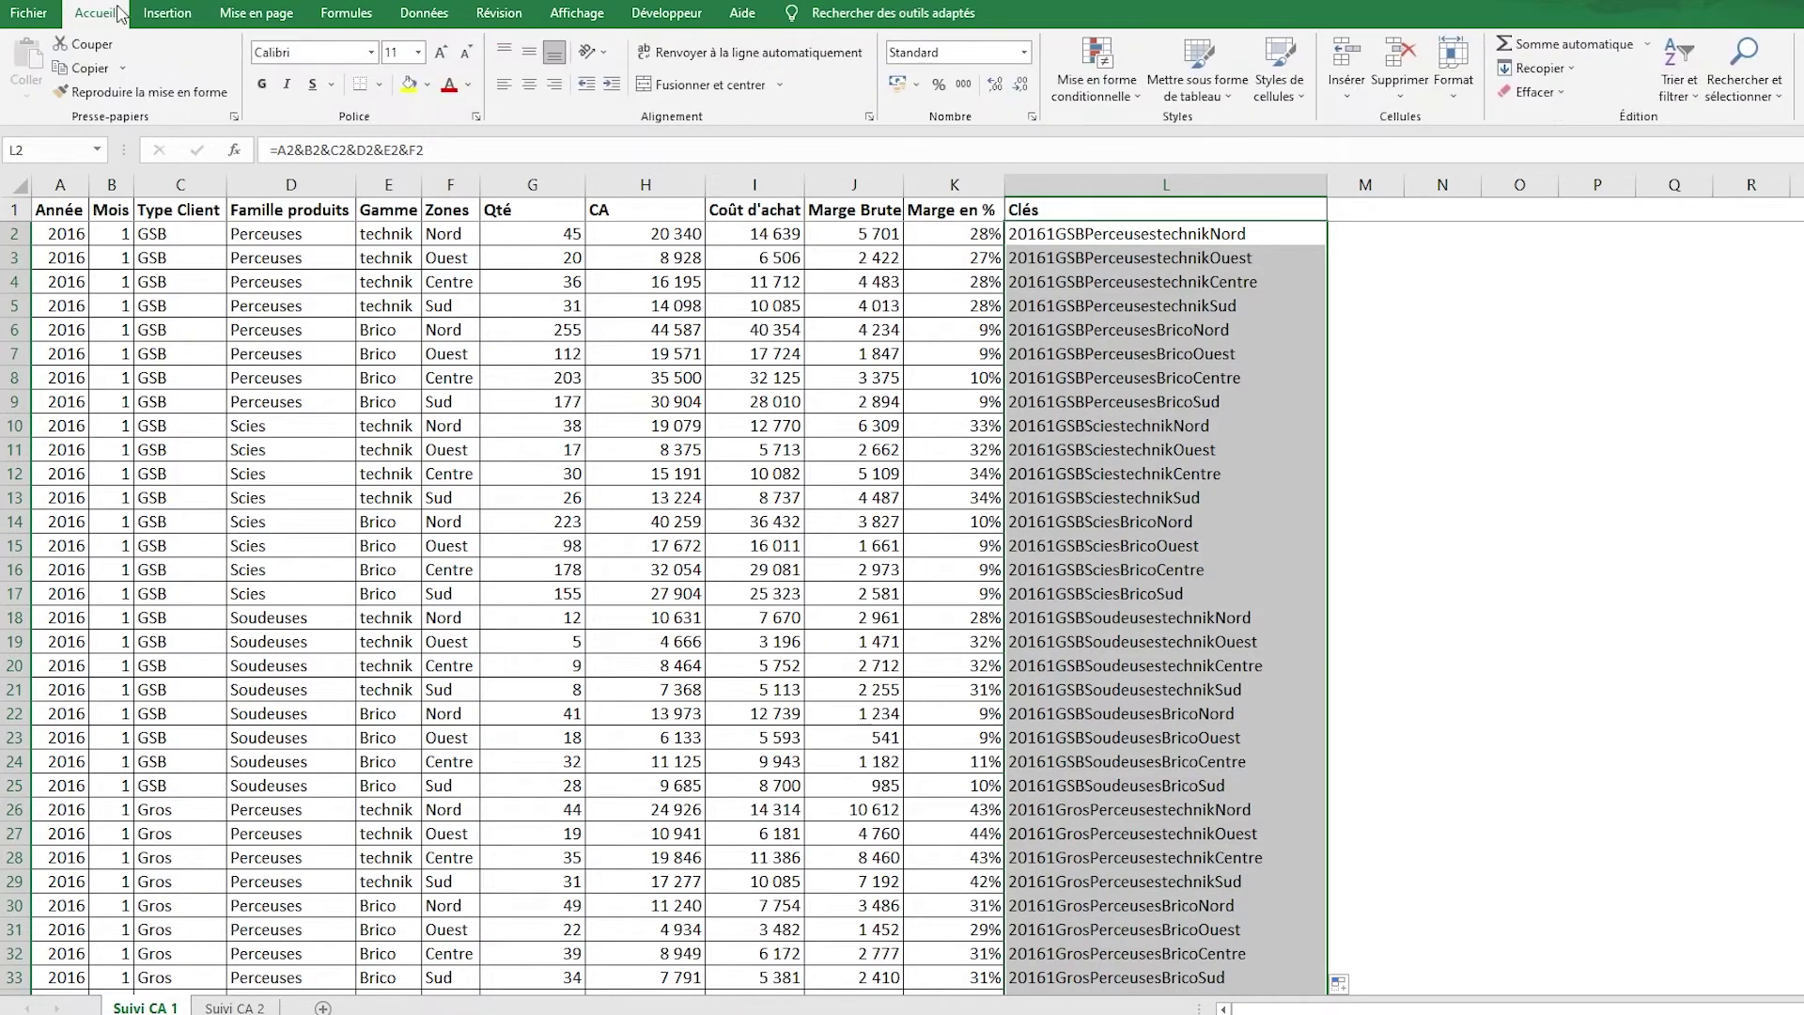
{"action": "left_click", "coordinate": [380, 84]}
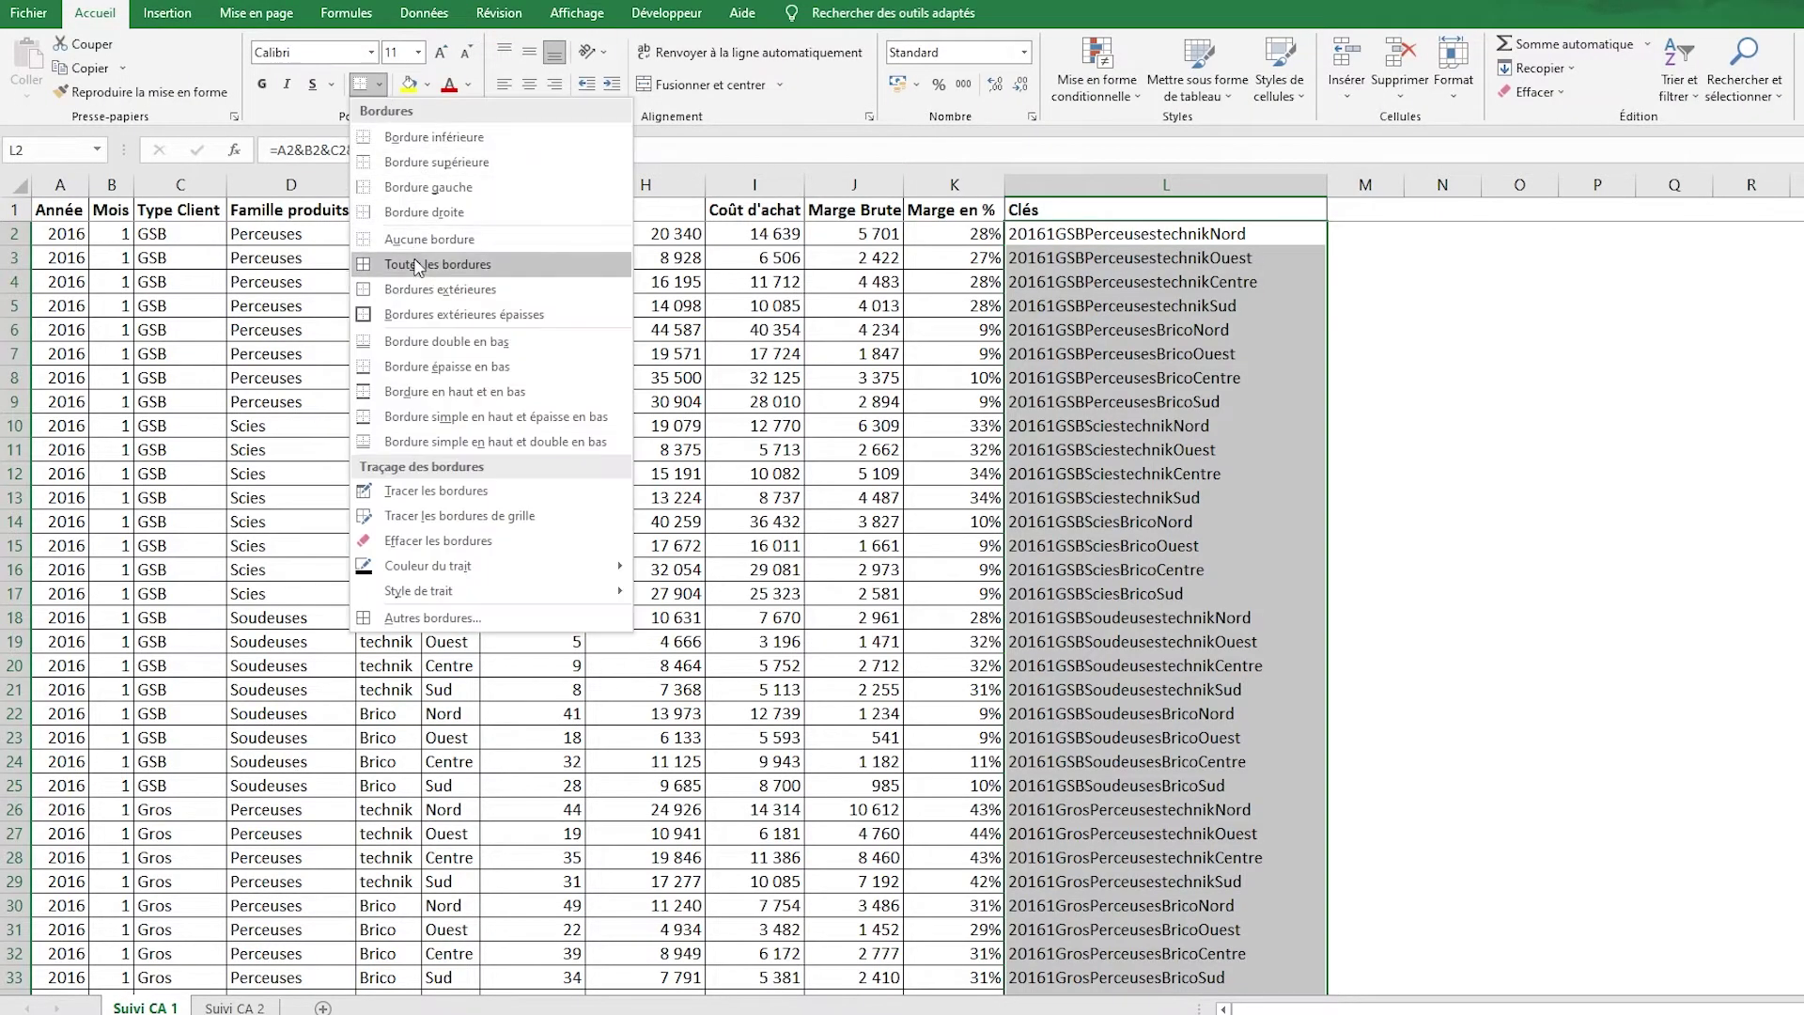
{"action": "left_click", "coordinate": [419, 234]}
{"action": "key", "text": "ctrl+End"}
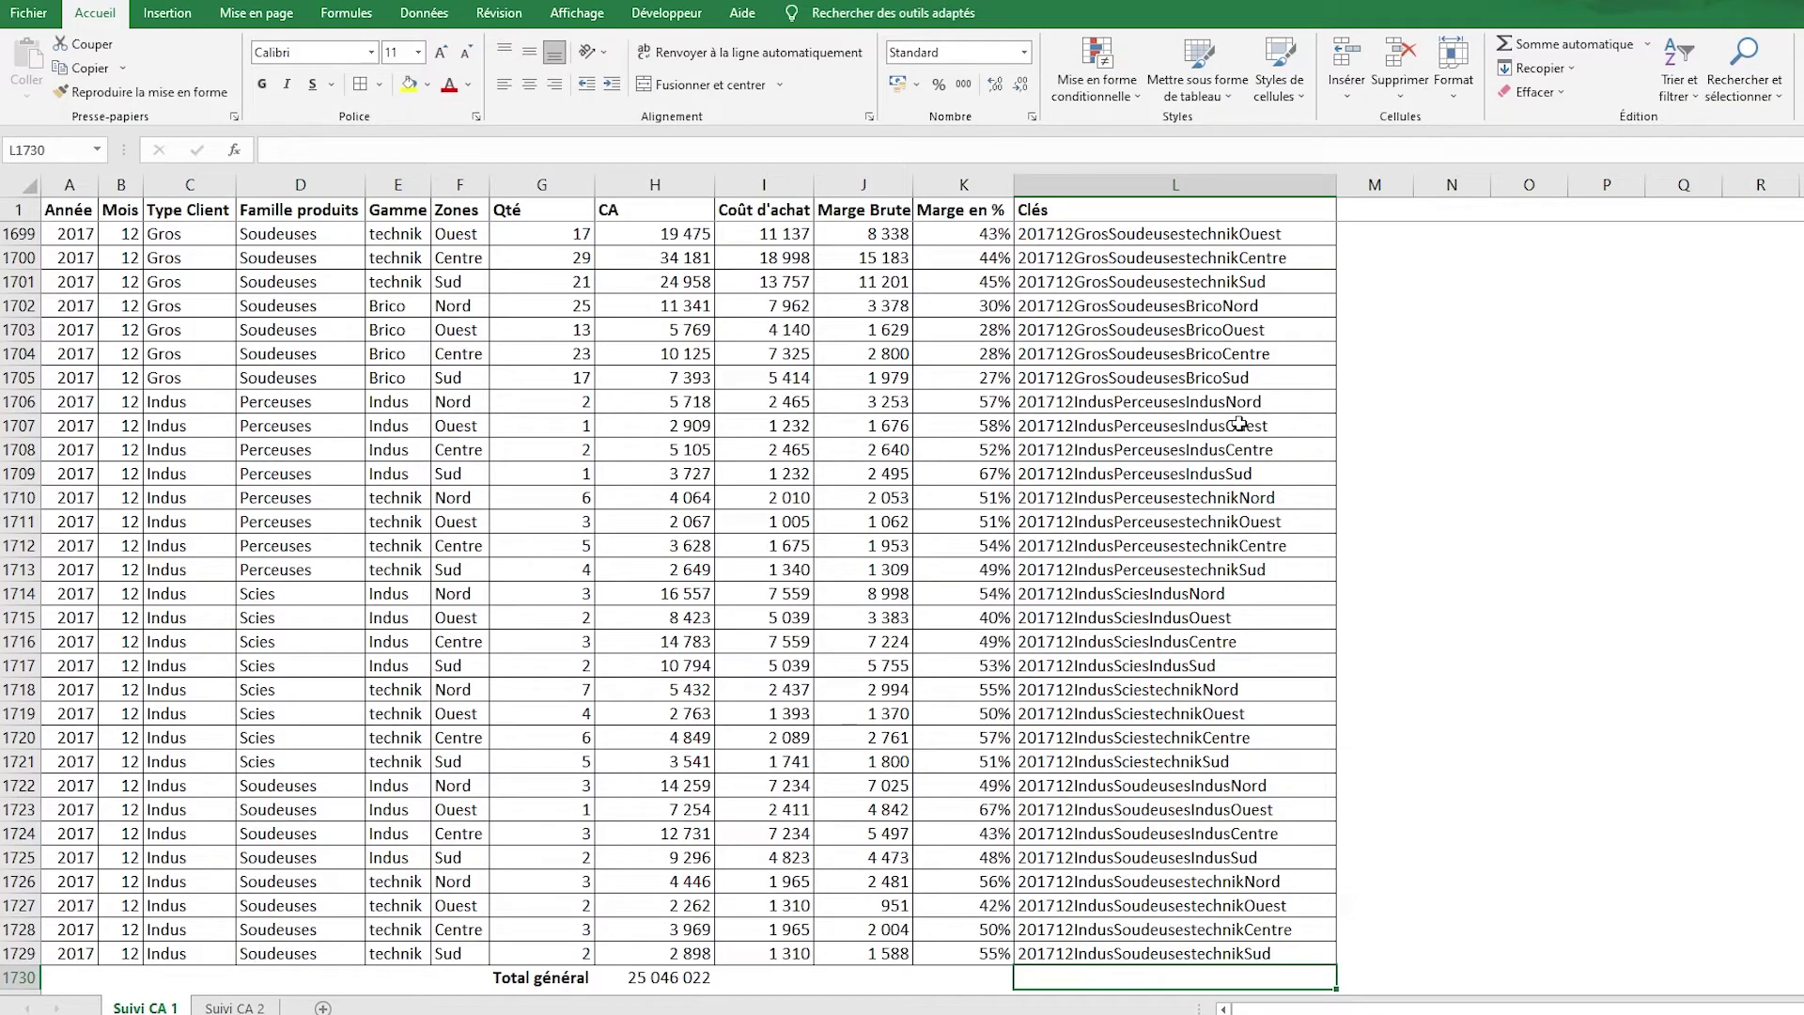
{"action": "key", "text": "ctrl+Up"}
{"action": "key", "text": "ctrl+Up"}
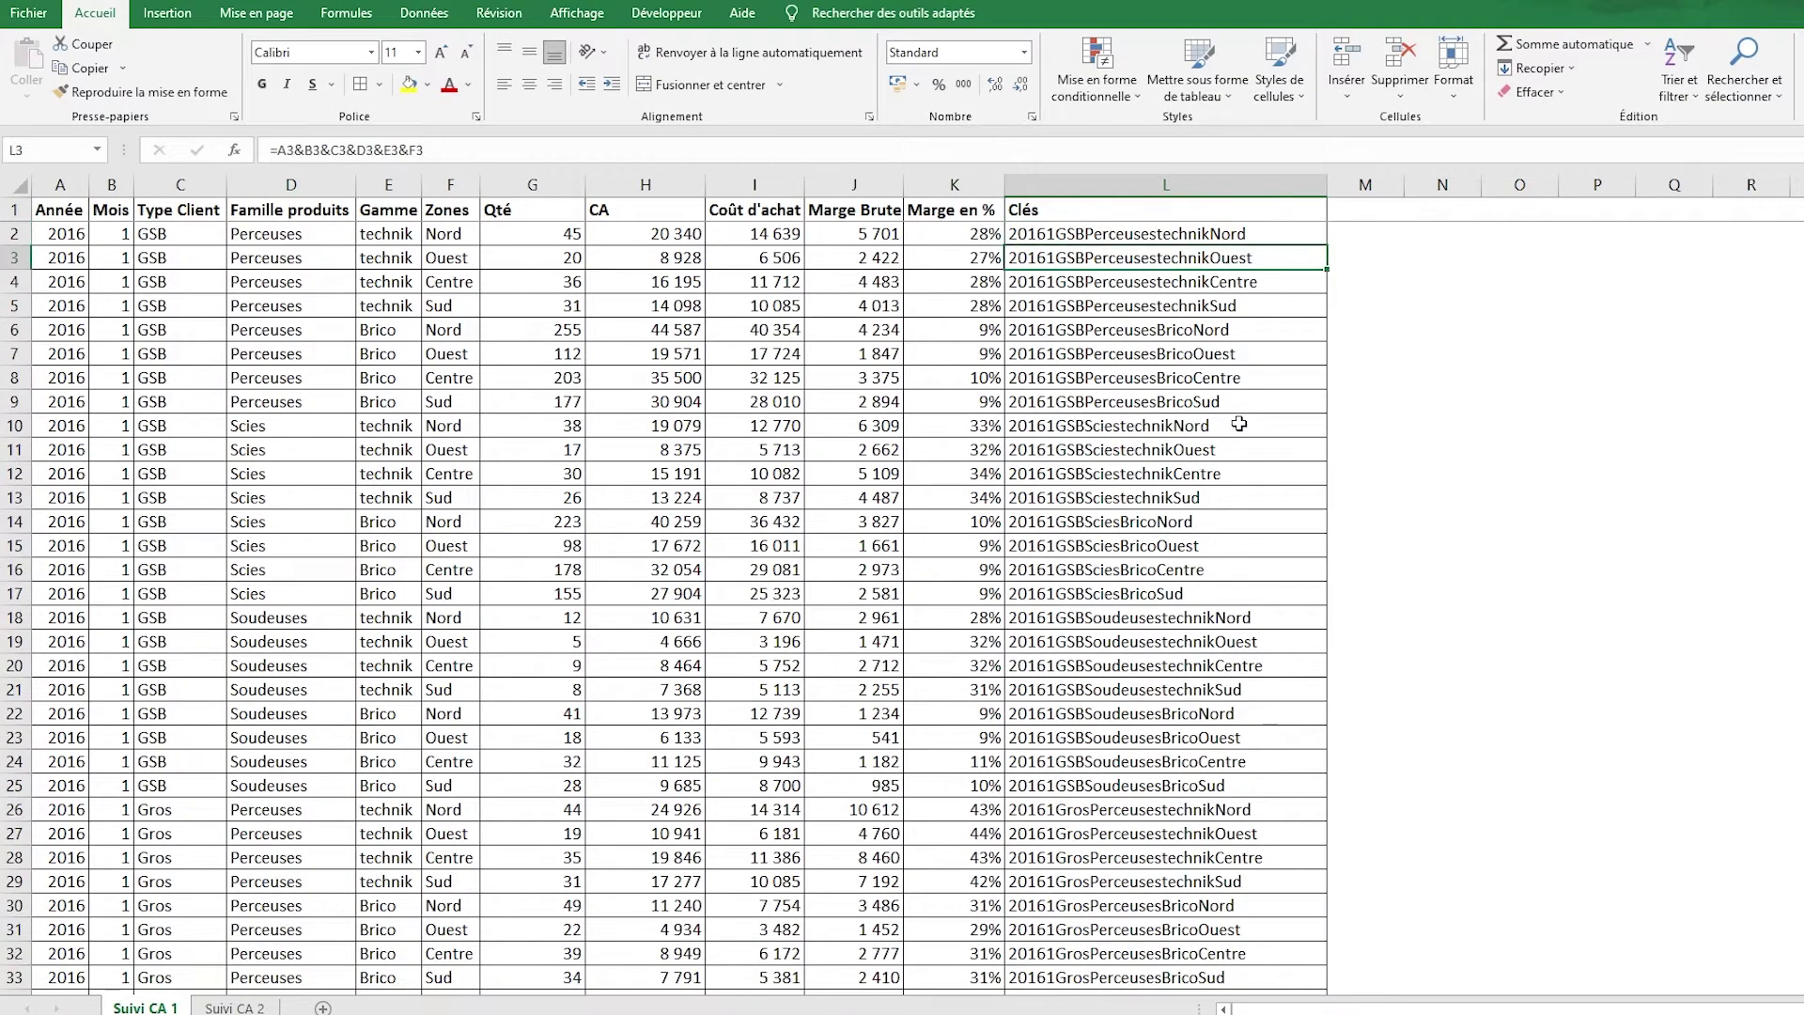
{"action": "key", "text": "Up"}
Add a "Clés" column header in cell L1 of the Suivi CA 2 sheet.
{"action": "key", "text": "ctrl+Page_Down"}
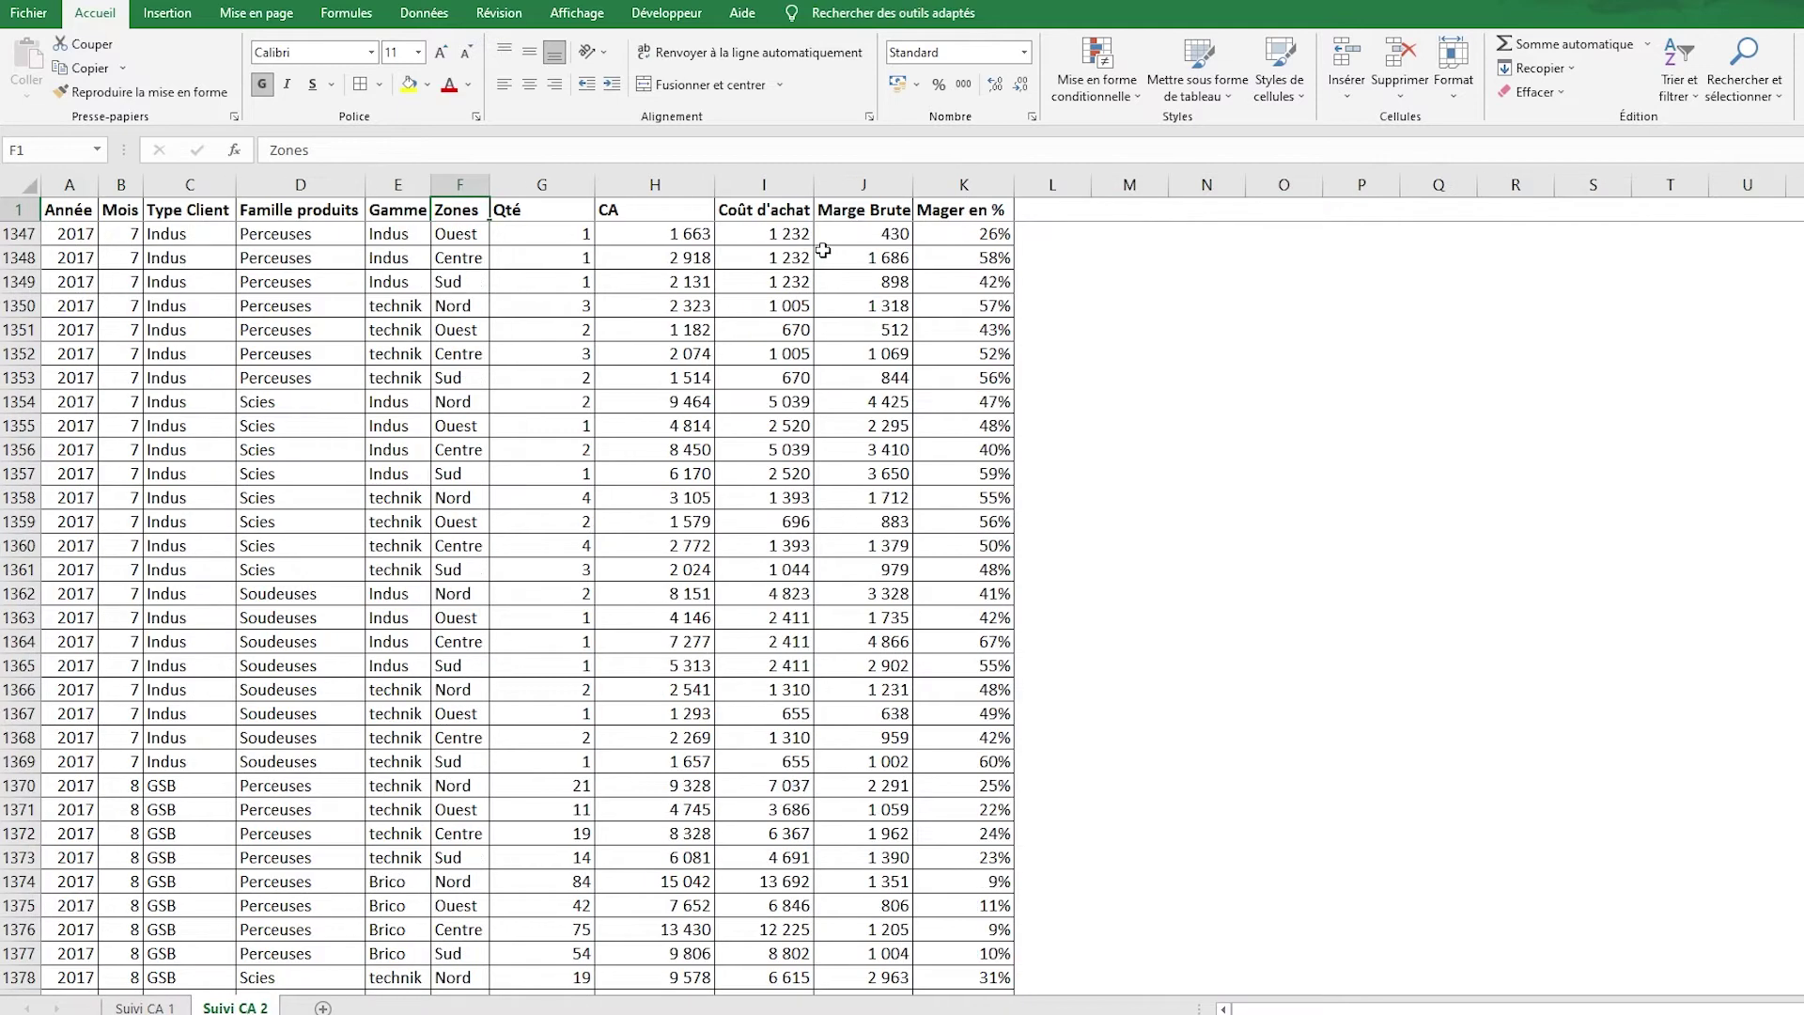
{"action": "left_click", "coordinate": [1022, 211]}
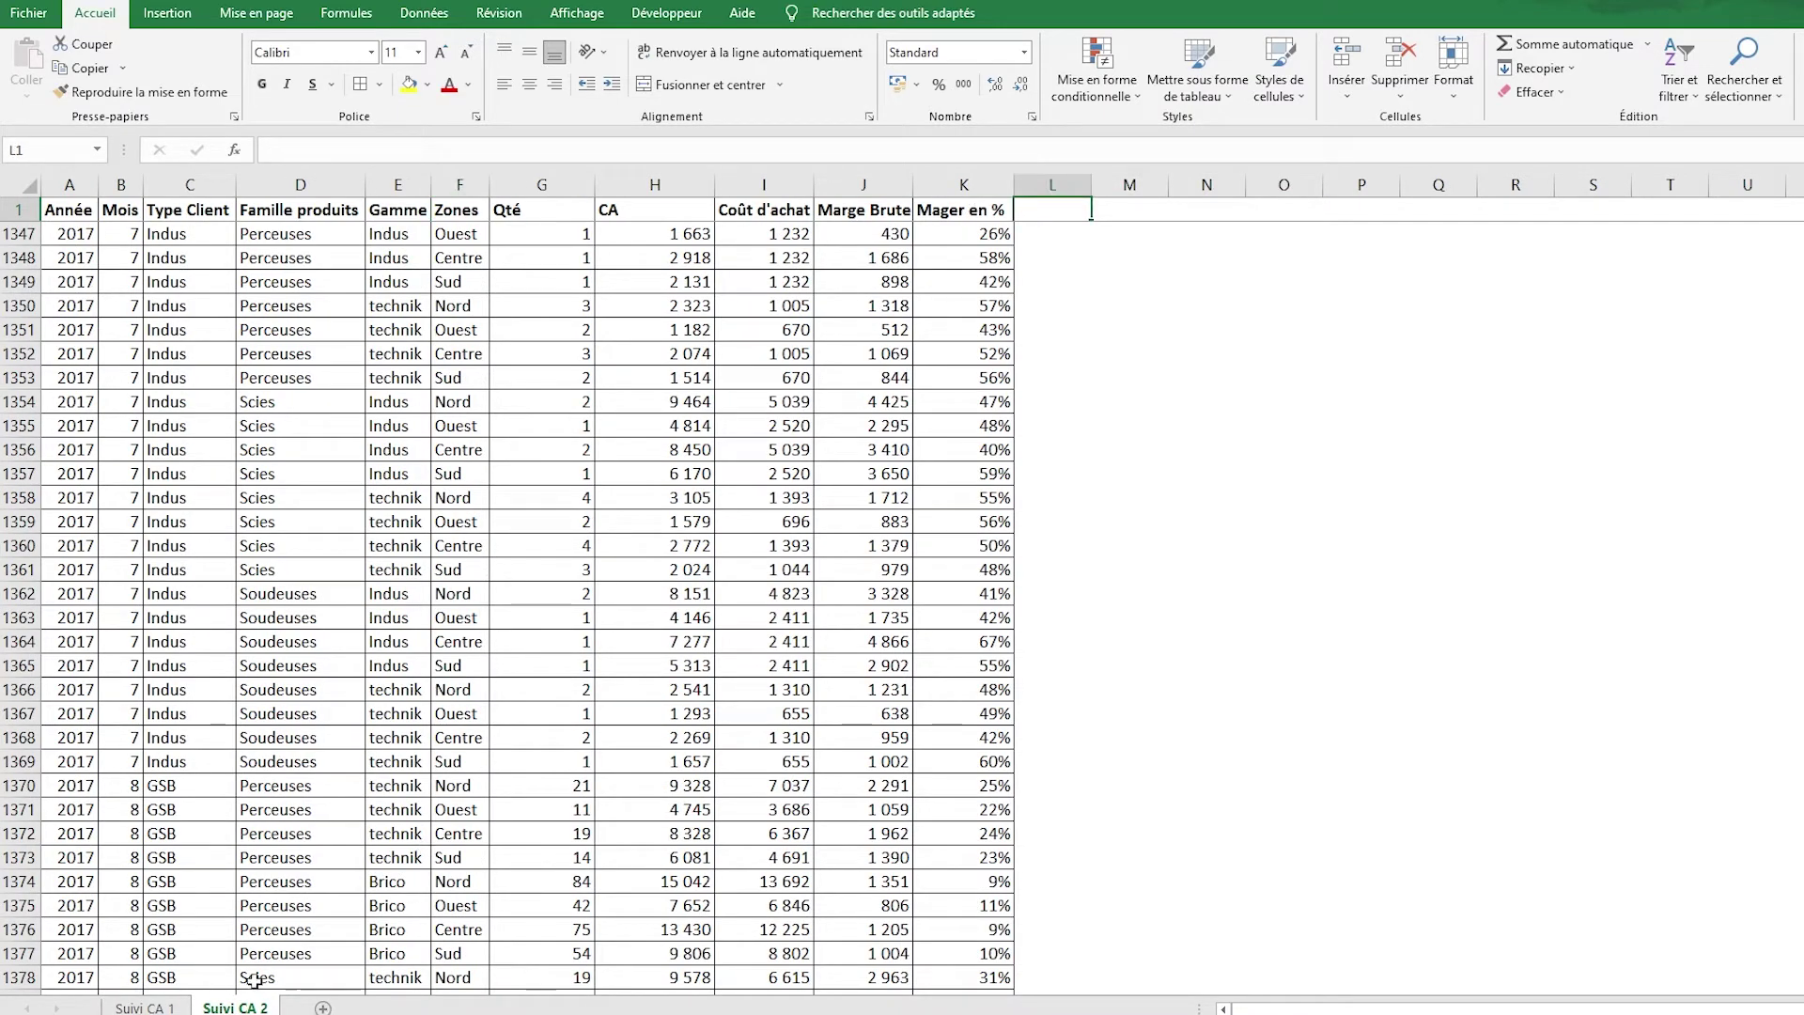
{"action": "left_click", "coordinate": [141, 1007]}
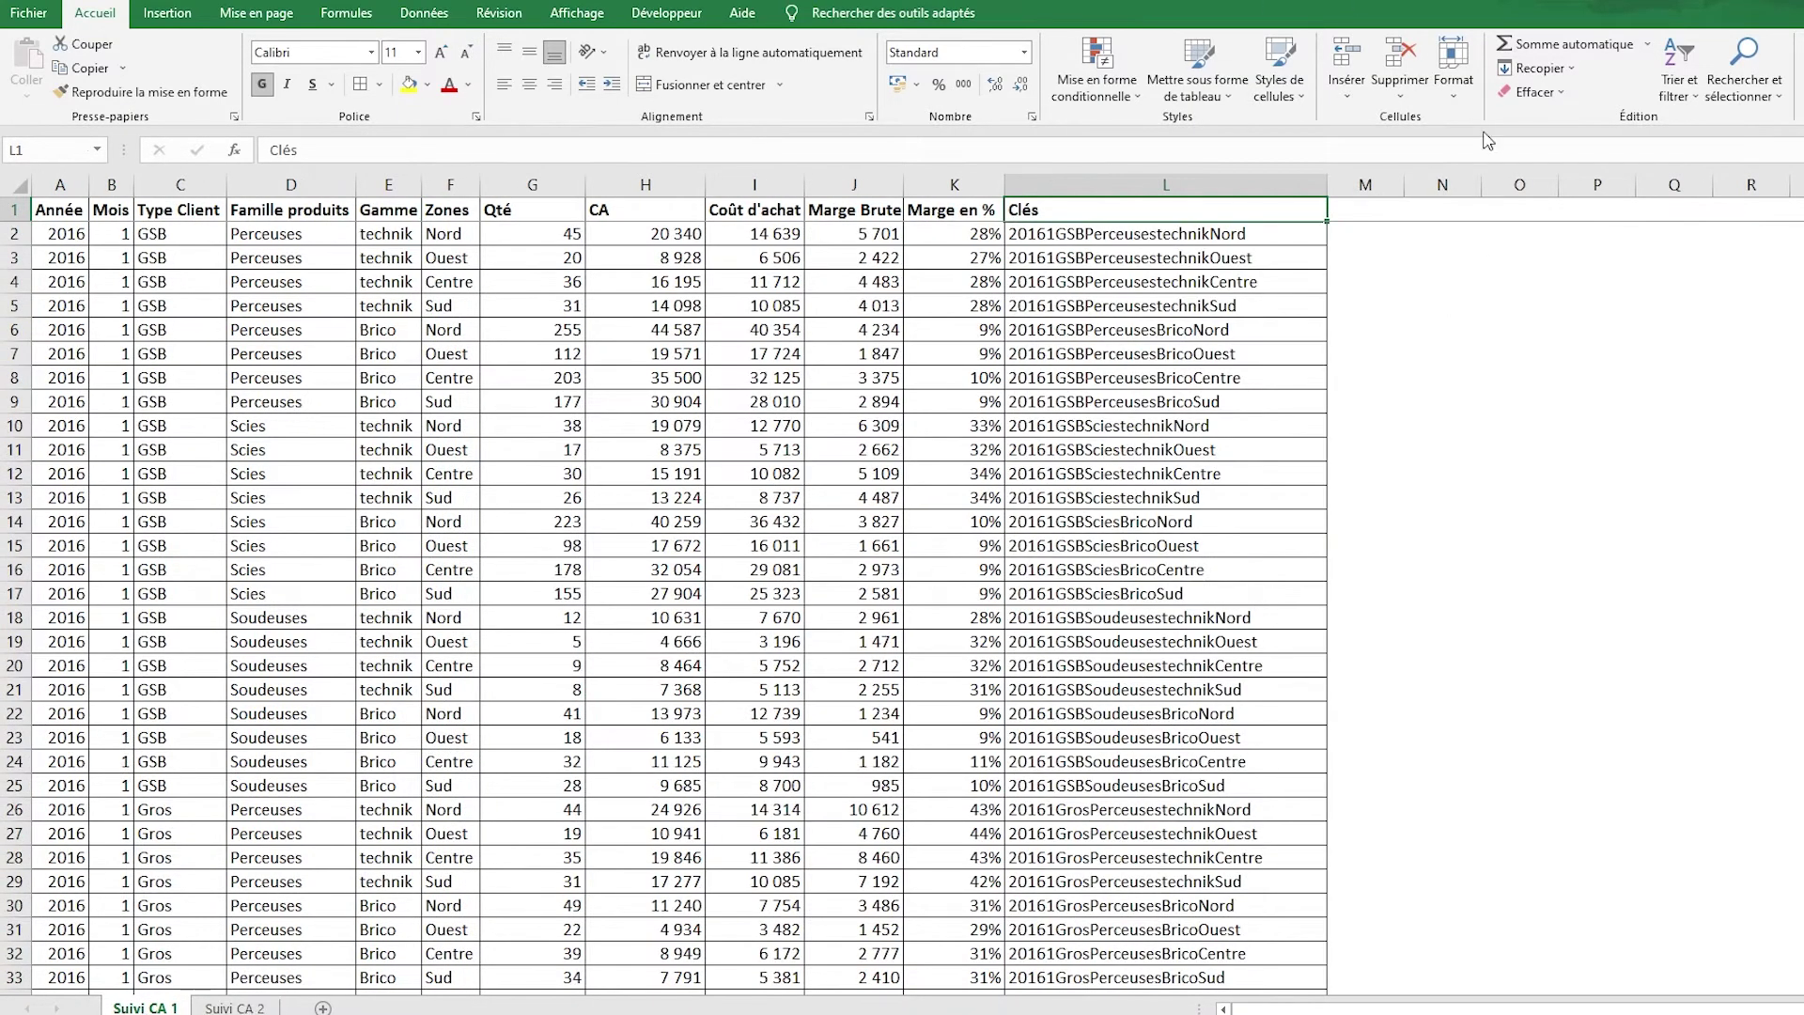
{"action": "left_click", "coordinate": [230, 1006]}
{"action": "type", "text": "Ck"}
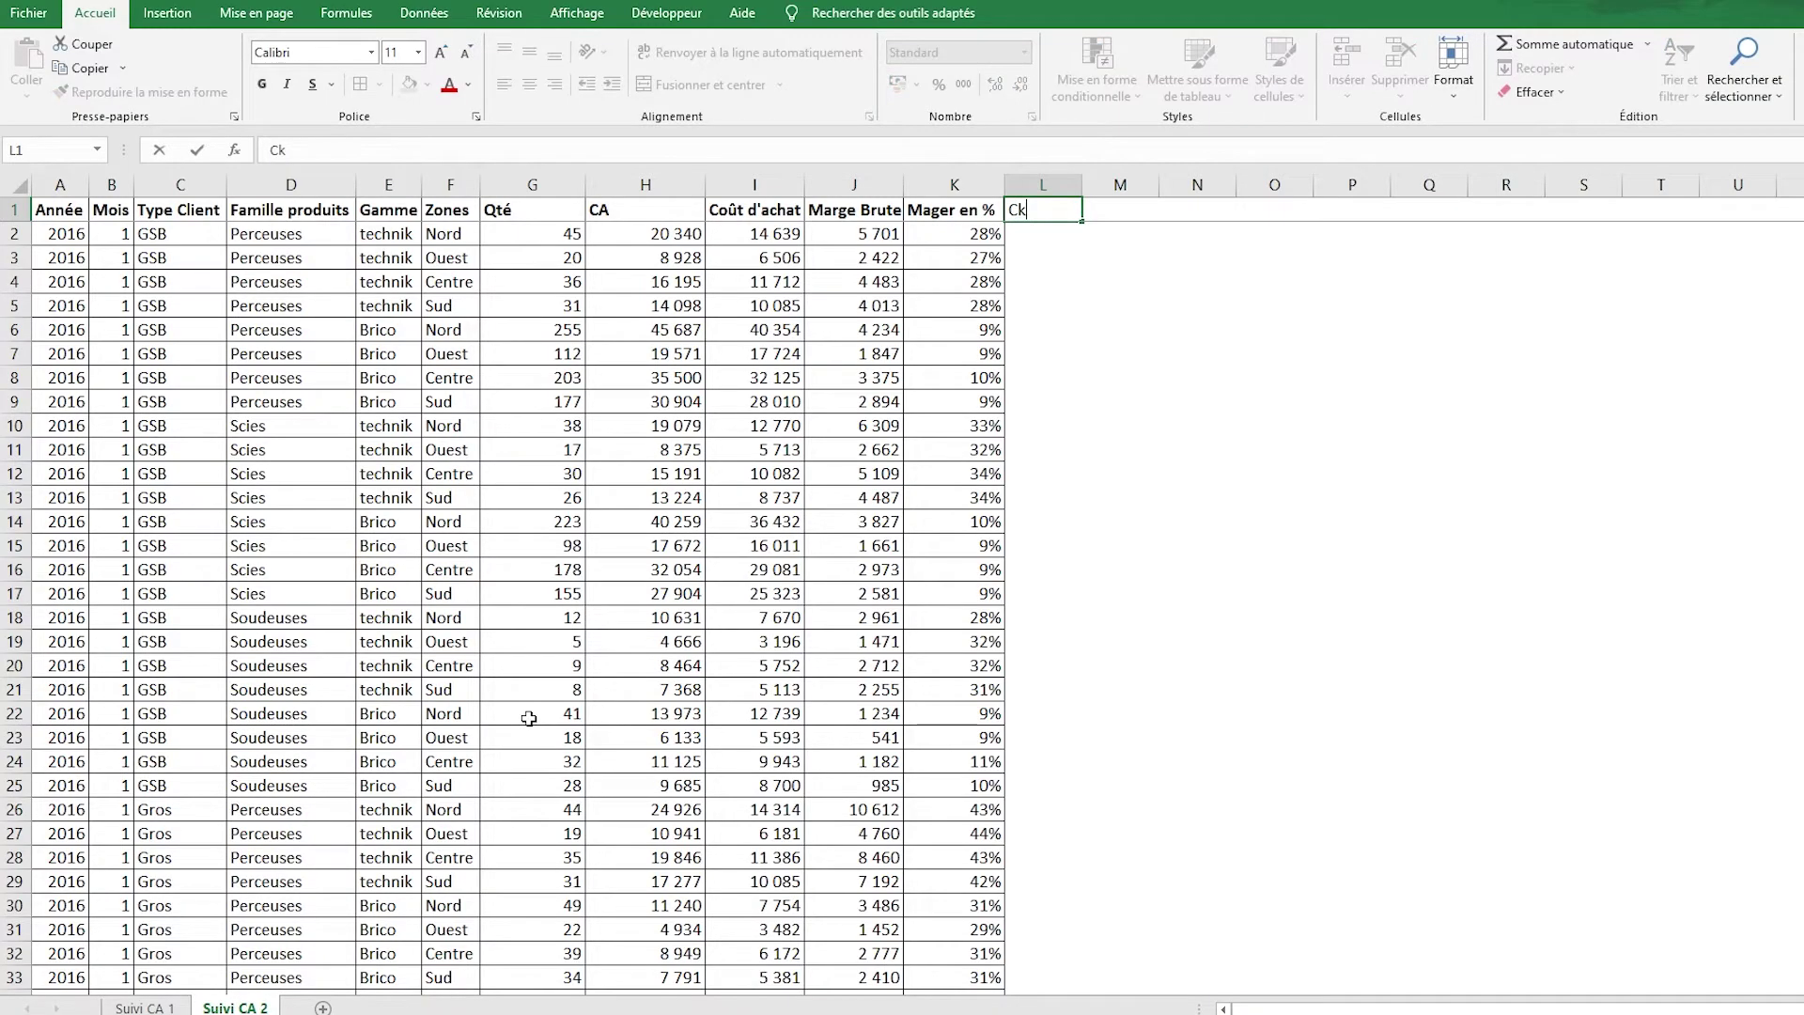
{"action": "type", "text": "lés"}
{"action": "key", "text": "Return"}
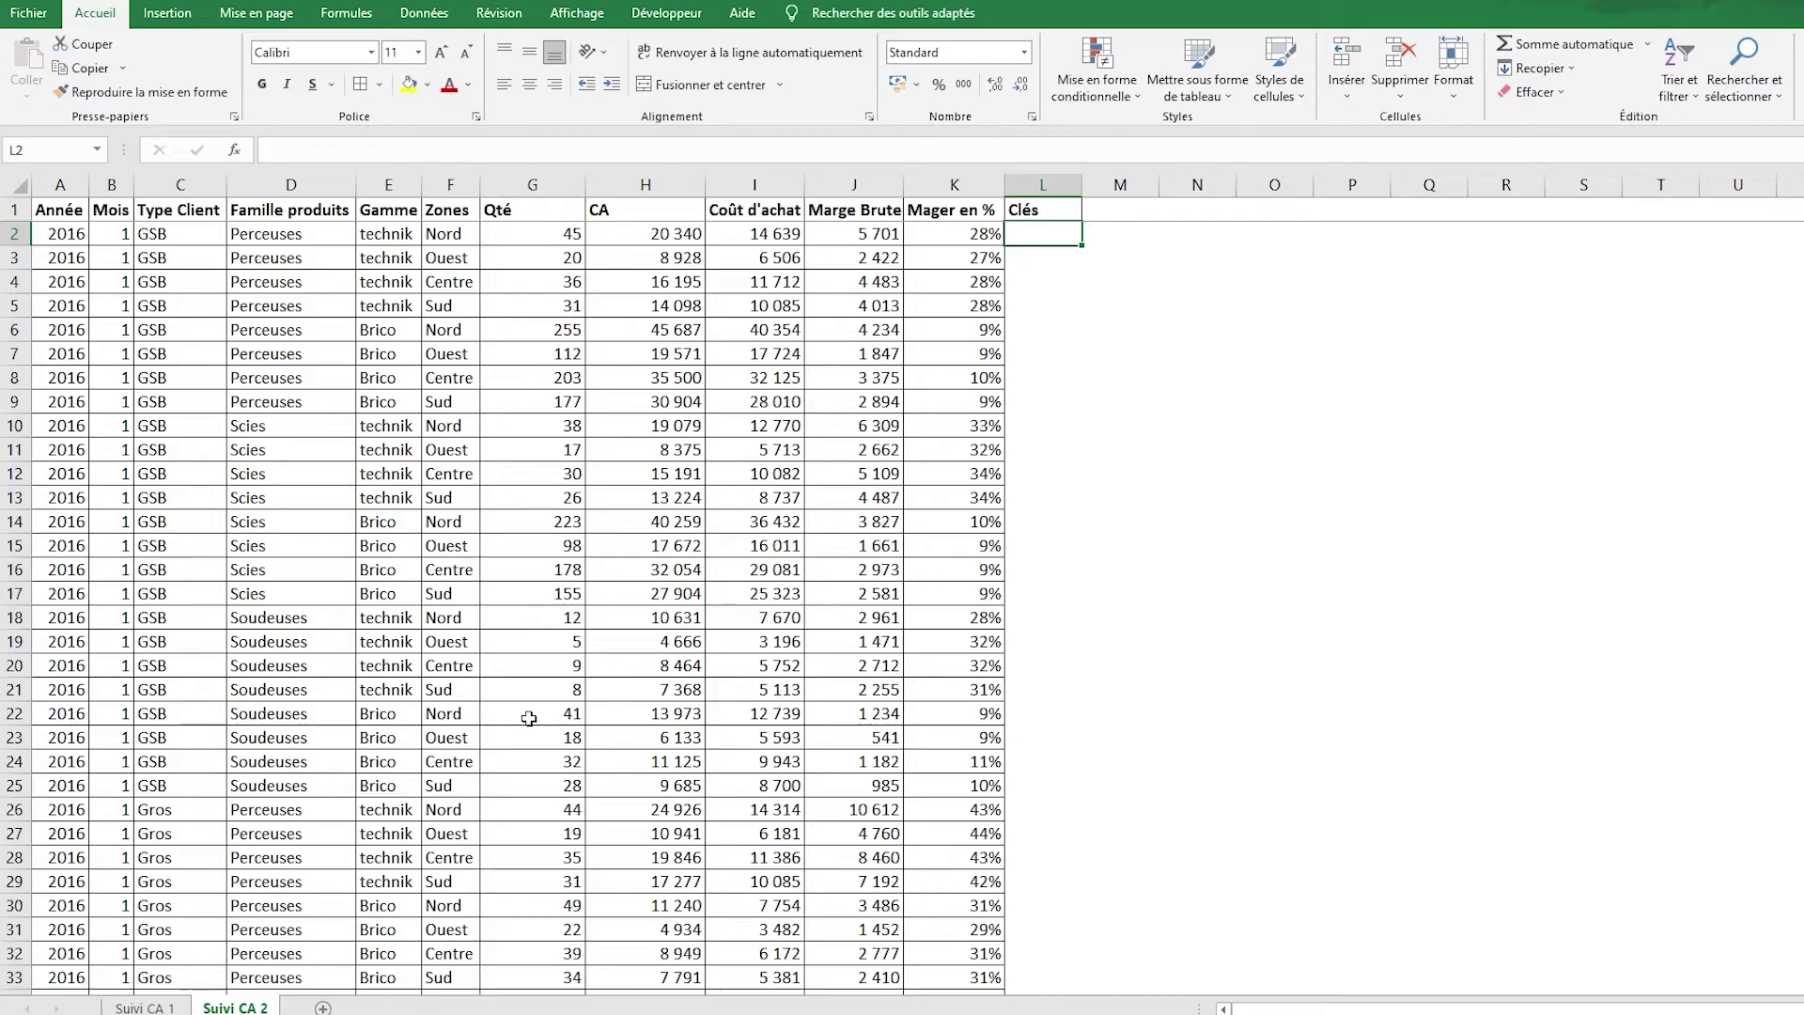
Build the key in L2 of Suivi CA 2 by concatenating the row's first six columns with =A2&B2&C2&D2&E2&F2.
{"action": "type", "text": "="}
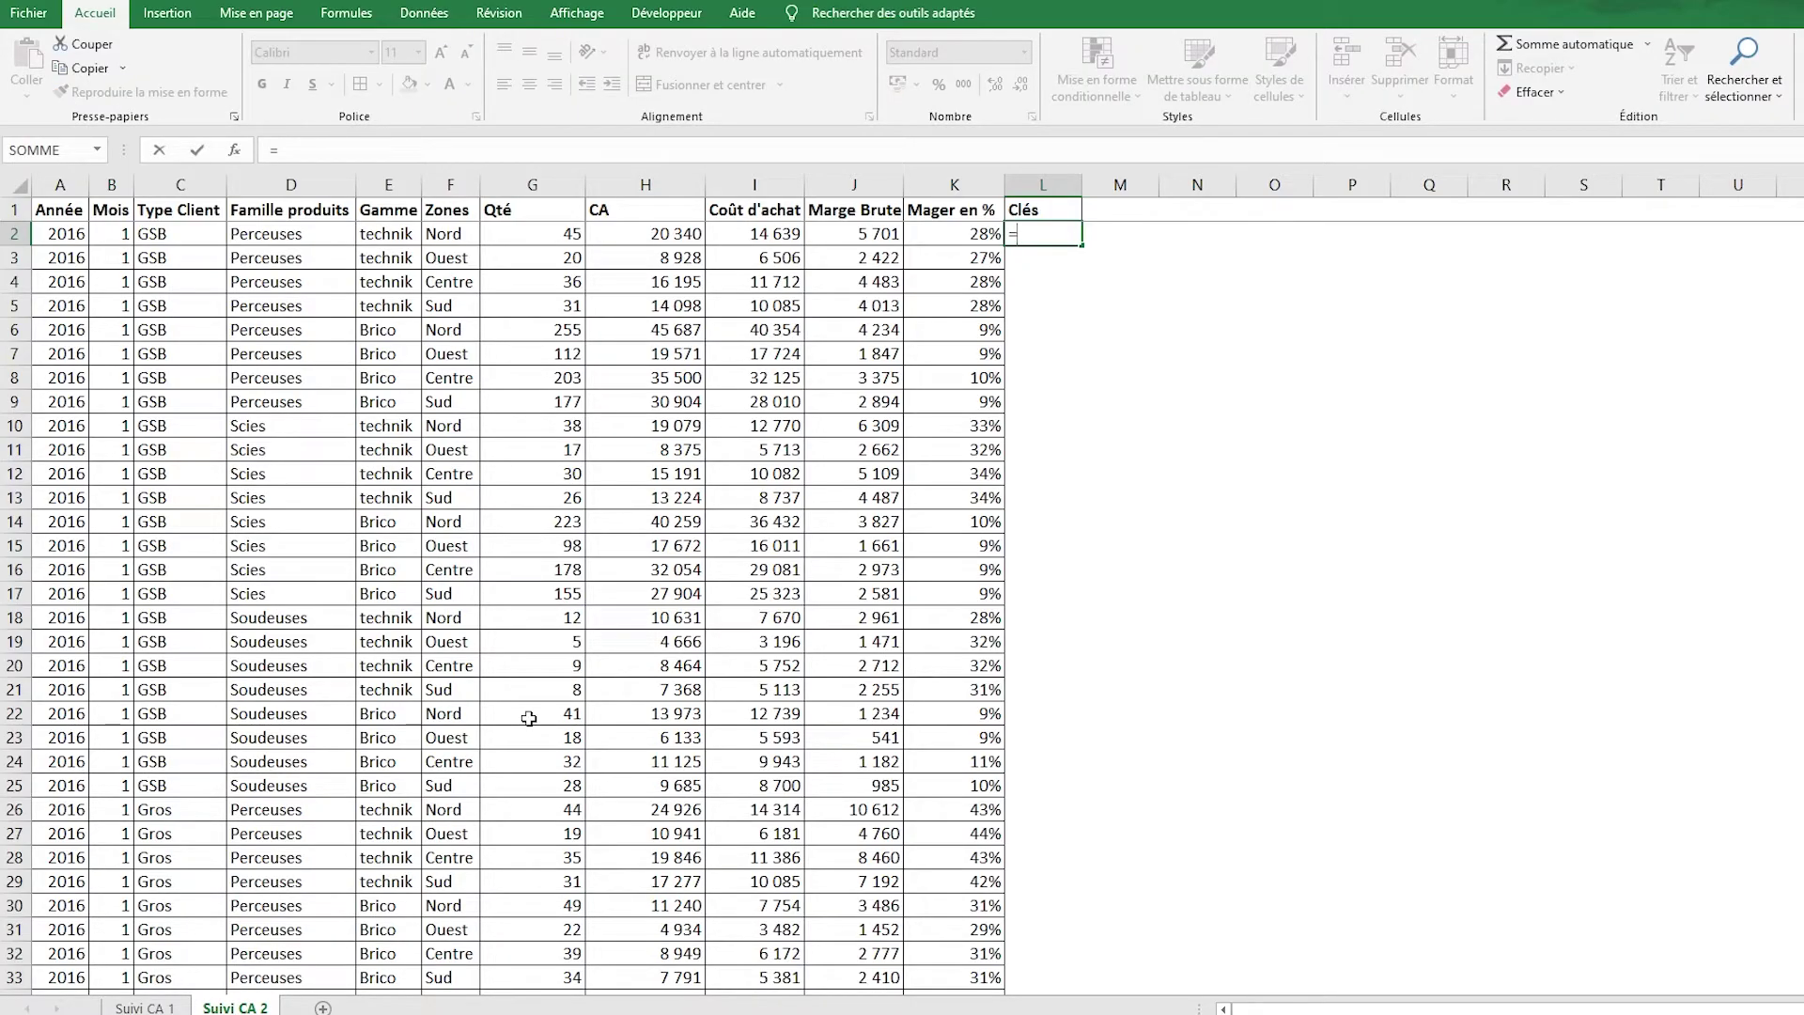
{"action": "left_click", "coordinate": [66, 233]}
{"action": "type", "text": "&"}
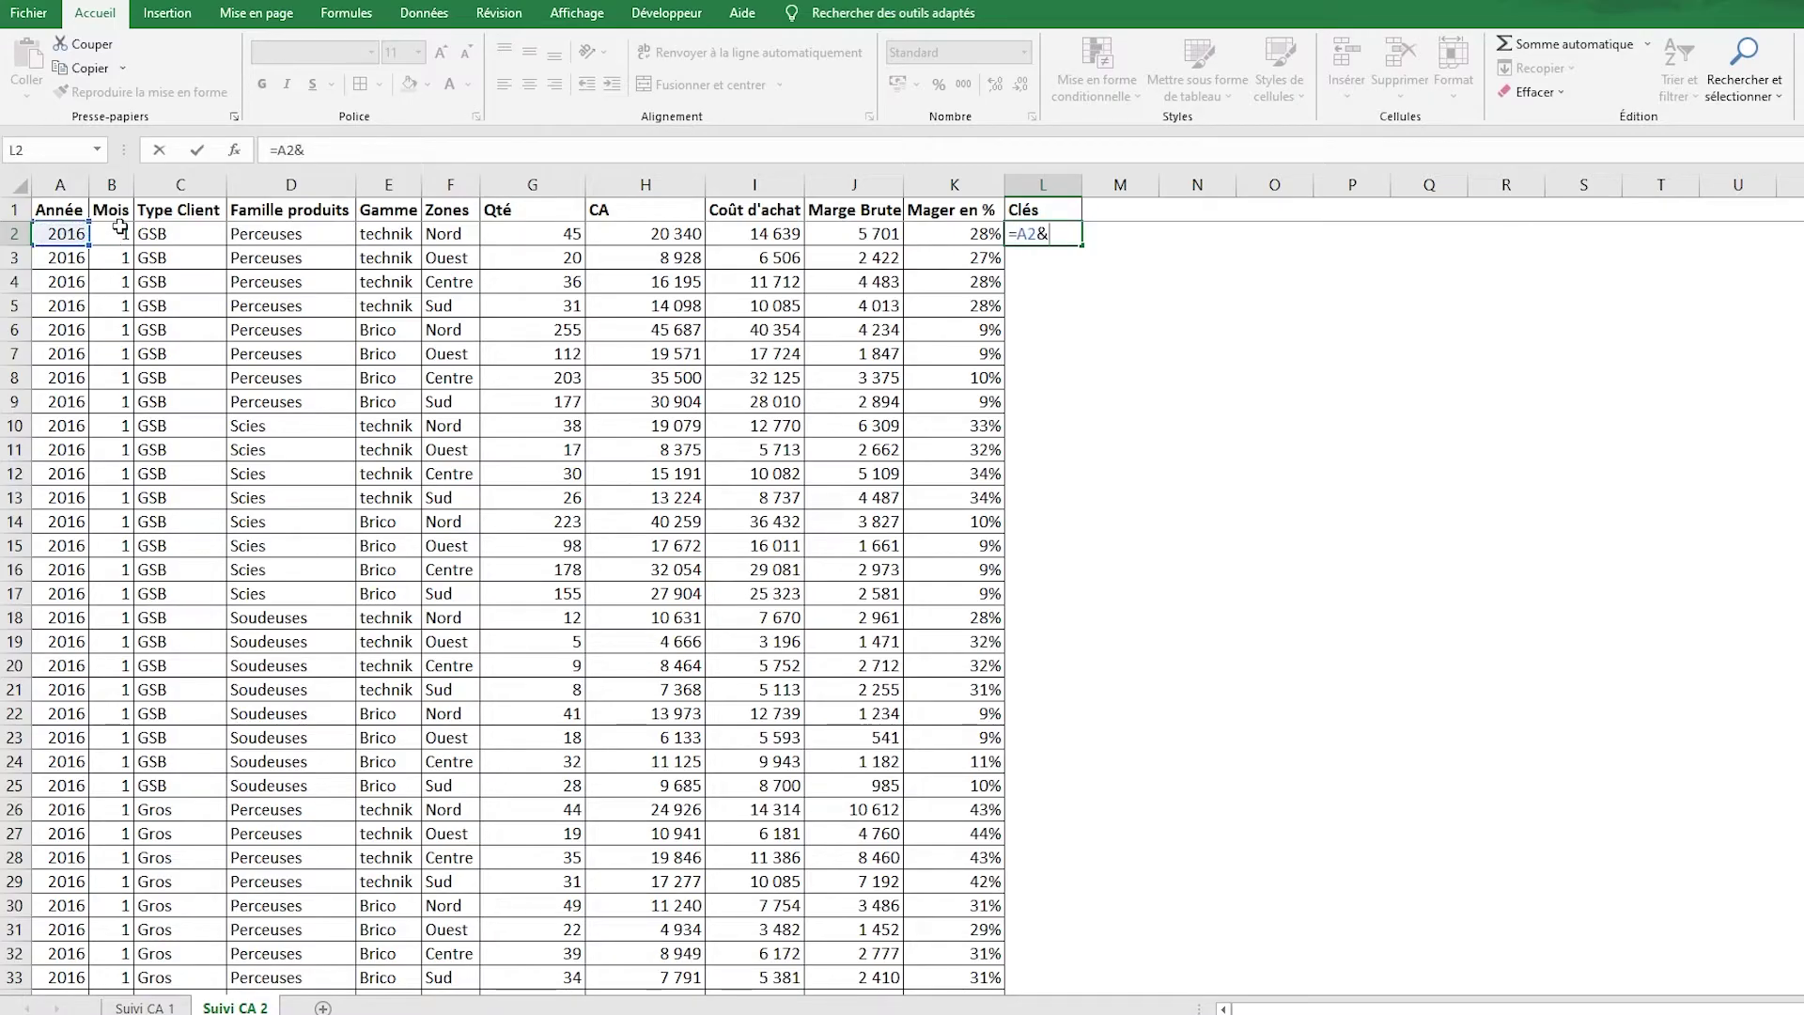
{"action": "left_click", "coordinate": [115, 230]}
{"action": "type", "text": "&"}
{"action": "left_click", "coordinate": [178, 233]}
{"action": "type", "text": "&"}
{"action": "left_click", "coordinate": [289, 225]}
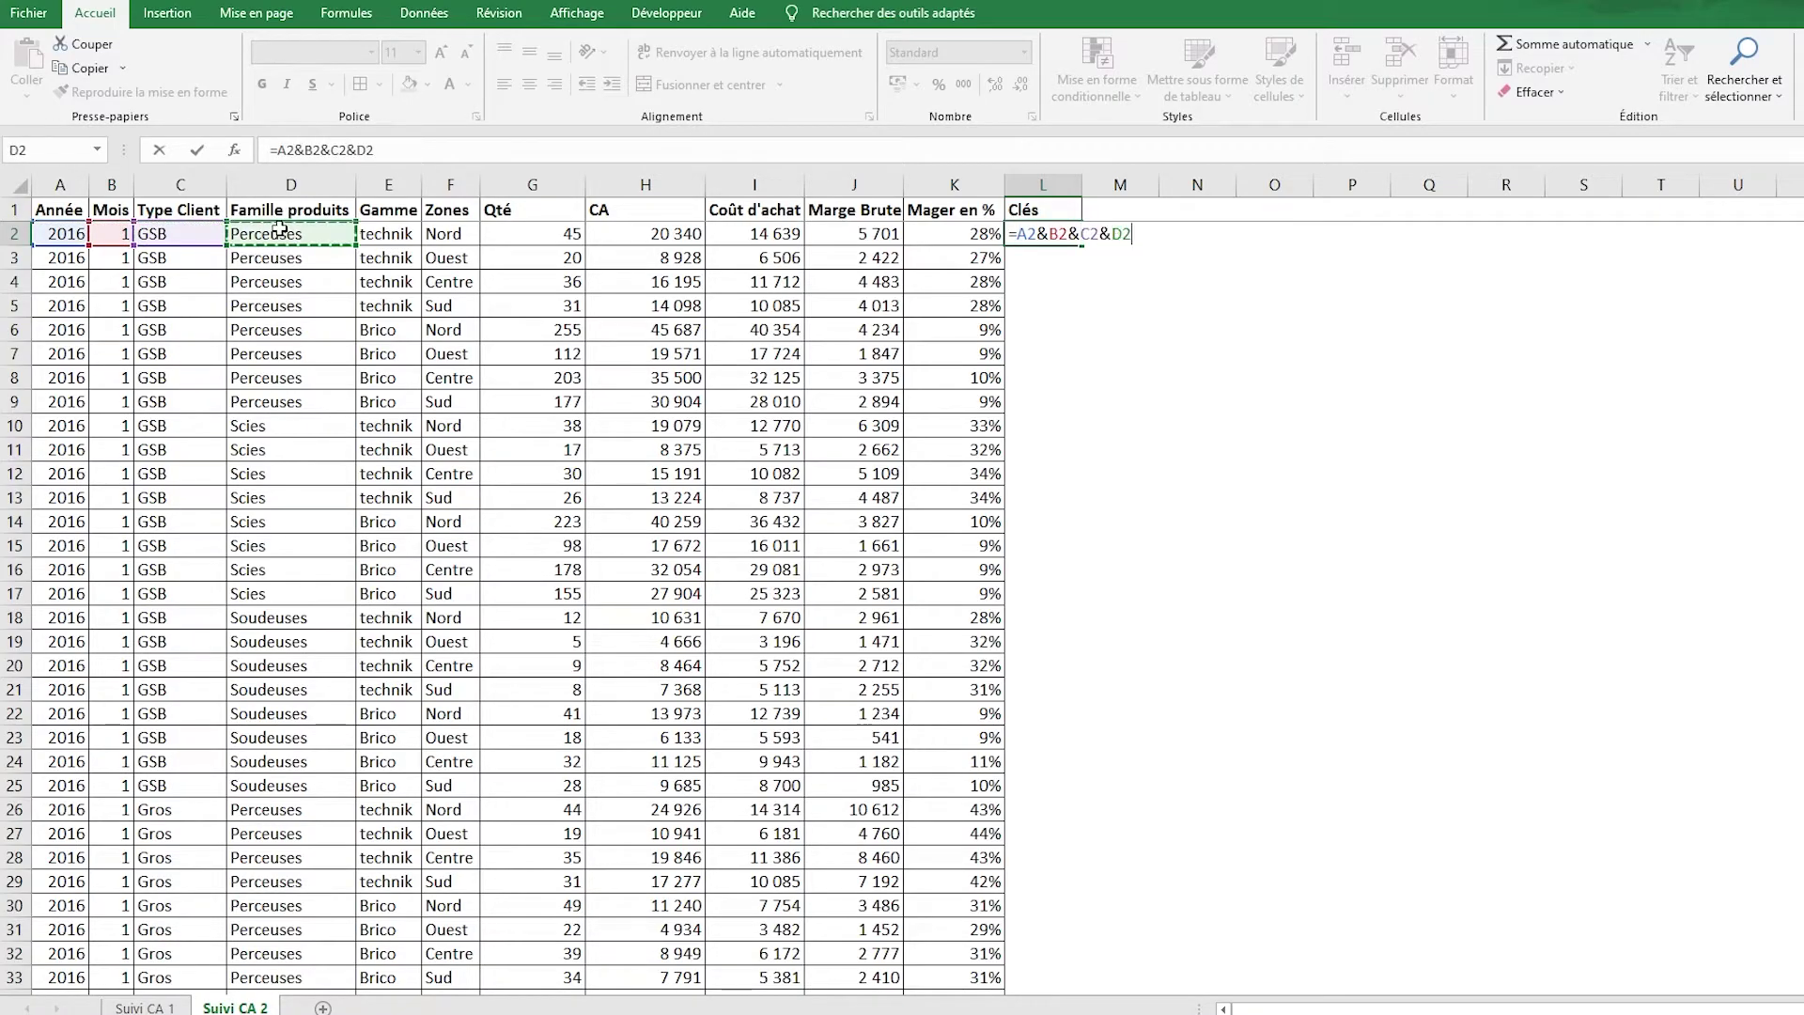
{"action": "type", "text": "&"}
{"action": "left_click", "coordinate": [398, 228]}
{"action": "type", "text": "&"}
{"action": "left_click", "coordinate": [447, 233]}
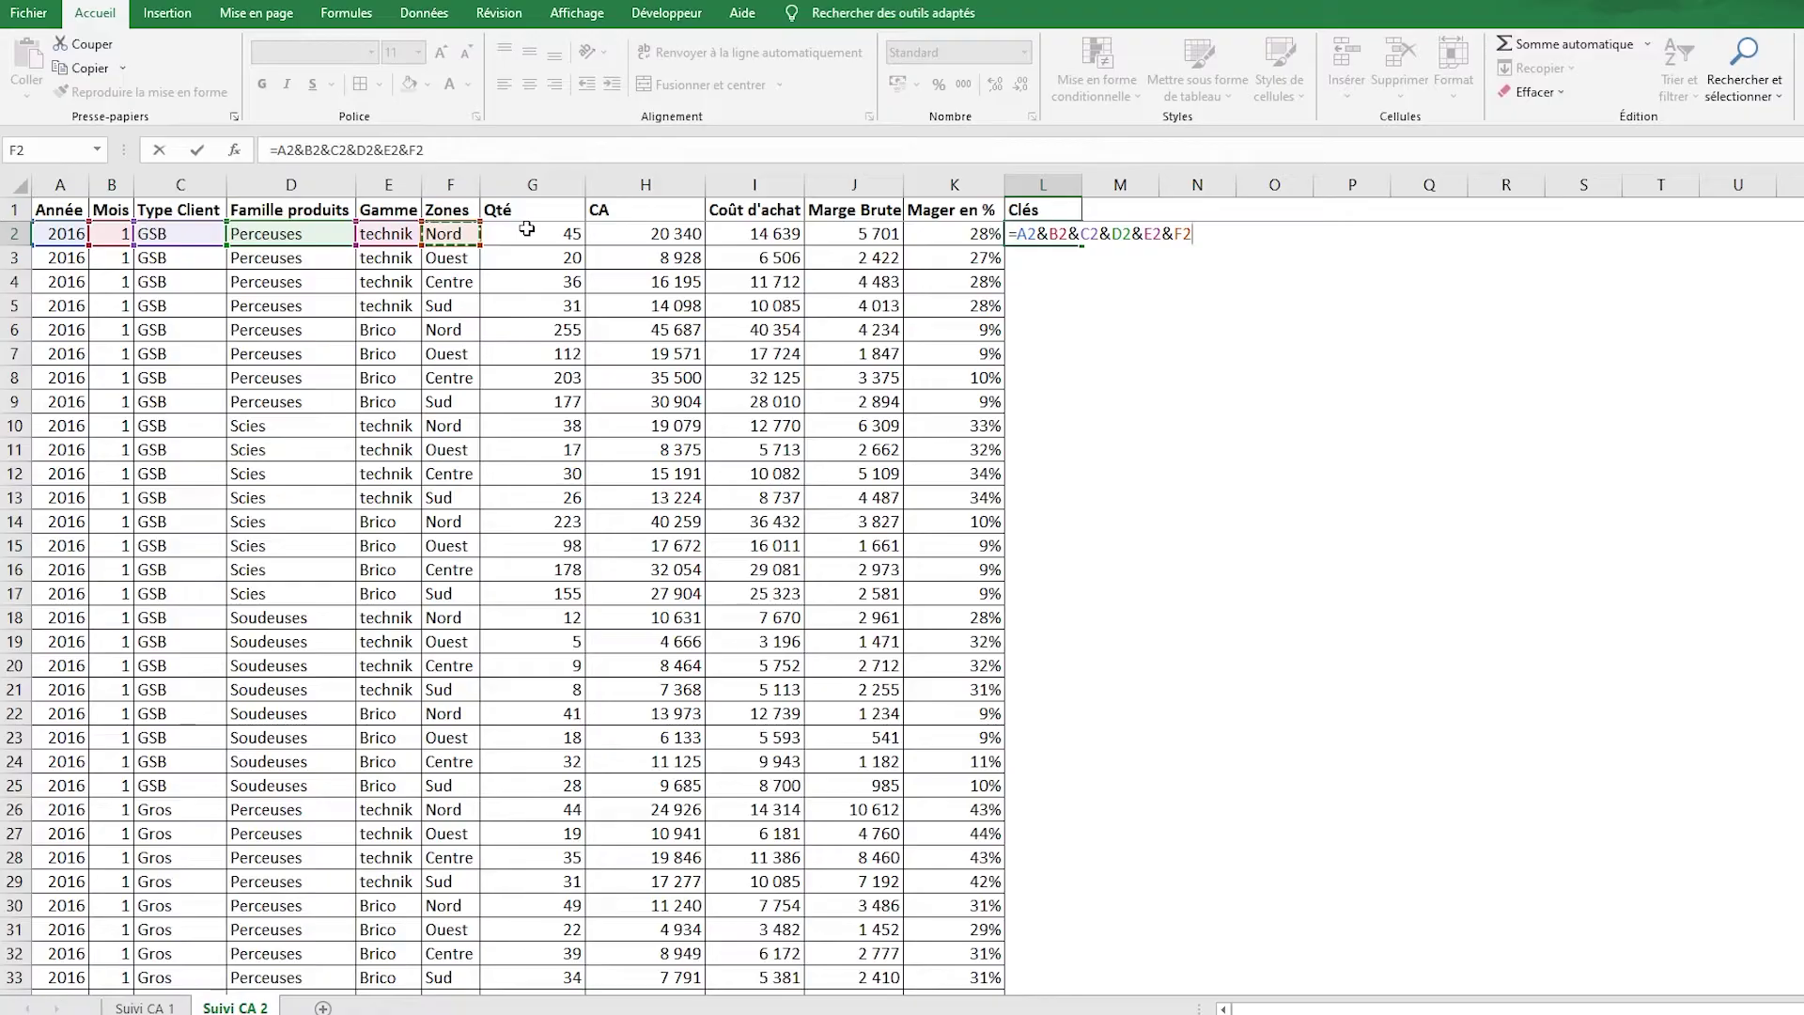
{"action": "key", "text": "Return"}
Fill the L2 key formula down the Suivi CA 2 table and apply all borders to the filled cells.
{"action": "key", "text": "Up"}
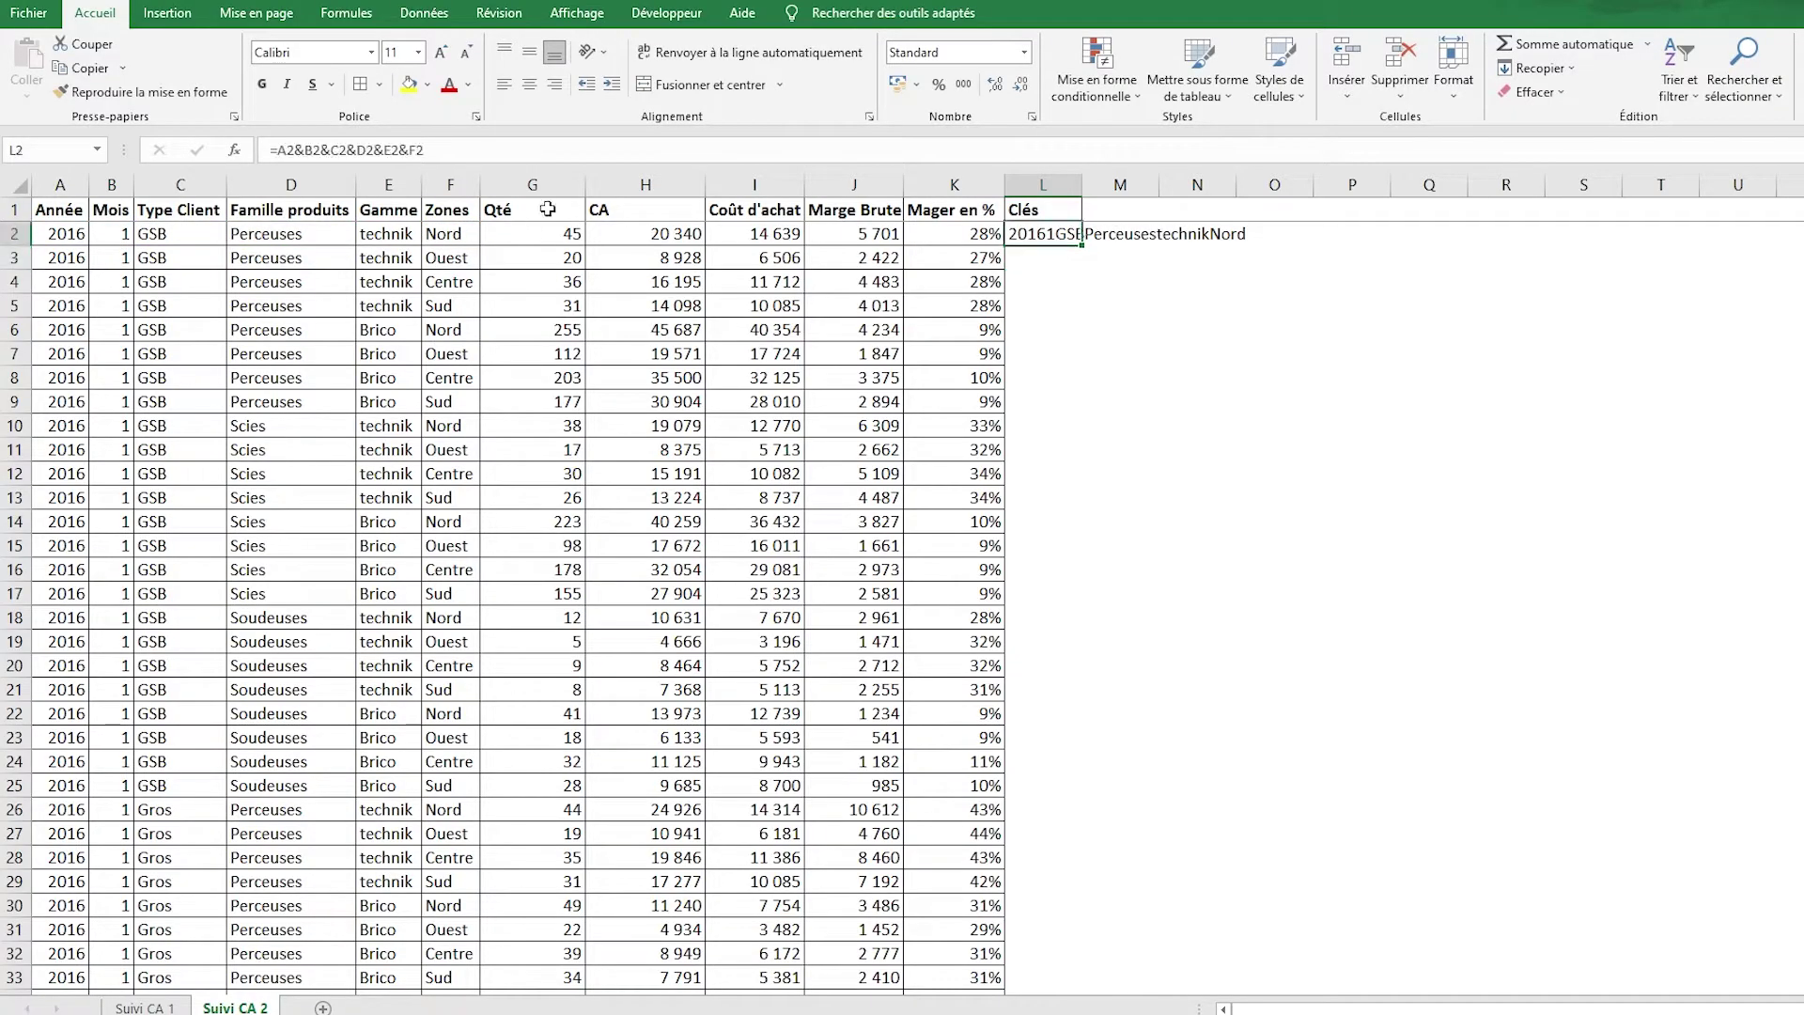
{"action": "double_click", "coordinate": [1086, 249]}
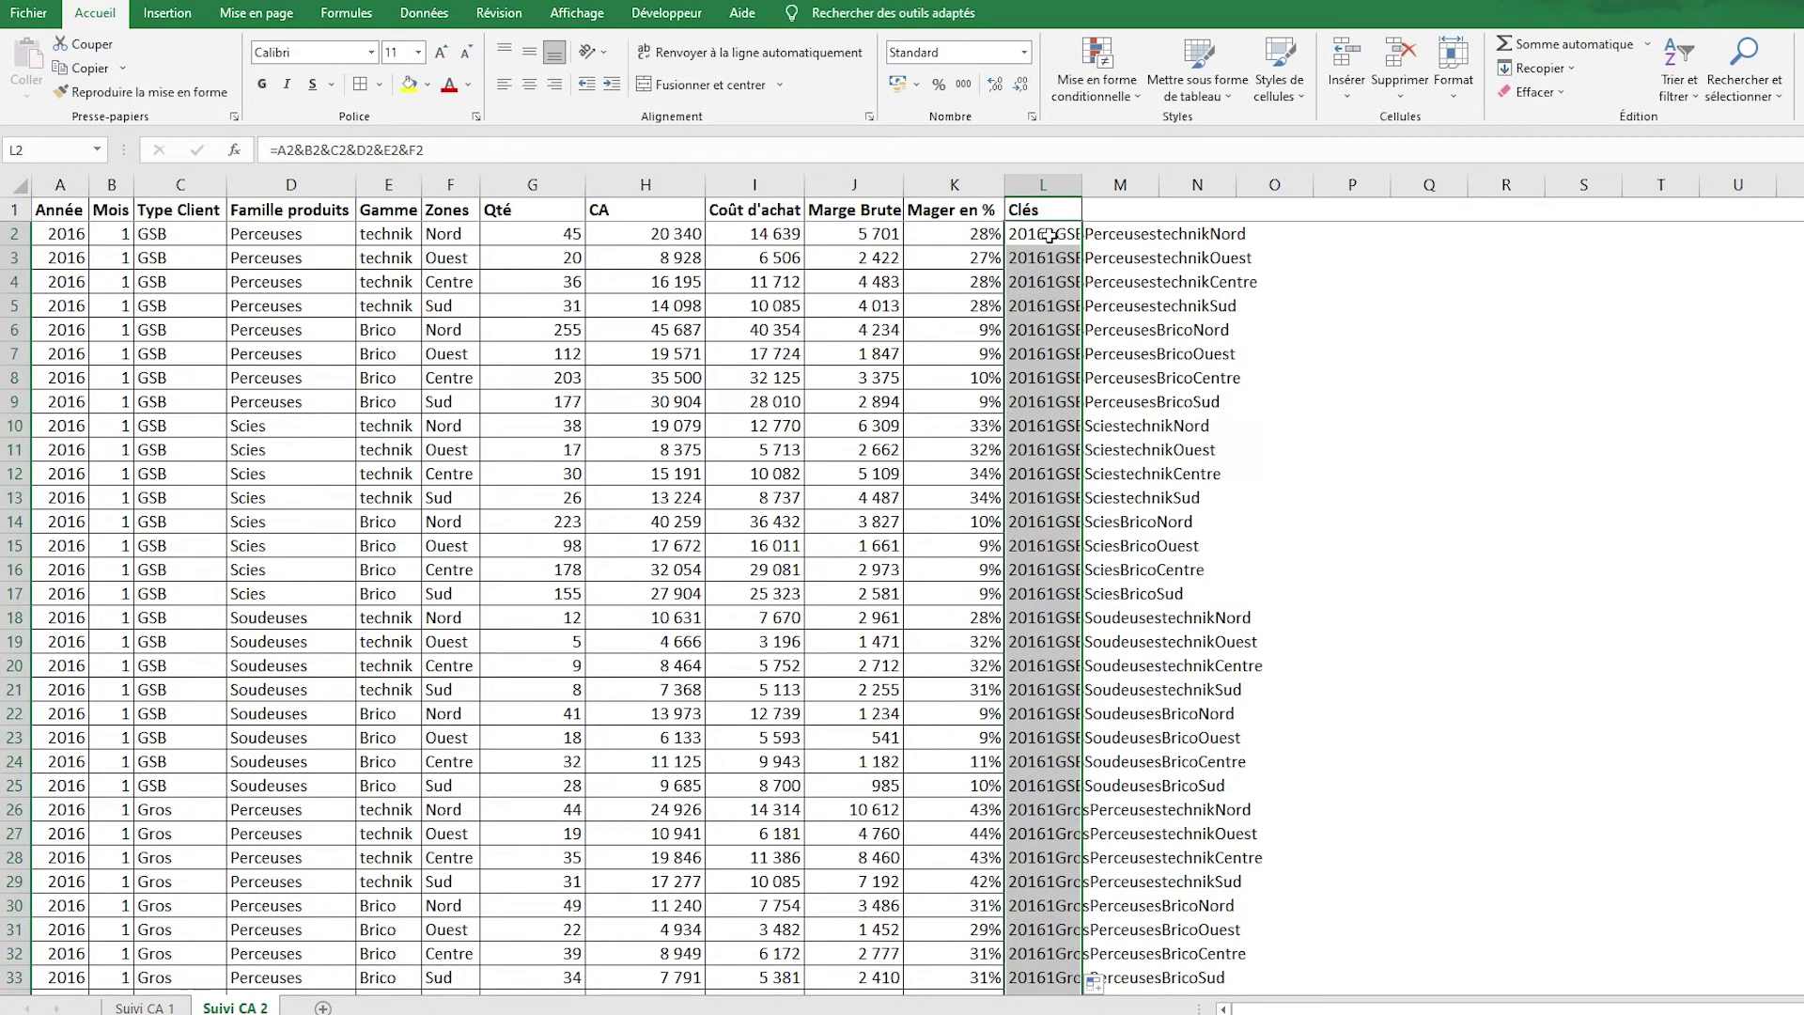
{"action": "left_click", "coordinate": [1050, 230]}
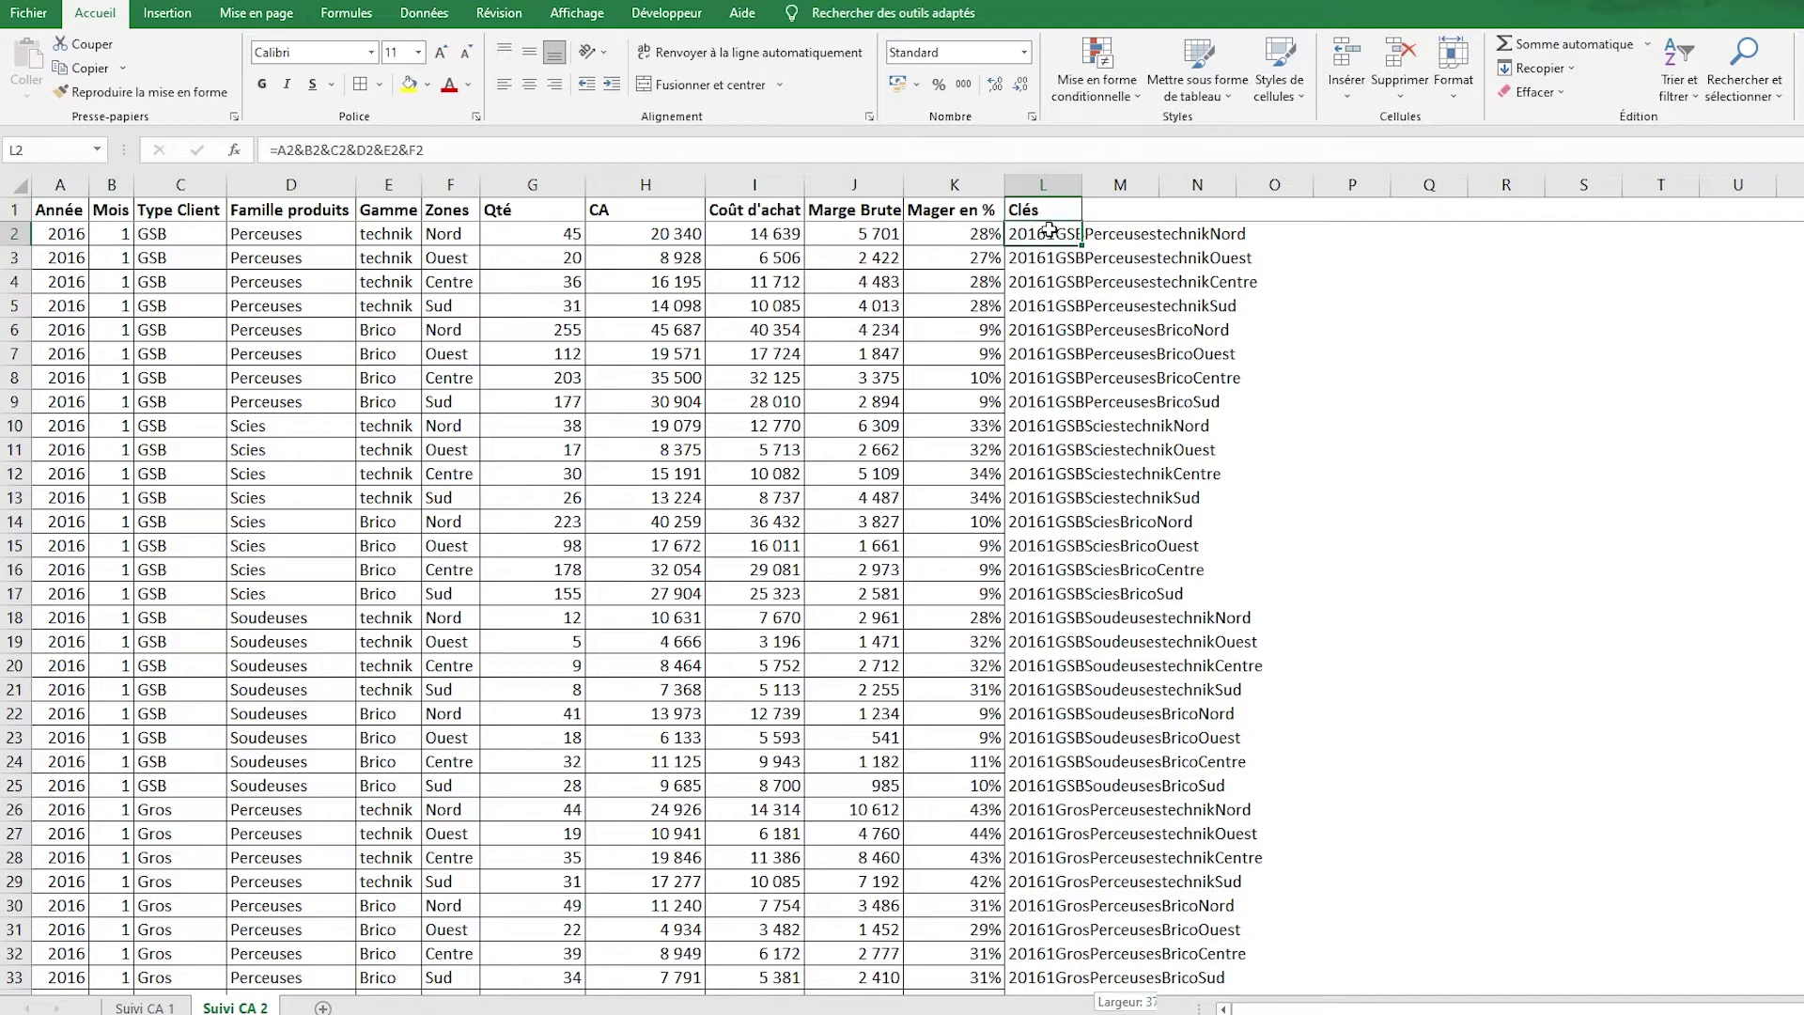
{"action": "key", "text": "ctrl+shift+Down"}
{"action": "left_click", "coordinate": [361, 85]}
Fit the width of column L in Suivi CA 2 to the full length of the keys.
{"action": "left_click", "coordinate": [1060, 209]}
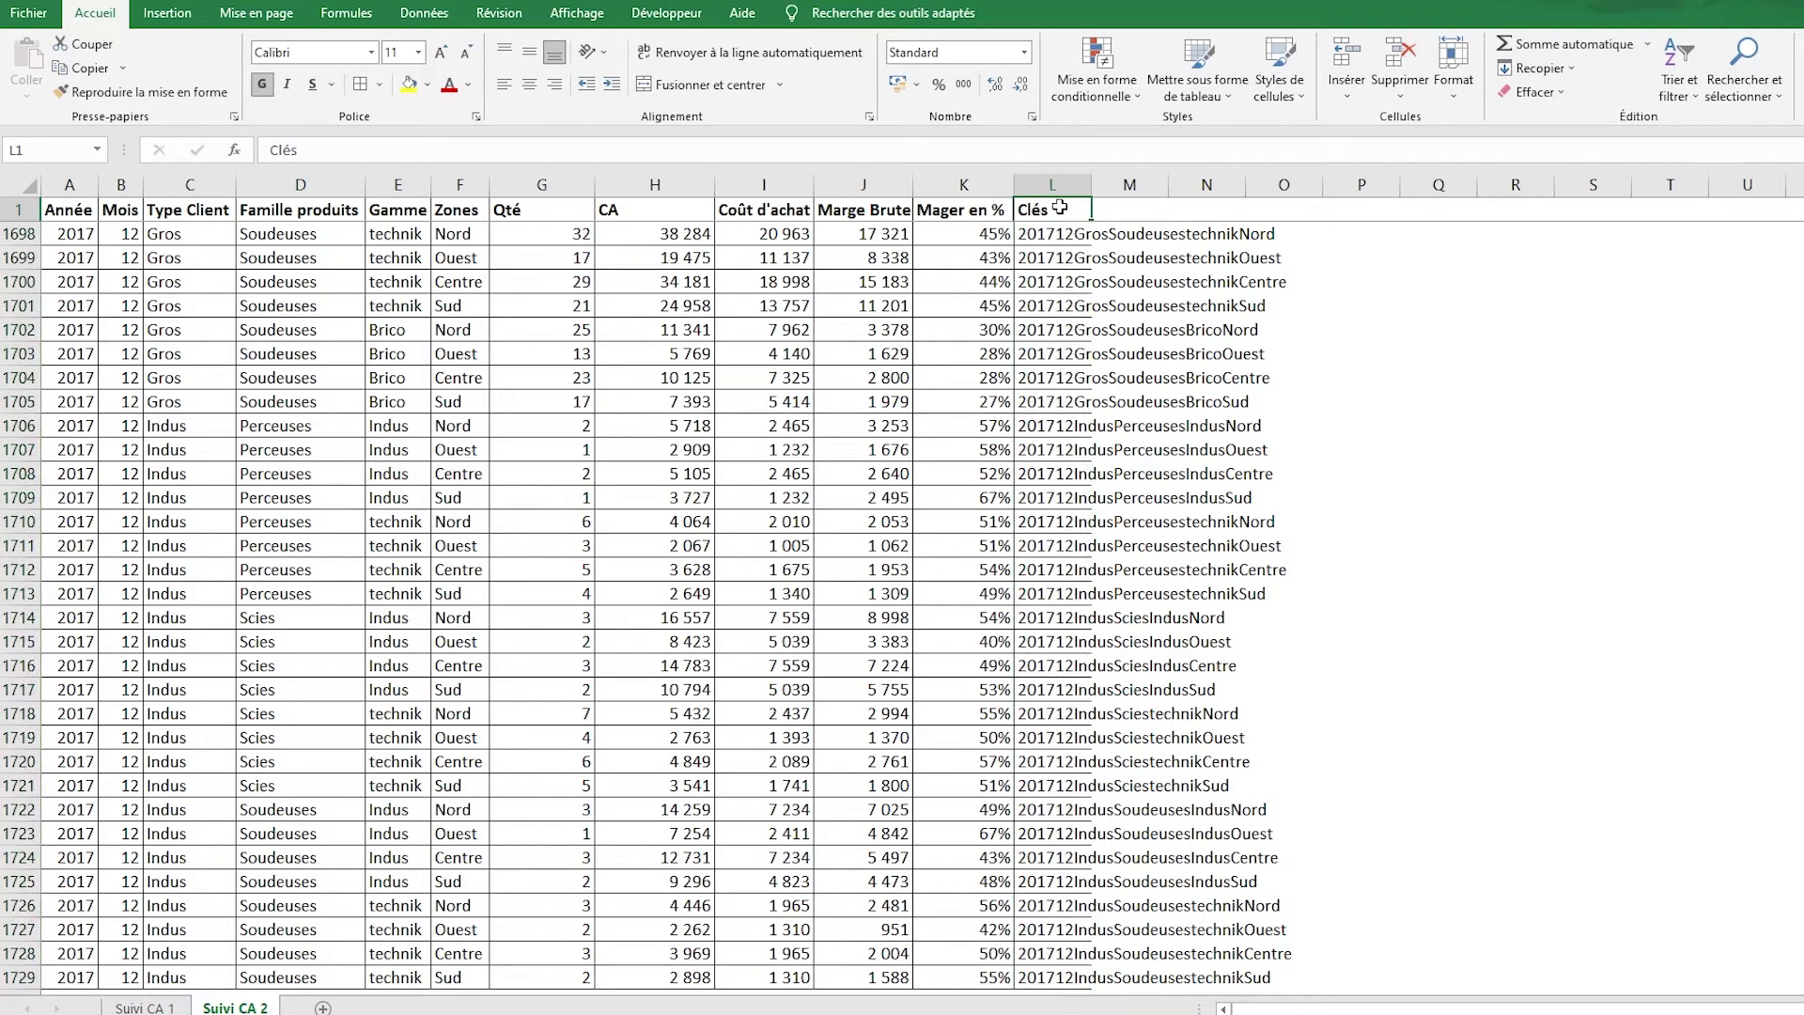
{"action": "scroll", "coordinate": [1072, 206], "scroll_direction": "up", "scroll_amount": 5}
{"action": "double_click", "coordinate": [1092, 185]}
{"action": "key", "text": "Up"}
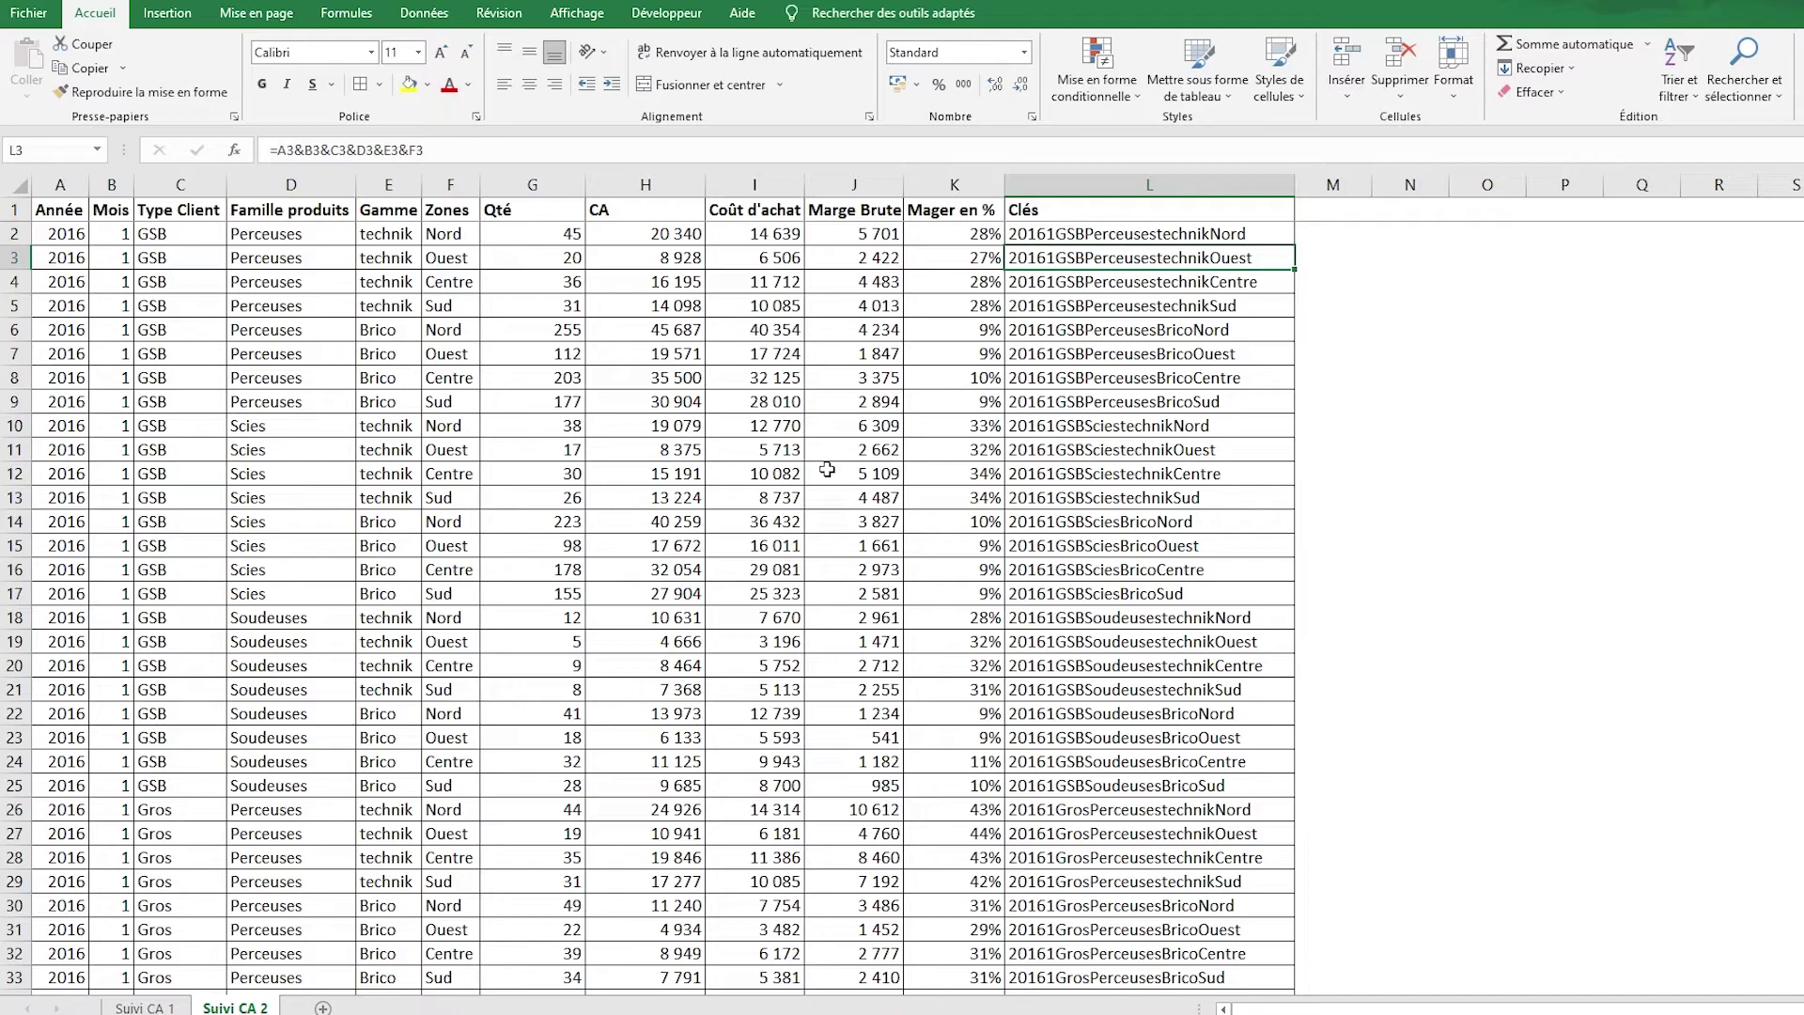
Add a new worksheet after Suivi CA 2 and rename it Comparaison.
{"action": "left_click", "coordinate": [764, 307]}
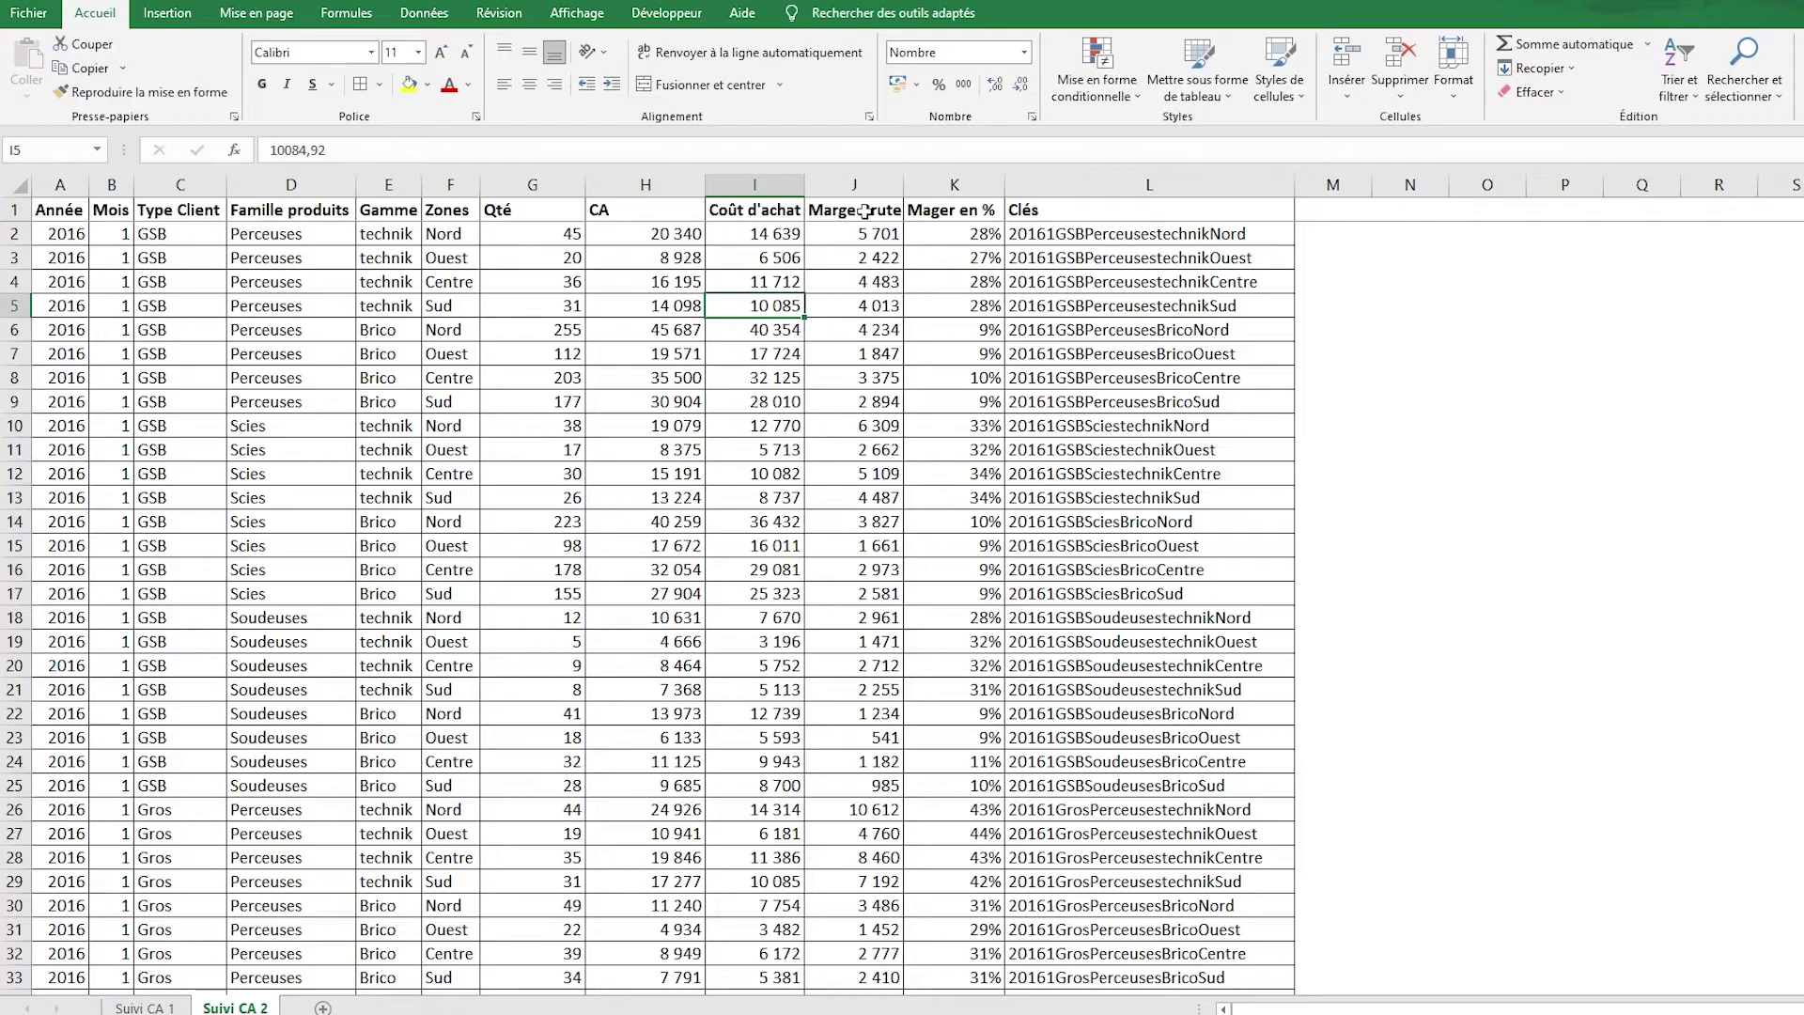
{"action": "left_click", "coordinate": [291, 857]}
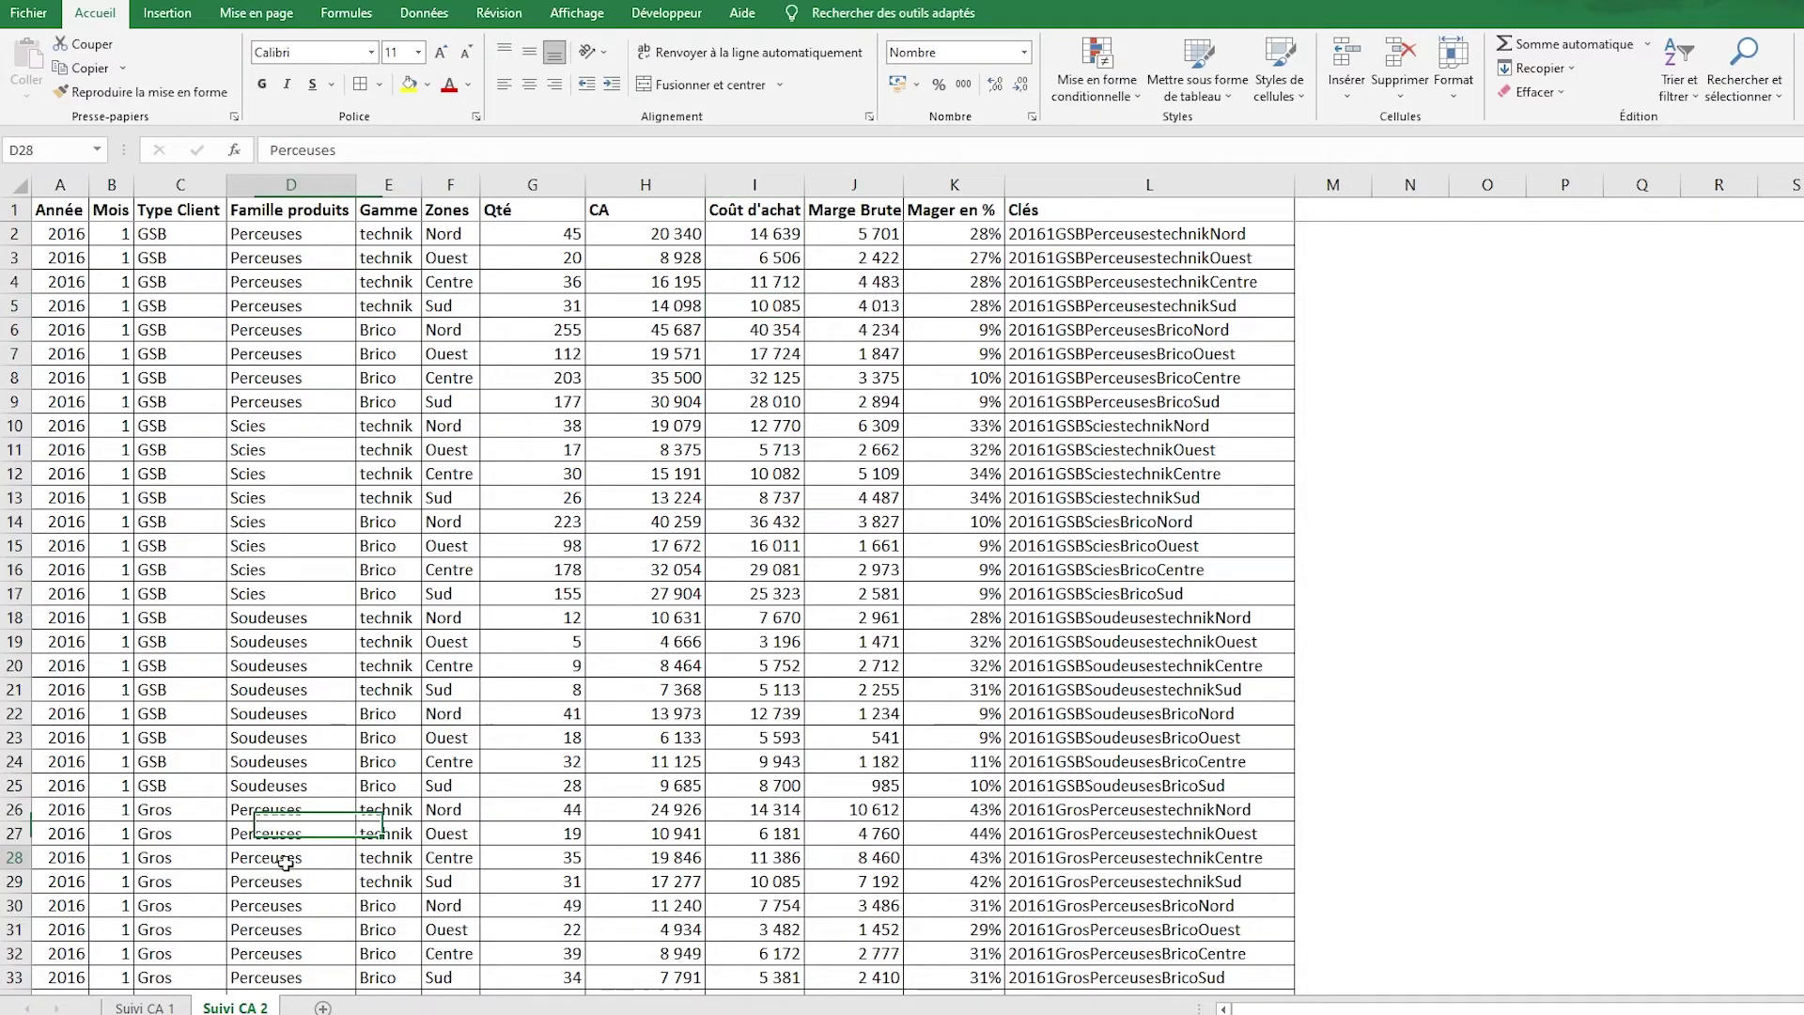
{"action": "left_click", "coordinate": [321, 1007]}
{"action": "right_click", "coordinate": [321, 1008]}
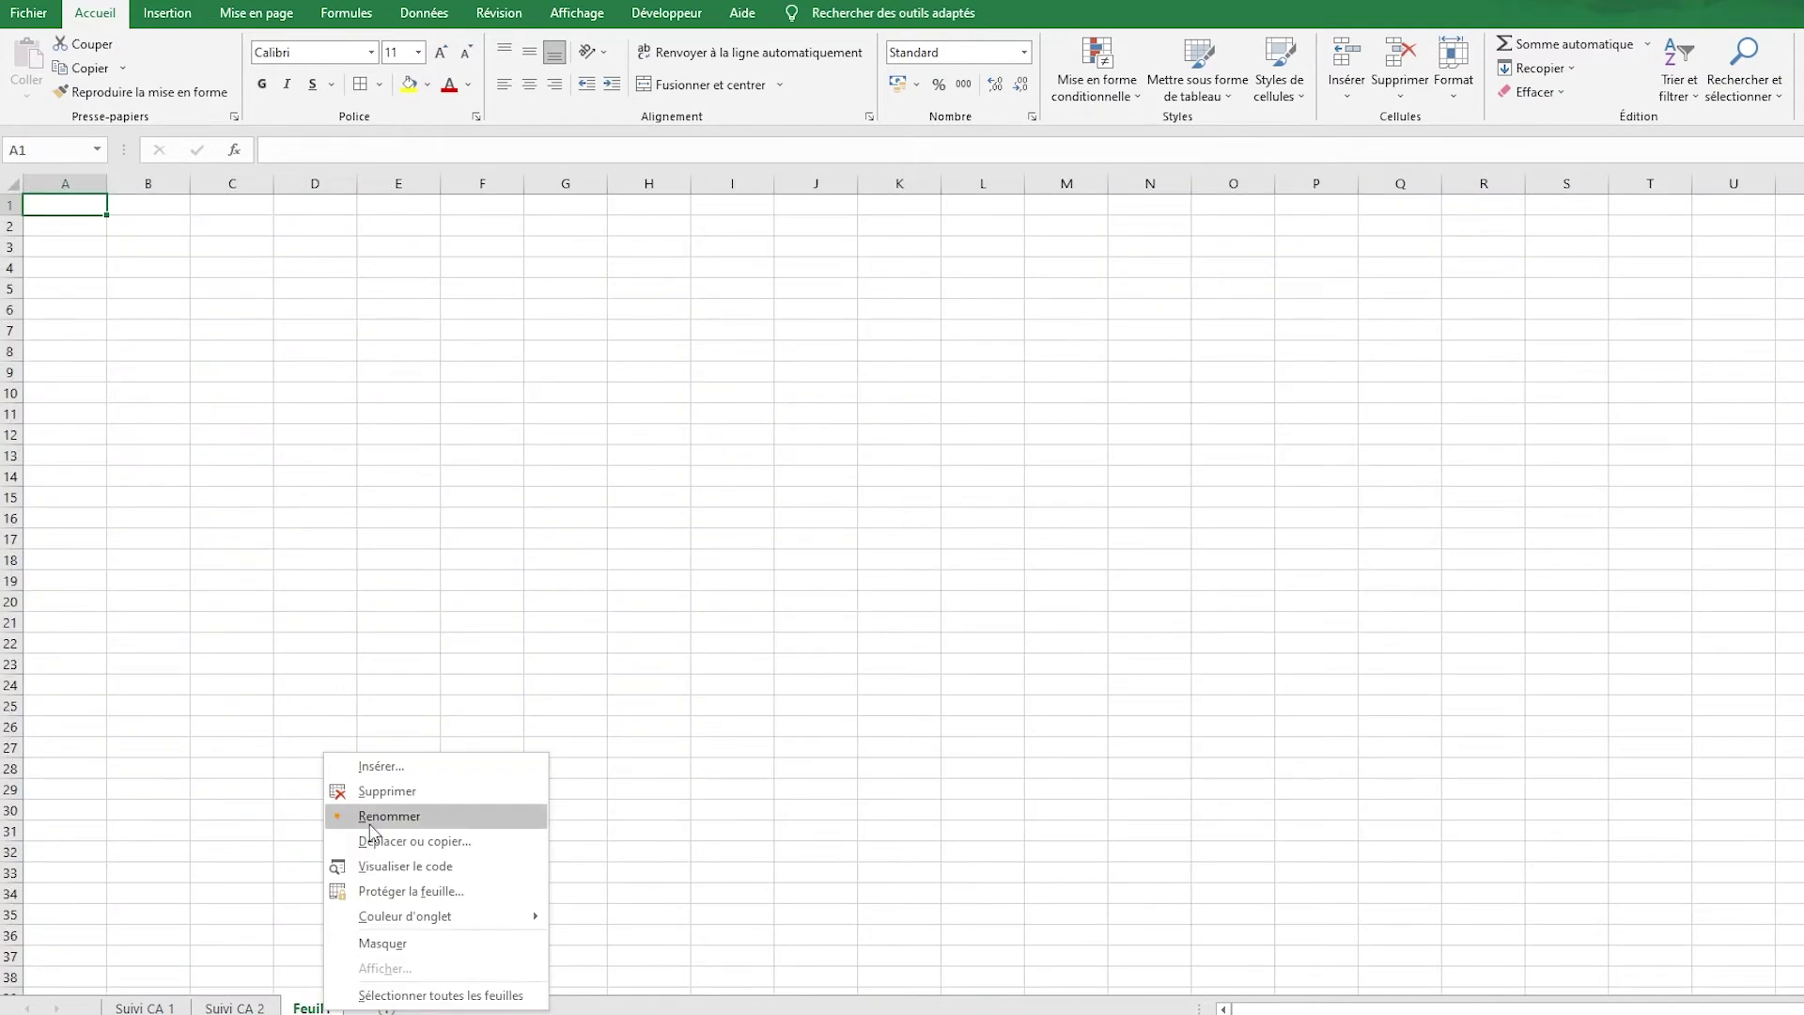
{"action": "left_click", "coordinate": [370, 817]}
{"action": "type", "text": "Comparaison"}
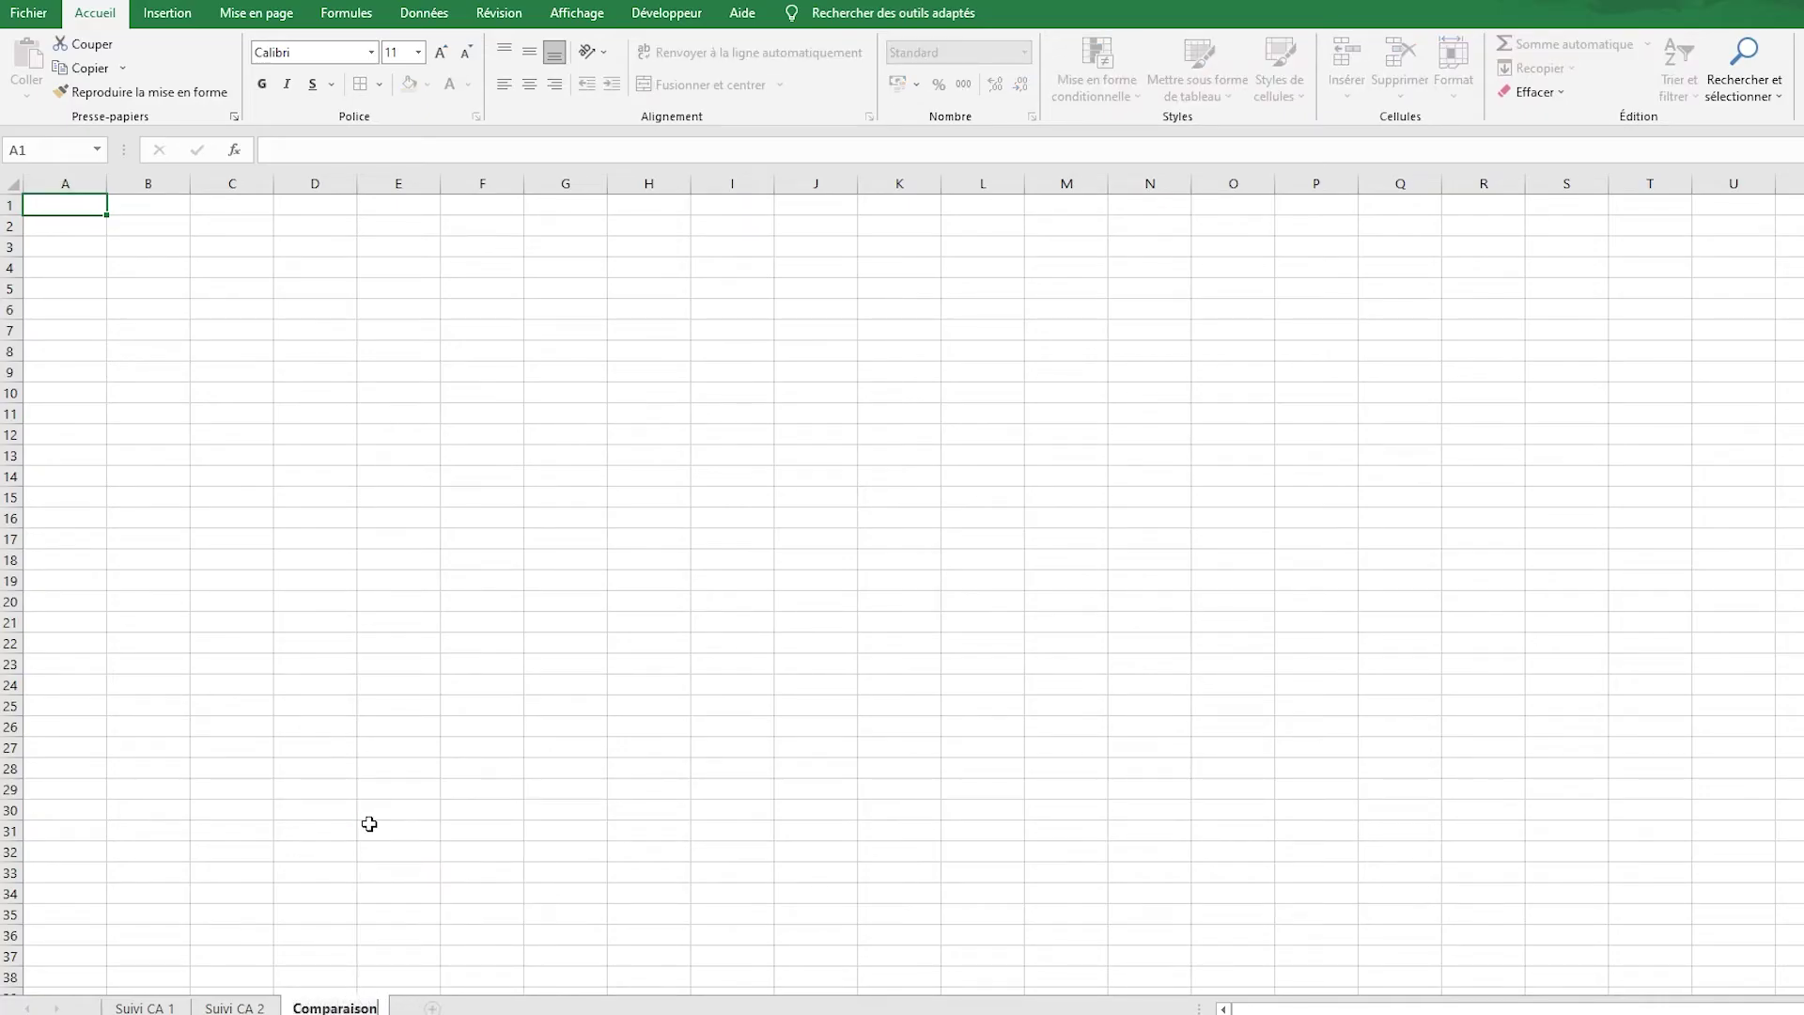
{"action": "key", "text": "Return"}
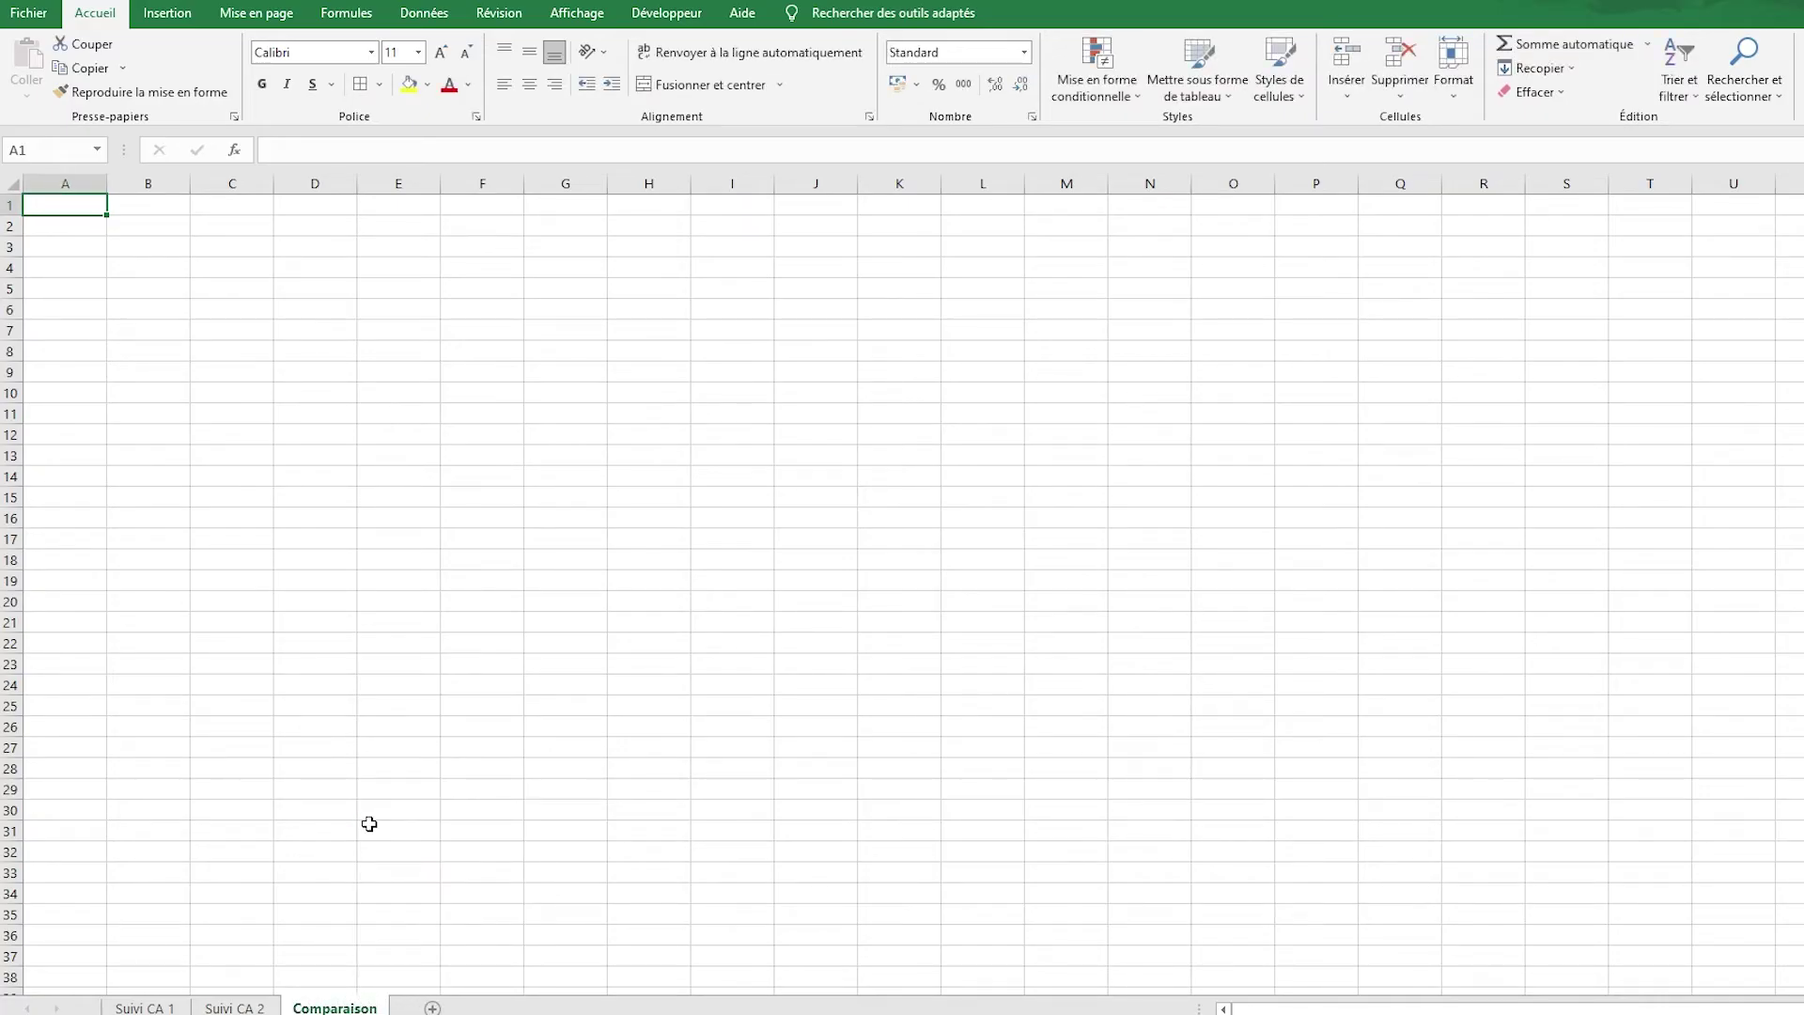
Enter the headers Clés, Suivi CA 1, Suivi CA 2 and Ecart in cells A1 to D1 of the Comparaison sheet.
{"action": "type", "text": "Clés"}
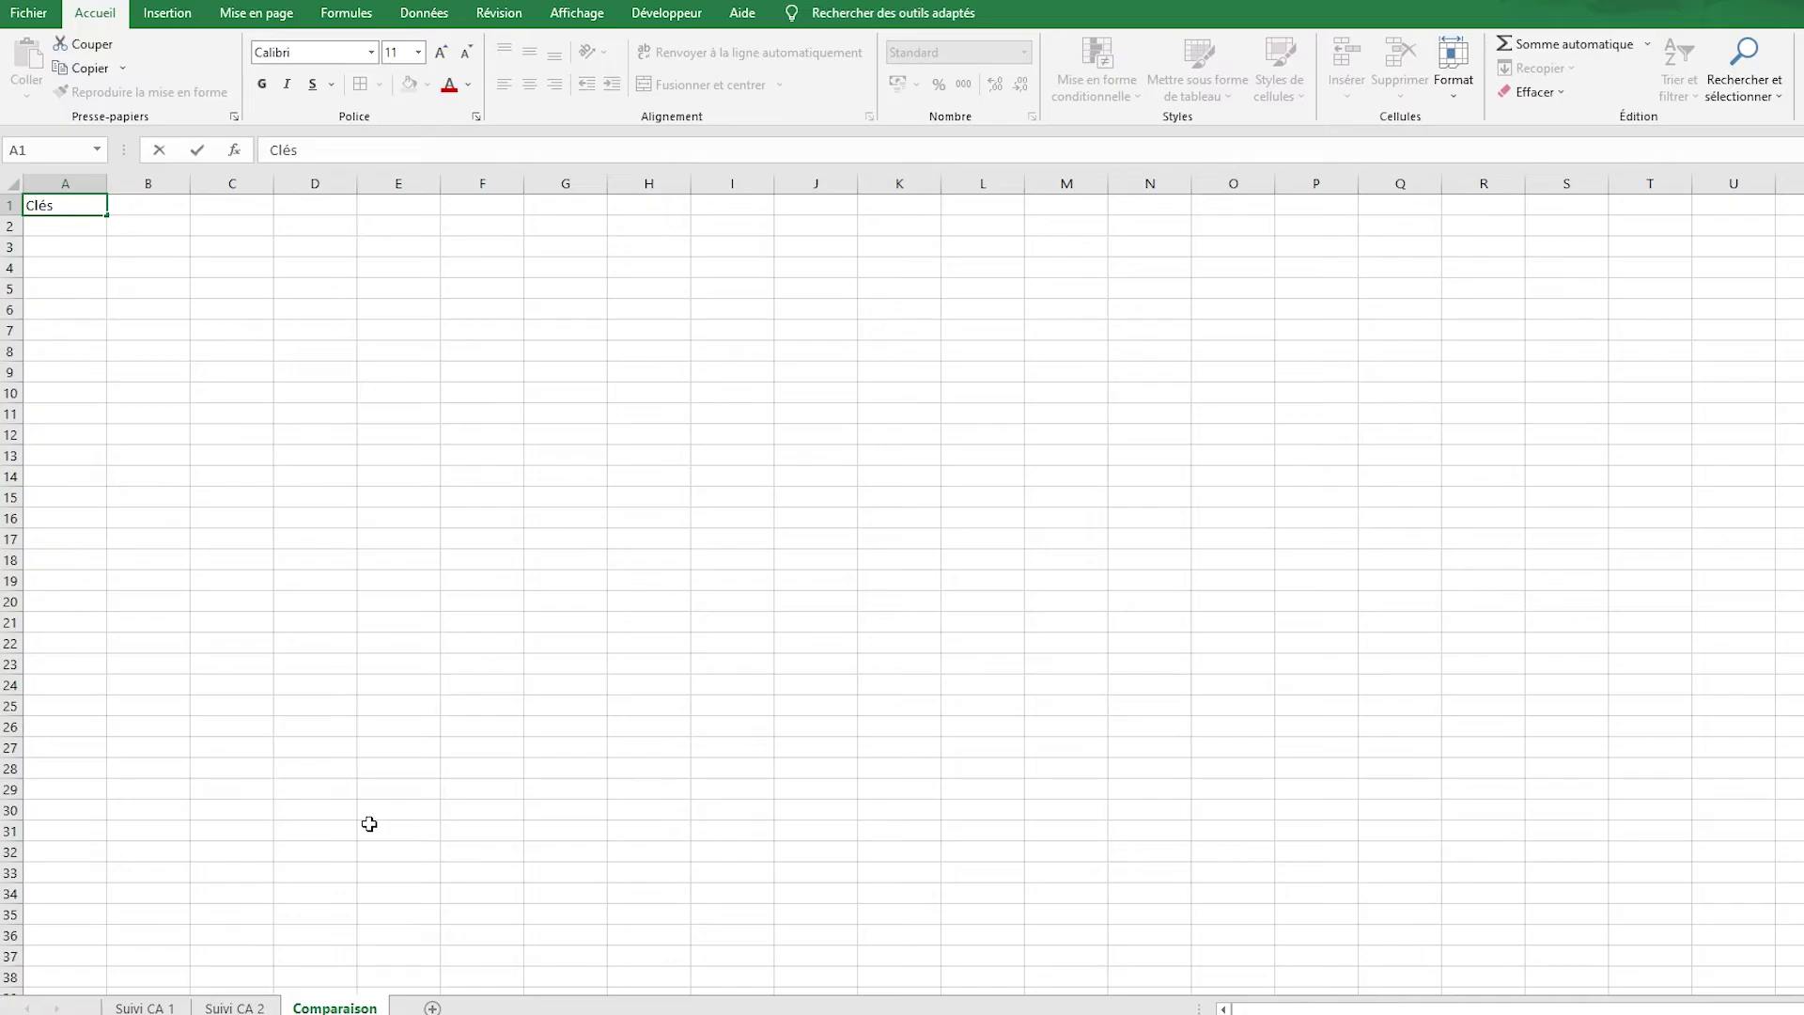
{"action": "key", "text": "Tab"}
{"action": "type", "text": "Sui"}
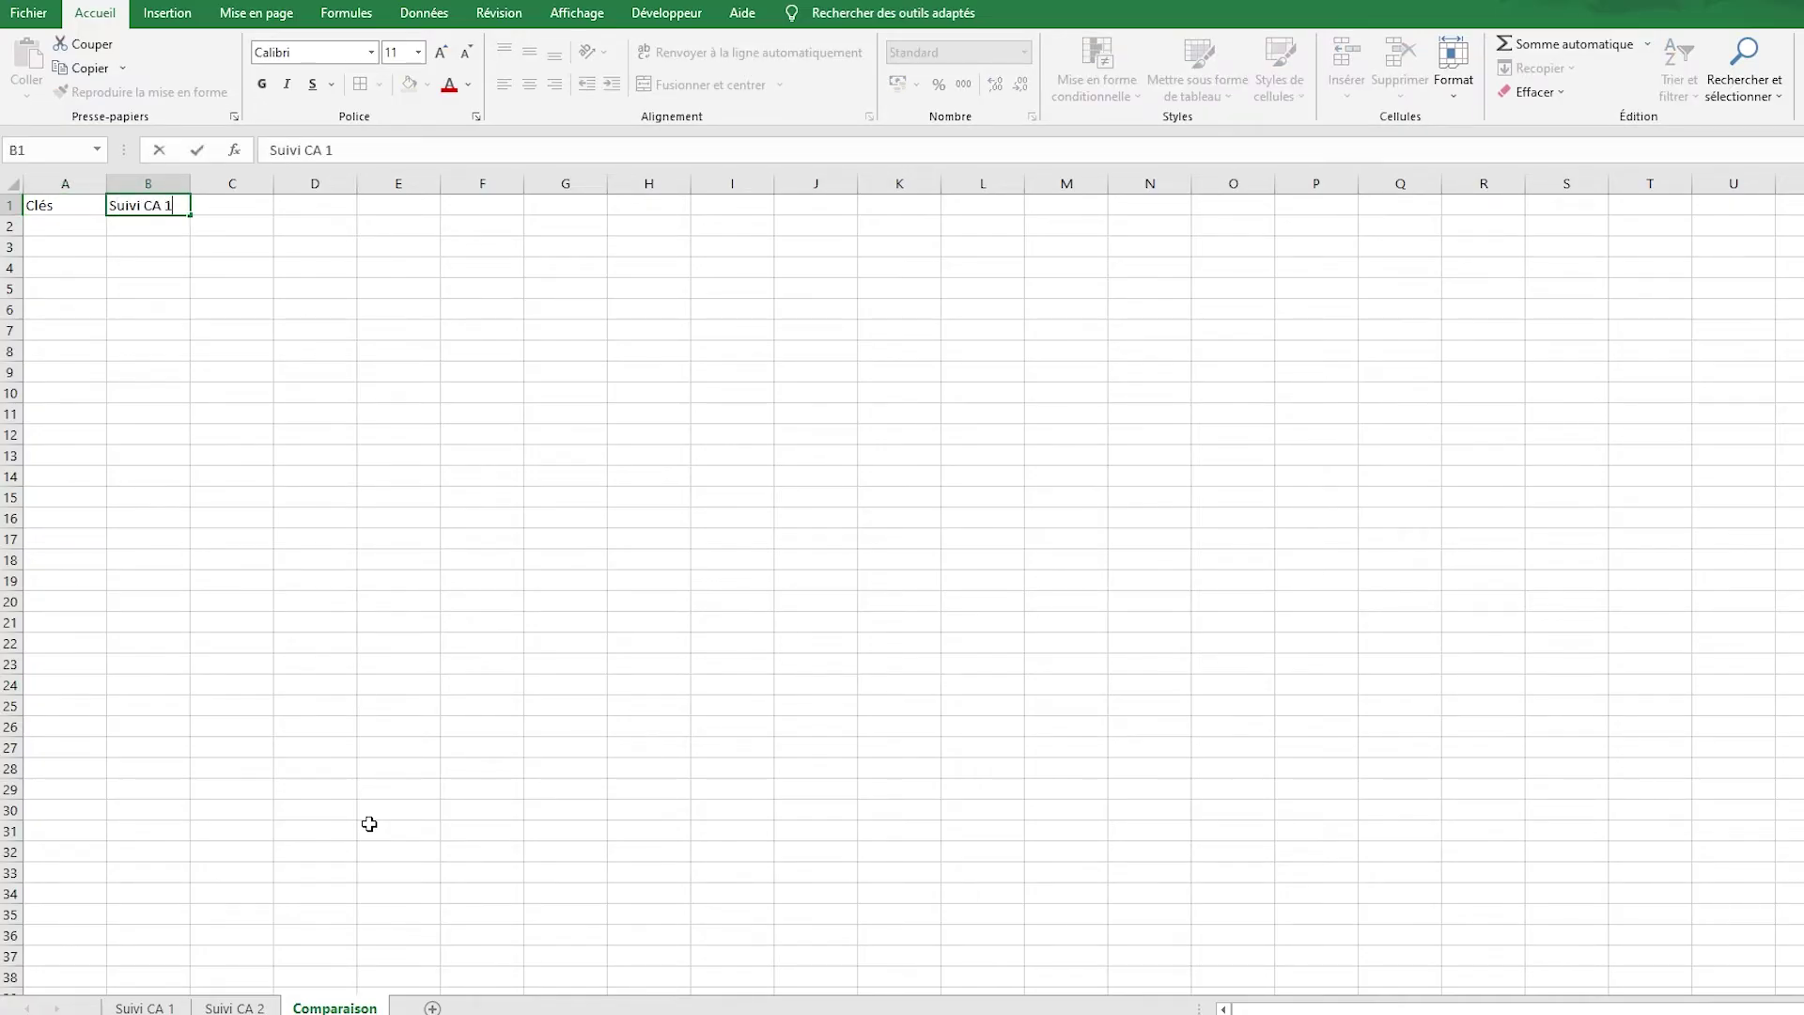
{"action": "key", "text": "Tab"}
{"action": "type", "text": "S"}
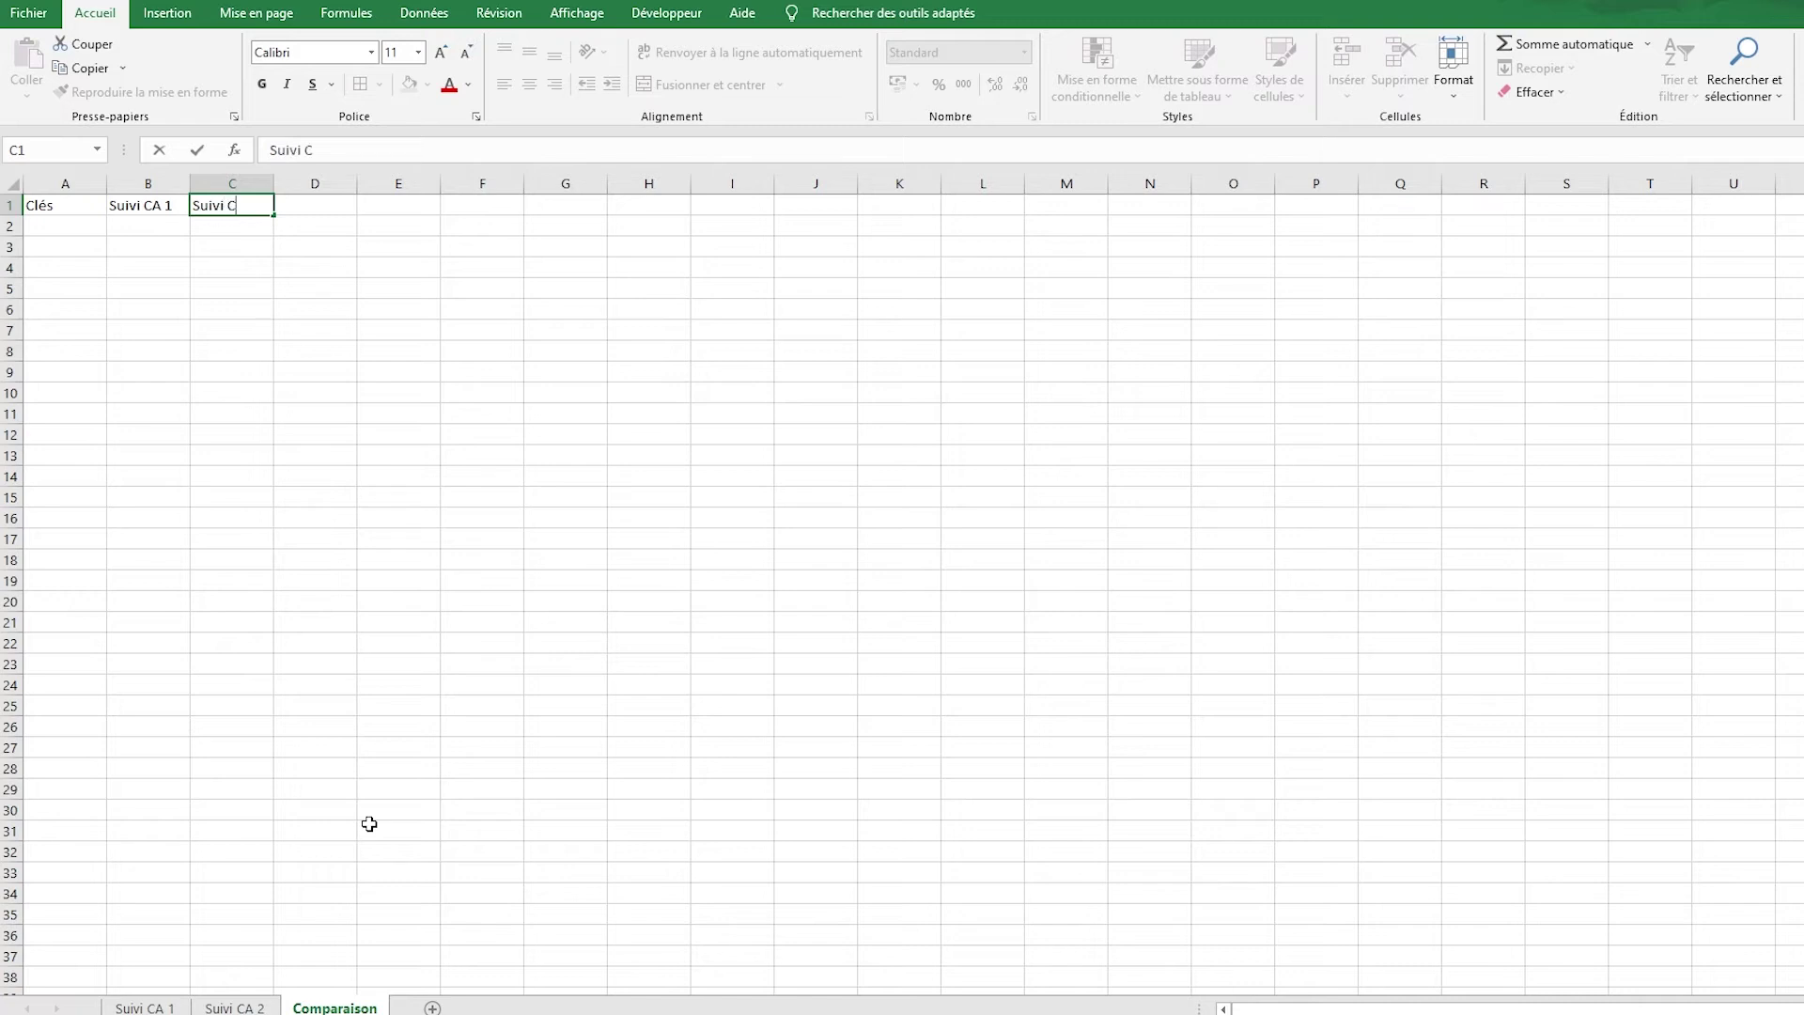
{"action": "key", "text": "Return"}
{"action": "key", "text": "Up"}
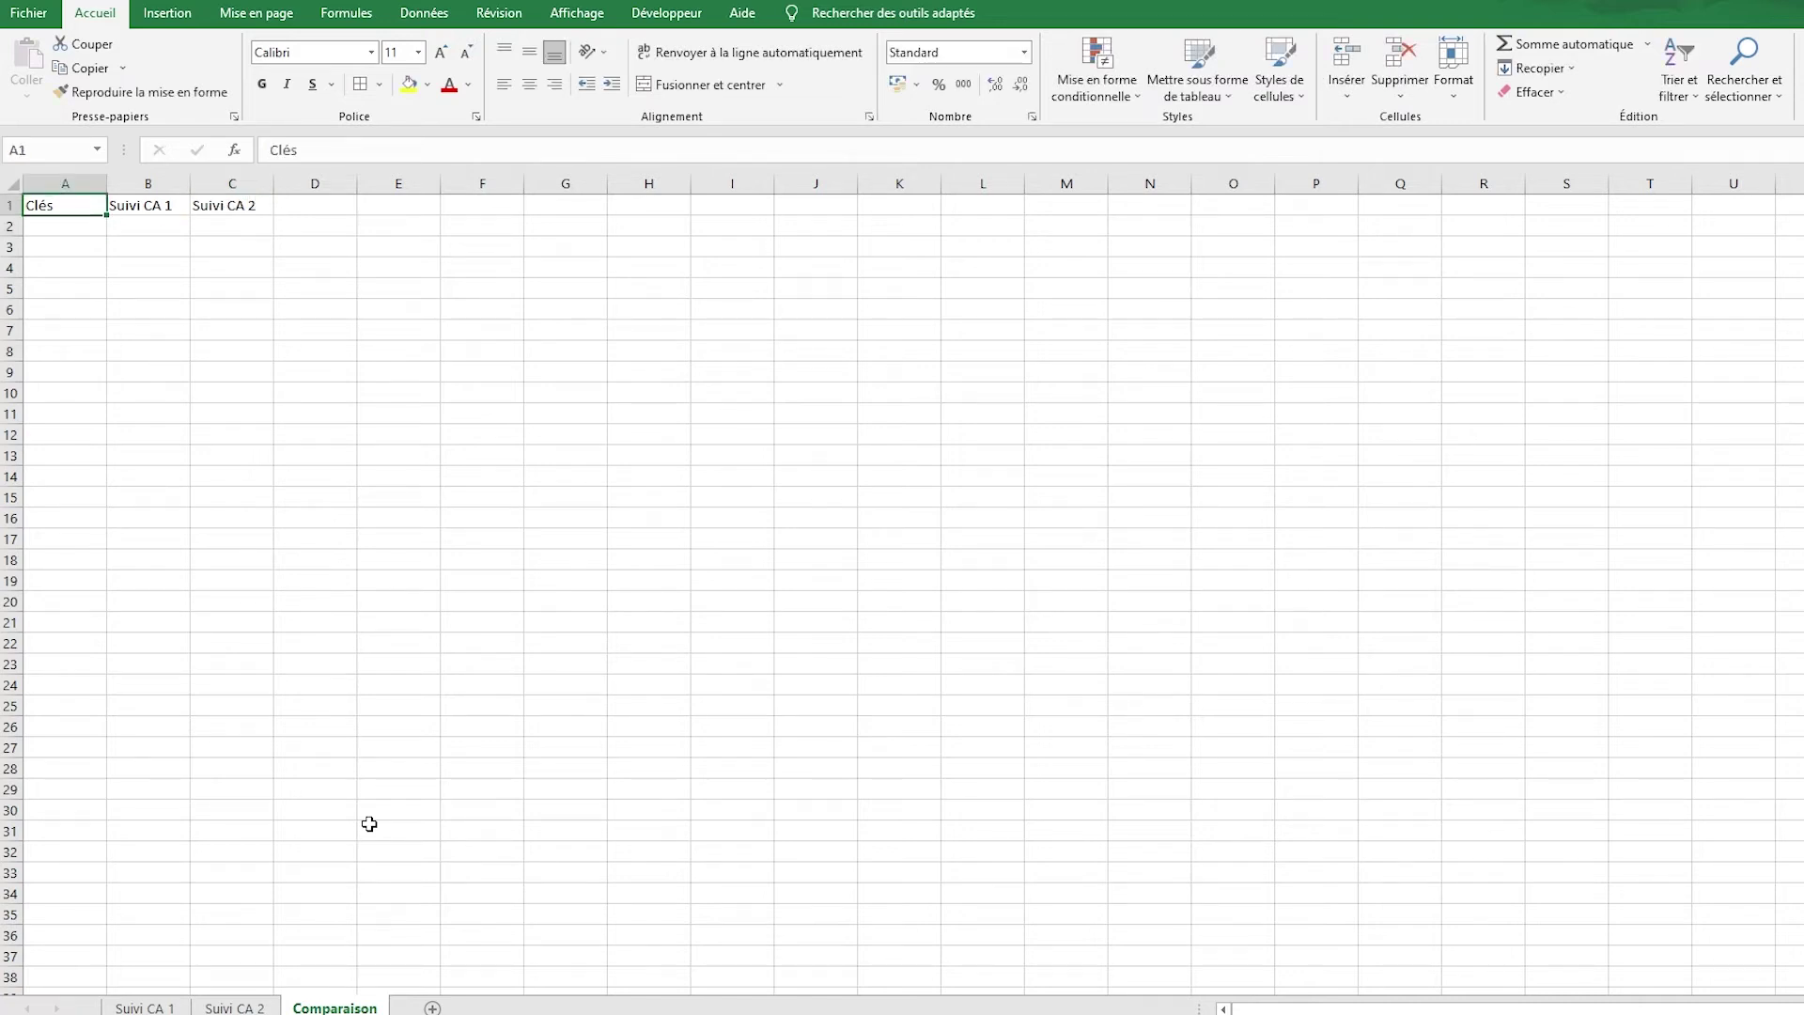
{"action": "key", "text": "Right"}
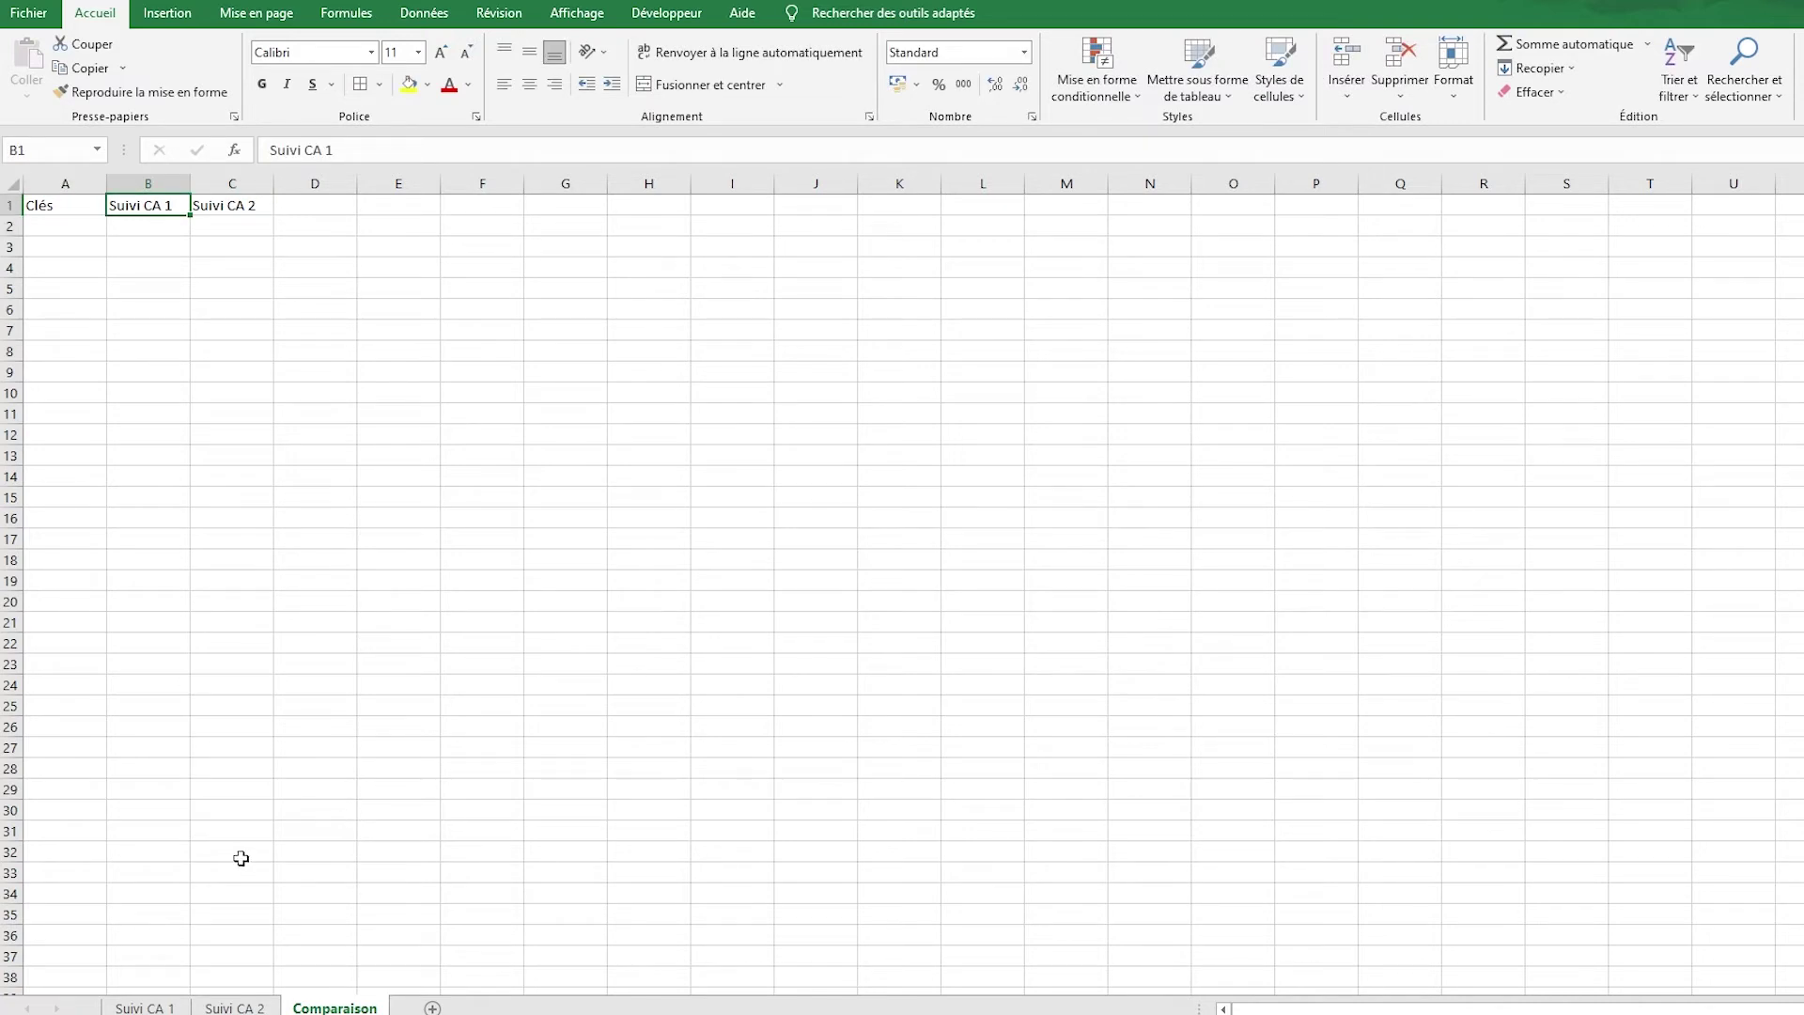
{"action": "left_click", "coordinate": [225, 203]}
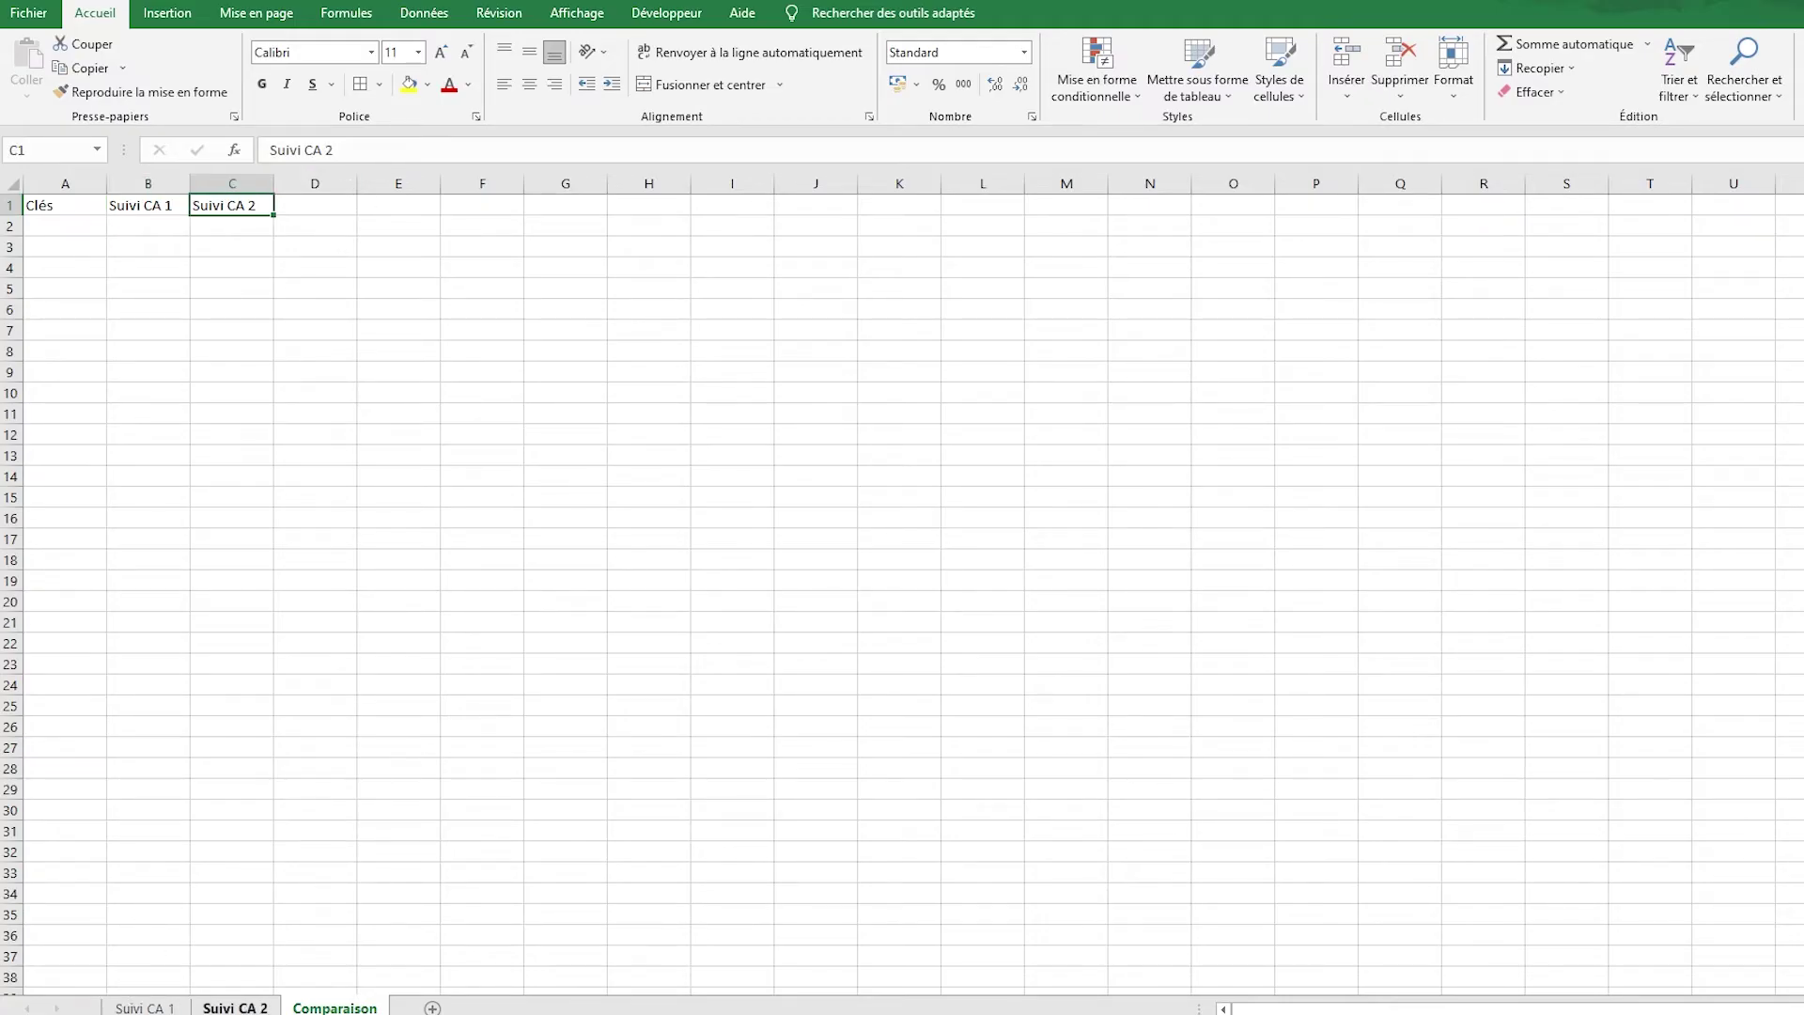
{"action": "left_click", "coordinate": [304, 206]}
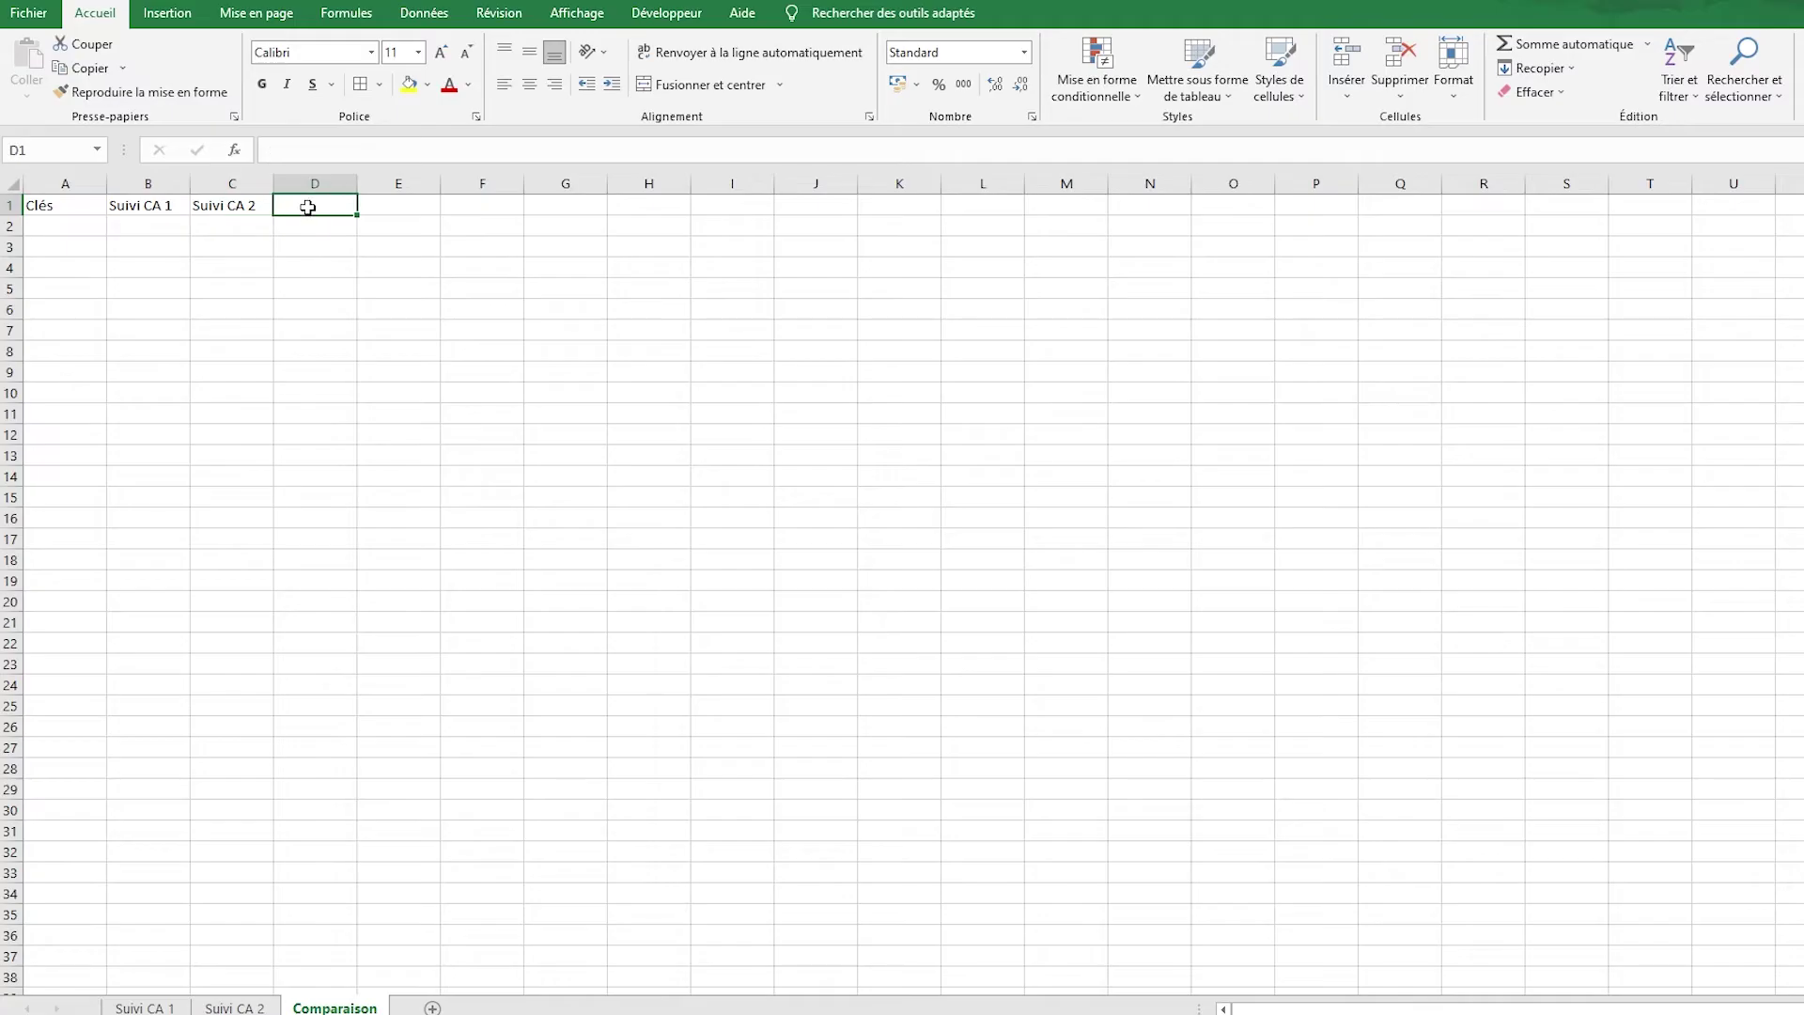
{"action": "type", "text": "Ecart"}
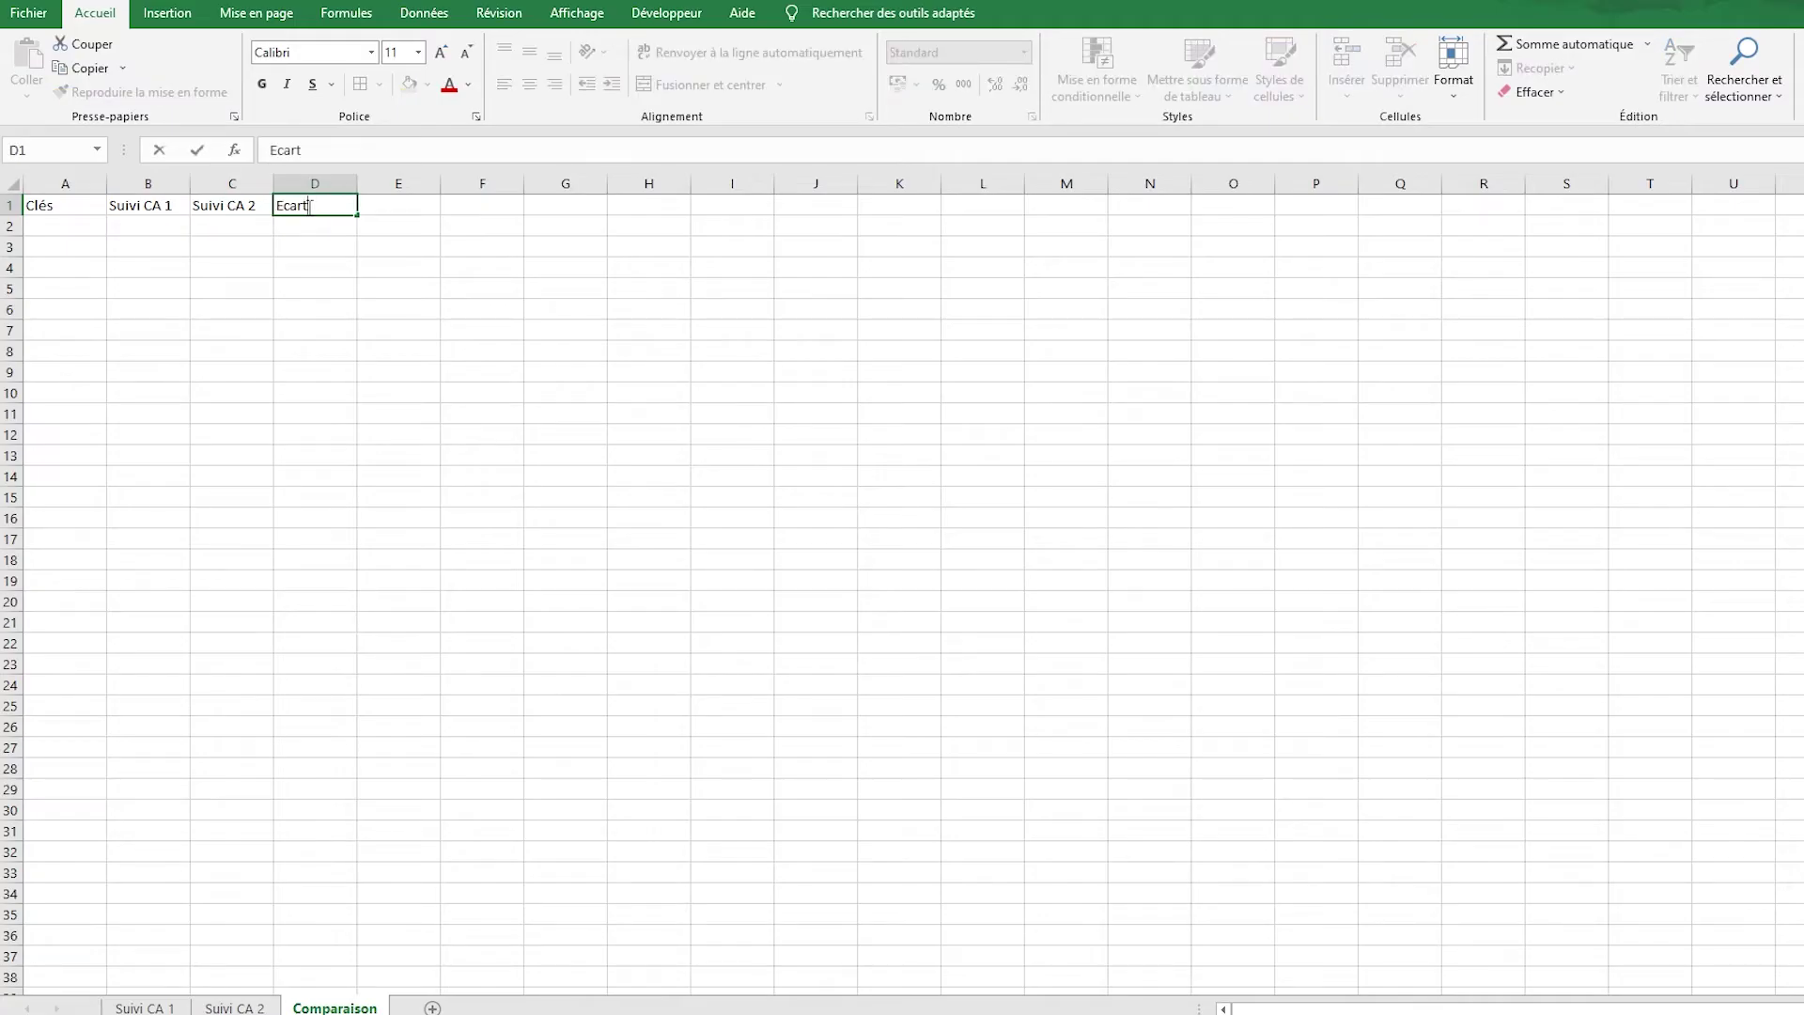
{"action": "key", "text": "Return"}
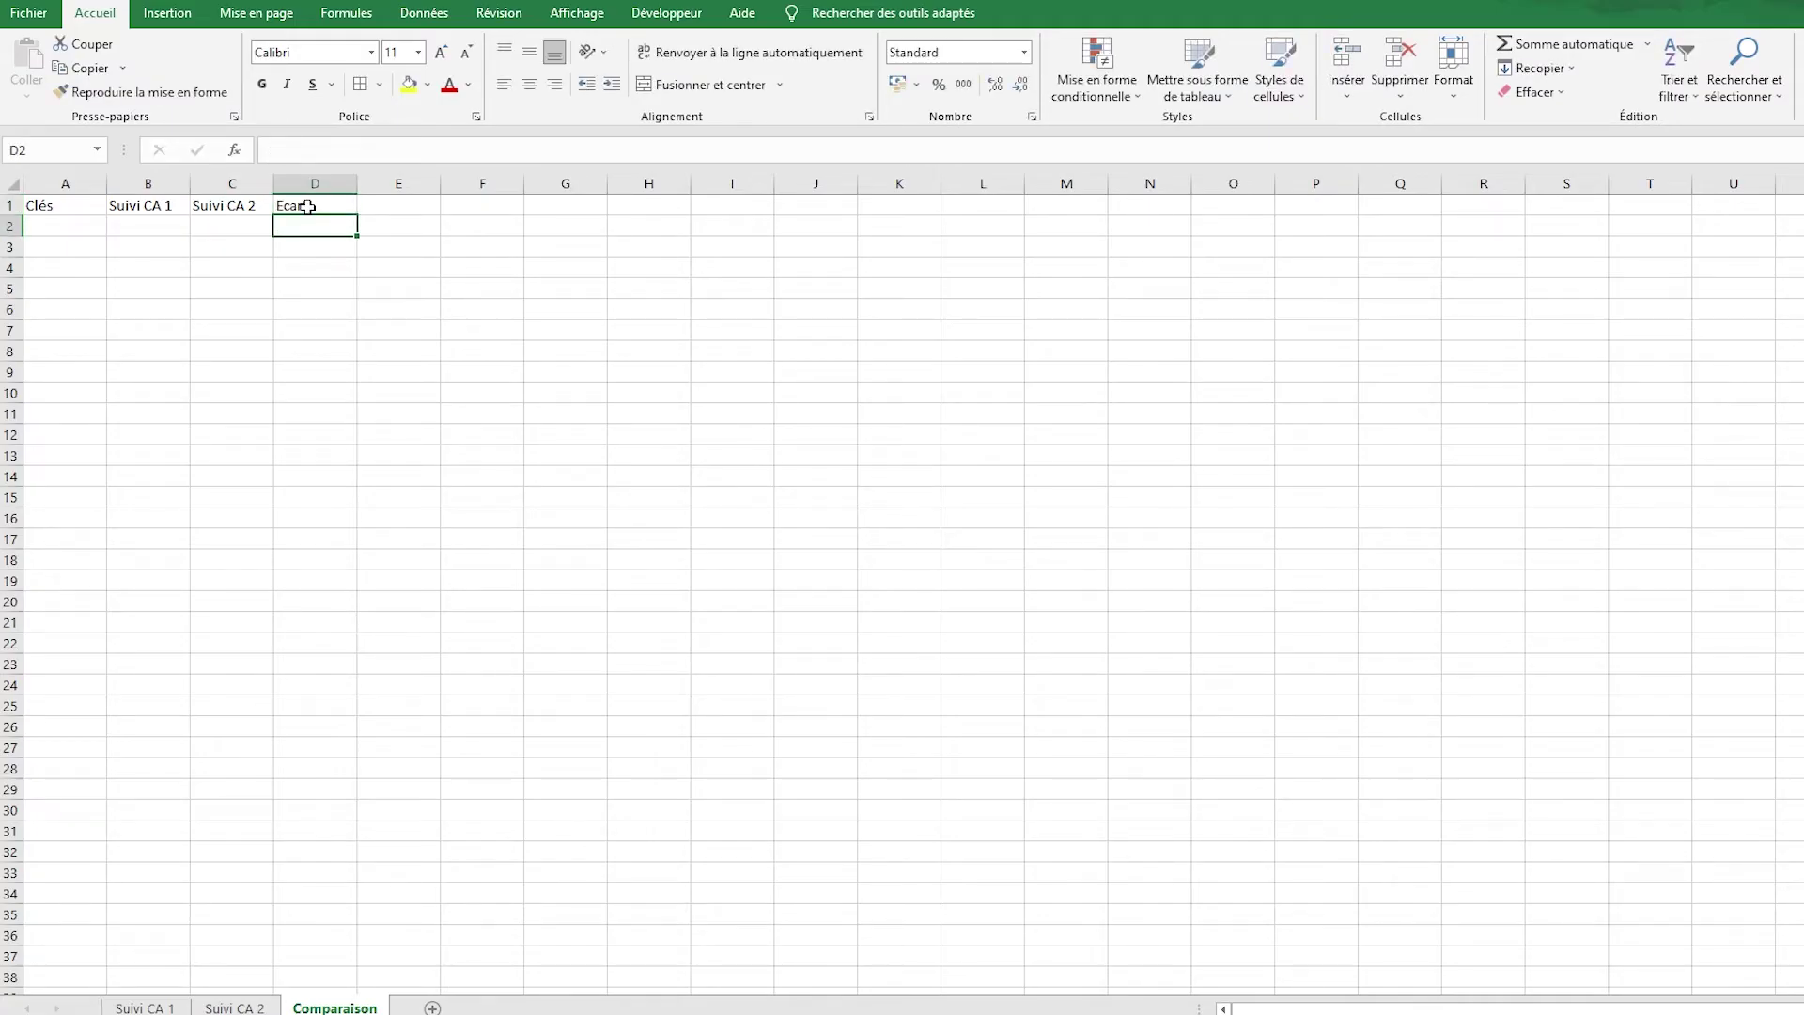
Copy the keys from L2 down in Suivi CA 1 and paste them as values from A2 of the Comparaison sheet.
{"action": "left_click", "coordinate": [71, 227]}
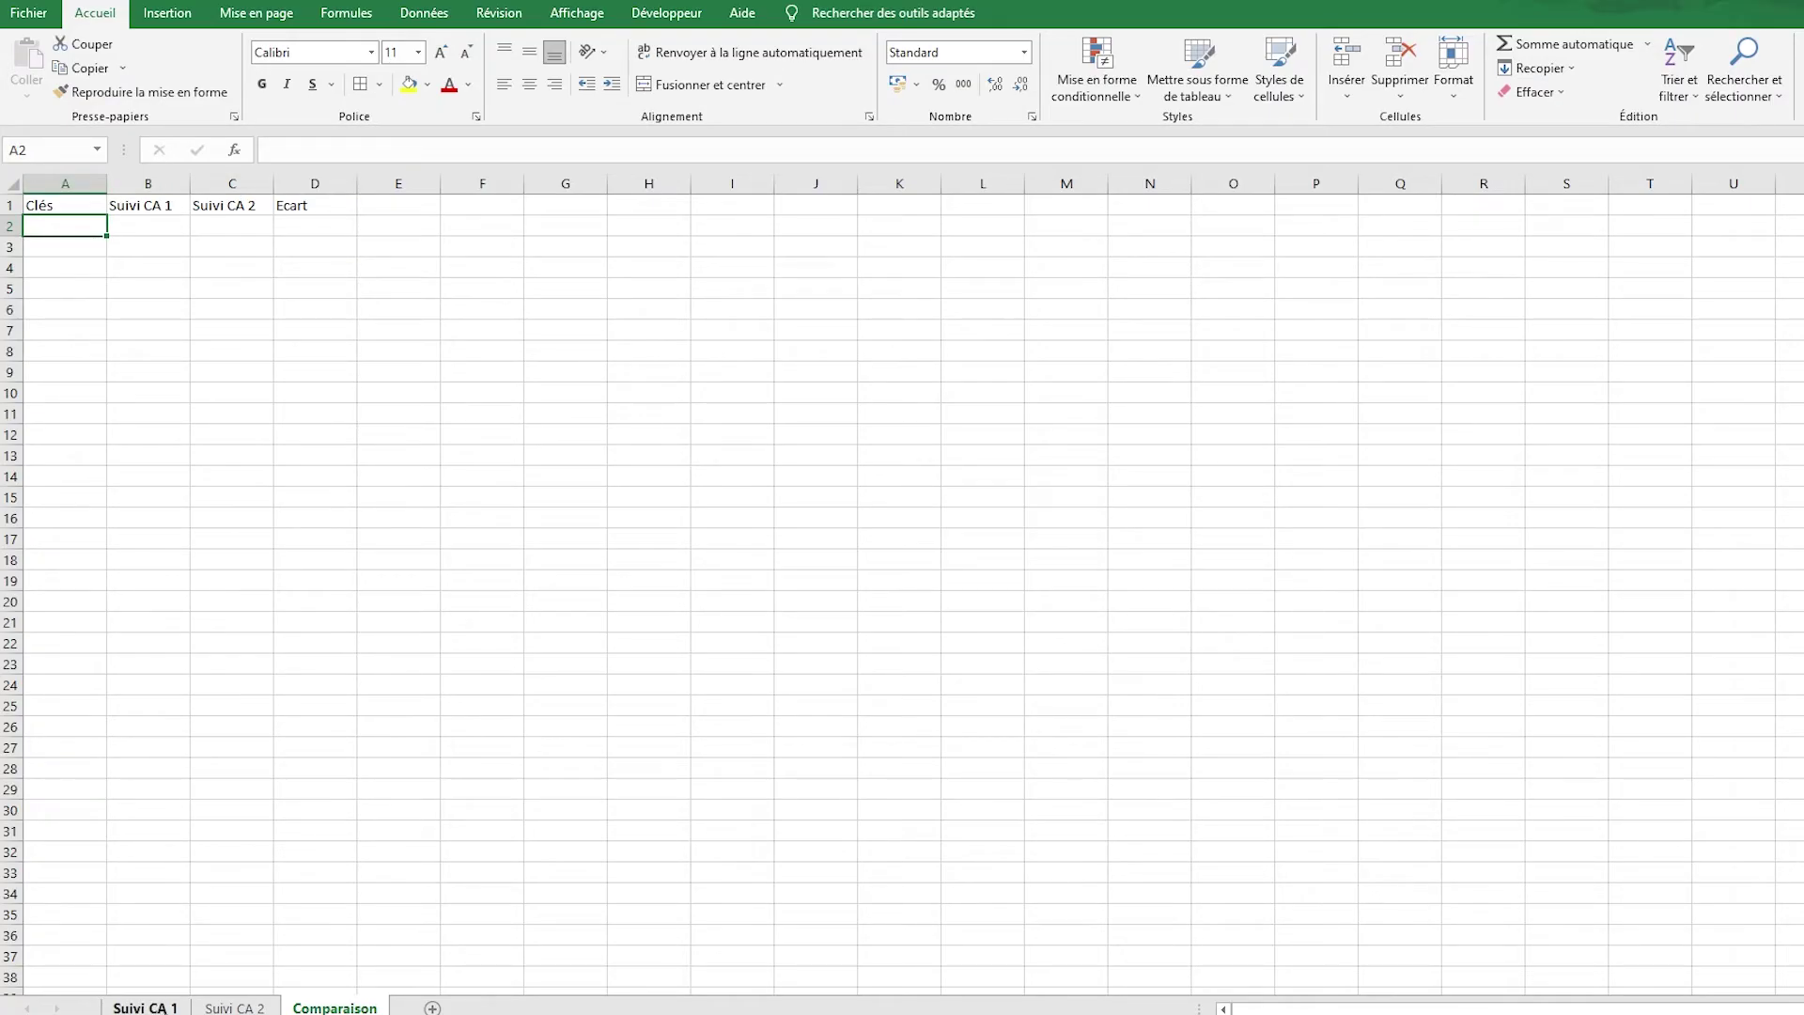
{"action": "left_click", "coordinate": [145, 1008]}
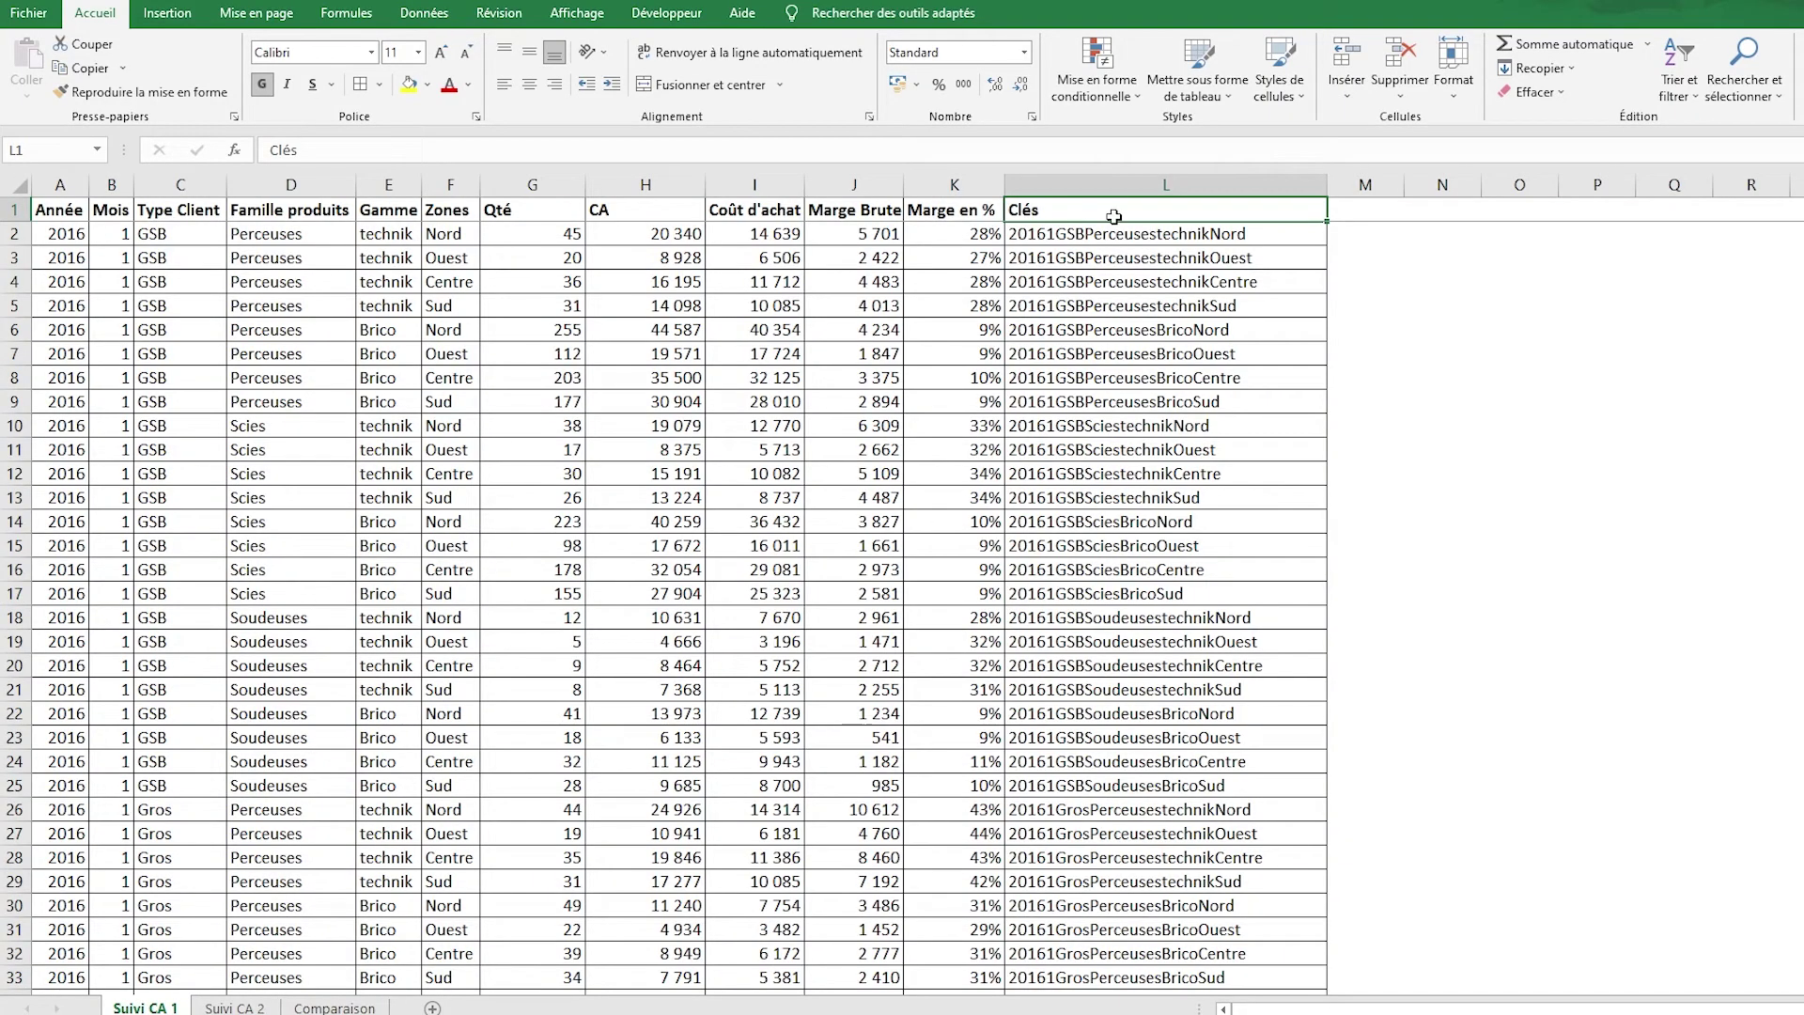
{"action": "key", "text": "Down"}
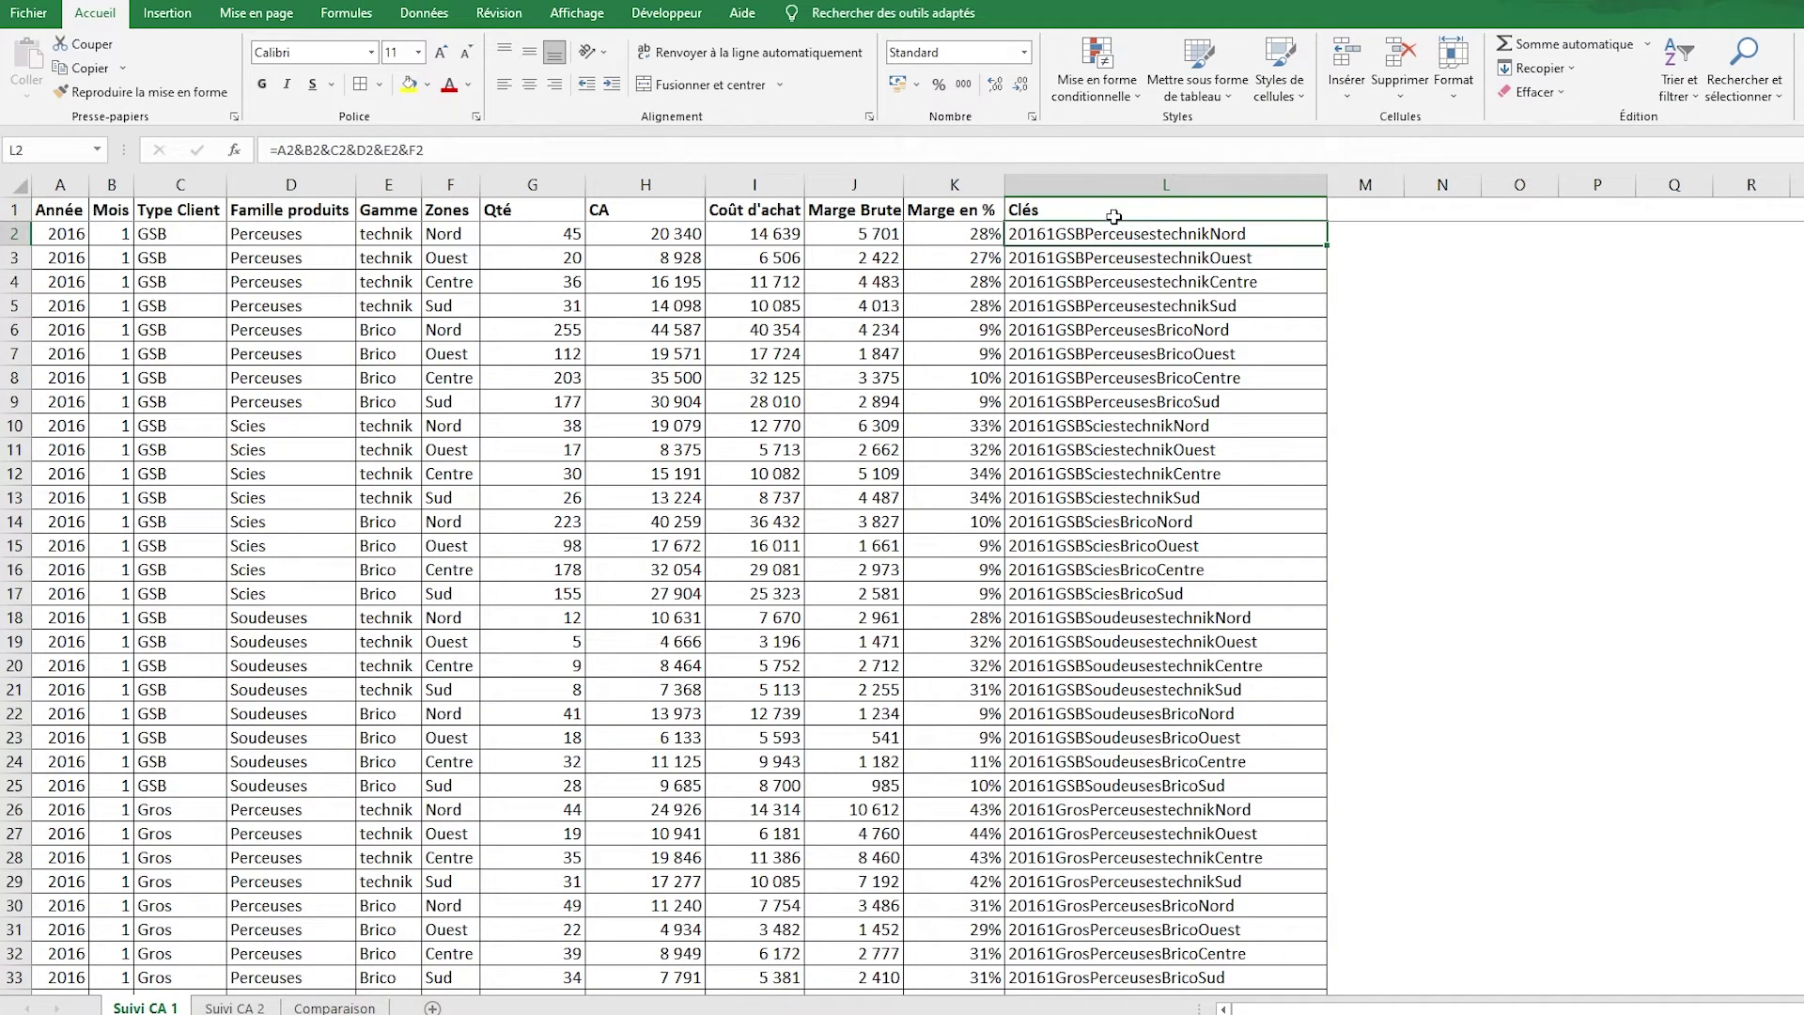
{"action": "key", "text": "ctrl+shift+Down"}
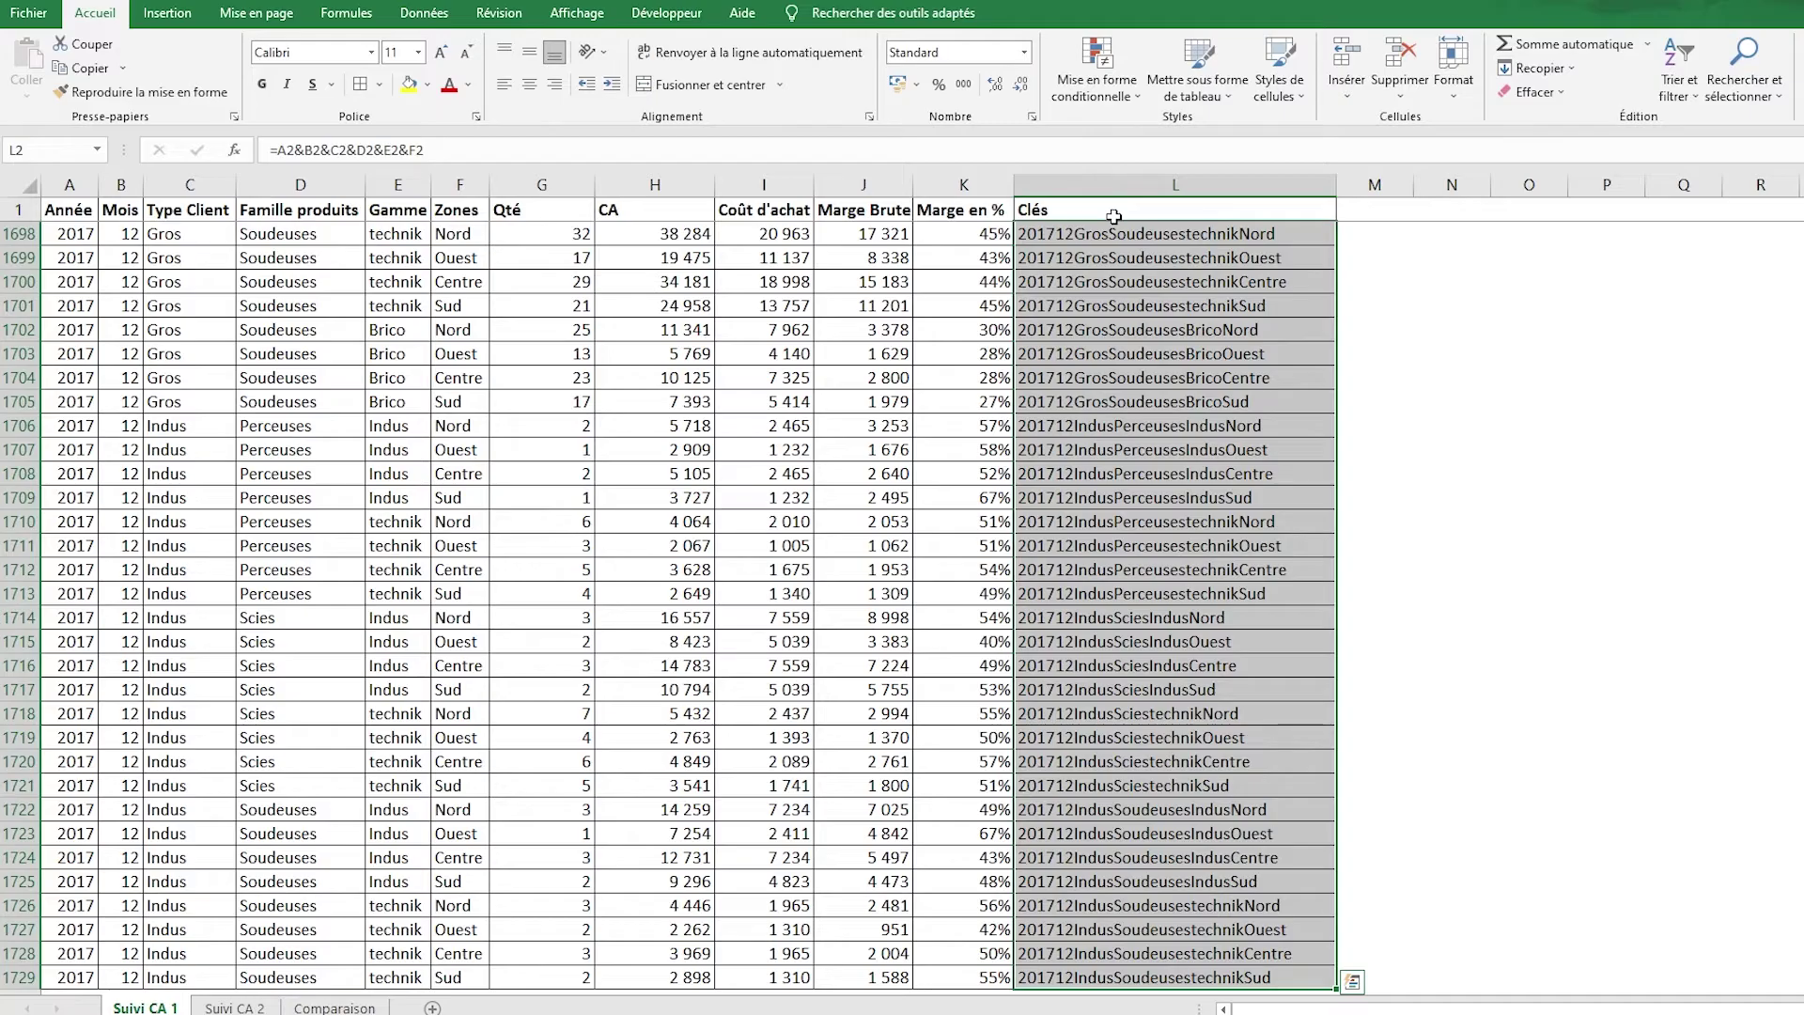
{"action": "key", "text": "ctrl+c"}
{"action": "left_click", "coordinate": [357, 992]}
{"action": "left_click", "coordinate": [335, 1007]}
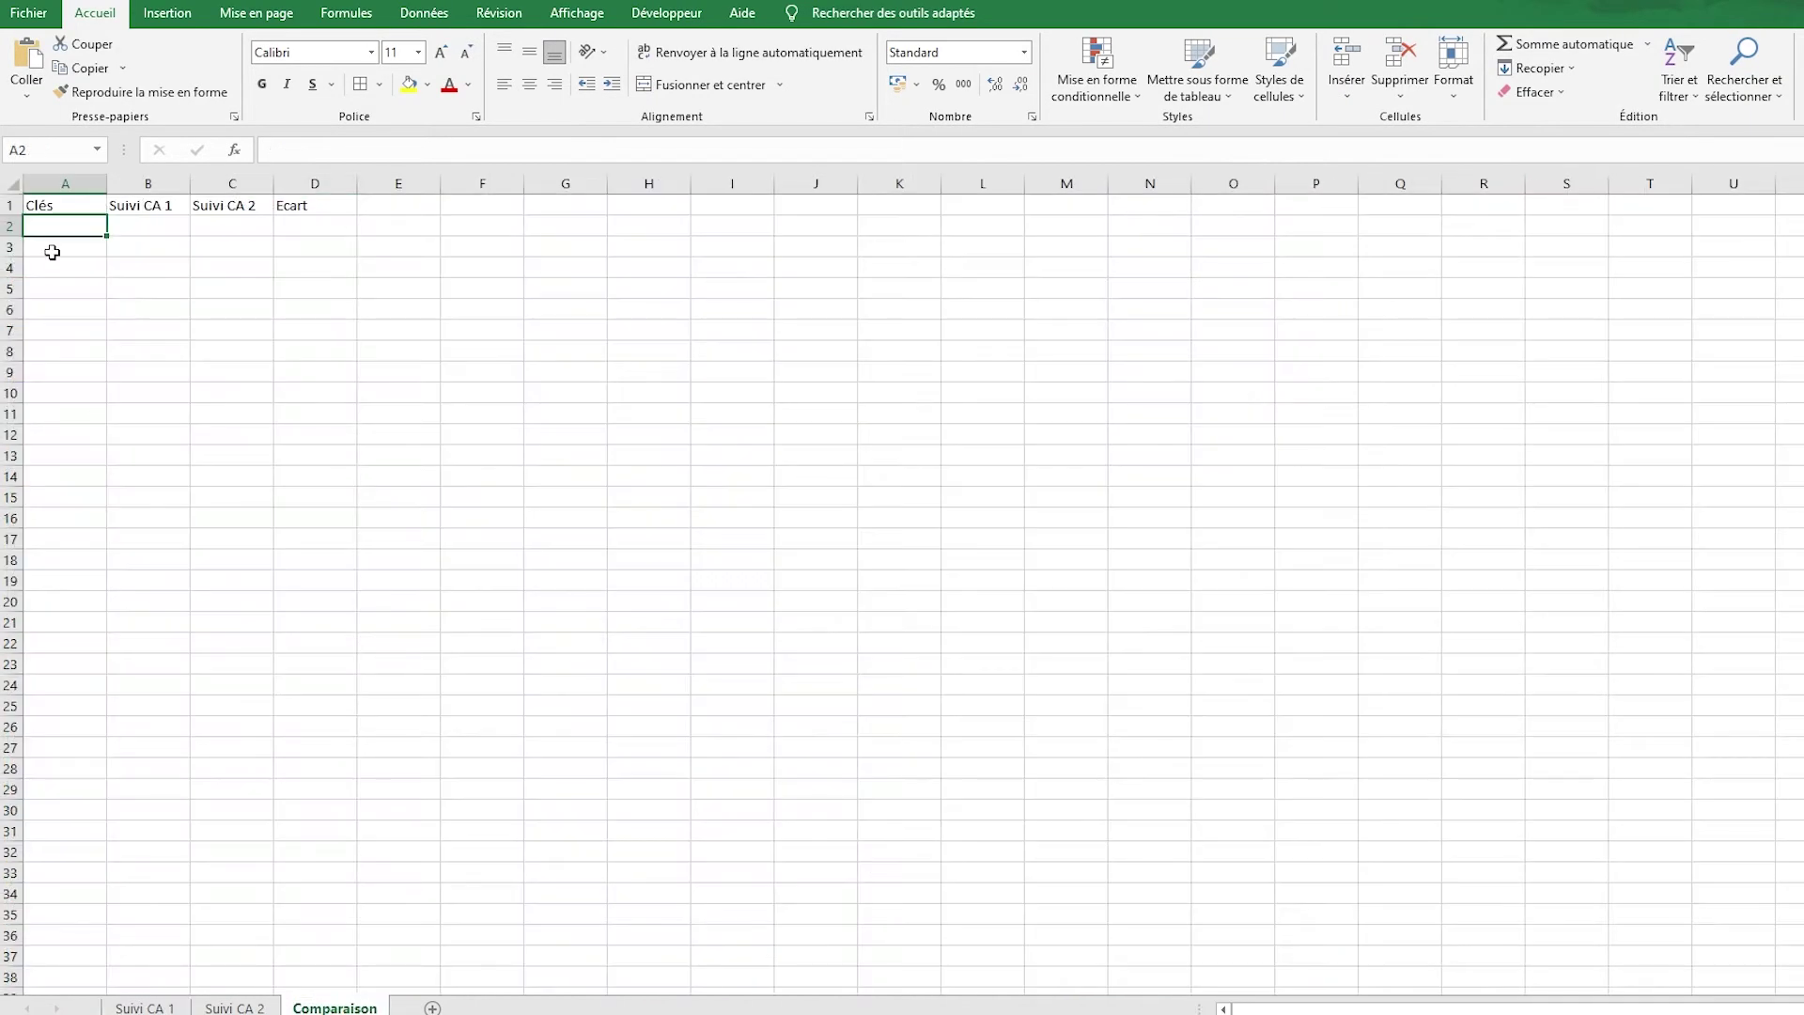
{"action": "left_click", "coordinate": [19, 98]}
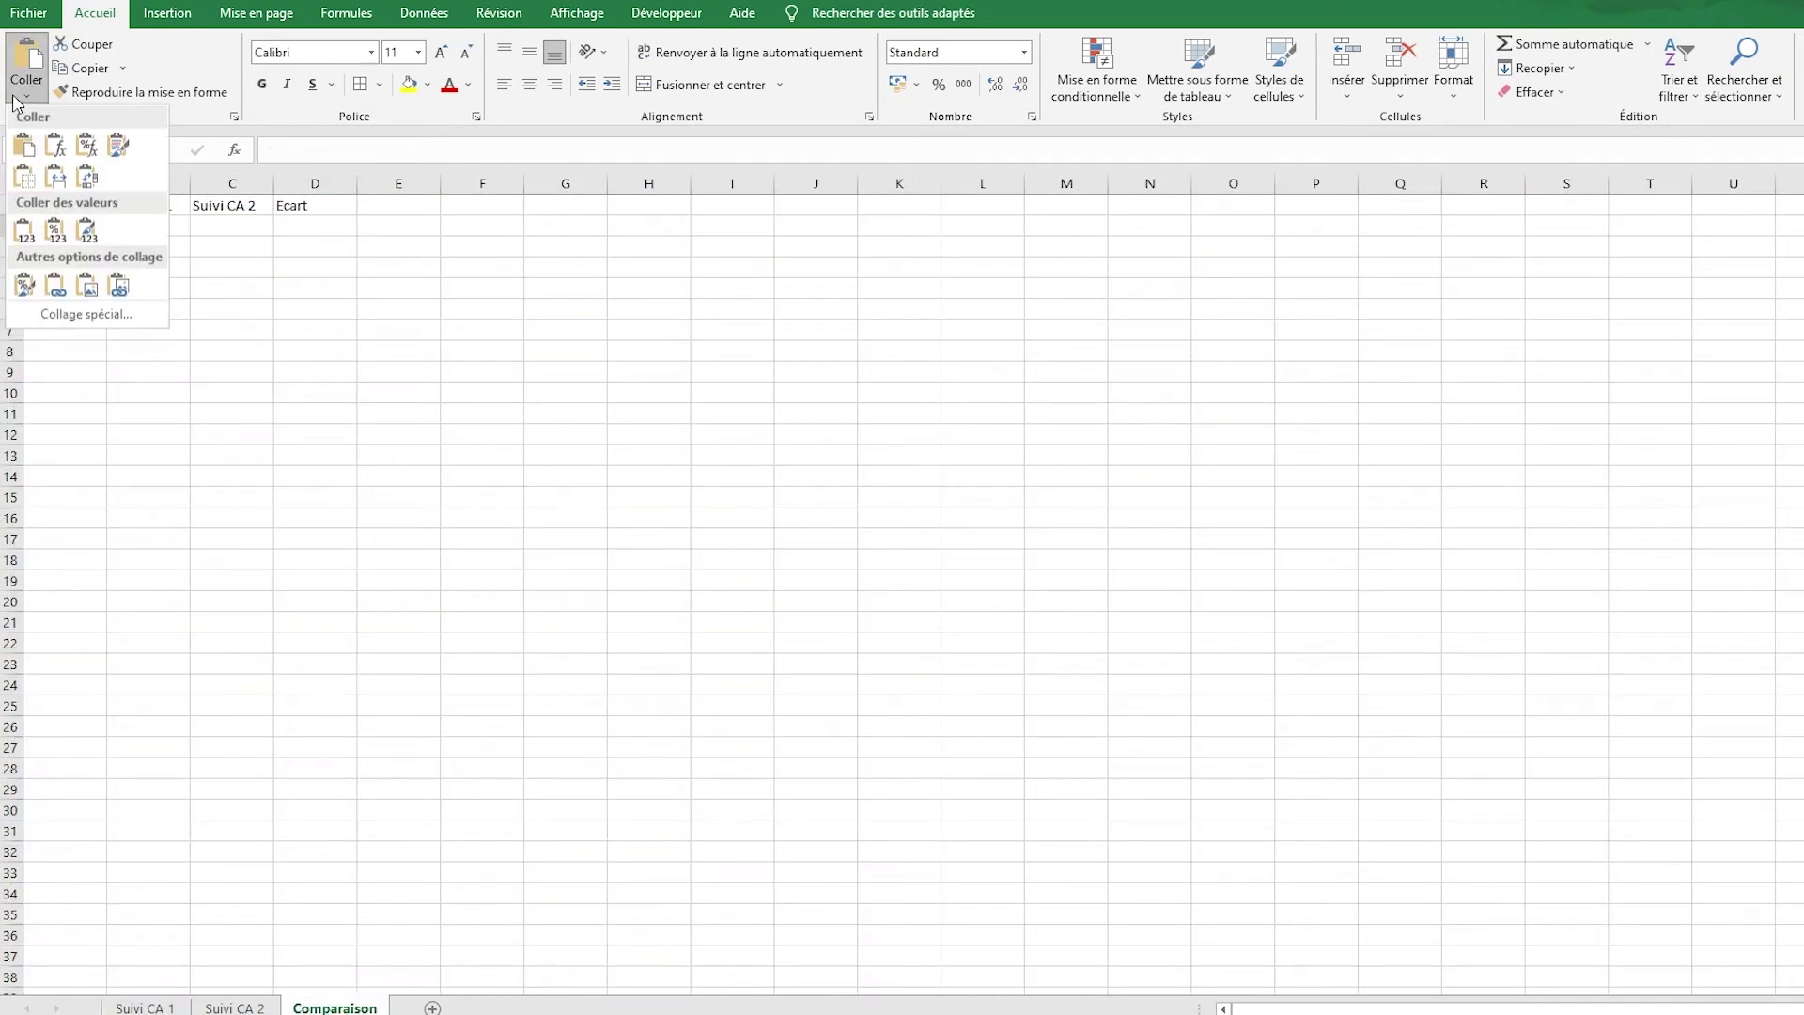
{"action": "left_click", "coordinate": [24, 235]}
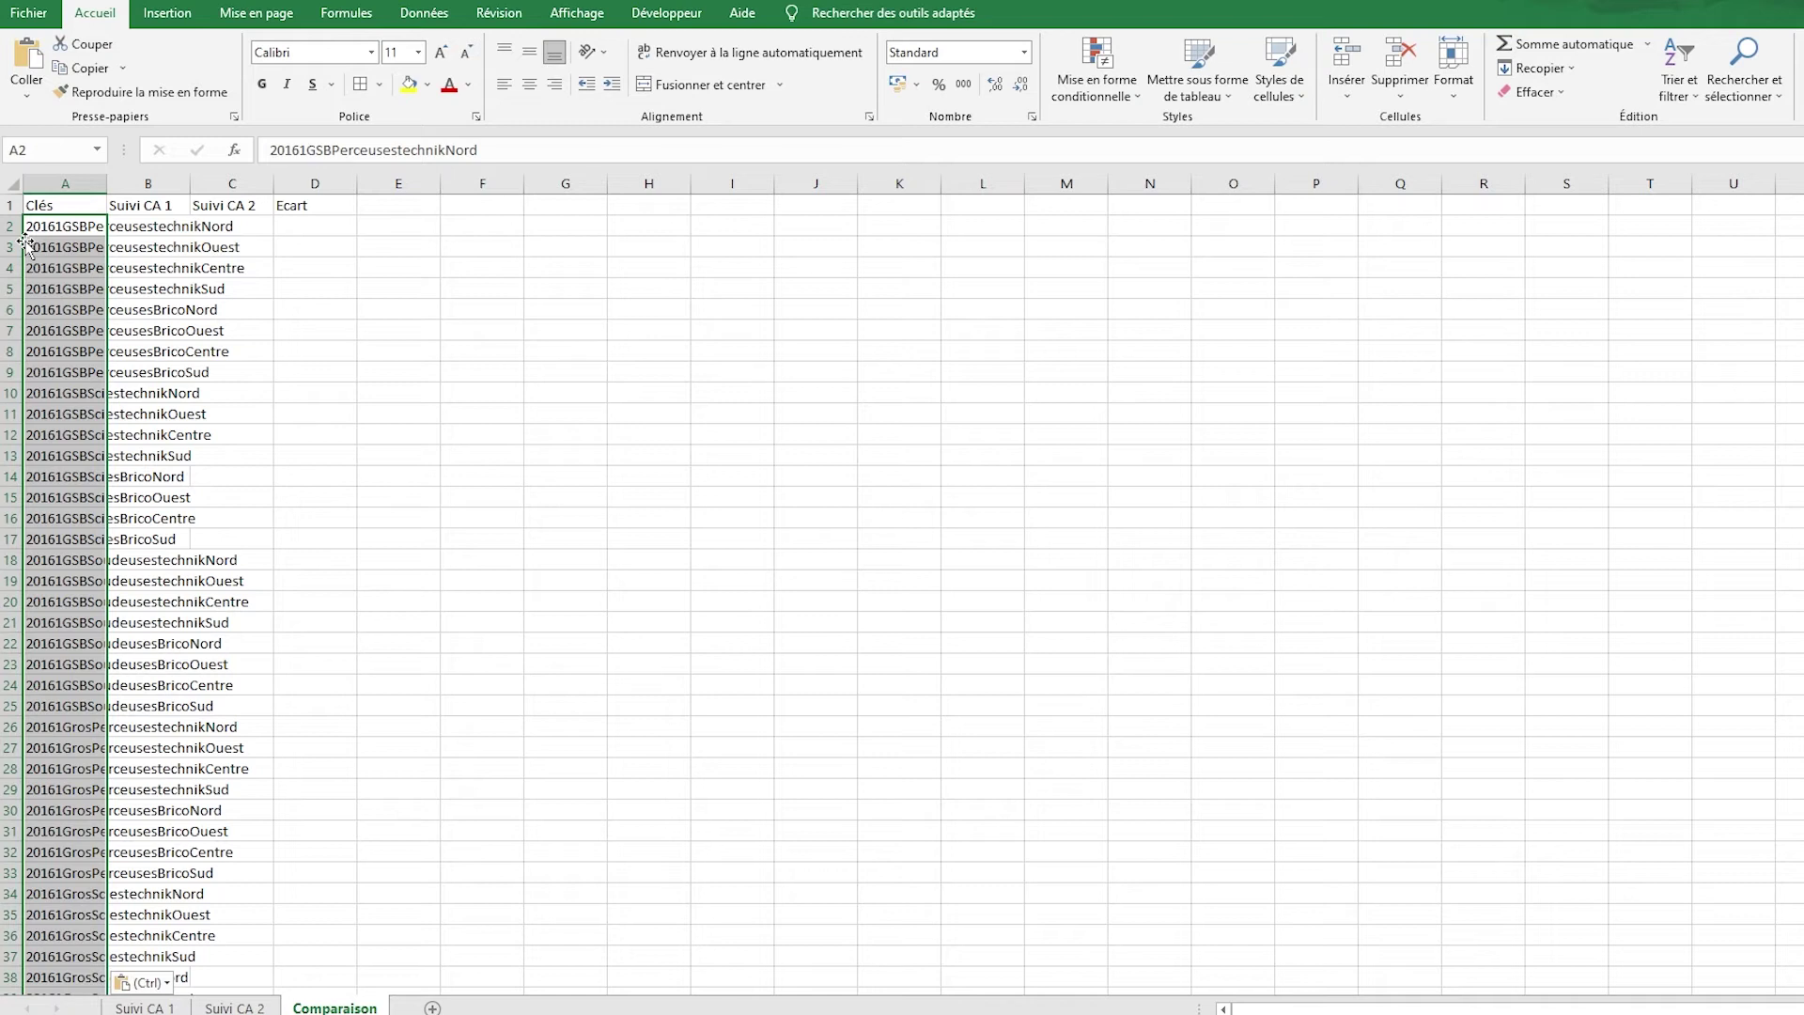
{"action": "left_click", "coordinate": [57, 249]}
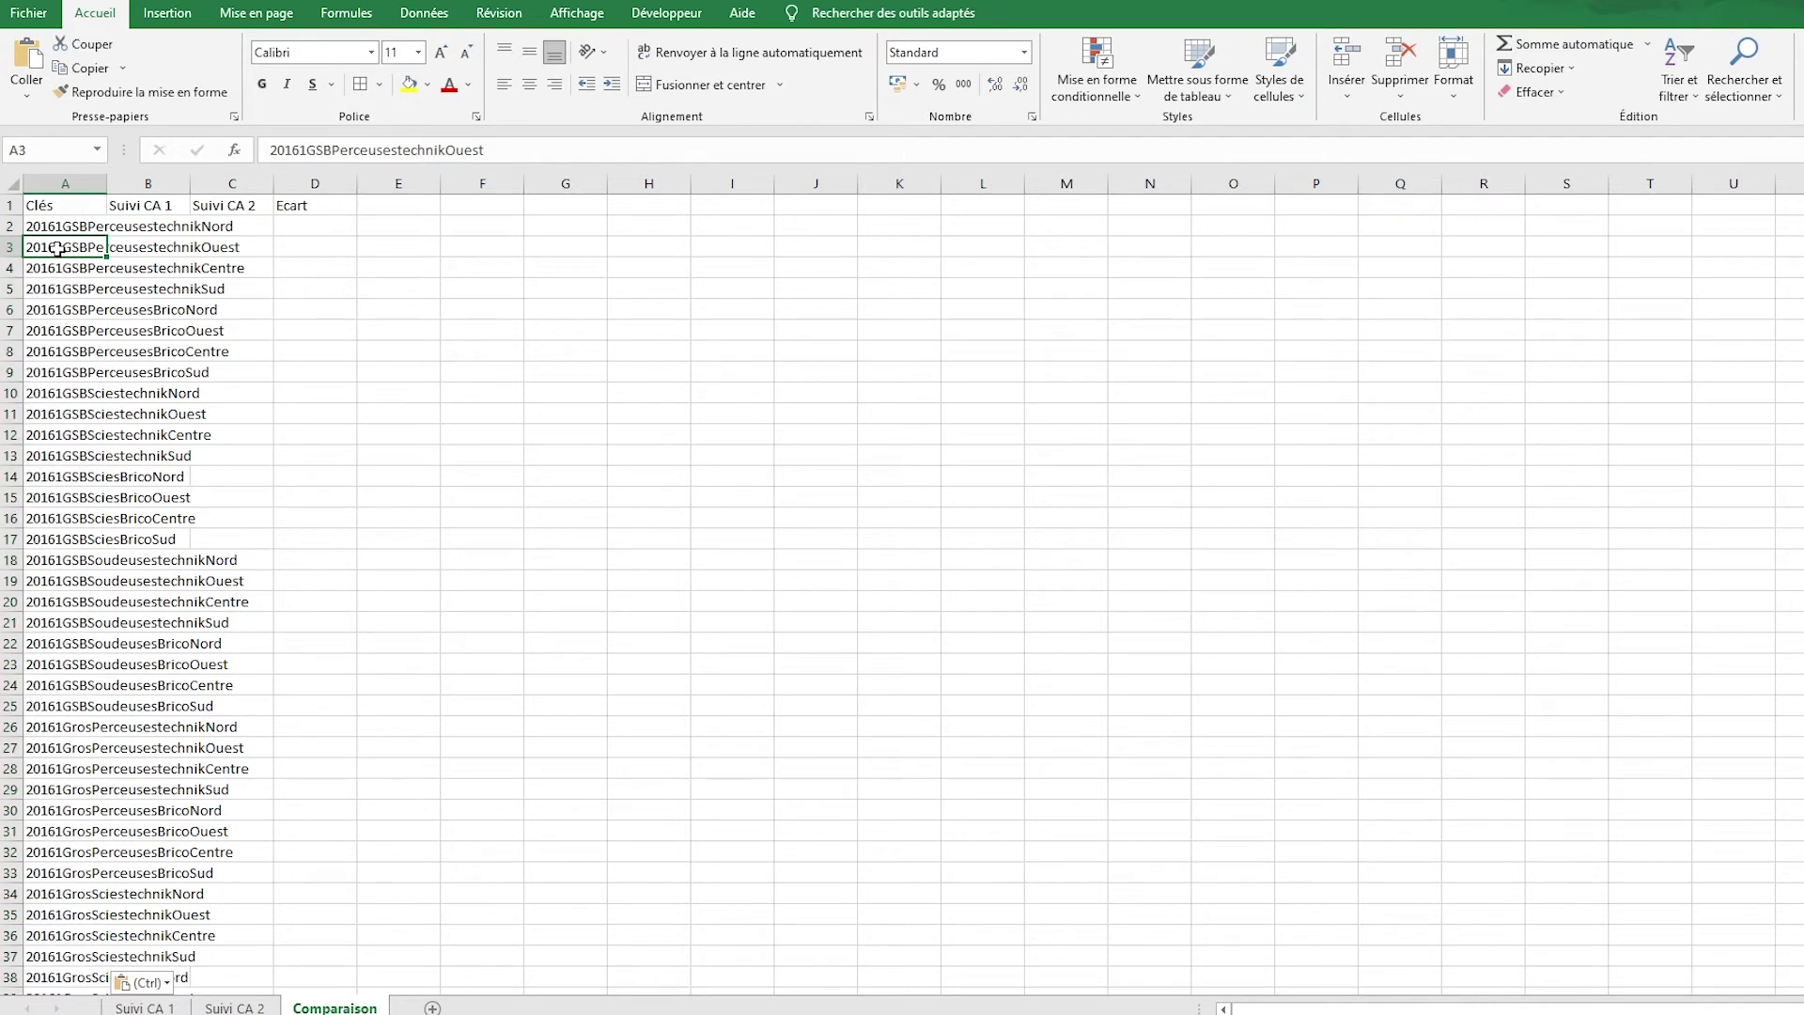
Copy all the keys from L2 down to the last row of the Suivi CA 2 sheet.
{"action": "left_click", "coordinate": [143, 1008]}
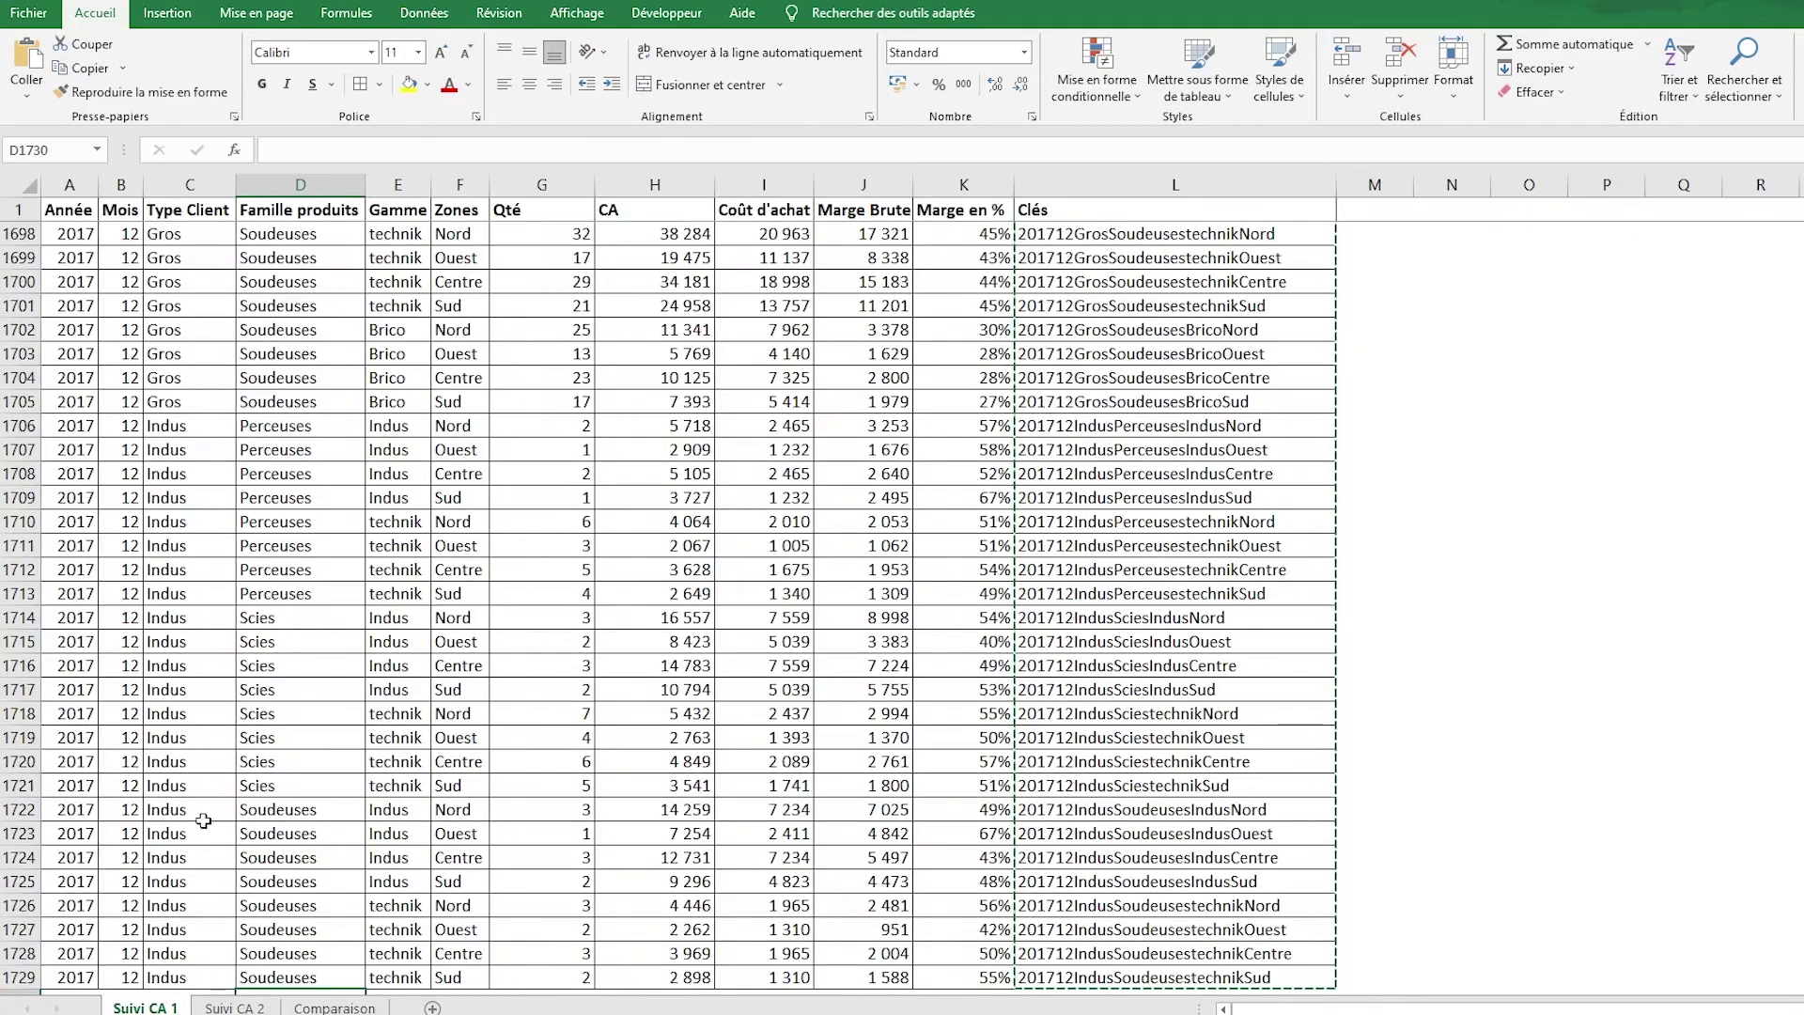
{"action": "left_click", "coordinate": [237, 1007]}
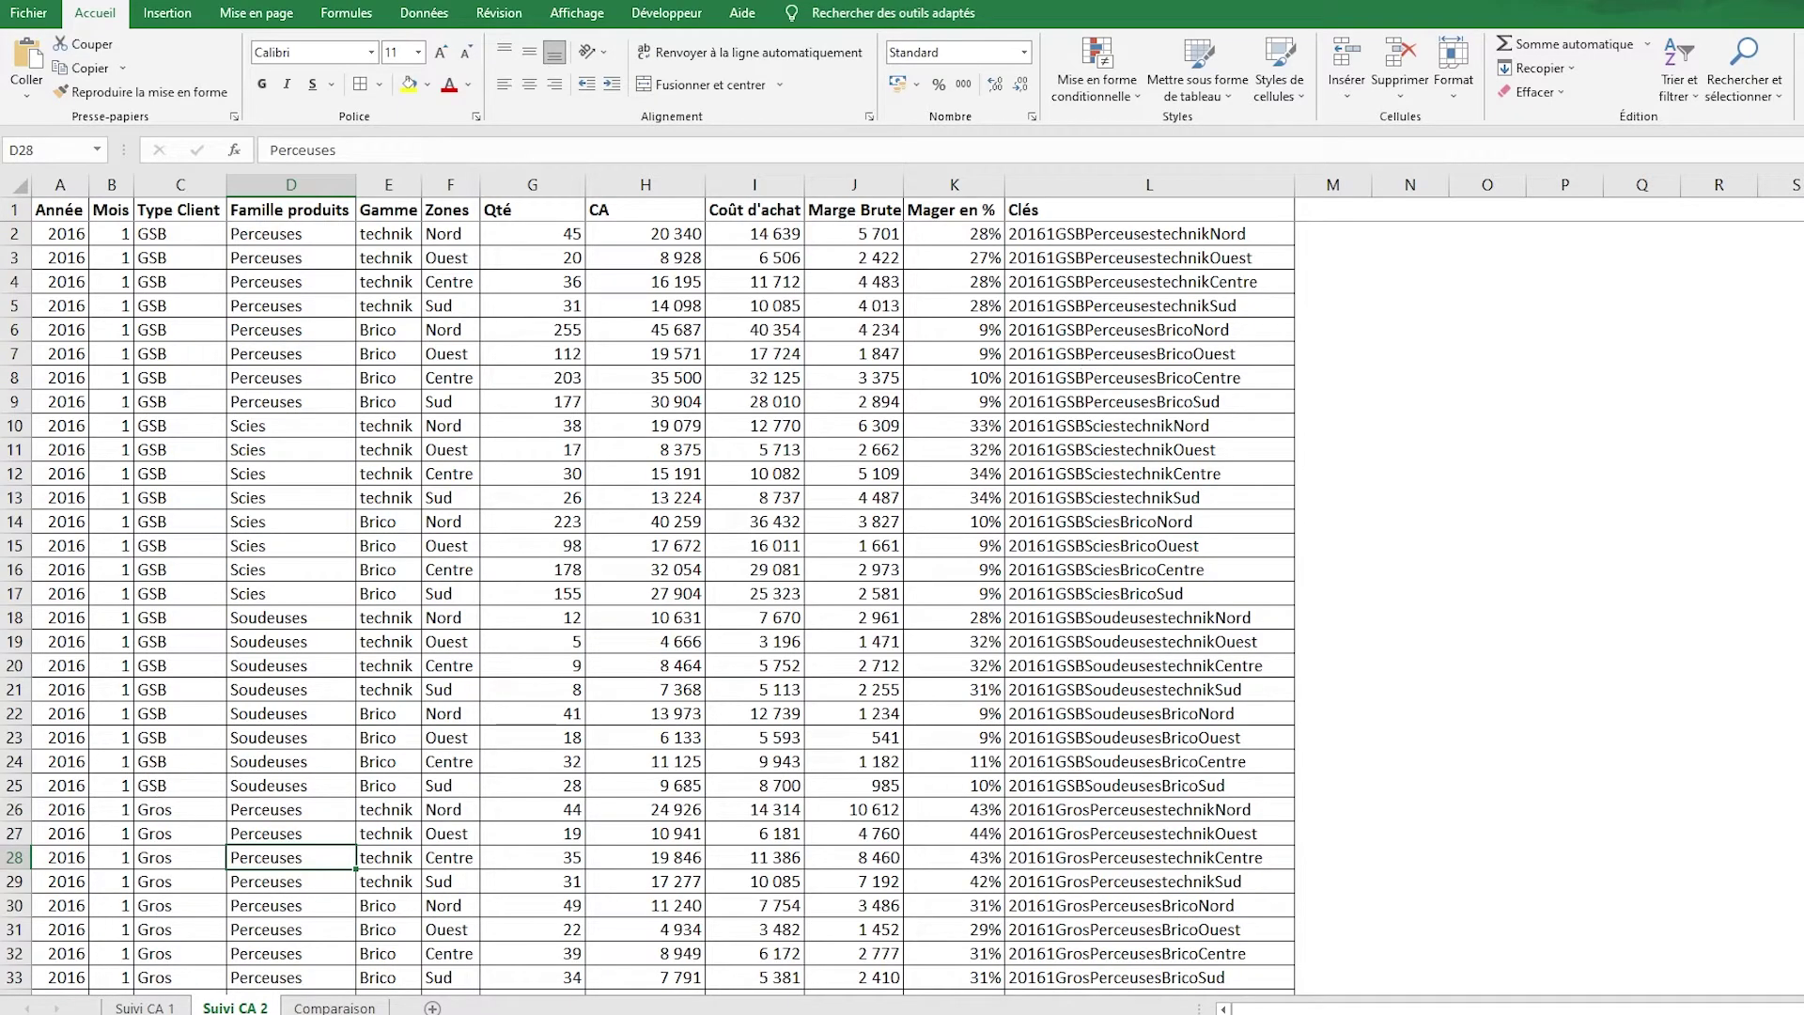
{"action": "key", "text": "ctrl+Page_Up"}
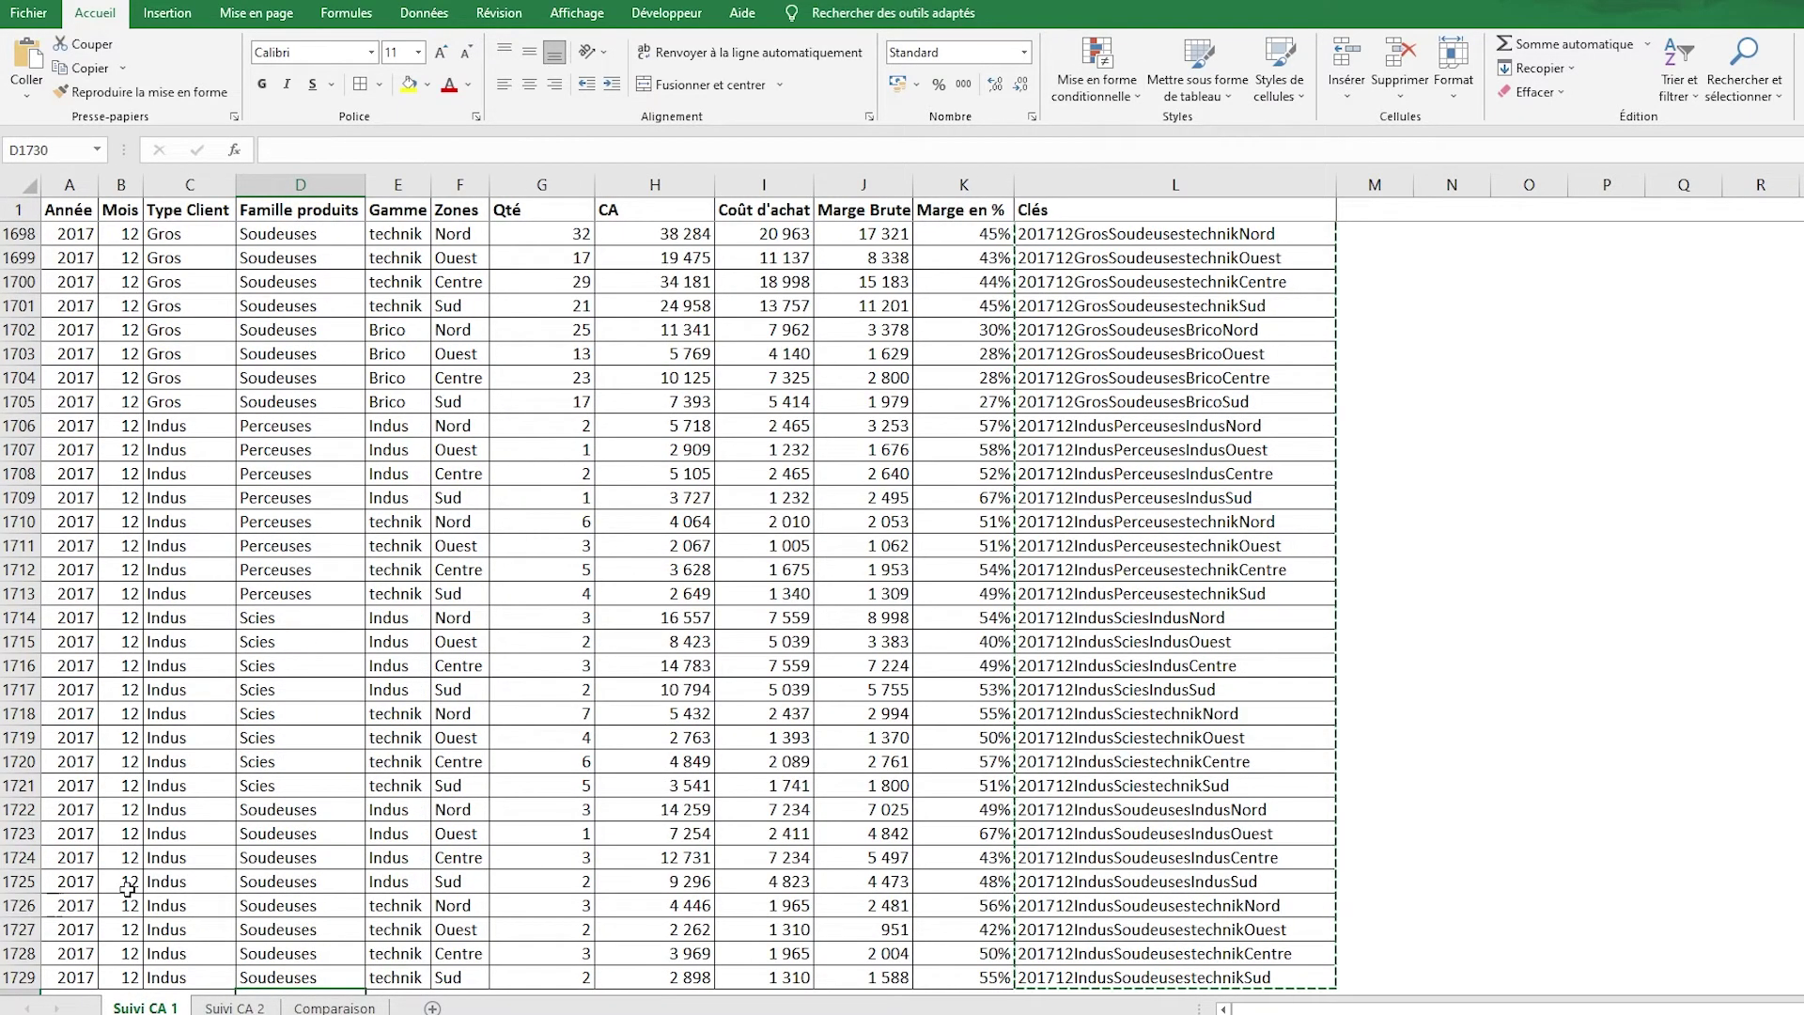
{"action": "left_click", "coordinate": [235, 1008]}
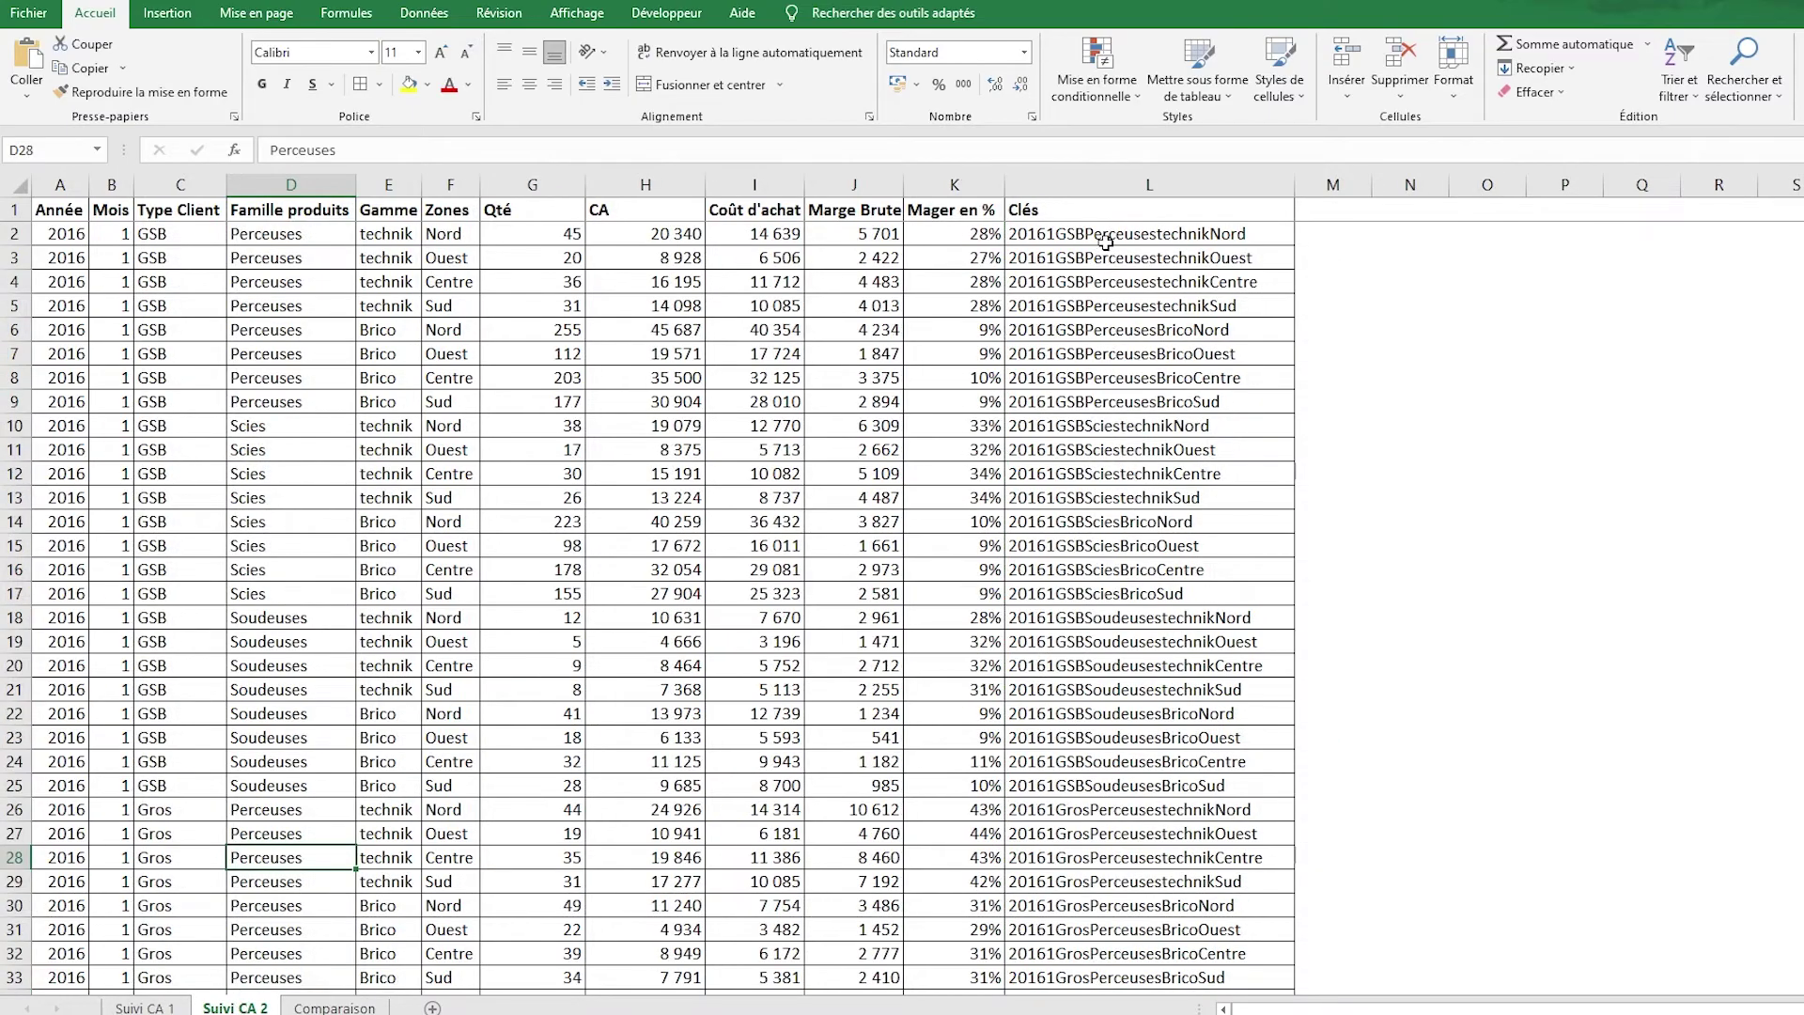
{"action": "left_click", "coordinate": [1106, 242]}
{"action": "key", "text": "Up"}
{"action": "key", "text": "ctrl+shift+Down"}
{"action": "key", "text": "ctrl+c"}
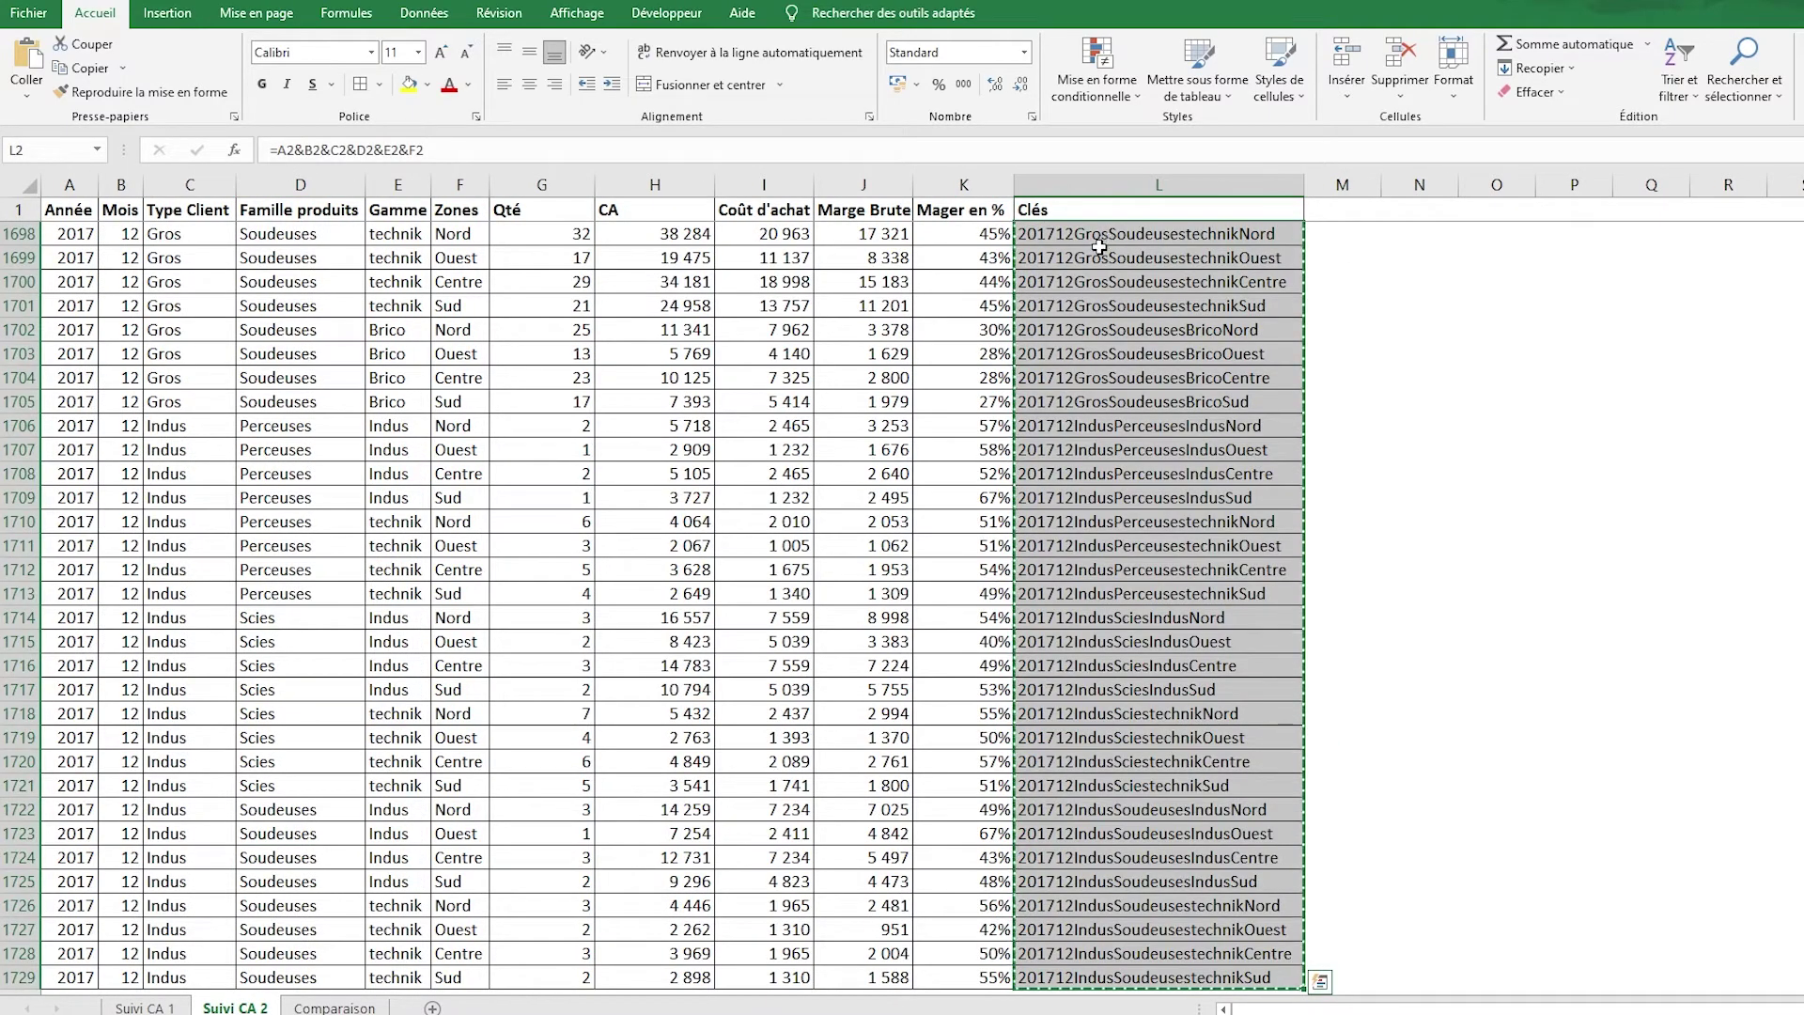
Paste the copied keys as values into Comparaison from A1730, directly below the existing keys.
{"action": "left_click", "coordinate": [320, 1003]}
{"action": "left_click", "coordinate": [43, 625]}
{"action": "left_click", "coordinate": [42, 662]}
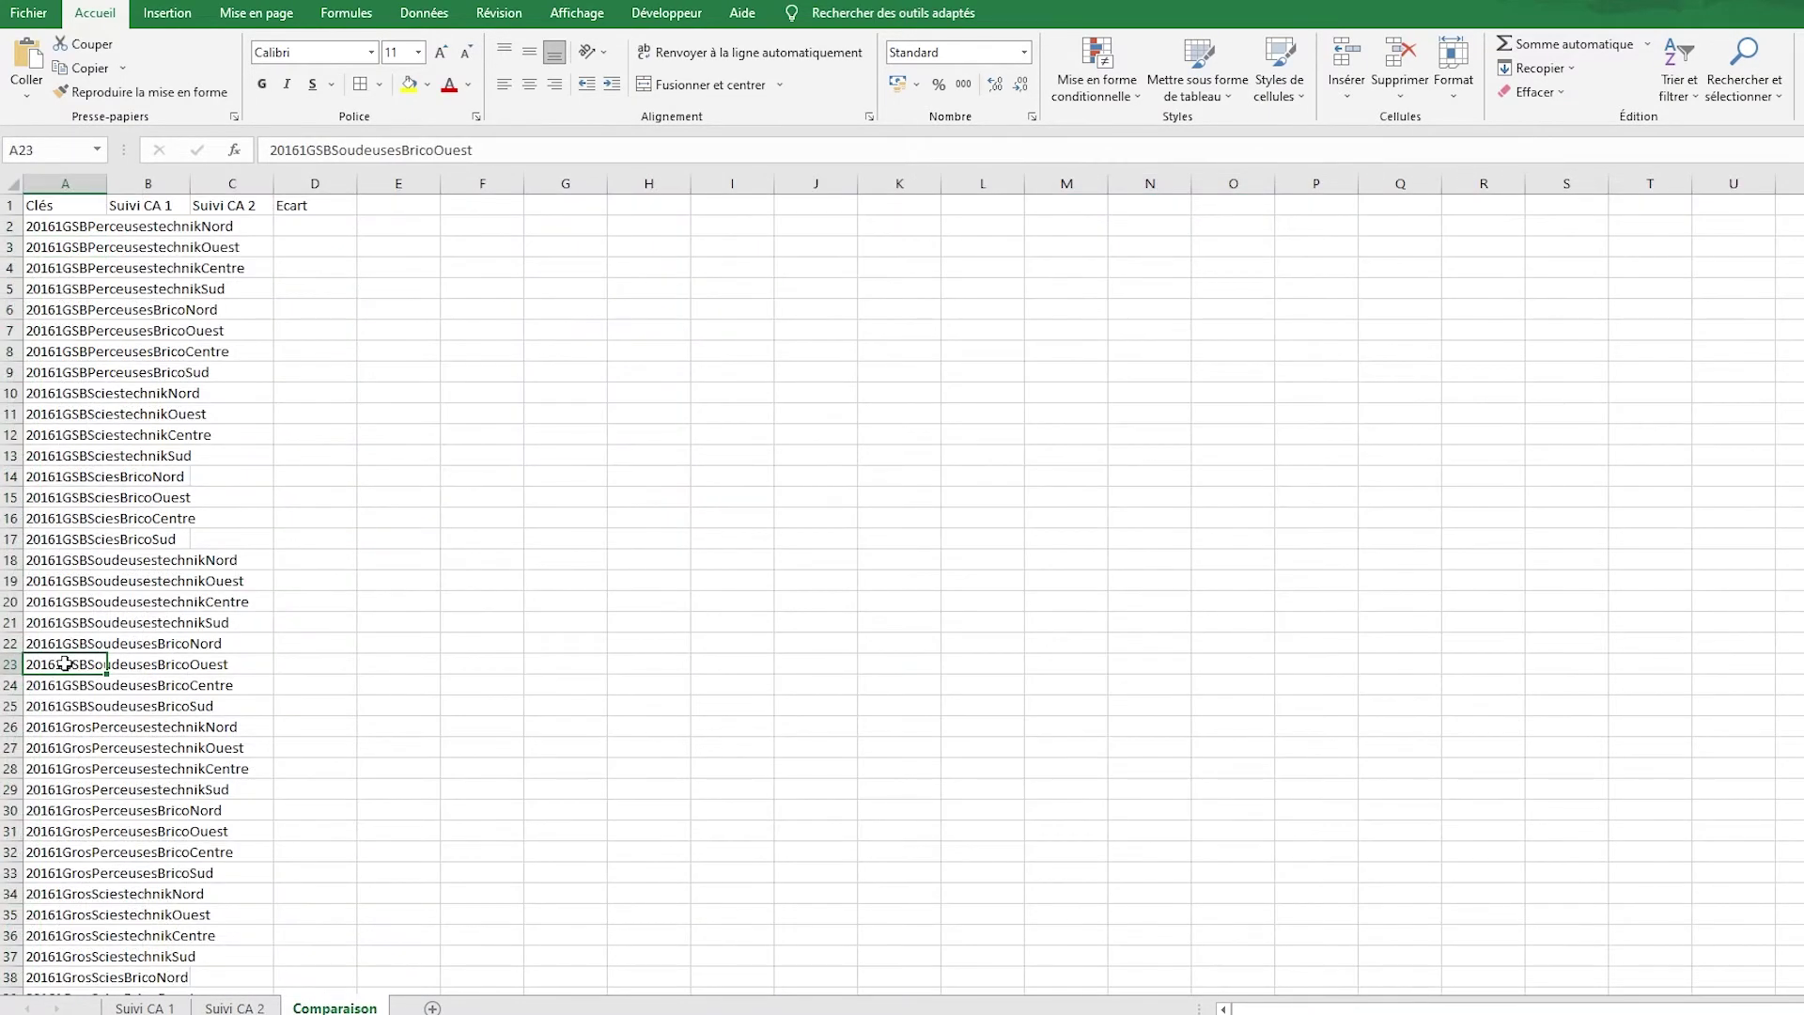
{"action": "key", "text": "ctrl+Down"}
{"action": "key", "text": "Down"}
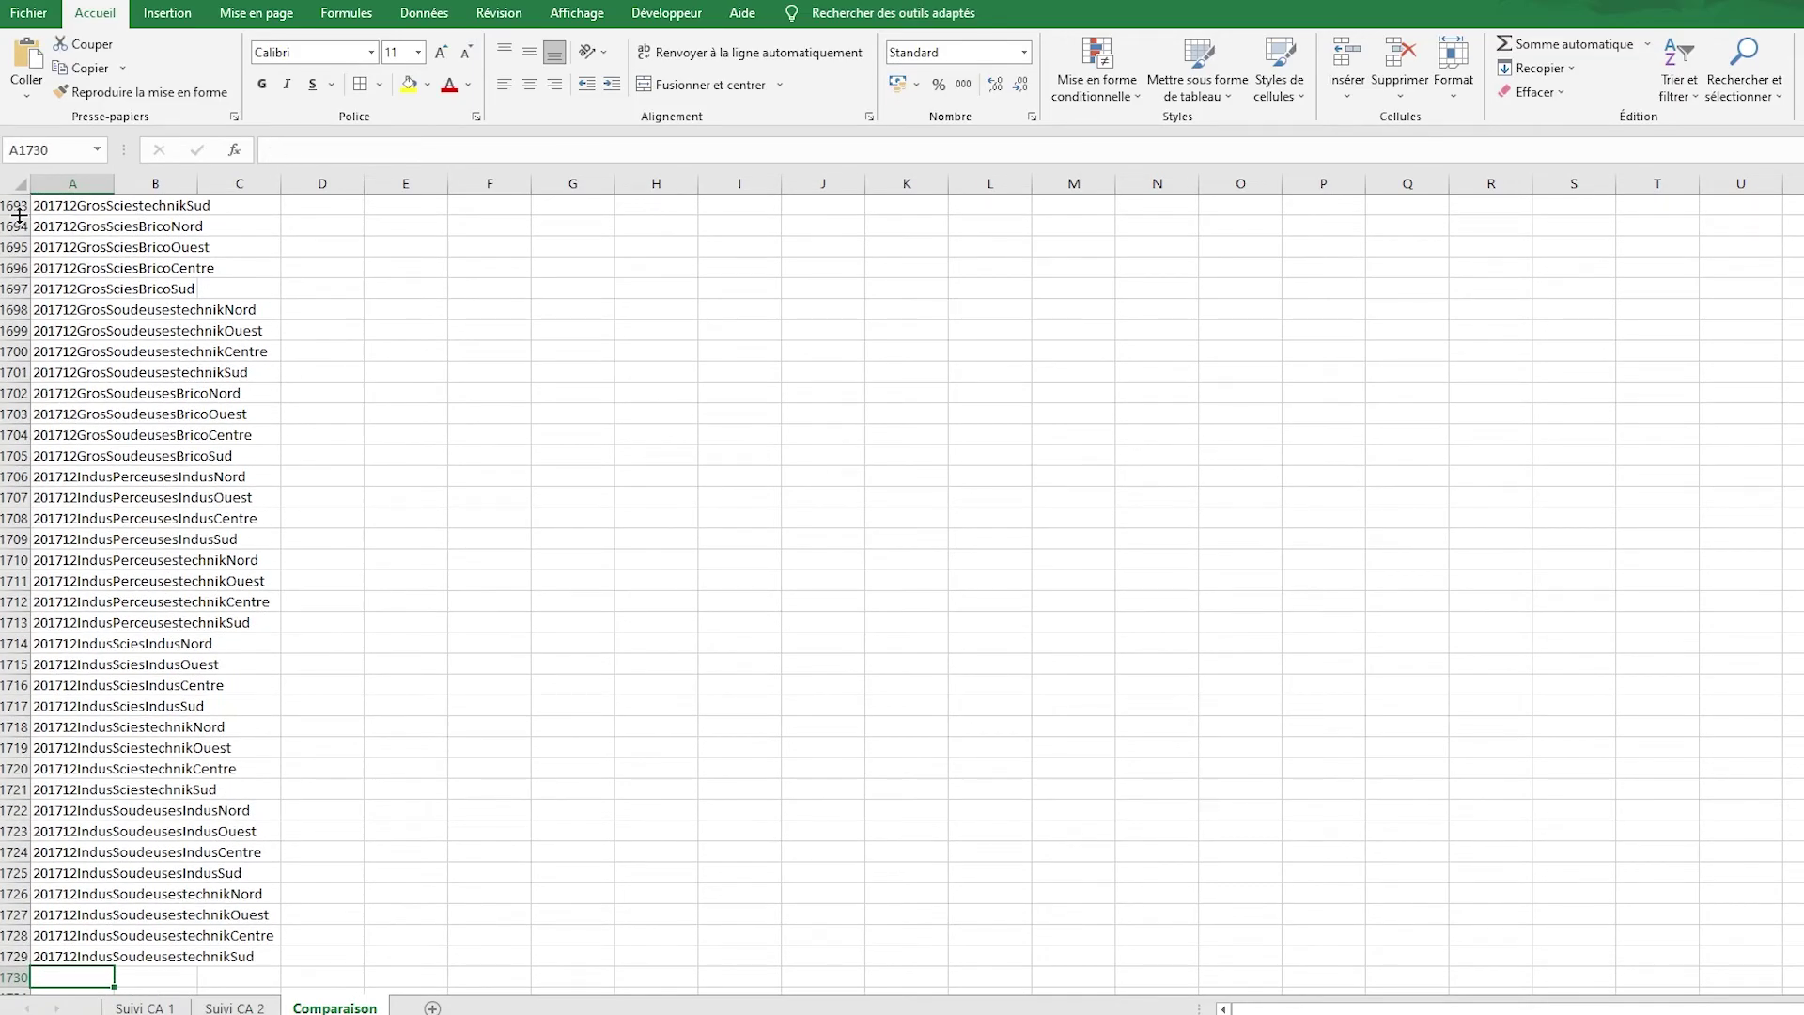
{"action": "left_click", "coordinate": [26, 94]}
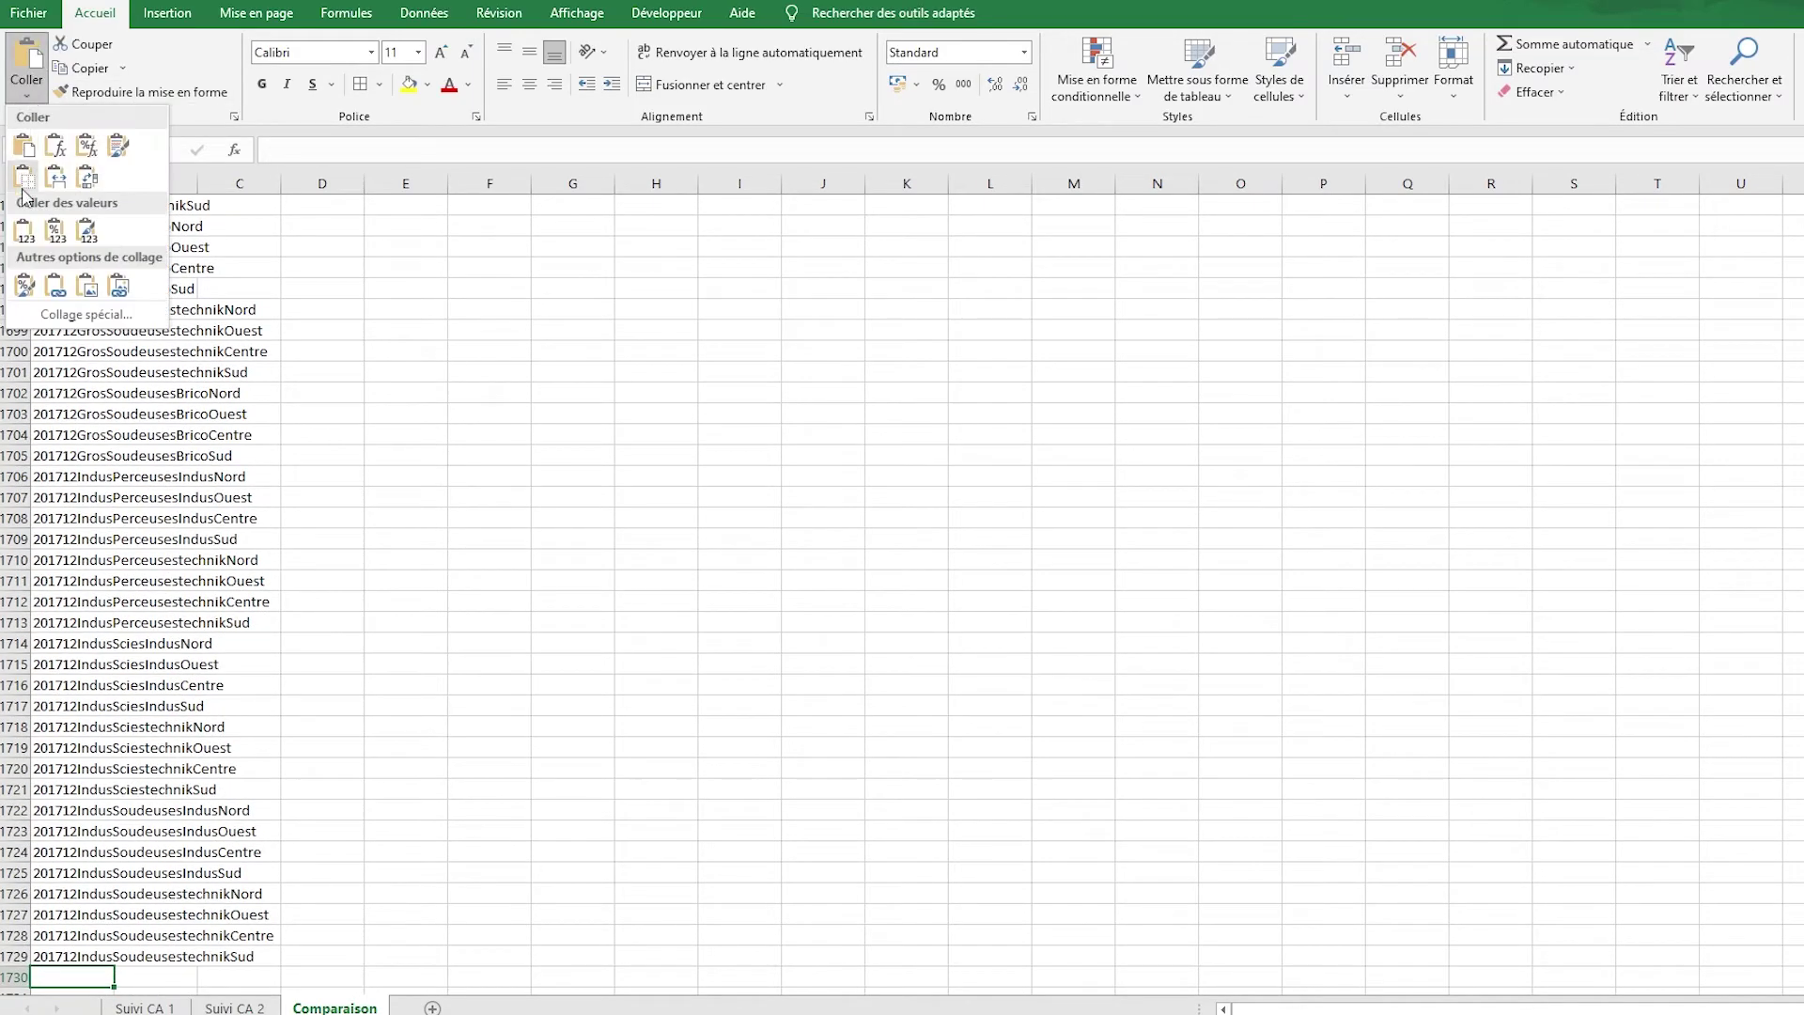
{"action": "left_click", "coordinate": [17, 238]}
Remove the duplicate keys from A2 down in Comparaison, continuing with the current selection only and without a header row.
{"action": "key", "text": "ctrl+Home"}
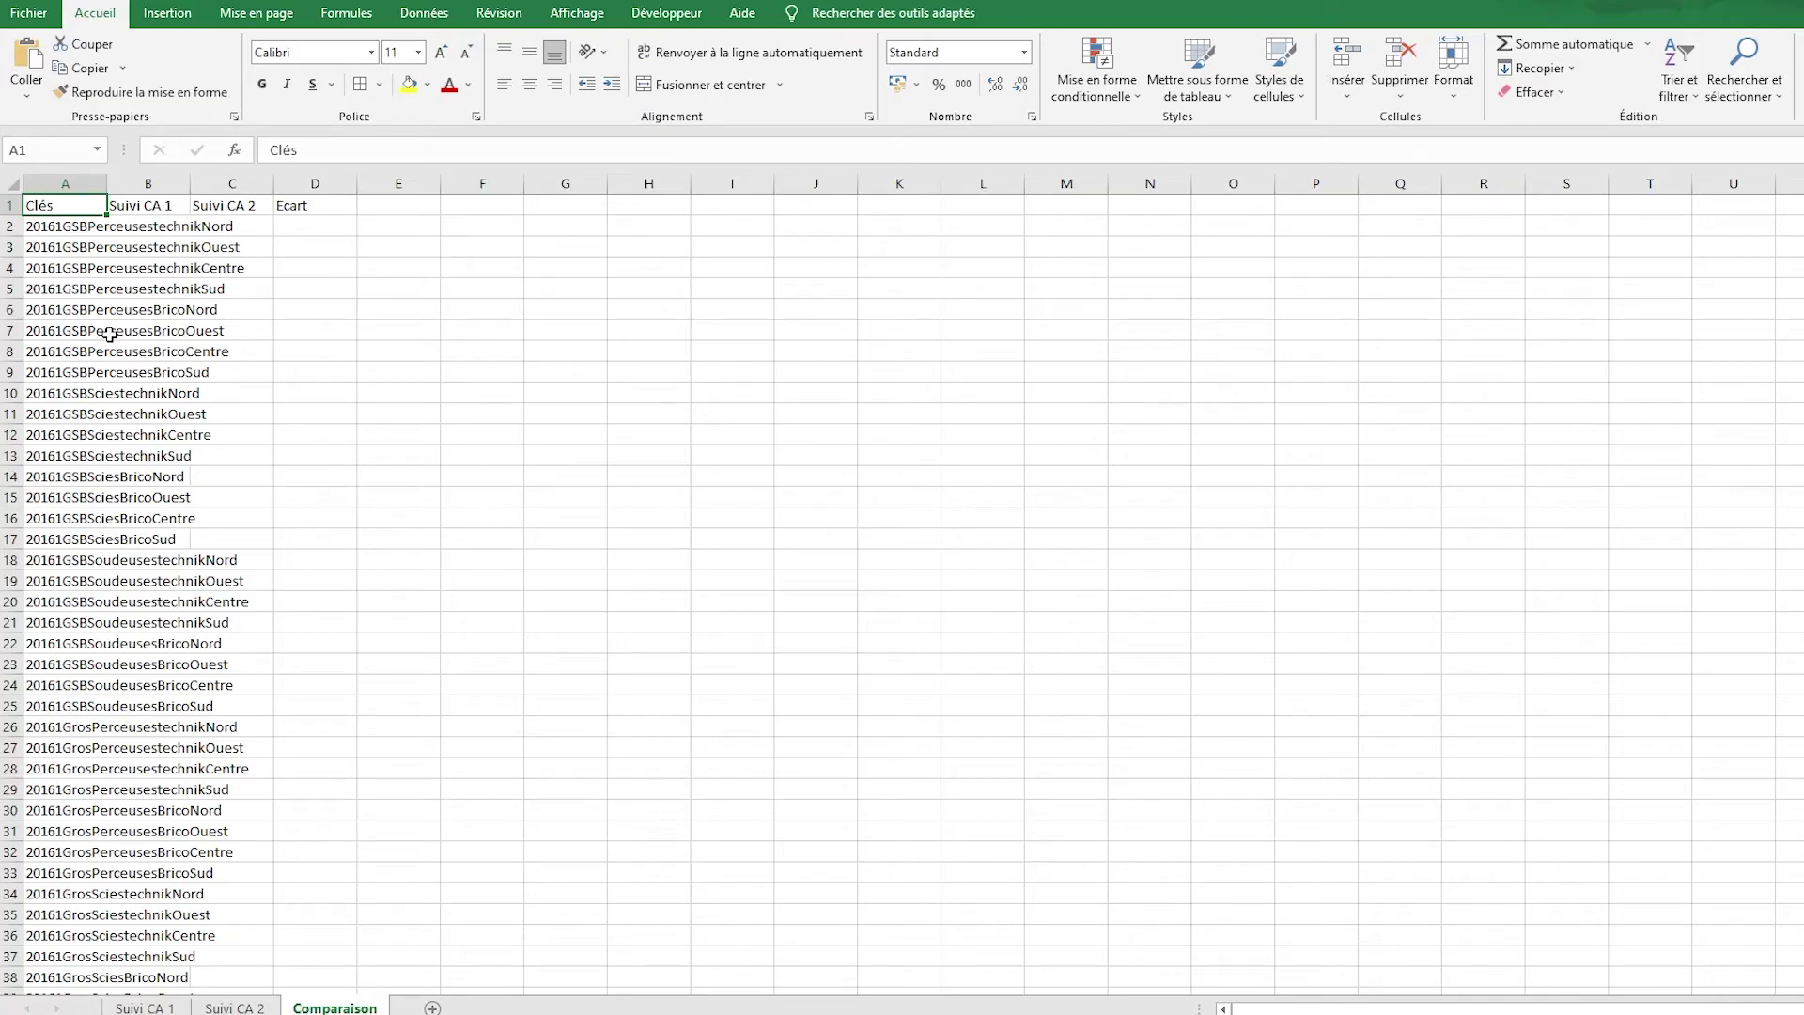
{"action": "key", "text": "Down"}
{"action": "key", "text": "ctrl+shift+Down"}
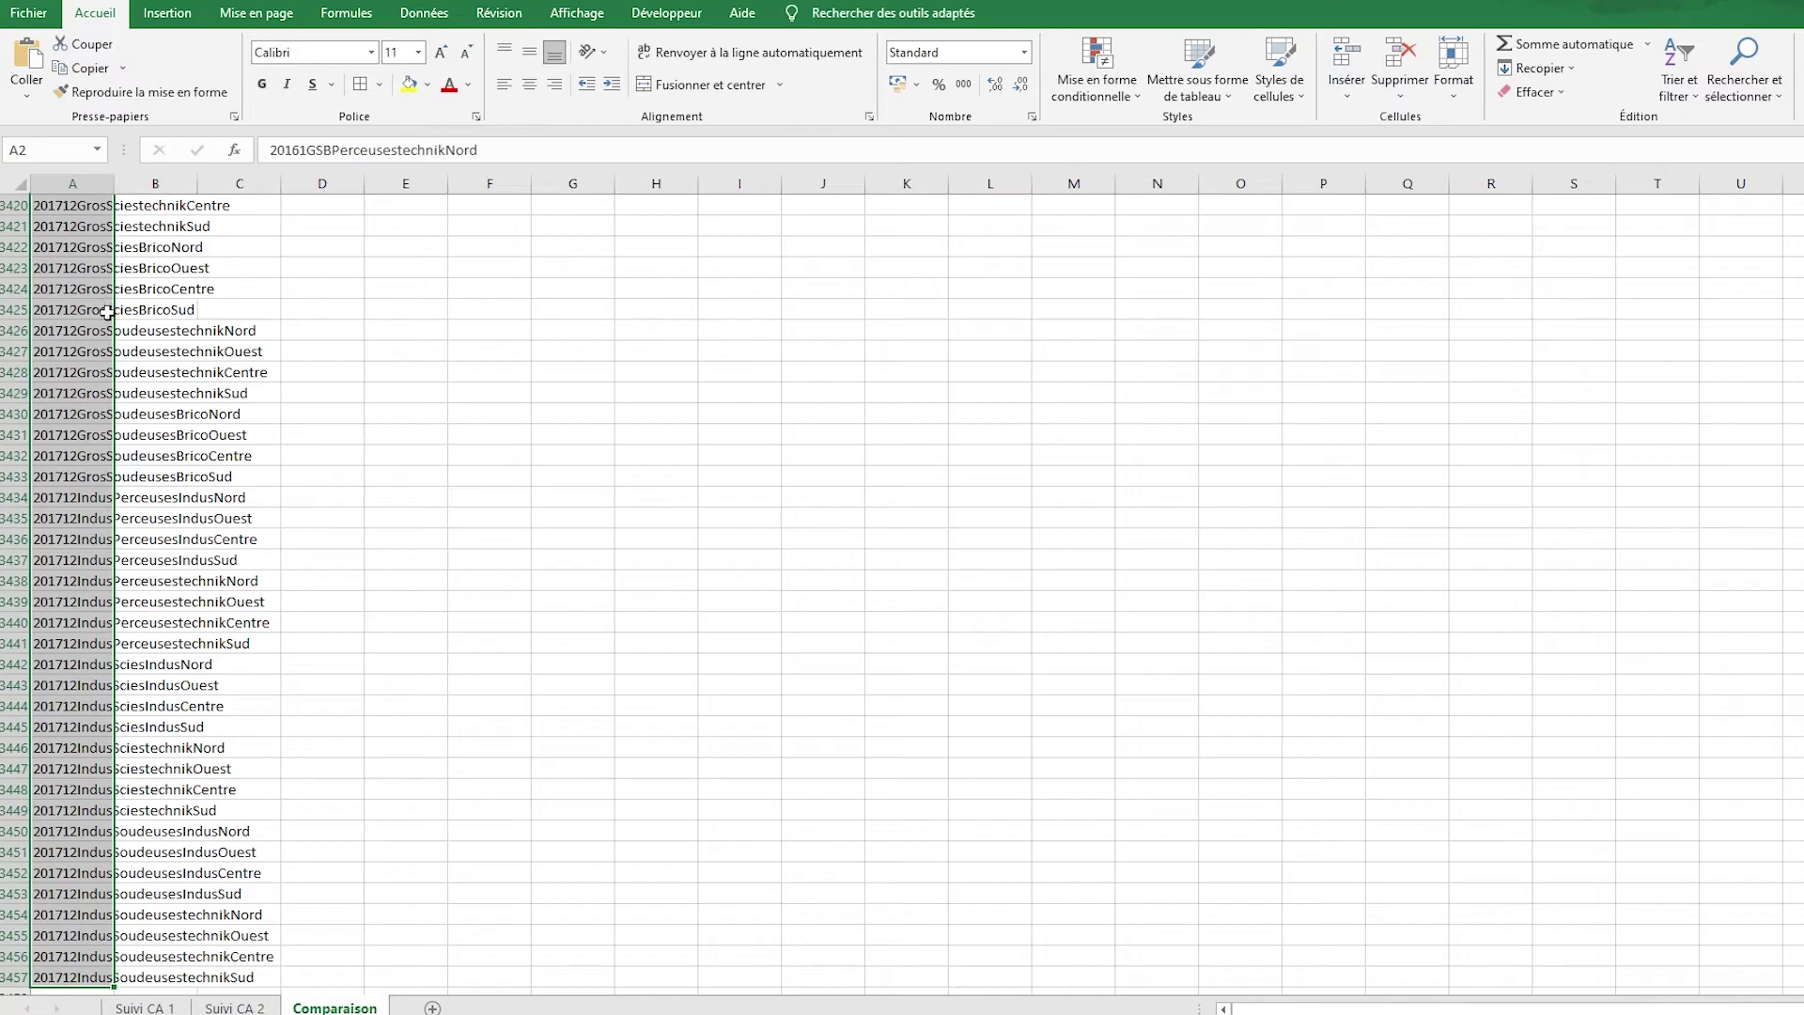
{"action": "scroll", "coordinate": [105, 310], "scroll_direction": "up", "scroll_amount": 7}
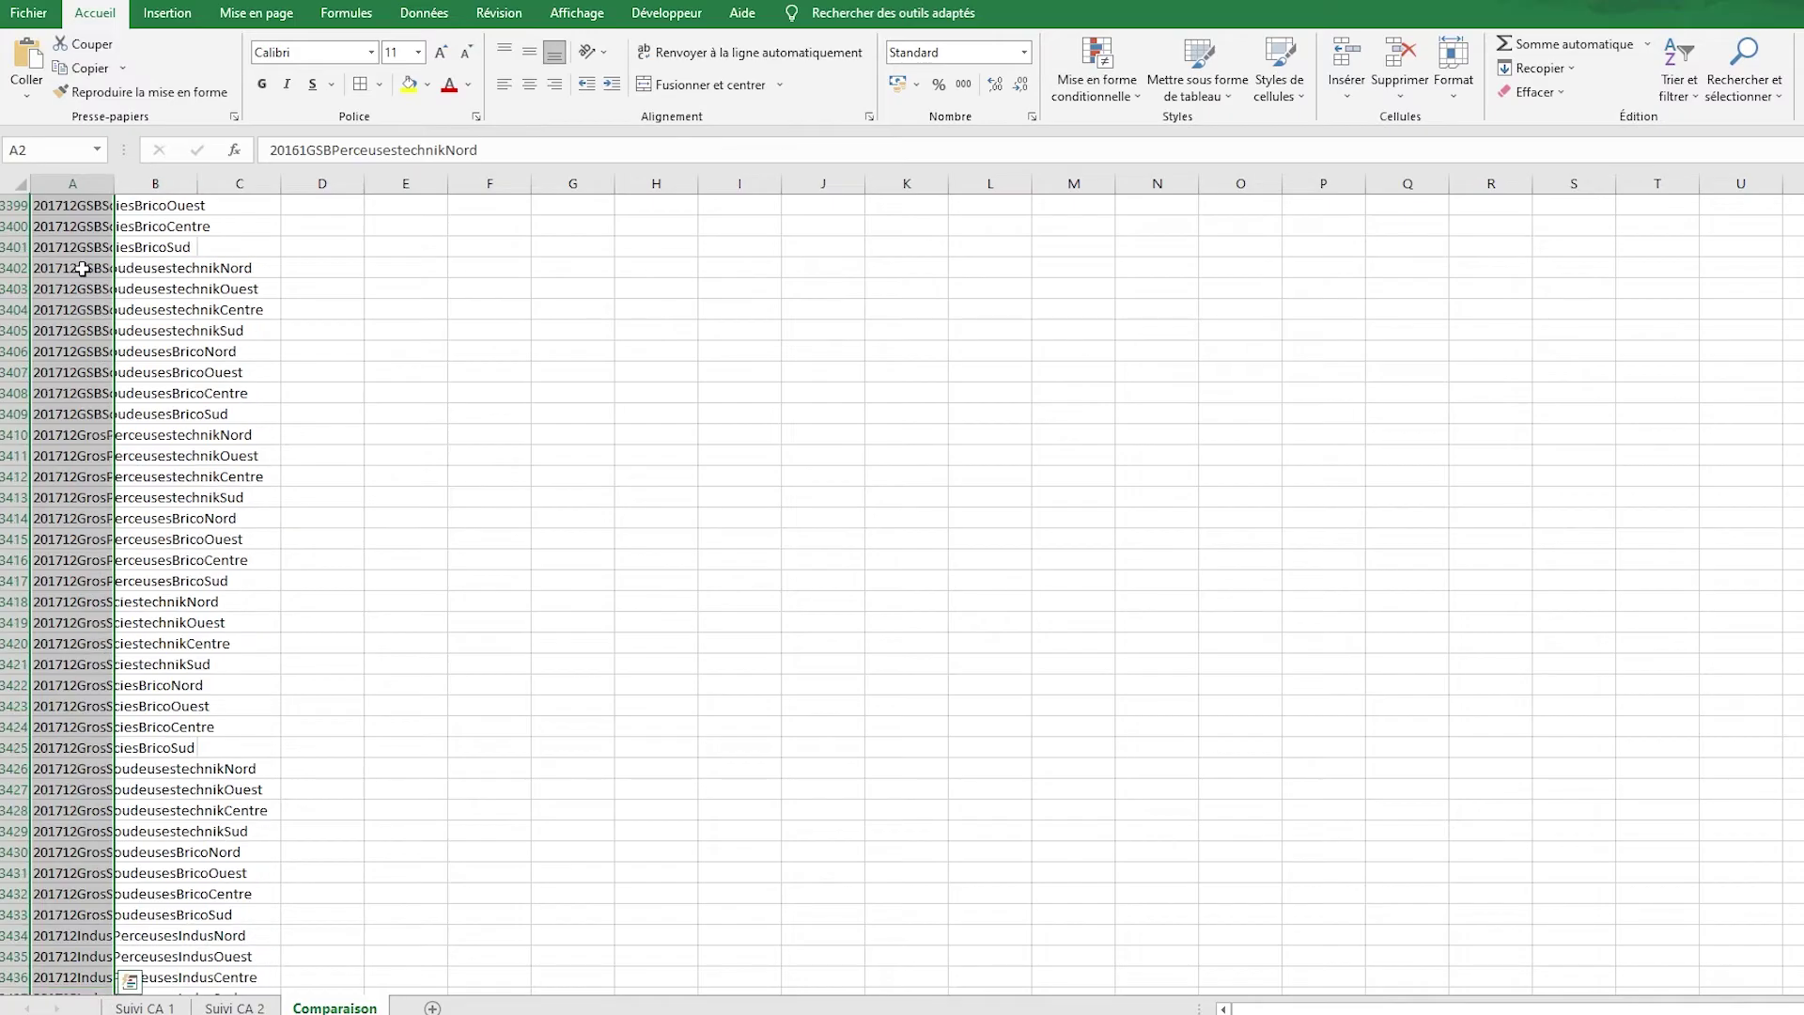
{"action": "left_click", "coordinate": [441, 11]}
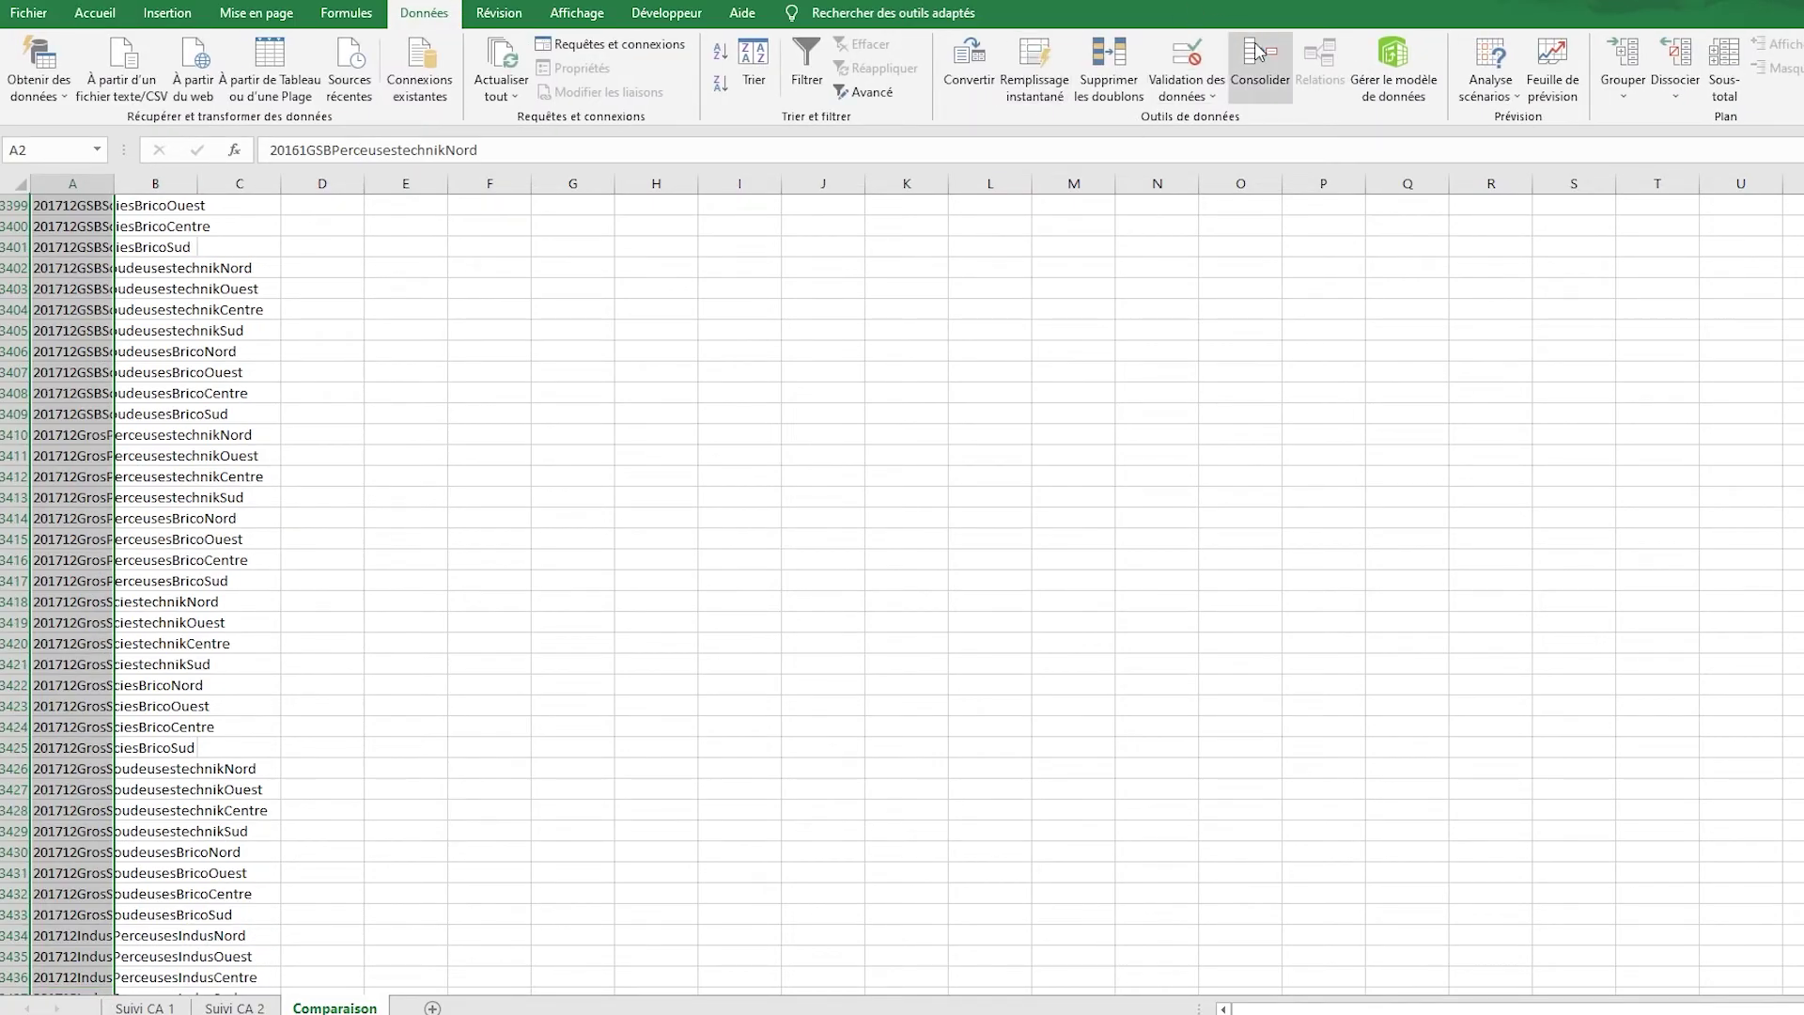
{"action": "left_click", "coordinate": [1123, 62]}
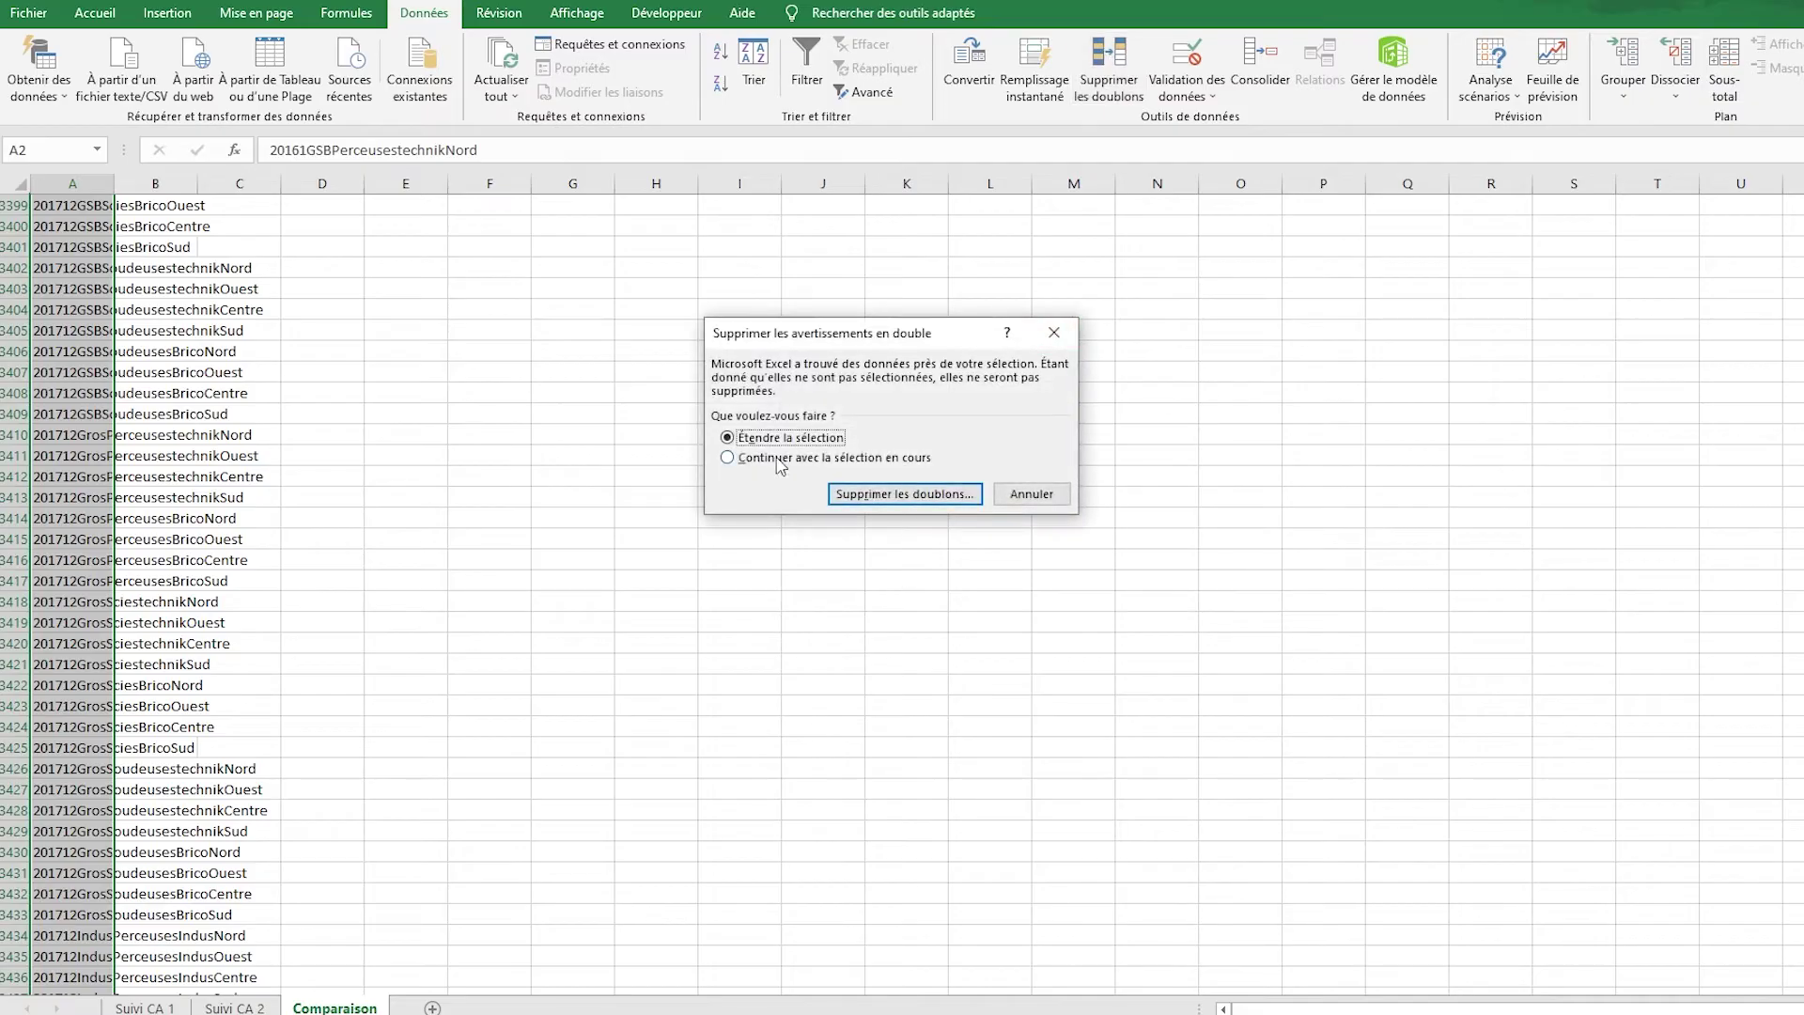
{"action": "left_click", "coordinate": [779, 461]}
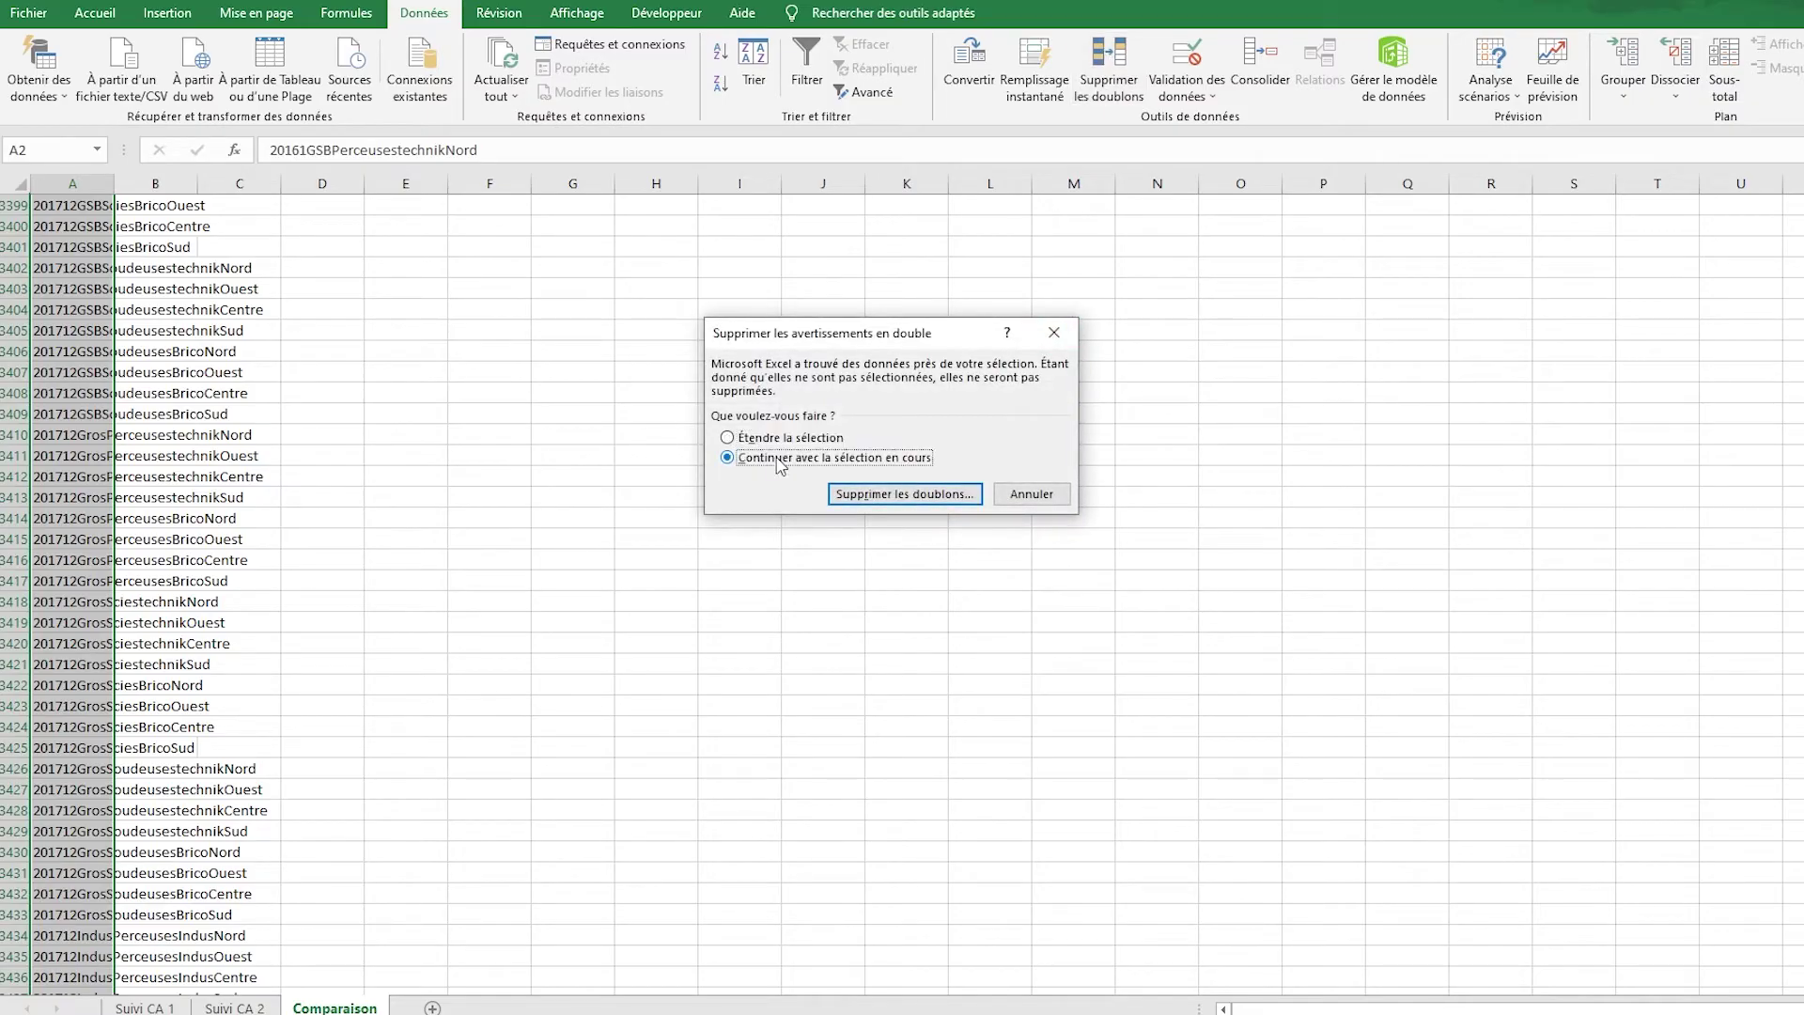
{"action": "left_click", "coordinate": [932, 499]}
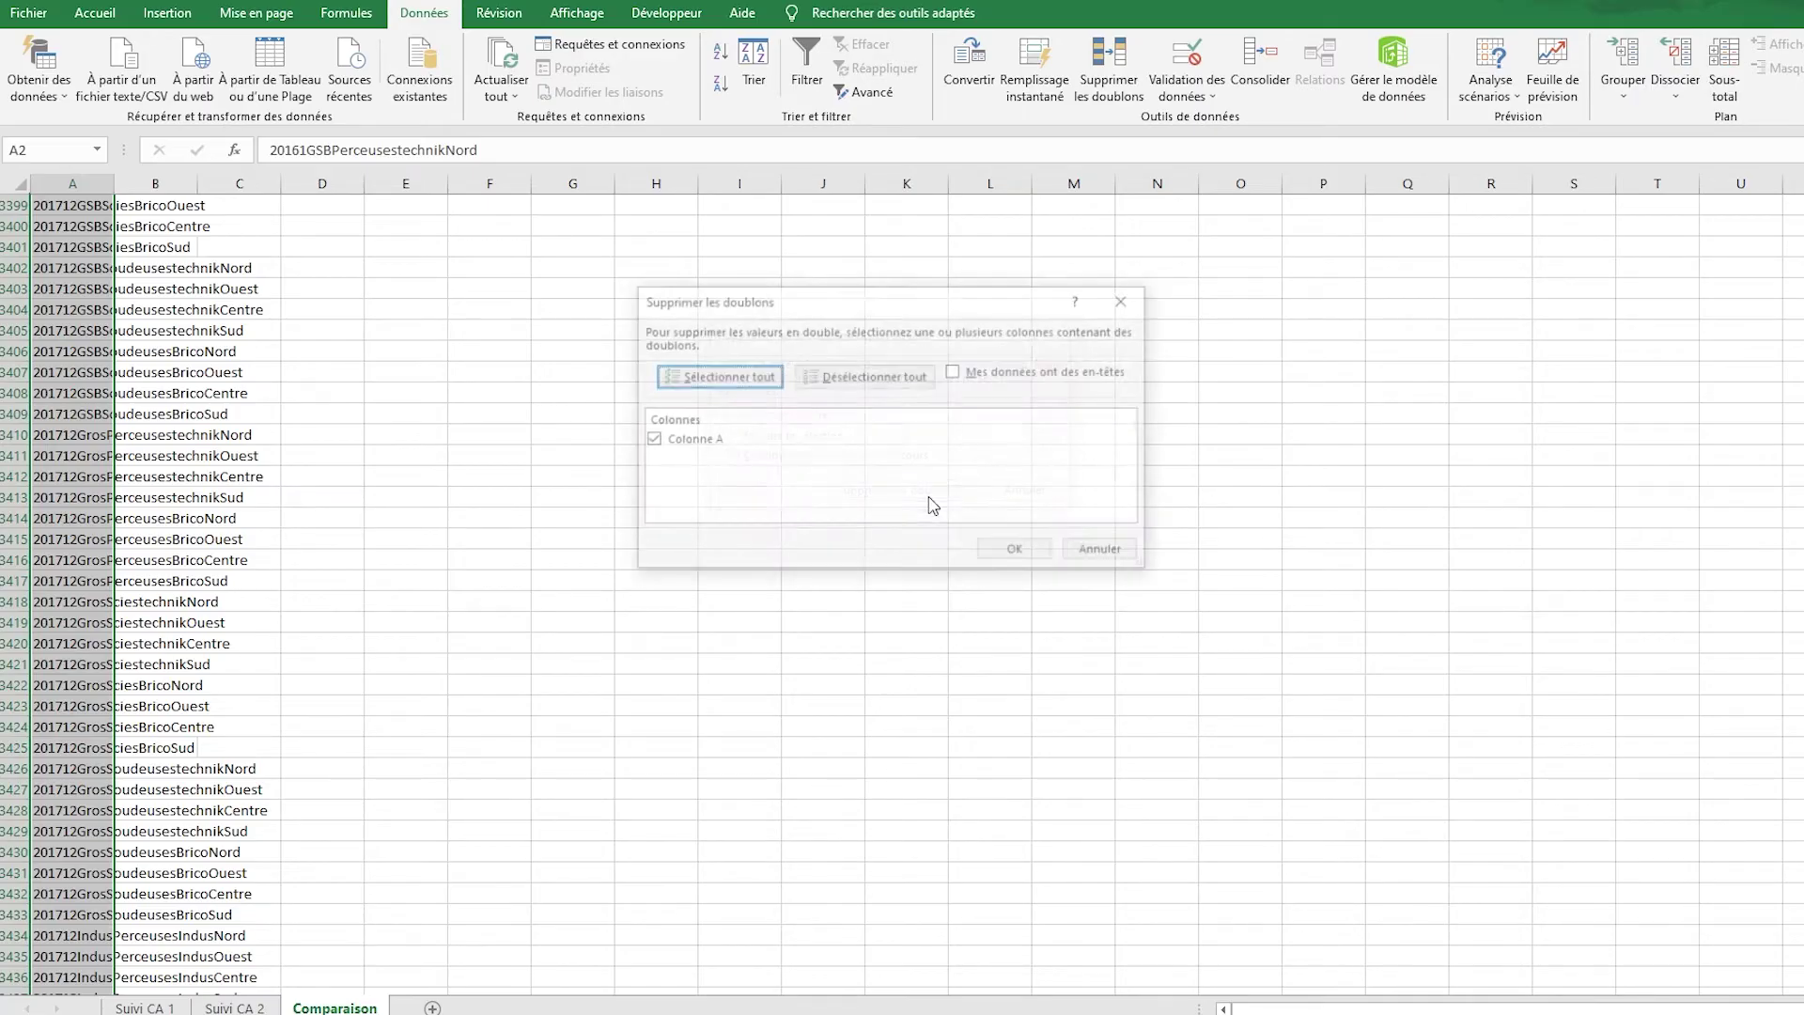
{"action": "left_click", "coordinate": [1010, 558]}
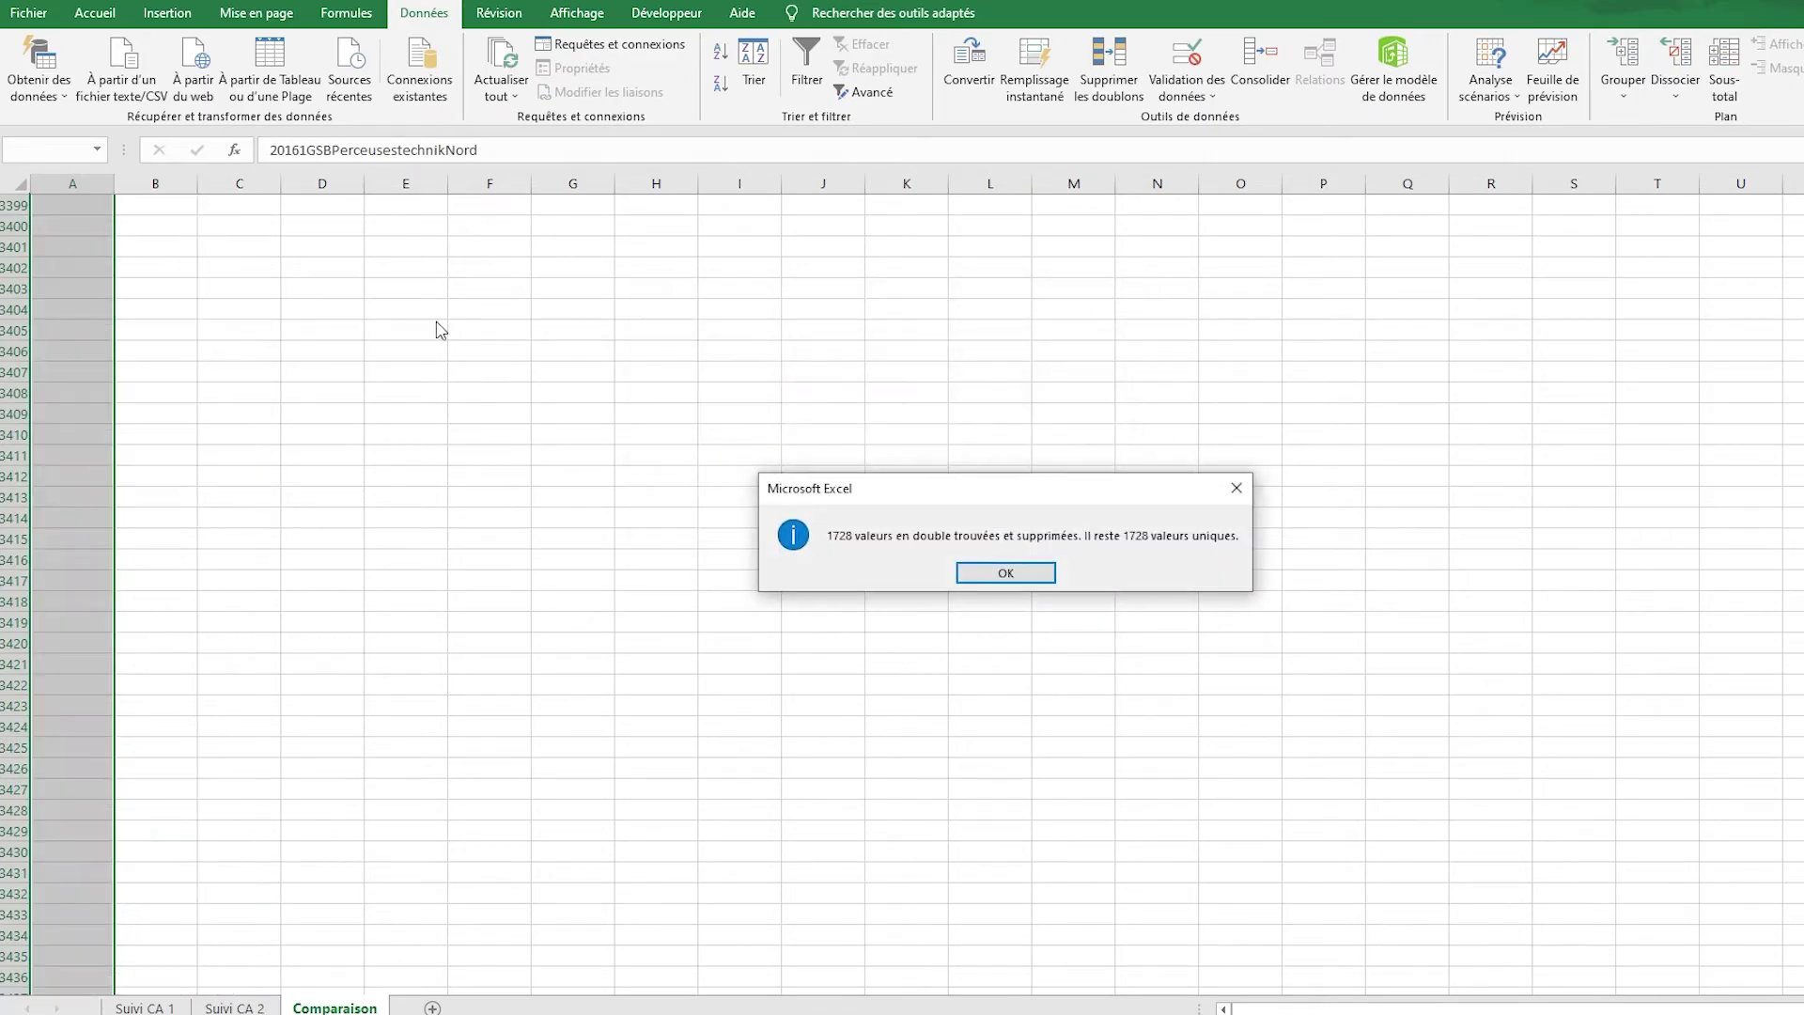
{"action": "left_click", "coordinate": [1009, 575]}
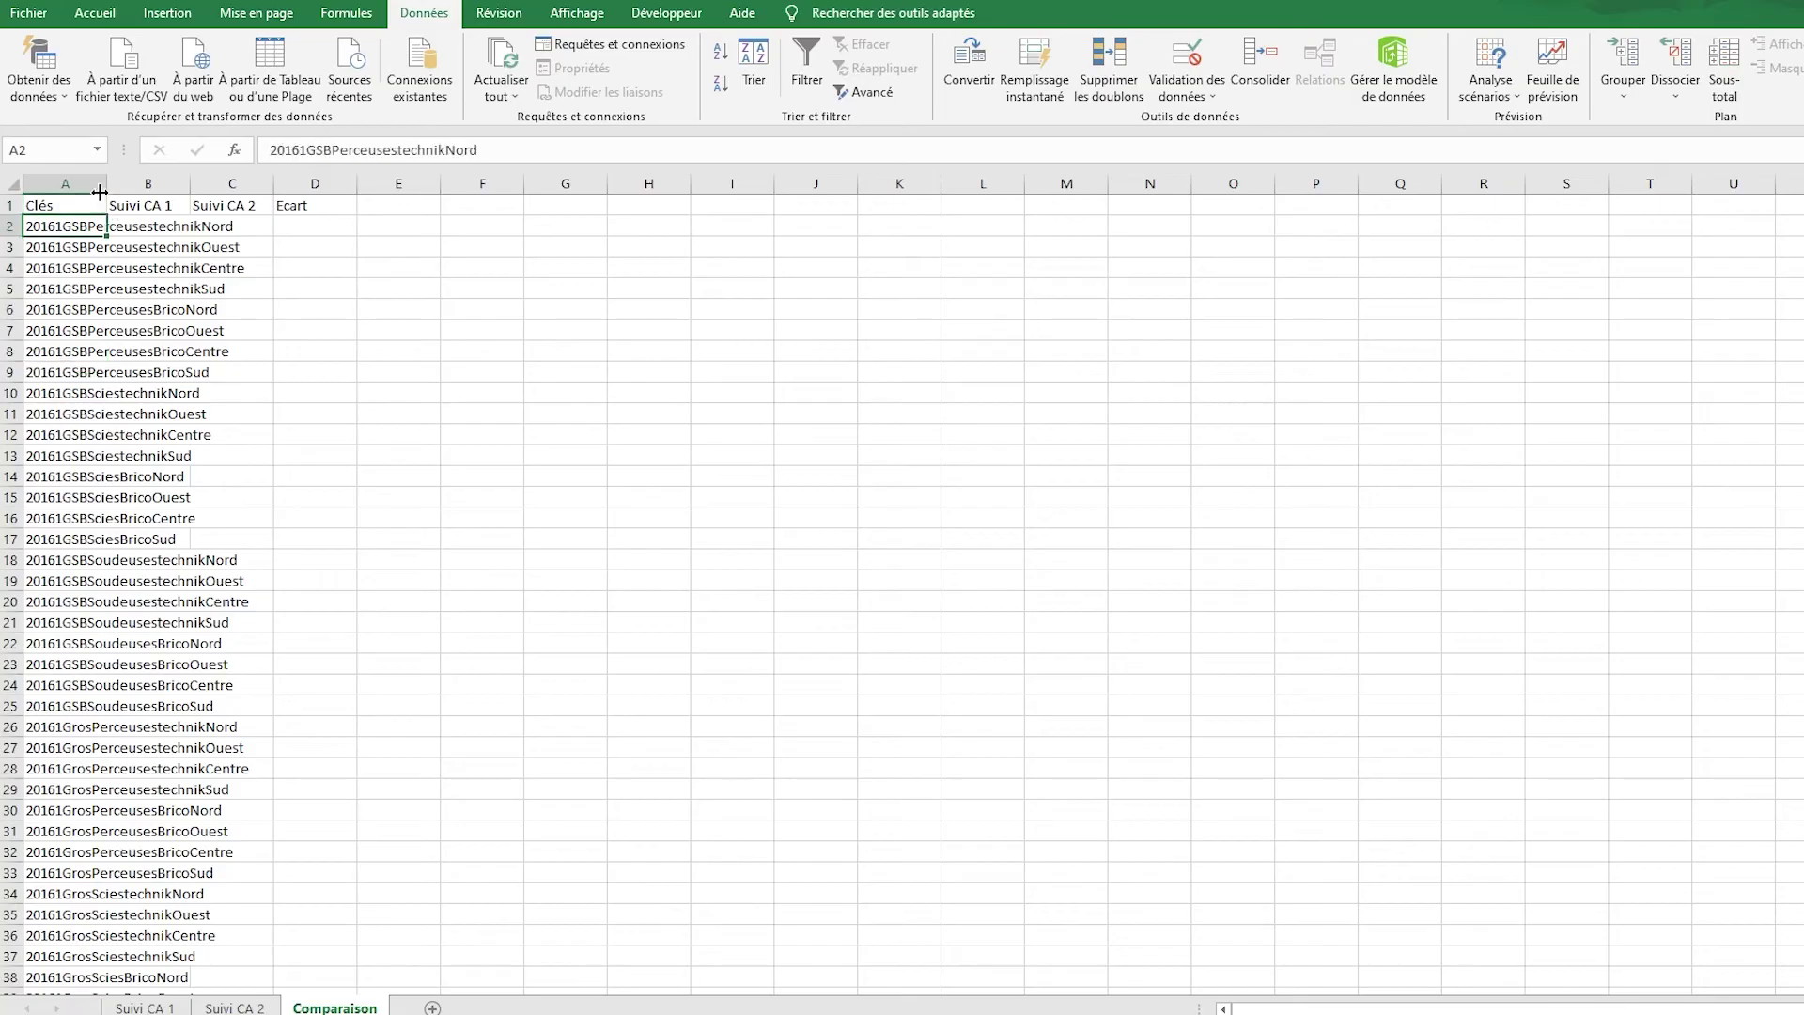
Fit the width of column A to the keys and apply all borders to the table from A1 to D1729.
{"action": "double_click", "coordinate": [108, 183]}
{"action": "left_click_drag", "start_coordinate": [141, 205], "coordinate": [489, 205]}
{"action": "key", "text": "ctrl+shift+Down"}
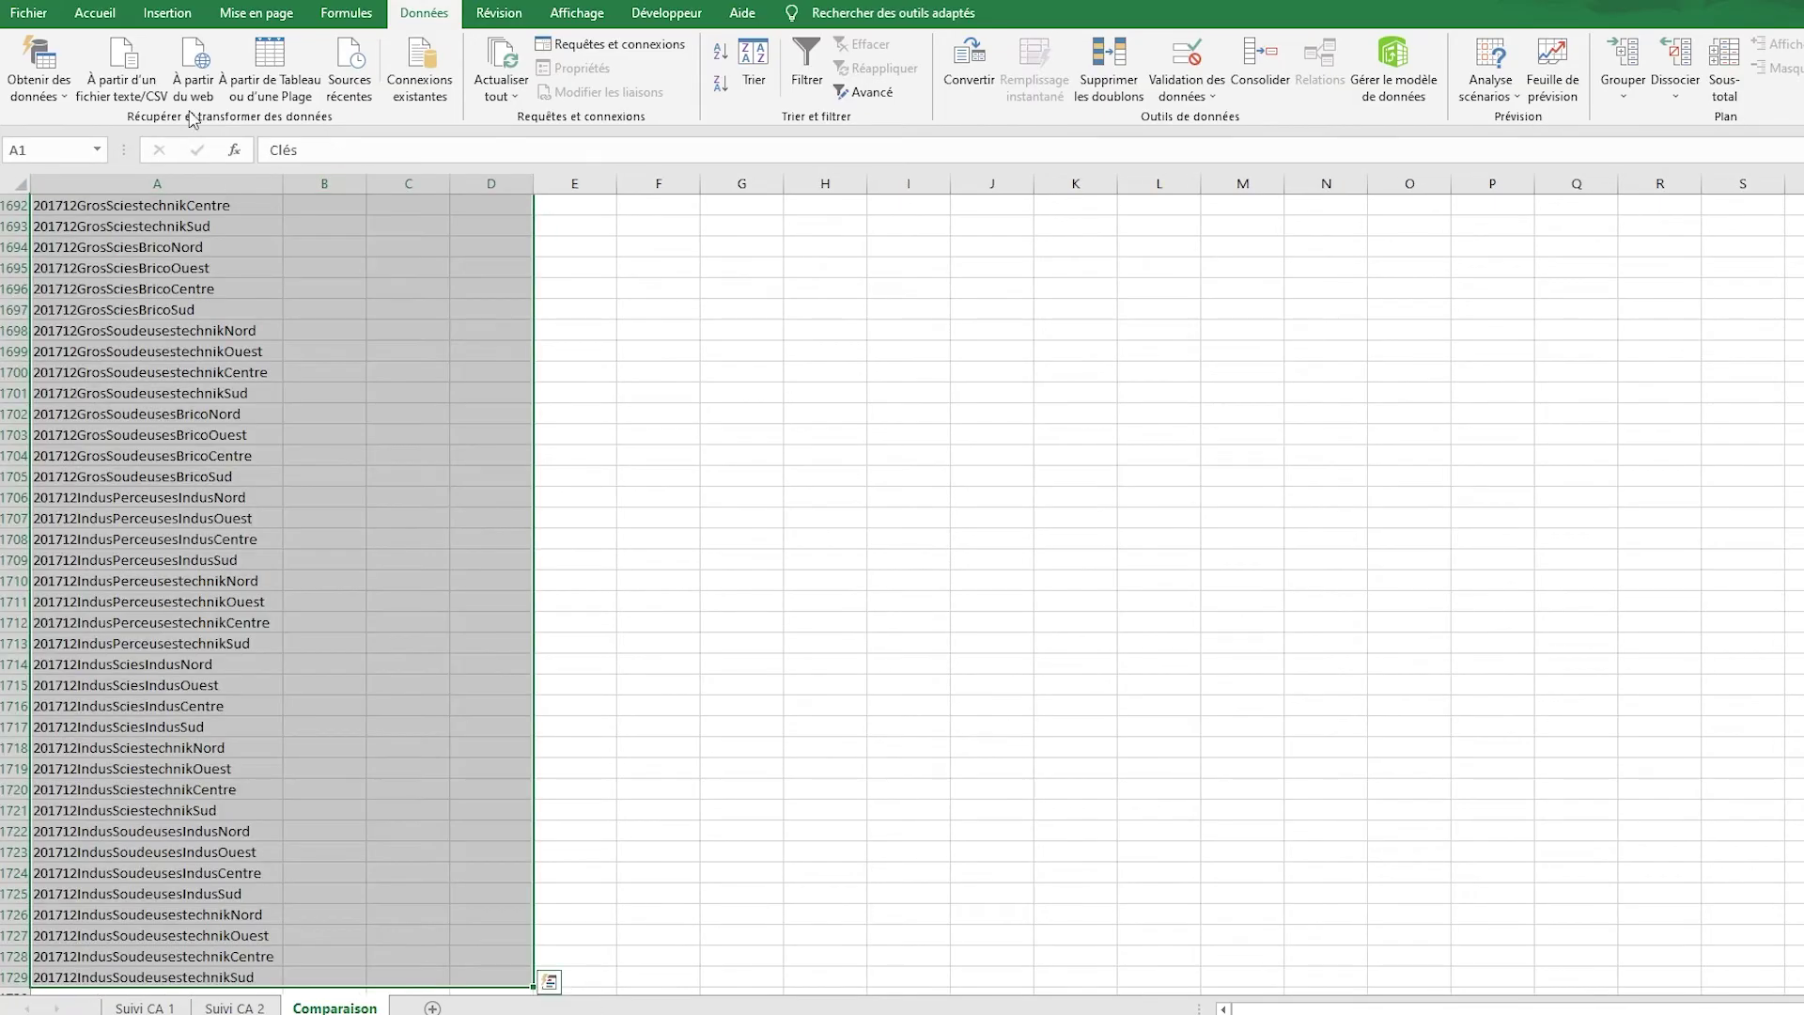
{"action": "left_click", "coordinate": [94, 13]}
{"action": "left_click", "coordinate": [349, 99]}
Hide the gridlines of the Comparaison sheet and clear the table selection.
{"action": "left_click", "coordinate": [577, 13]}
{"action": "left_click", "coordinate": [264, 84]}
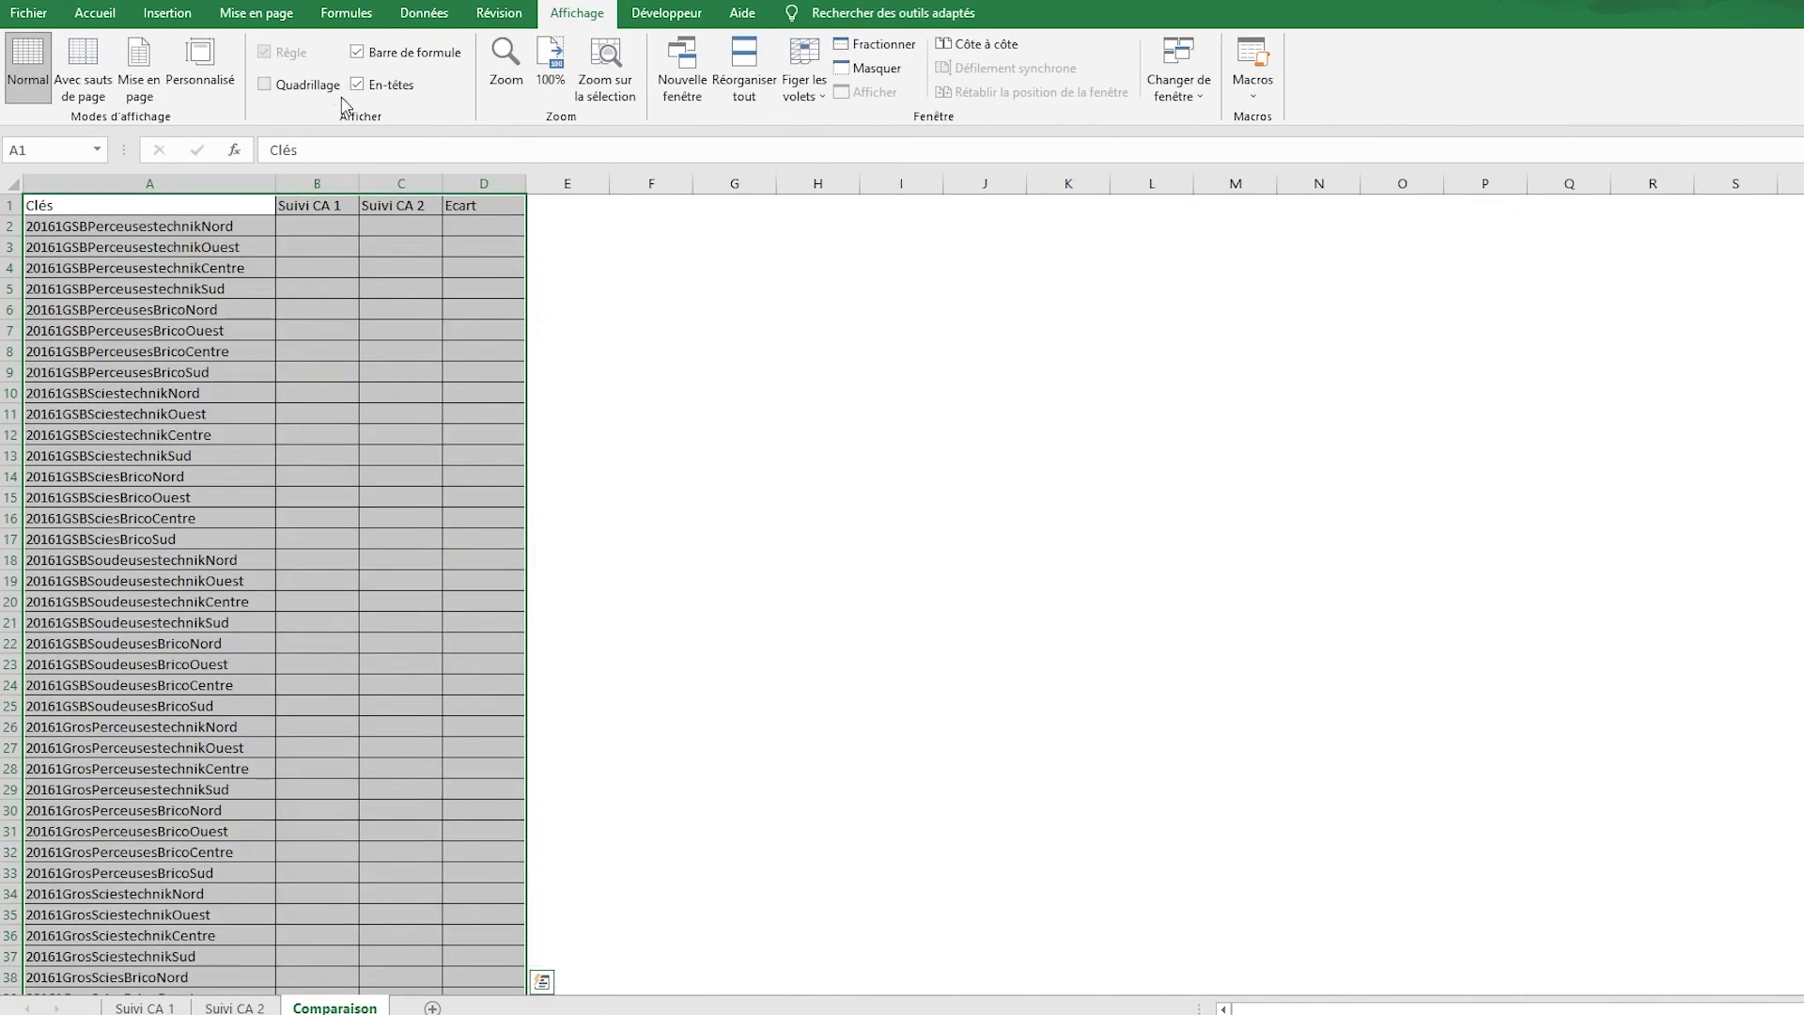
{"action": "left_click", "coordinate": [338, 324]}
Start a SOMME.SI formula in B2 of Comparaison, using the Clés column L:L of Suivi CA 1 as its criteria range.
{"action": "key", "text": "Up"}
{"action": "key", "text": "Up"}
{"action": "key", "text": "Up"}
{"action": "key", "text": "Up"}
{"action": "key", "text": "Up"}
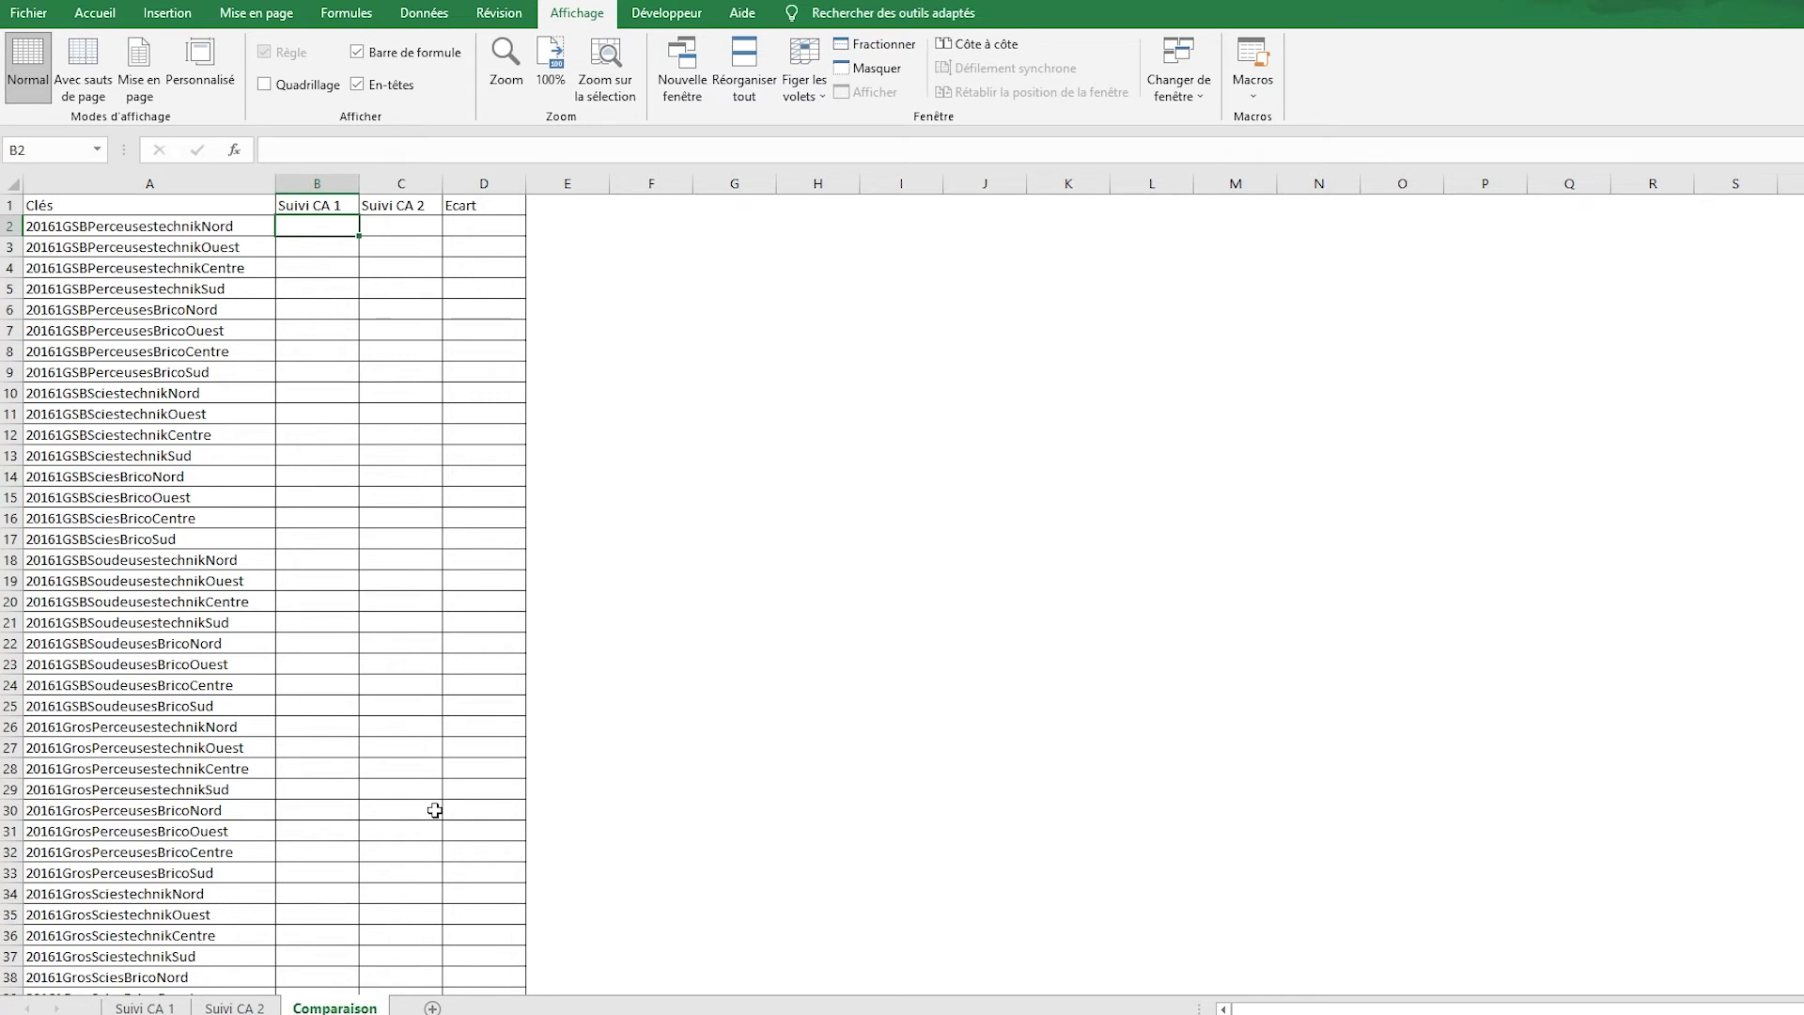
{"action": "type", "text": "=somme."}
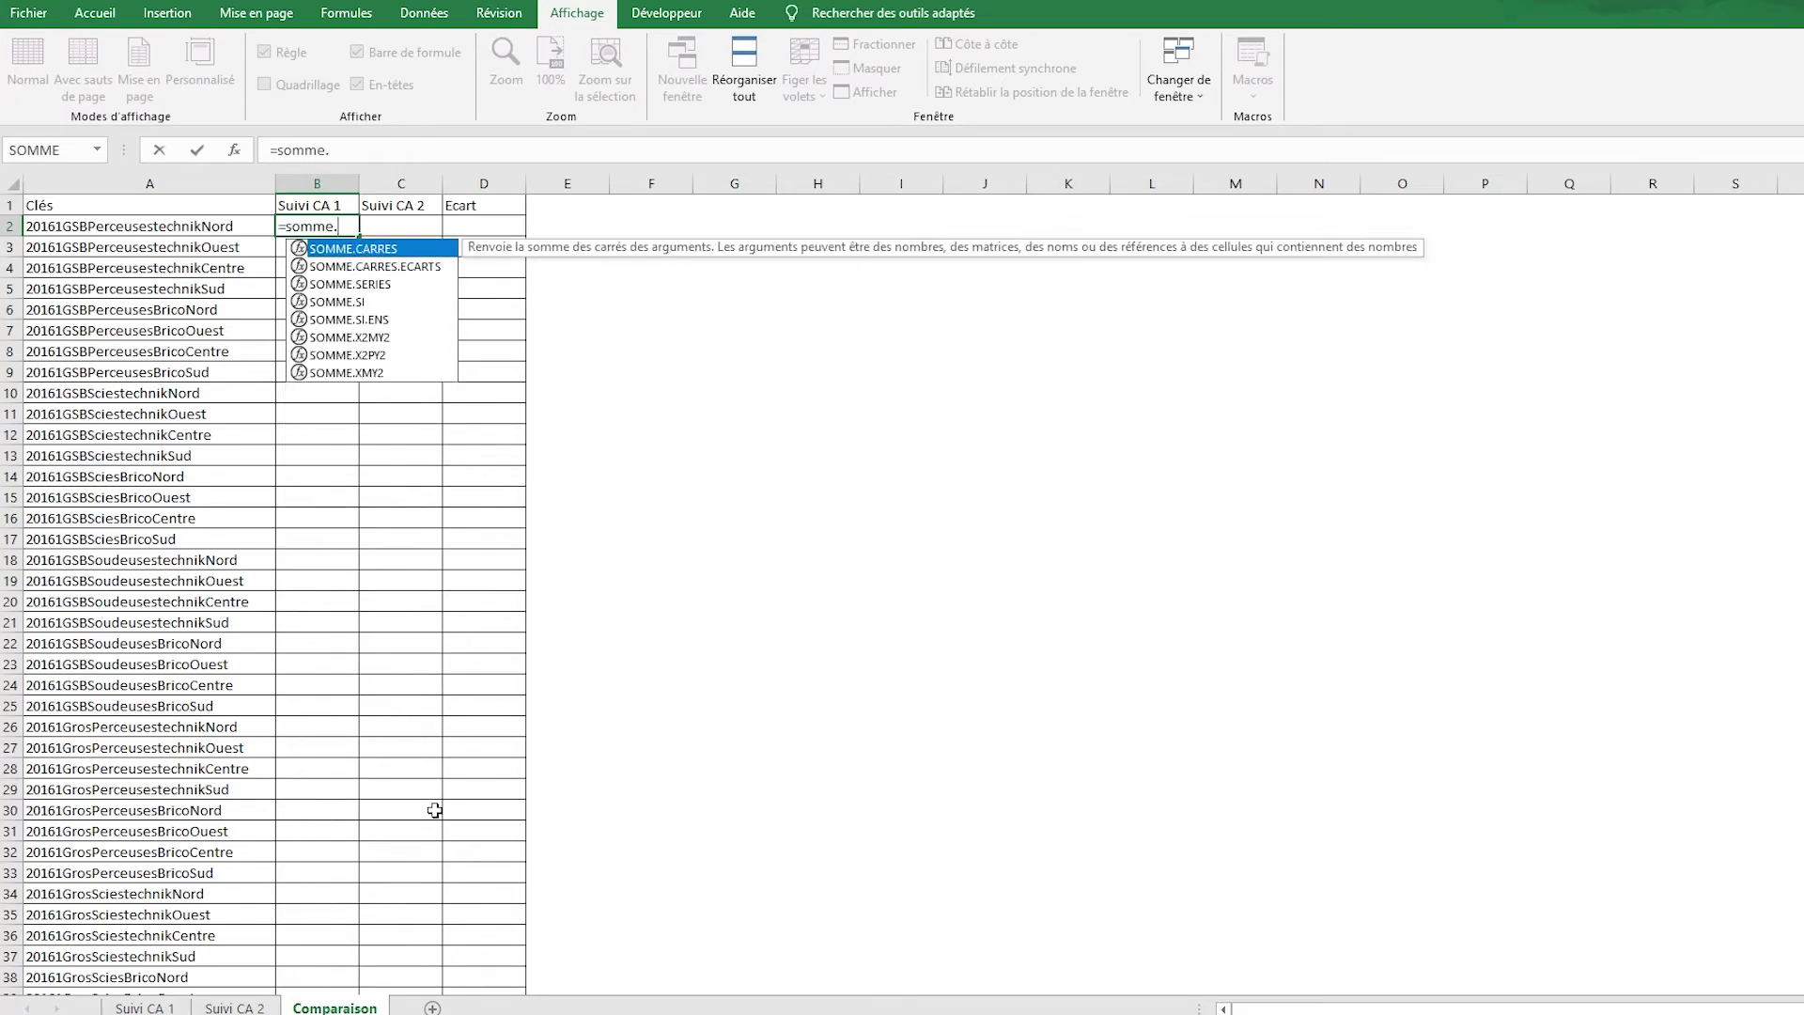
{"action": "type", "text": "si("}
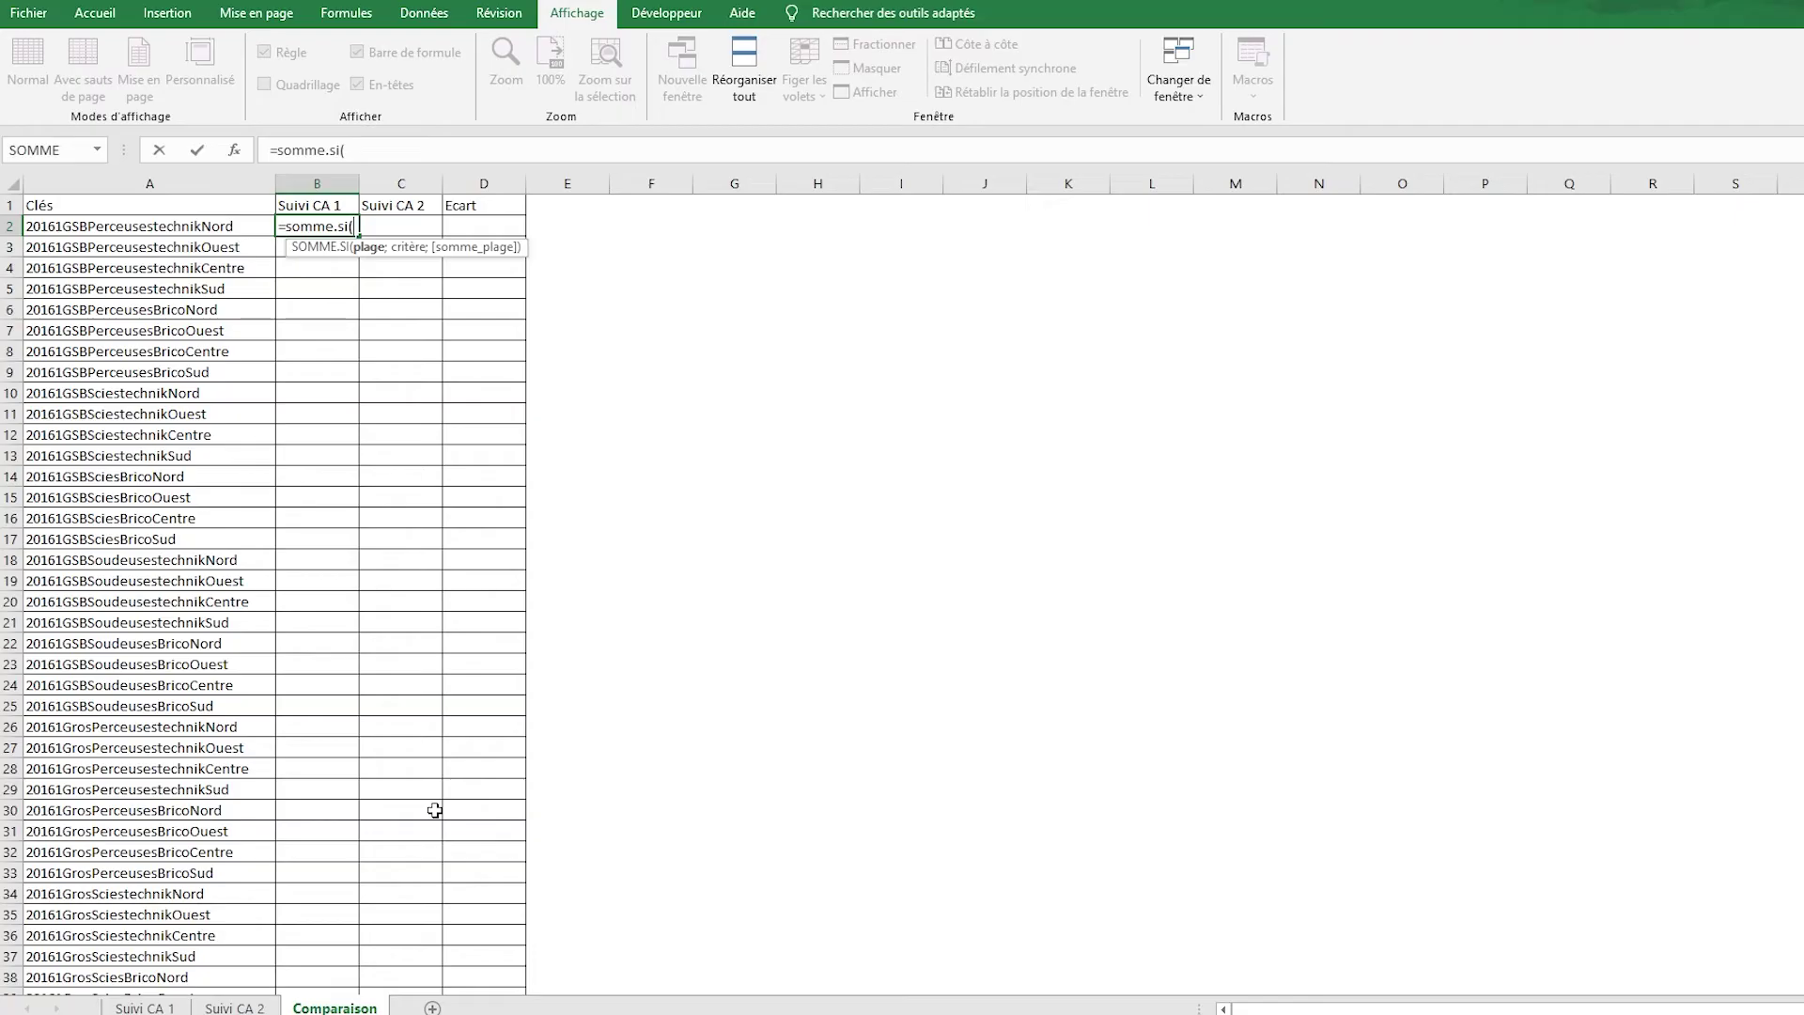
{"action": "left_click", "coordinate": [144, 1006]}
{"action": "scroll", "coordinate": [1099, 360], "scroll_direction": "up", "scroll_amount": 7}
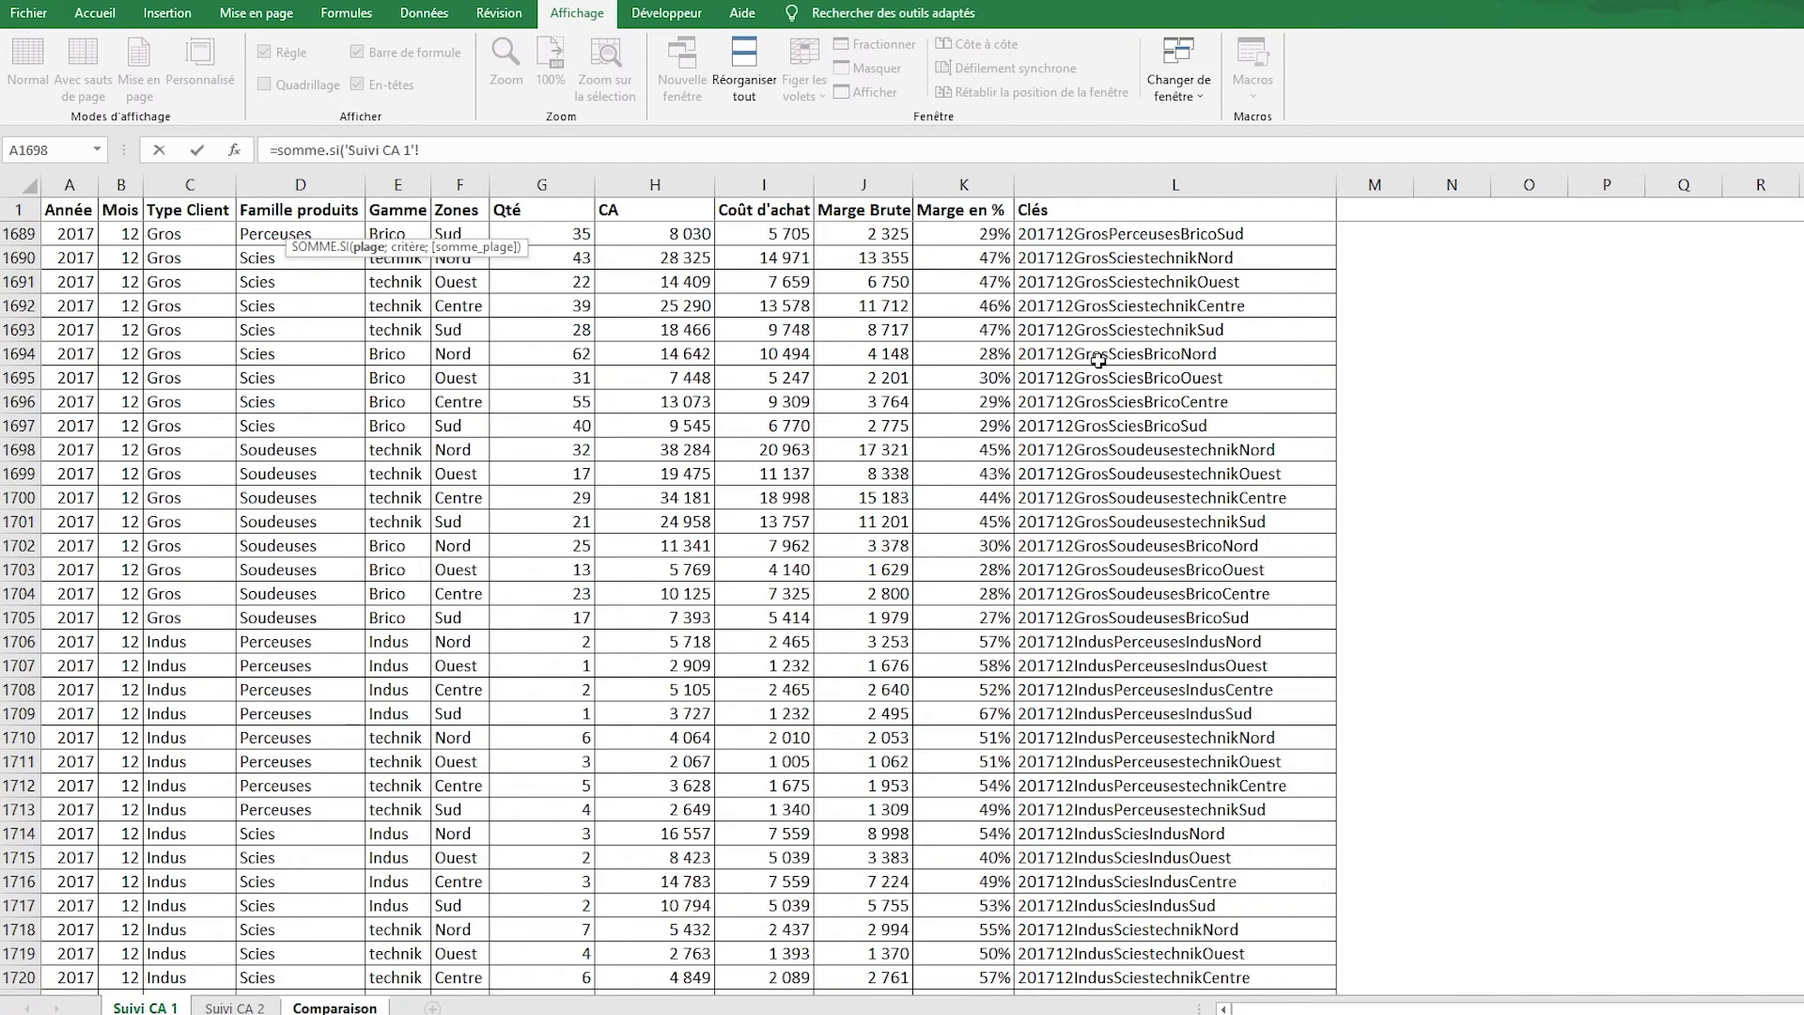
{"action": "left_click", "coordinate": [1192, 186]}
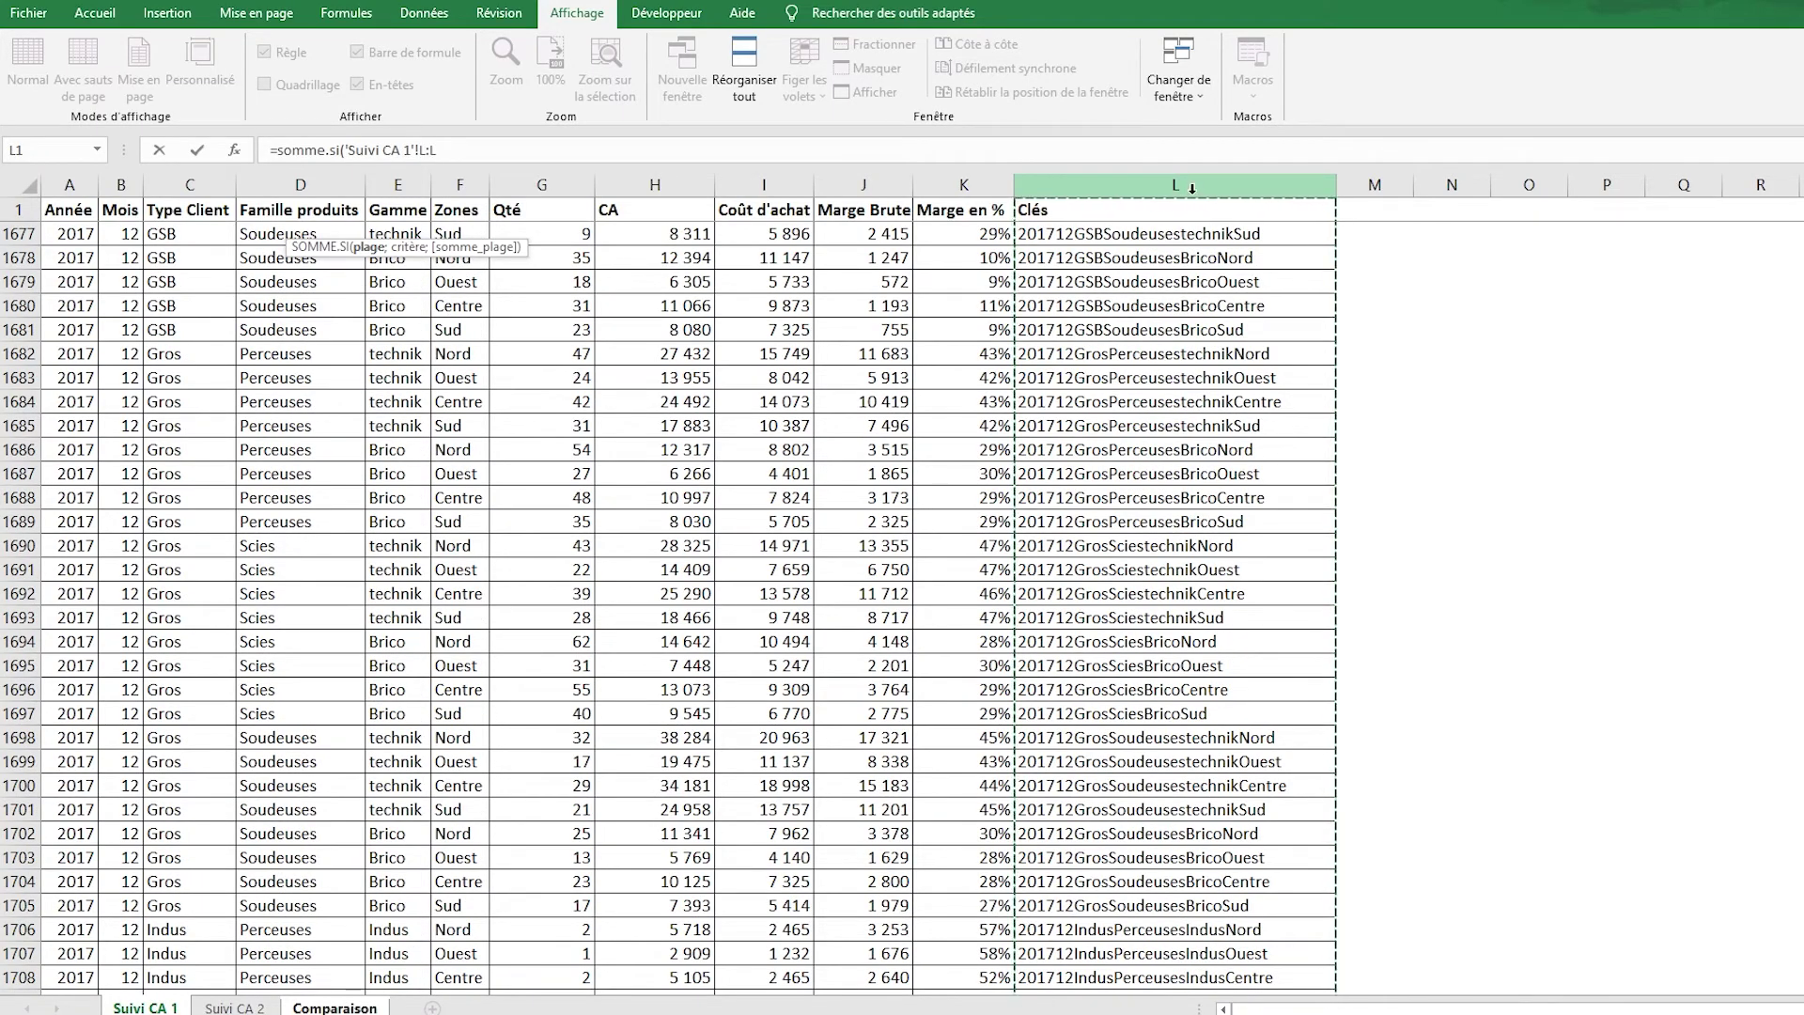
{"action": "type", "text": ";"}
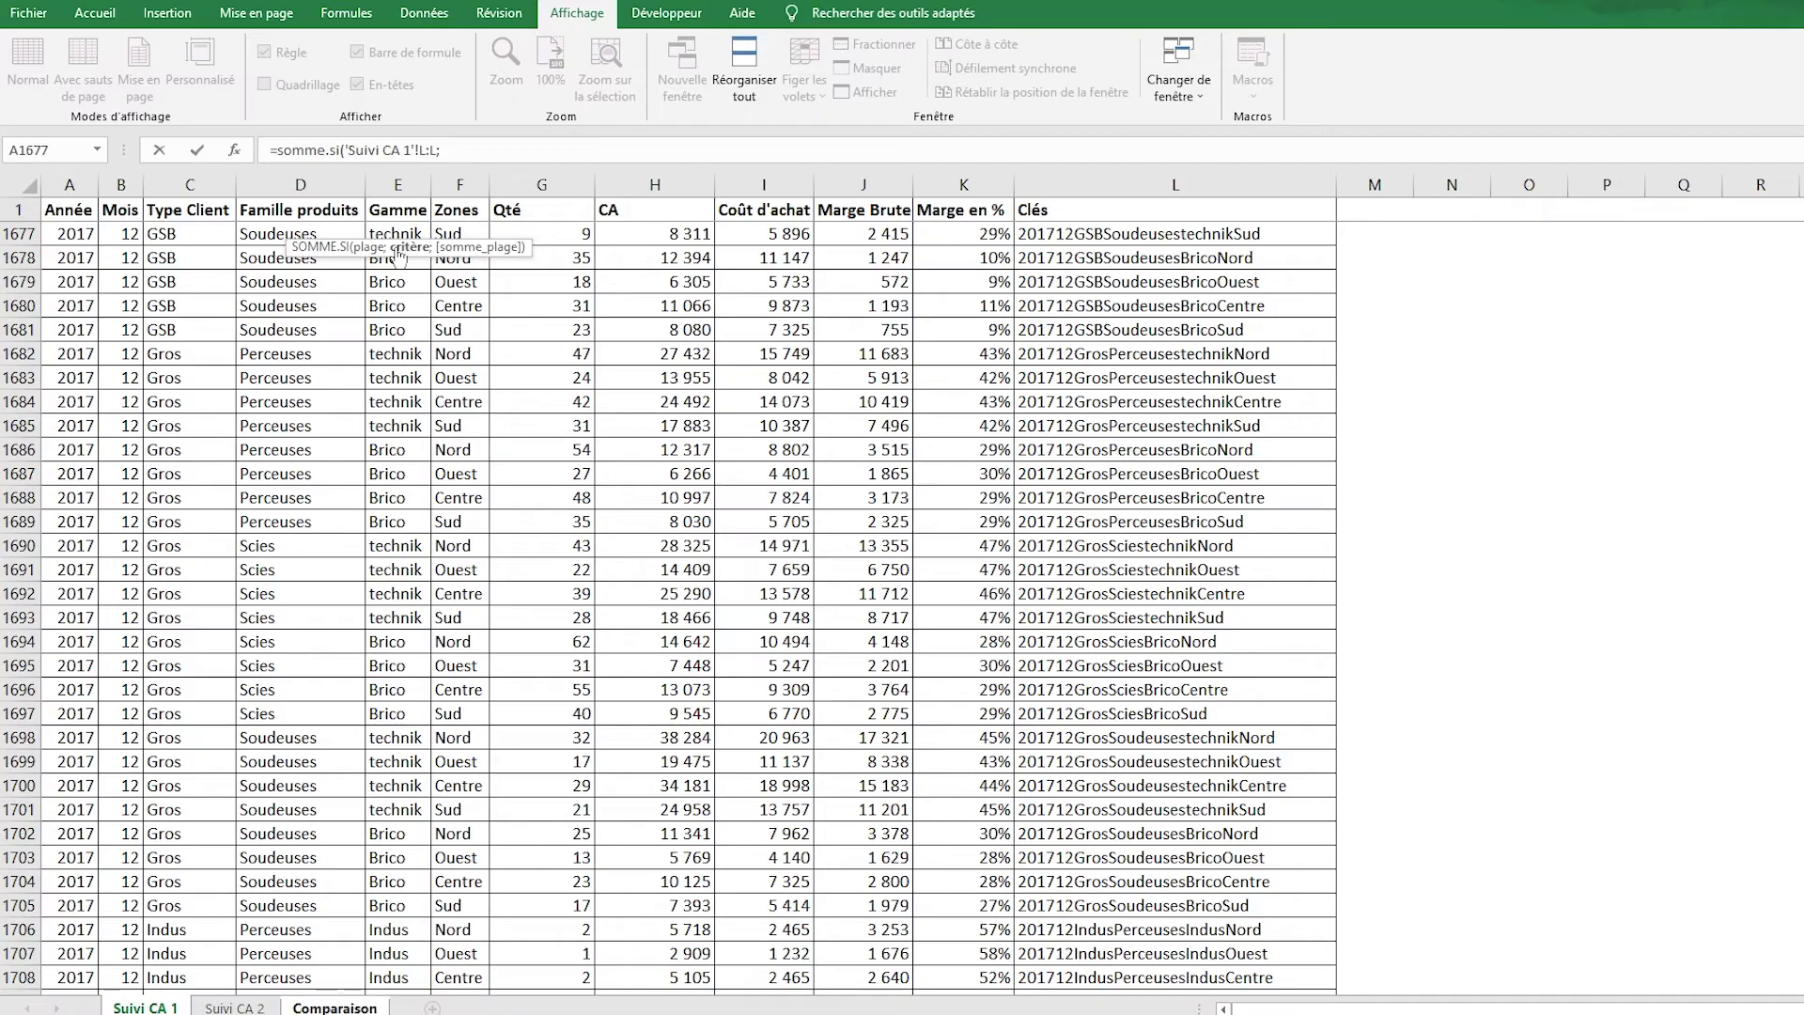
Complete the SOMME.SI with criterion Comparaison!A2 and sum range 'Suivi CA 1'!H:H, and fill it down column B for all keys.
{"action": "left_click", "coordinate": [328, 1007]}
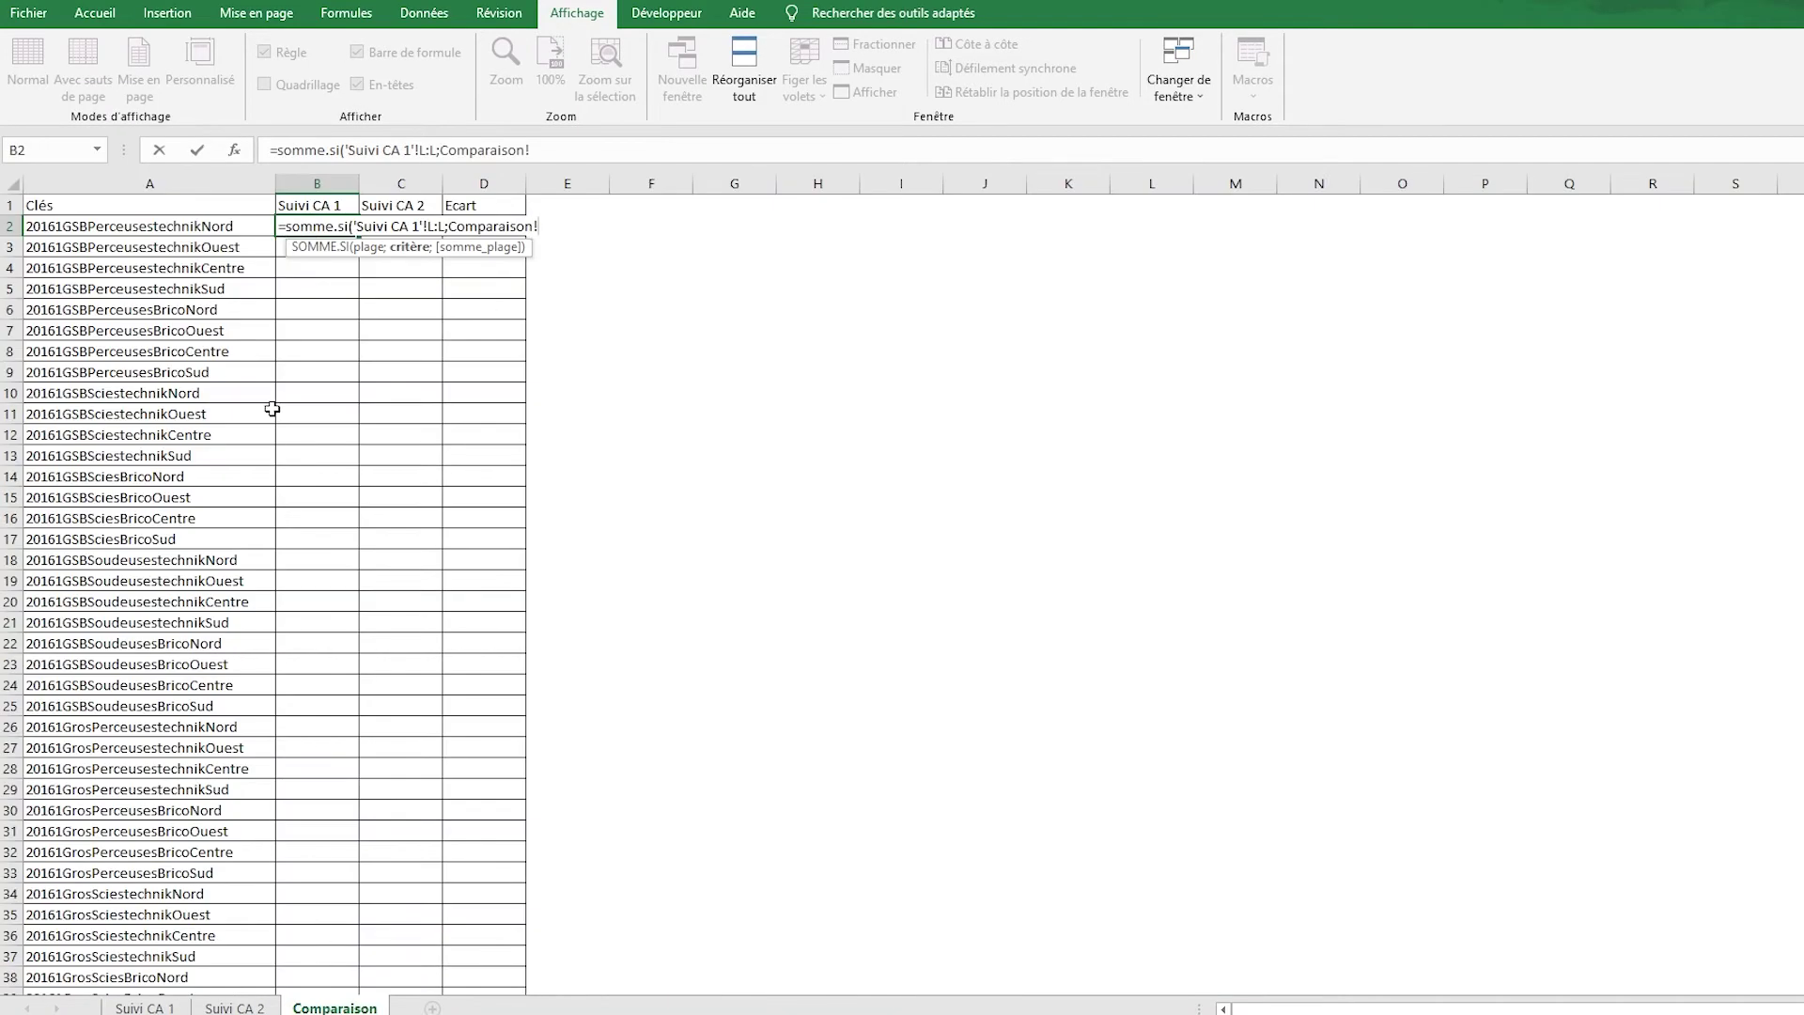
{"action": "left_click", "coordinate": [86, 226]}
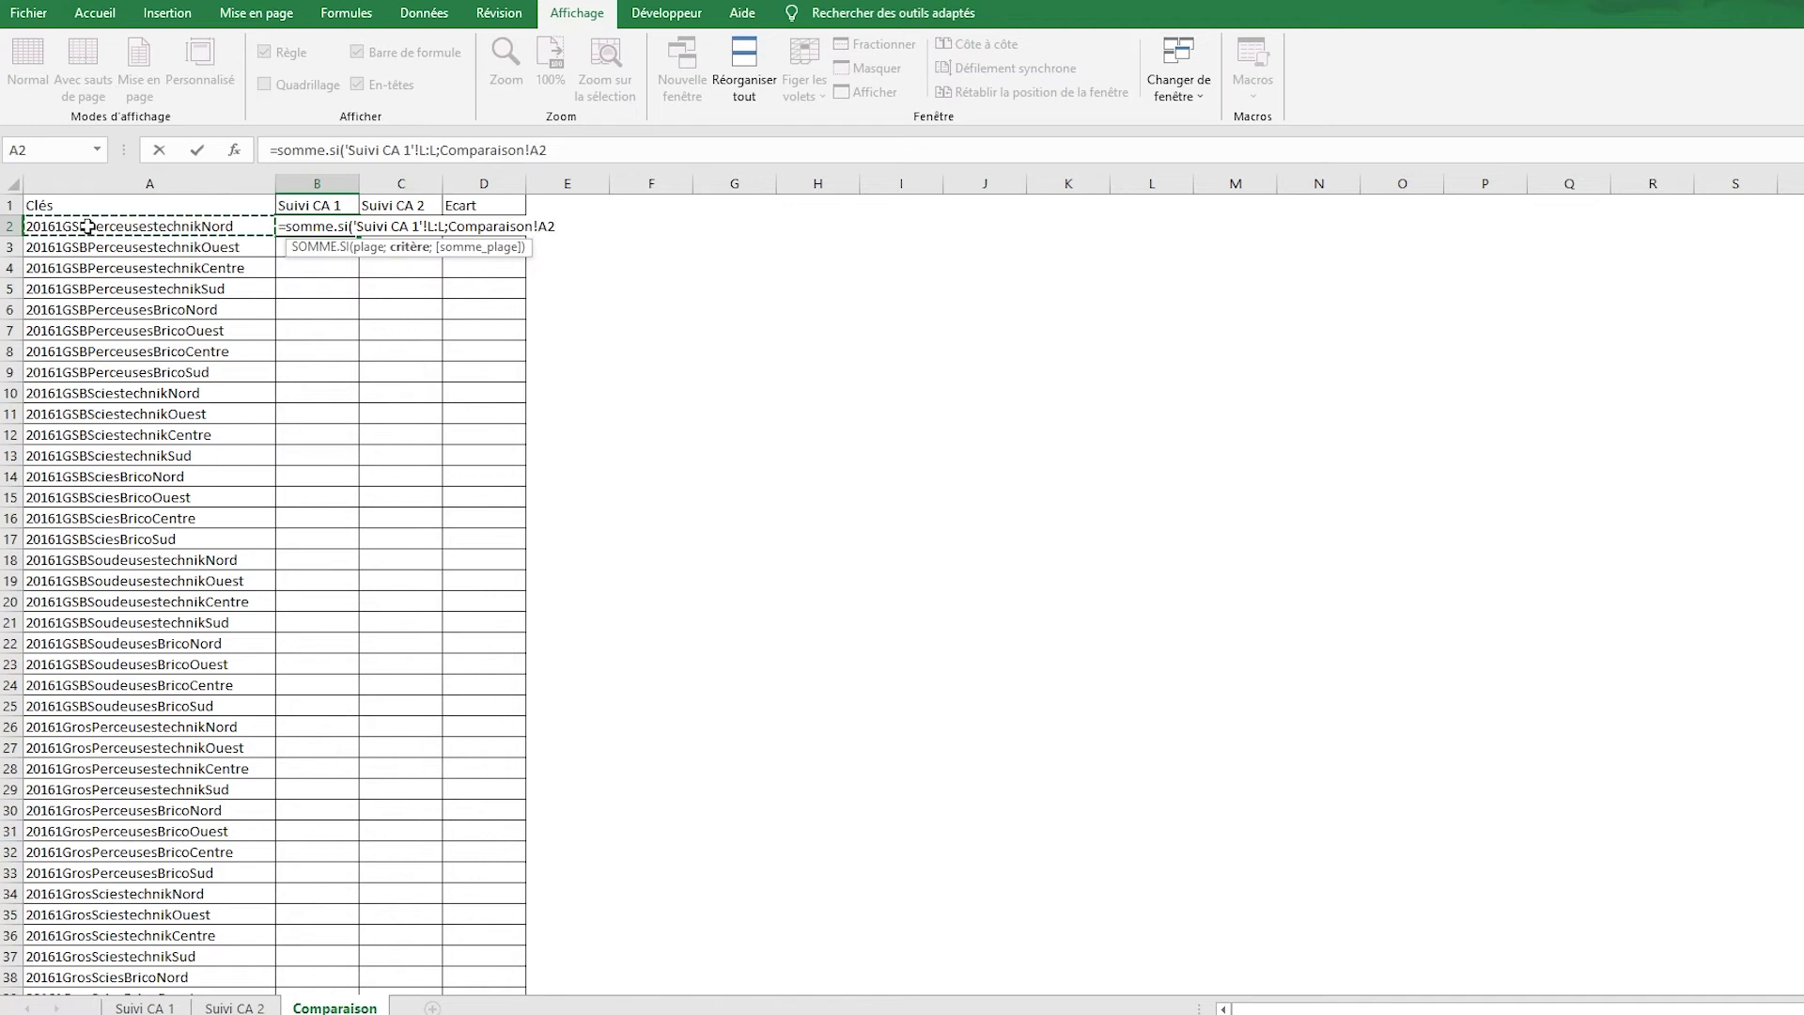
{"action": "type", "text": ";"}
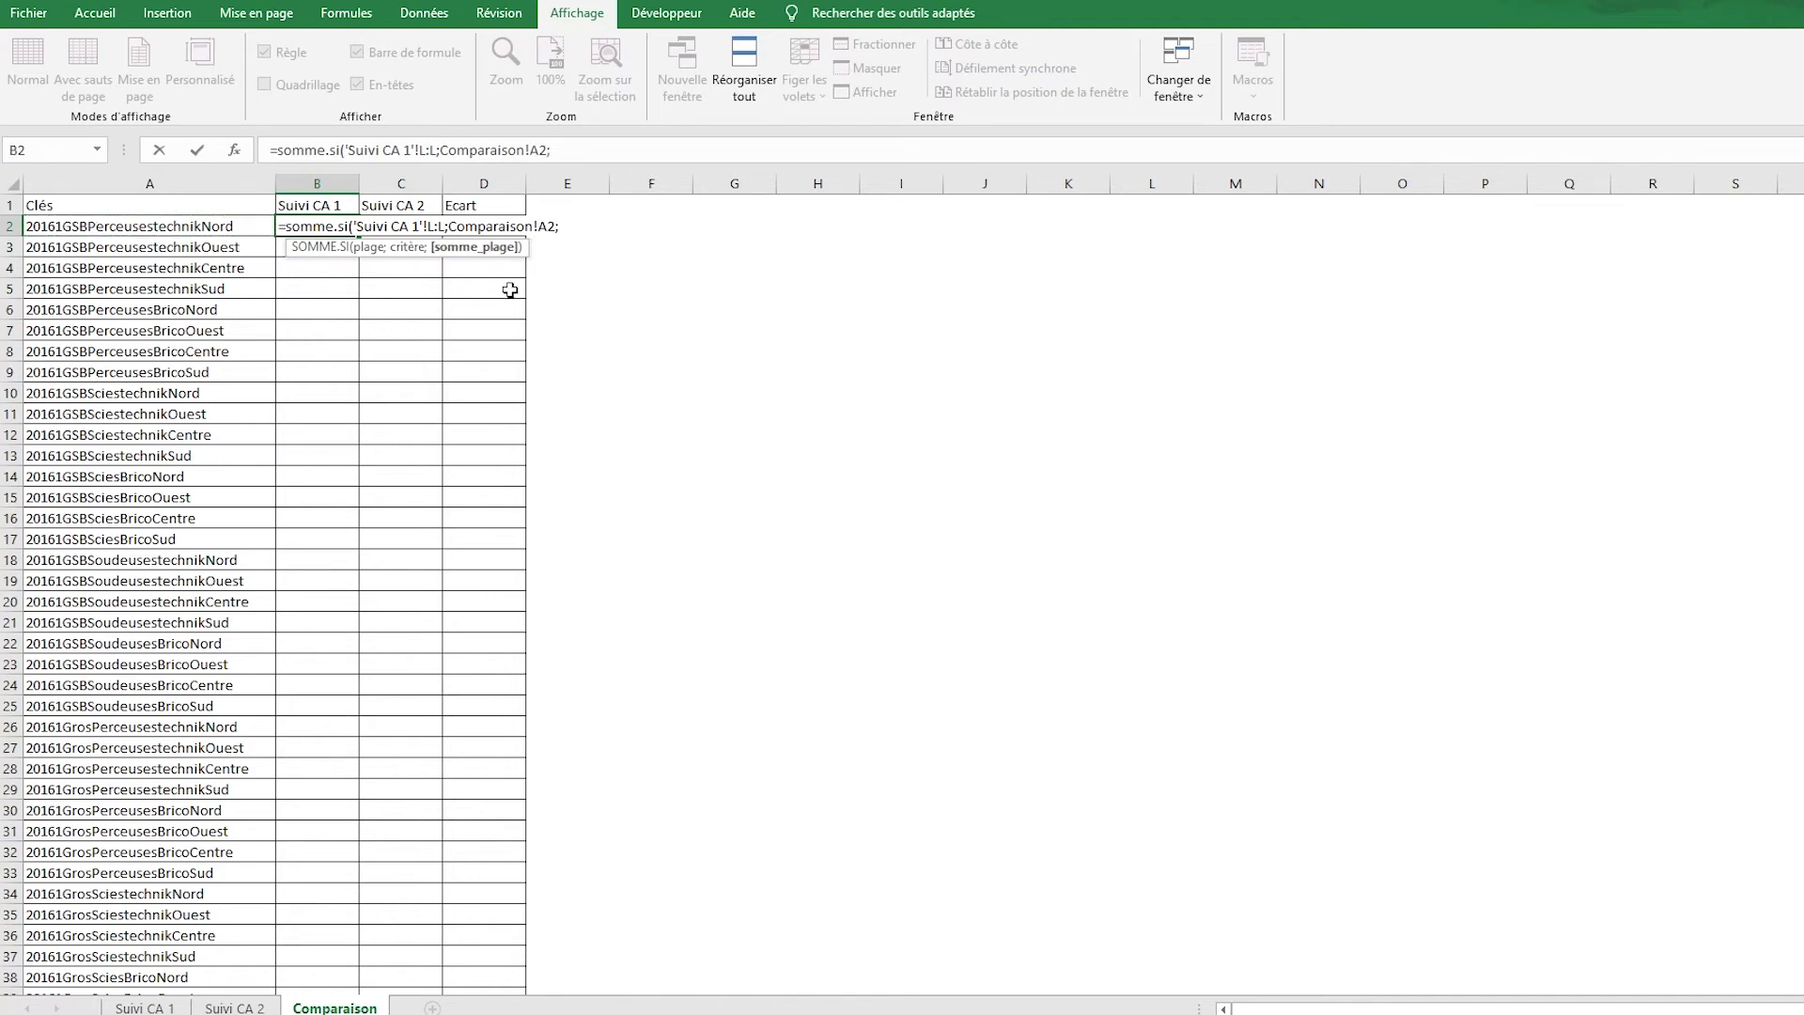
{"action": "left_click", "coordinate": [141, 1007]}
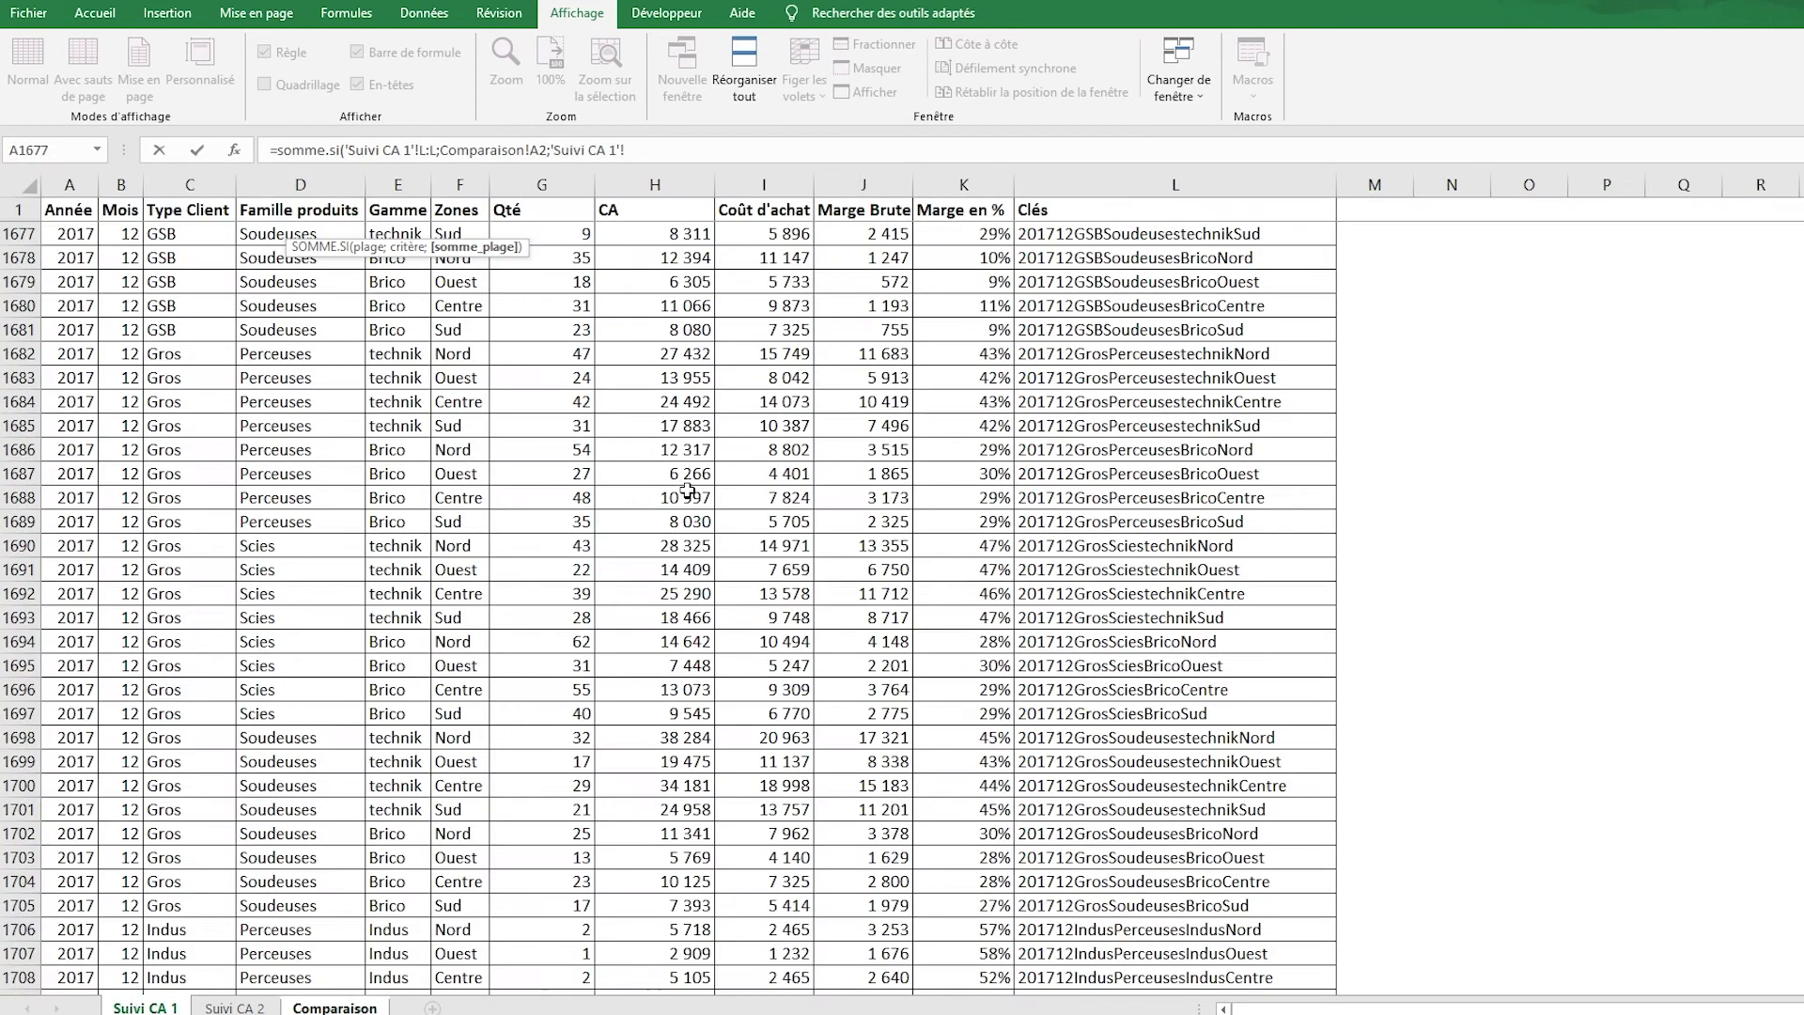
{"action": "left_click", "coordinate": [657, 185]}
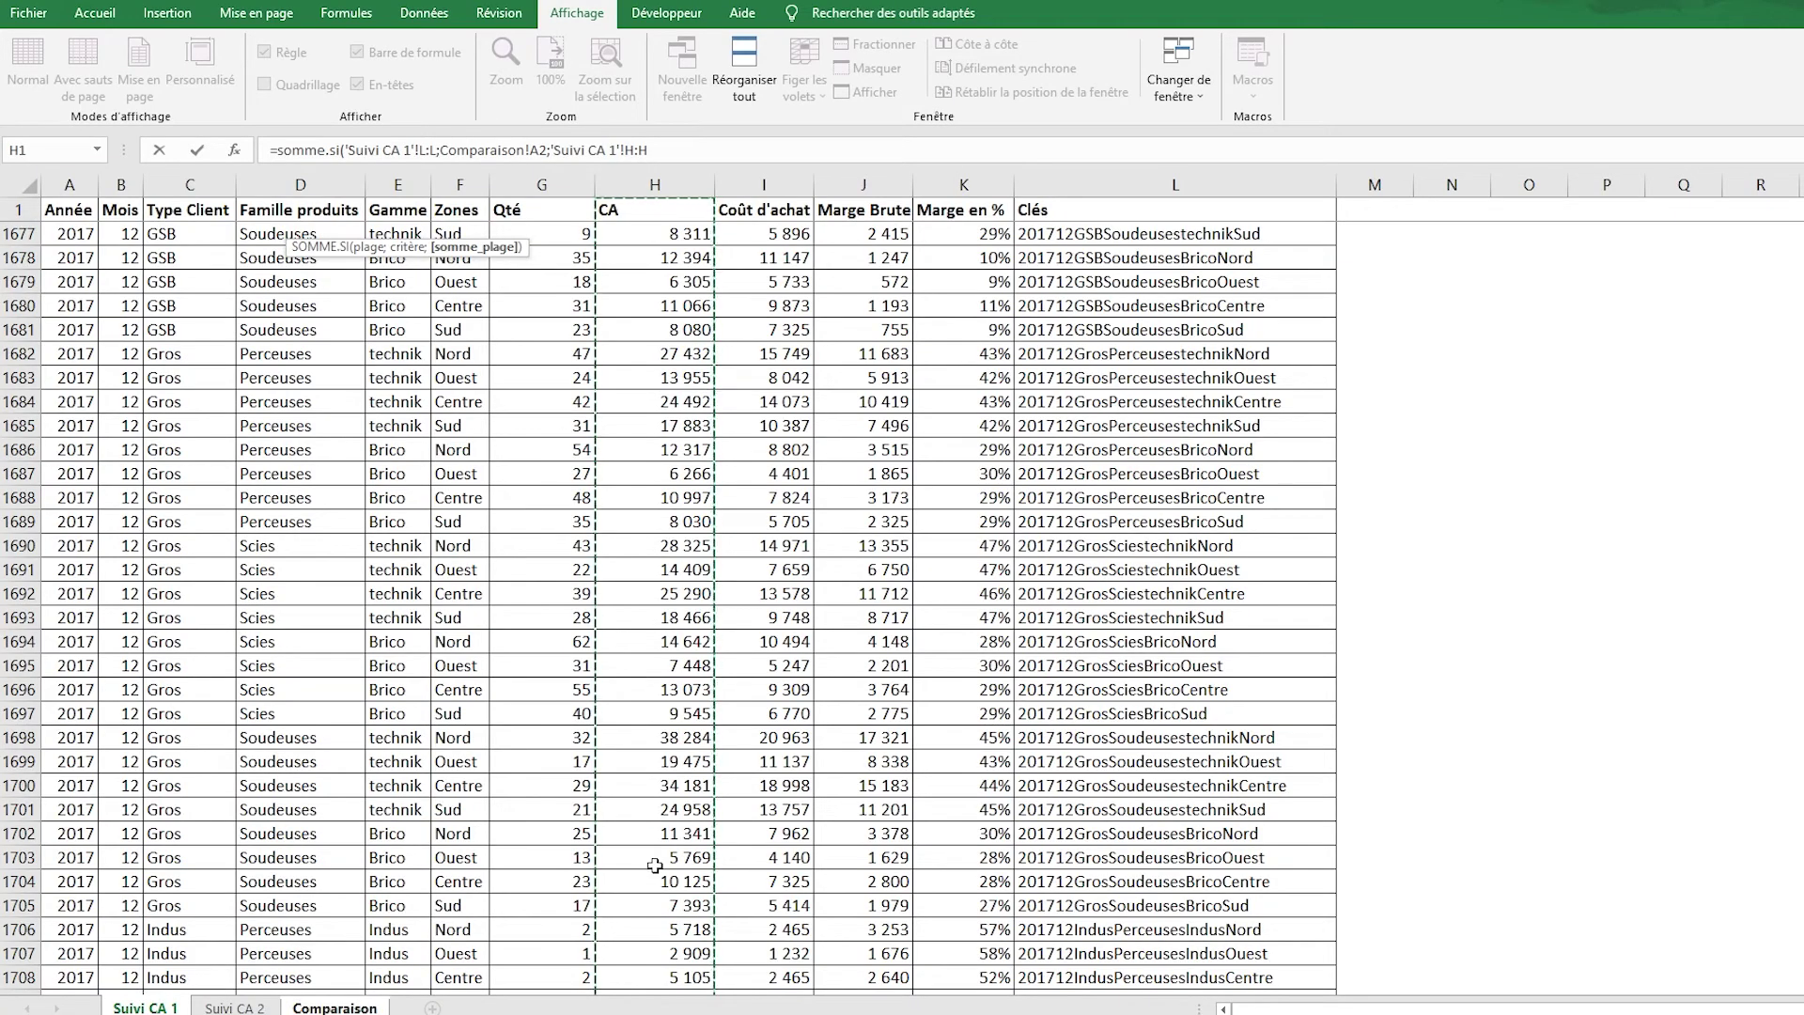
{"action": "type", "text": ")"}
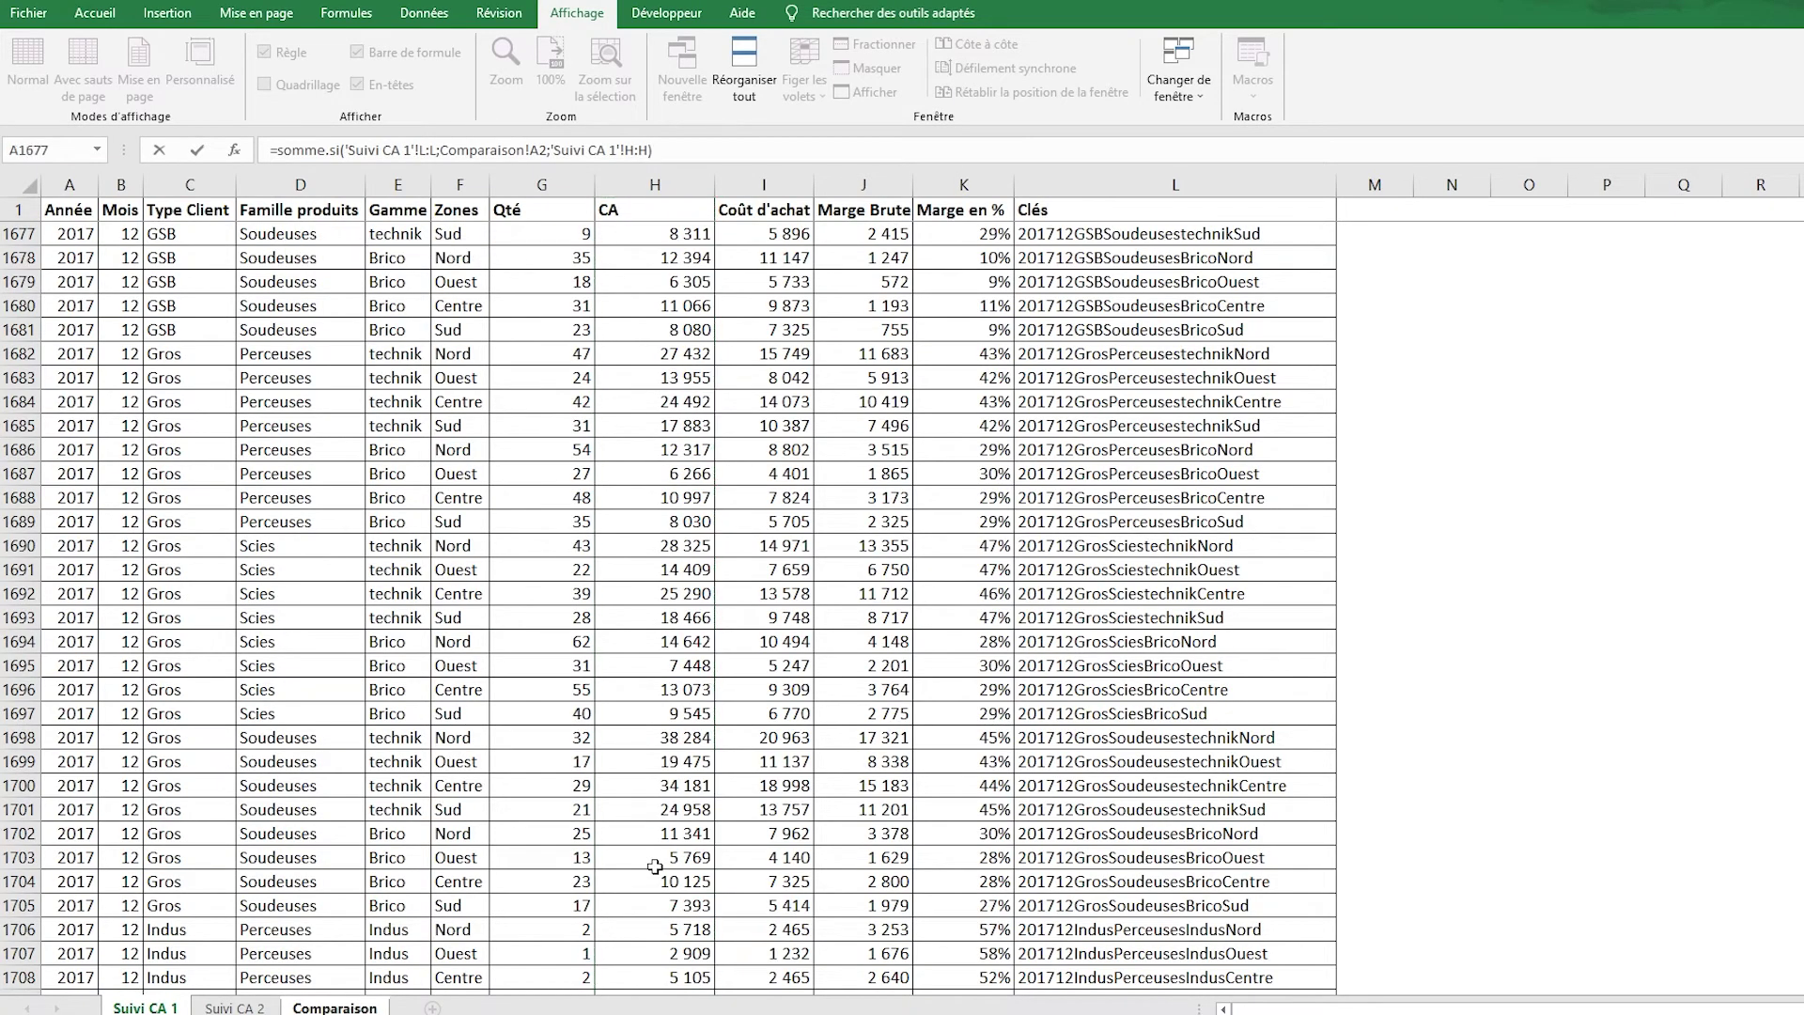
{"action": "key", "text": "Return"}
{"action": "key", "text": "Up"}
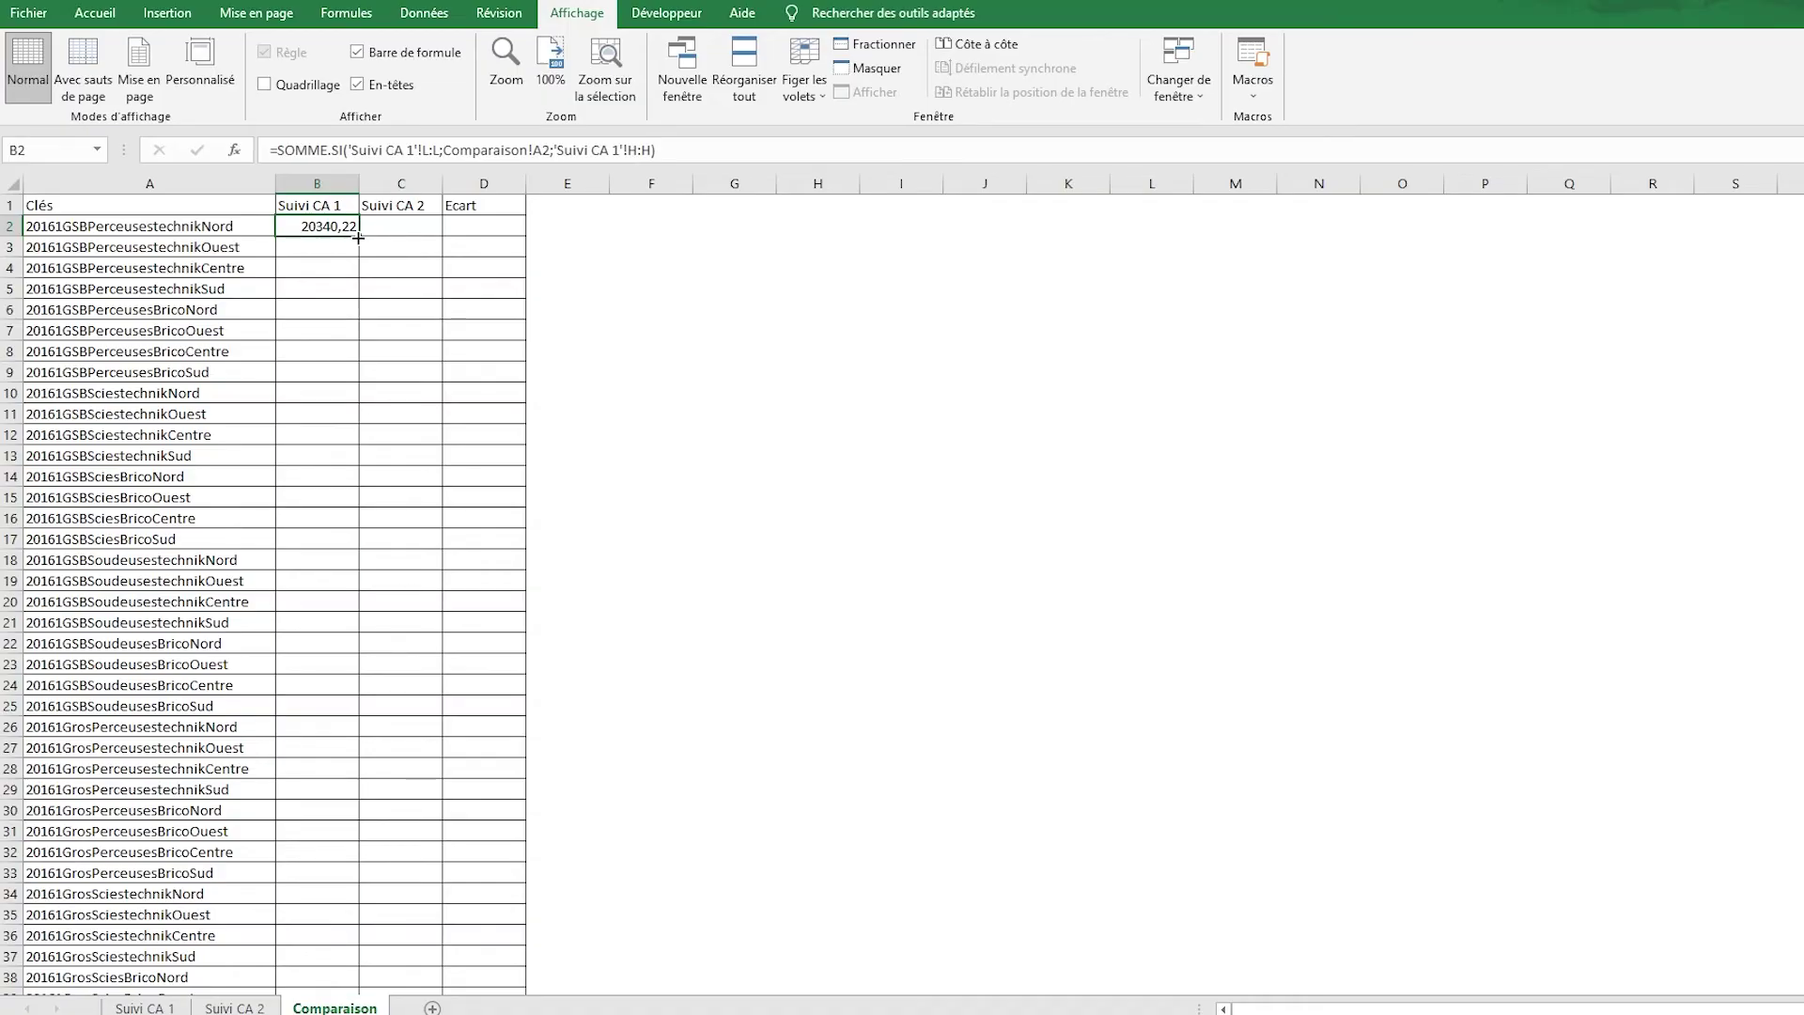
{"action": "double_click", "coordinate": [358, 238]}
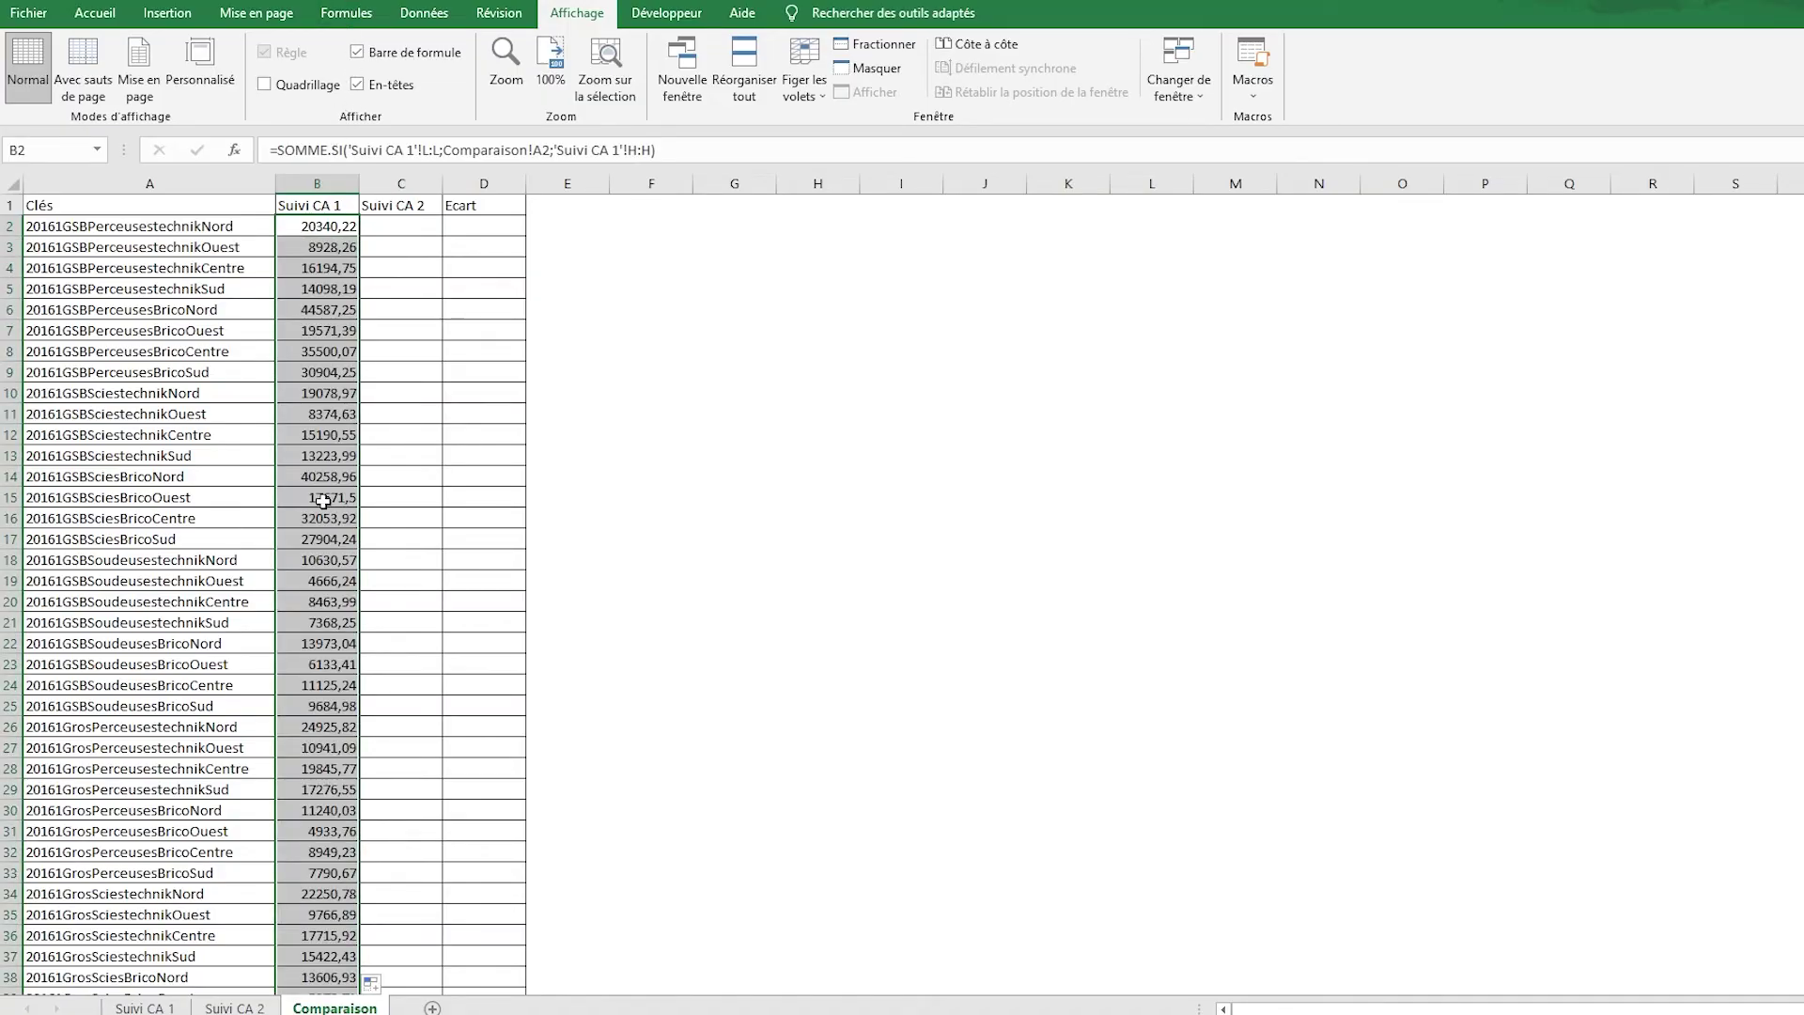
Total column B in B1730 with =SOMME(B2:B1729) and format the total with thousands separators and two decimals.
{"action": "key", "text": "ctrl+Down"}
{"action": "key", "text": "Down"}
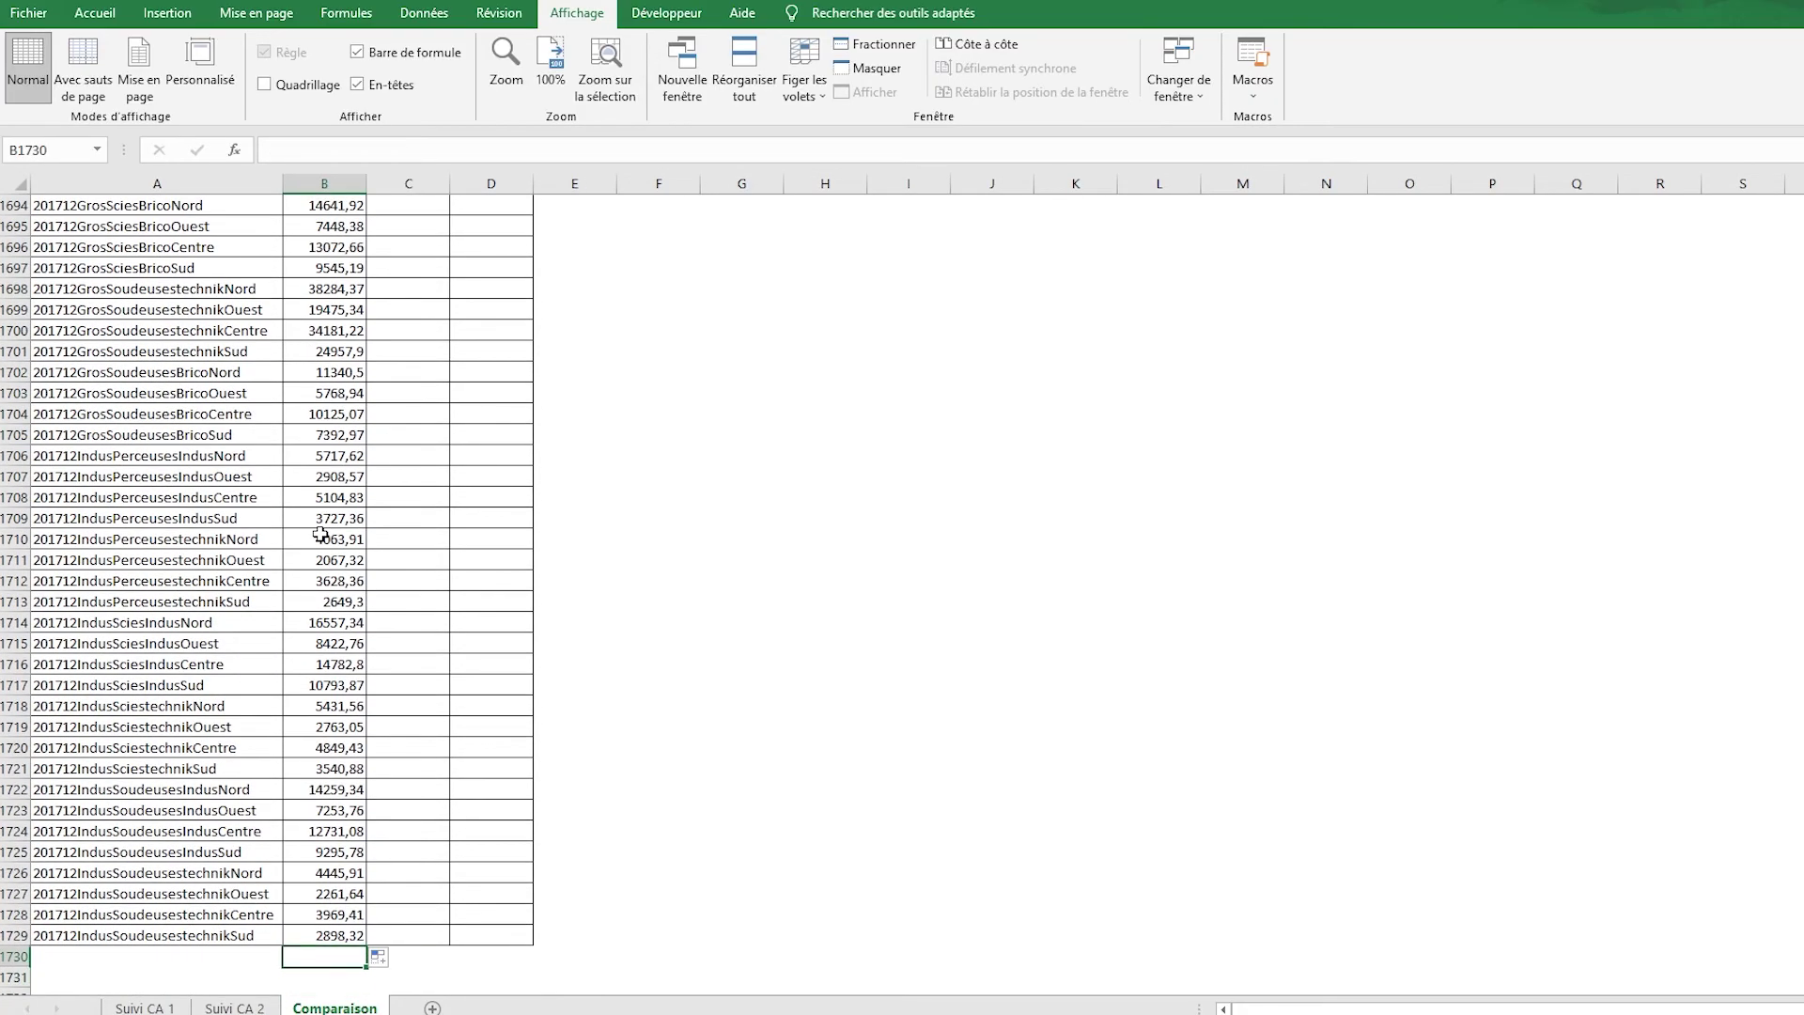
{"action": "key", "text": "alt+equal"}
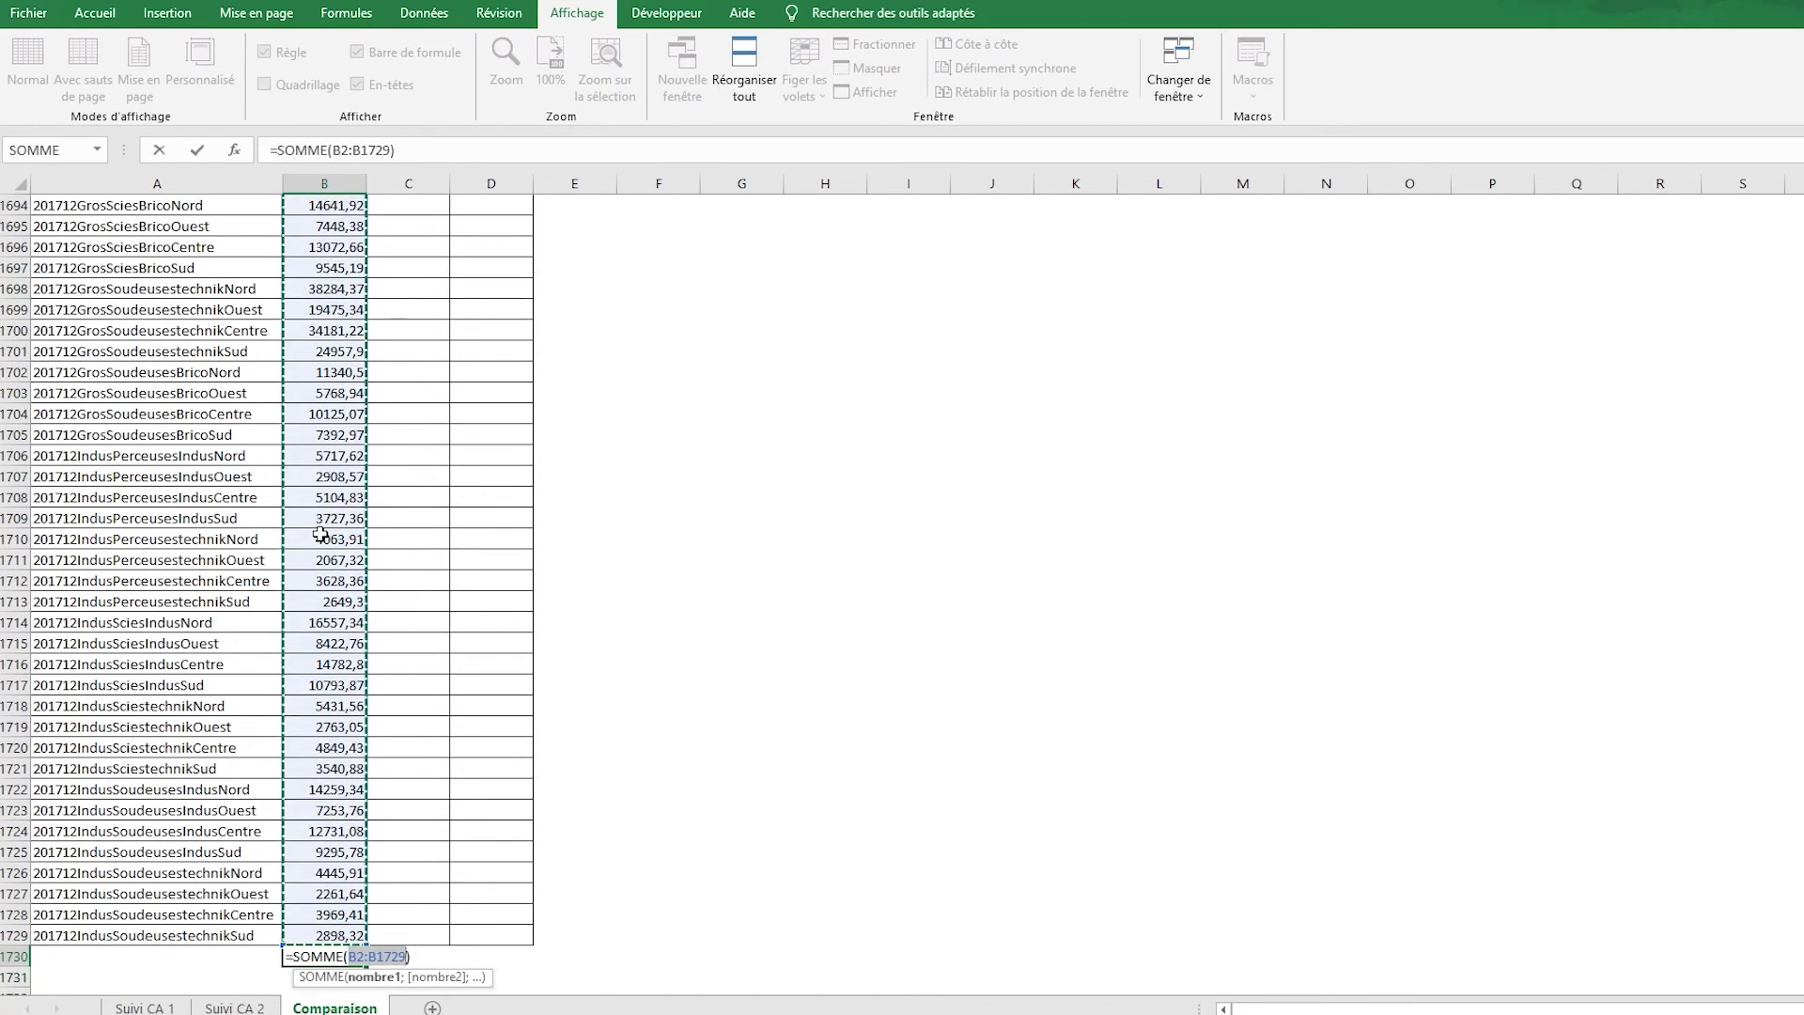
{"action": "key", "text": "Return"}
{"action": "key", "text": "Up"}
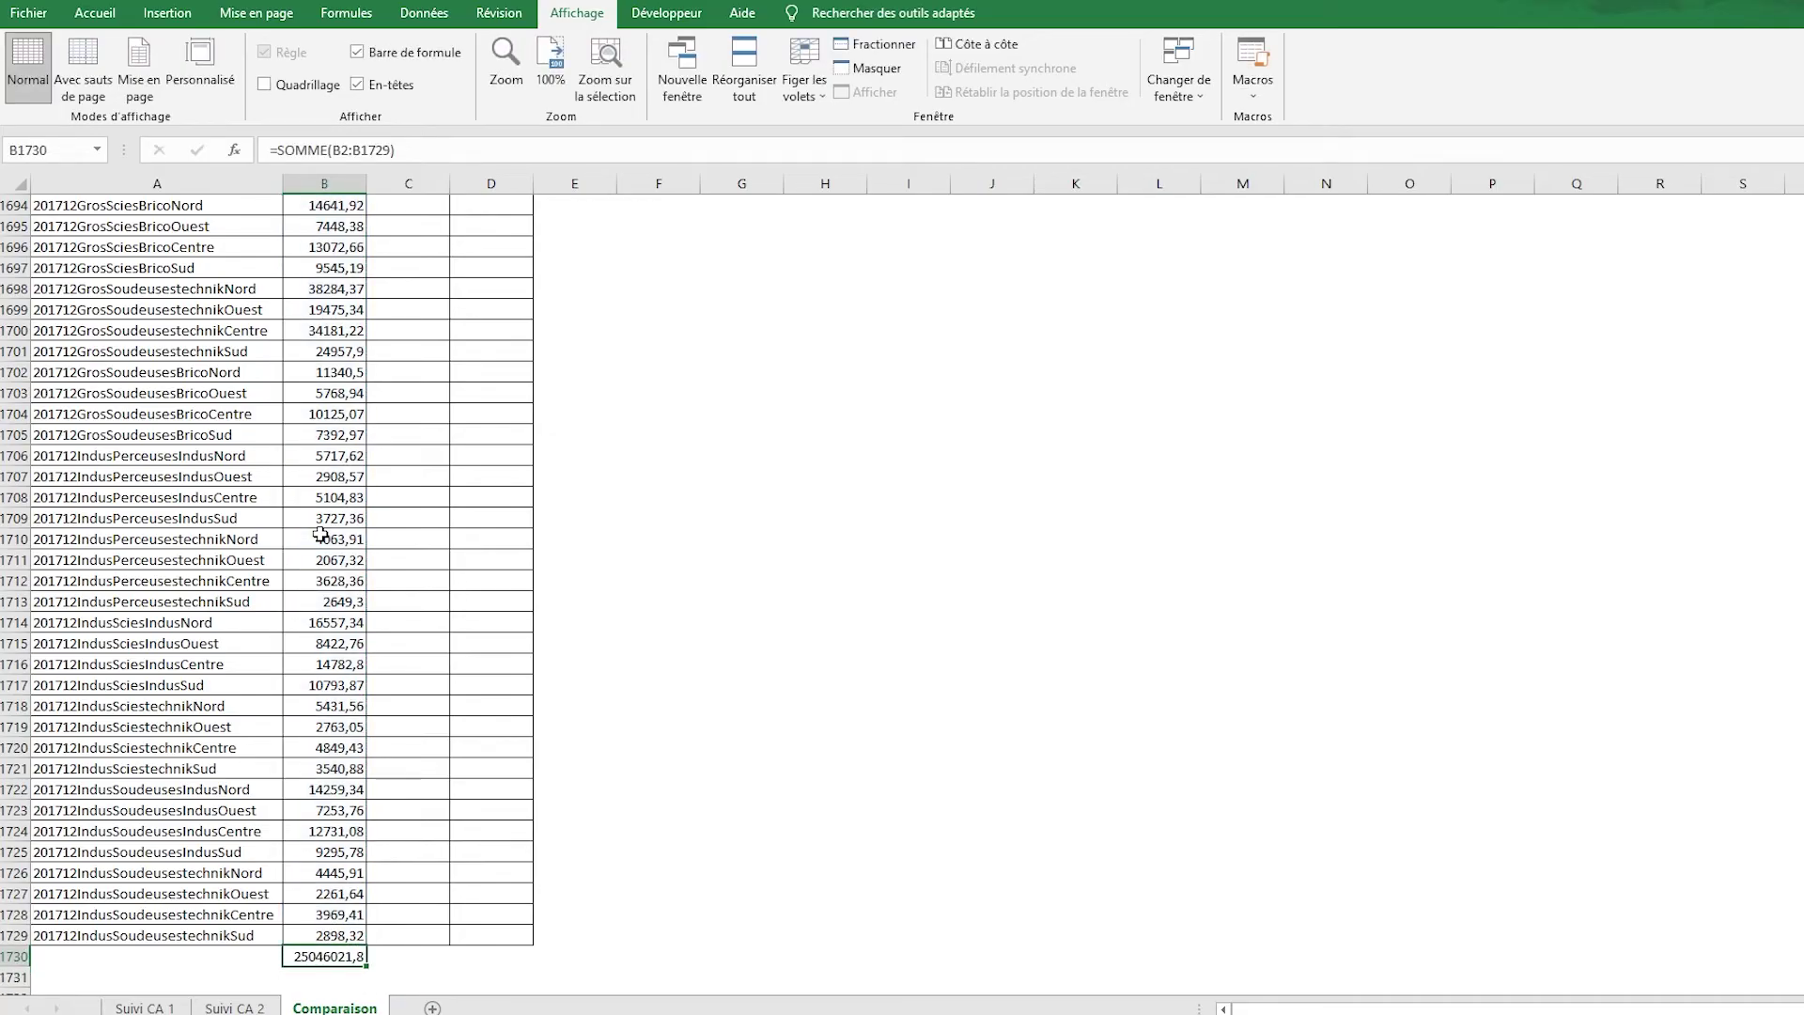
{"action": "key", "text": "ctrl+shift+1"}
{"action": "scroll", "coordinate": [357, 282], "scroll_direction": "down", "scroll_amount": 1}
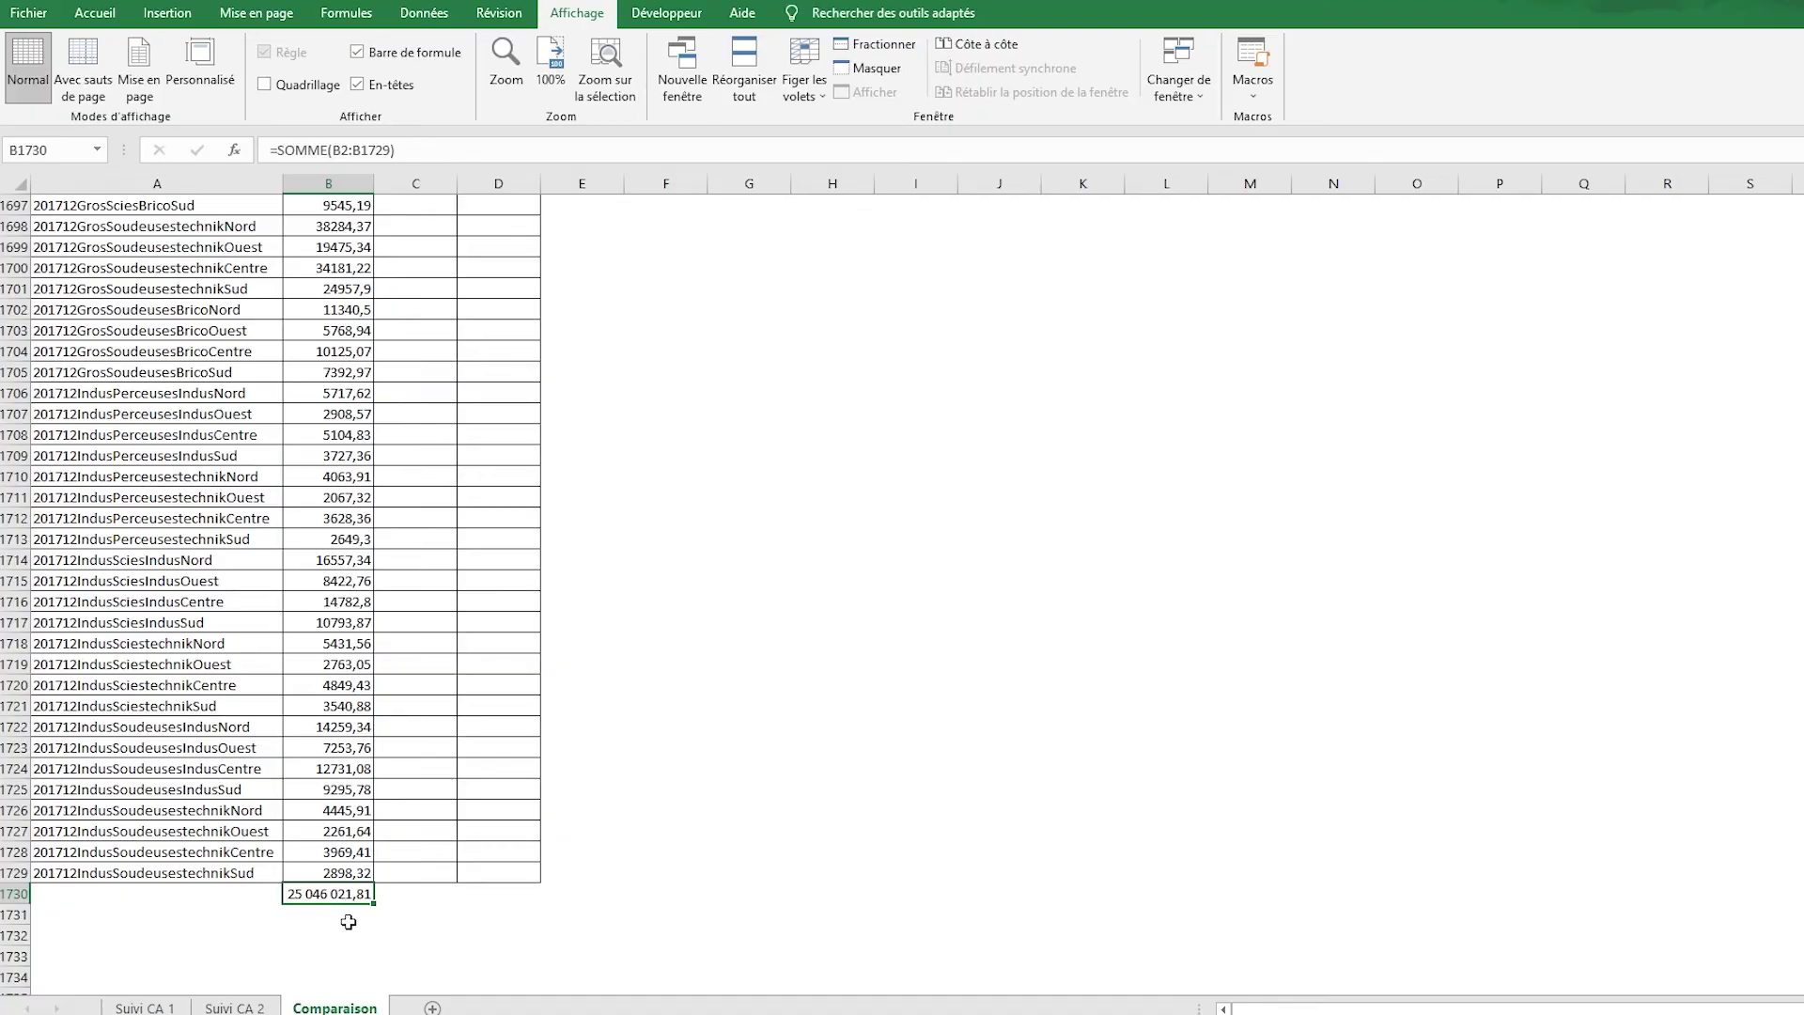
Check the CA grand total at the bottom of Suivi CA 1 against the column B total in Comparaison.
{"action": "left_click", "coordinate": [145, 1007]}
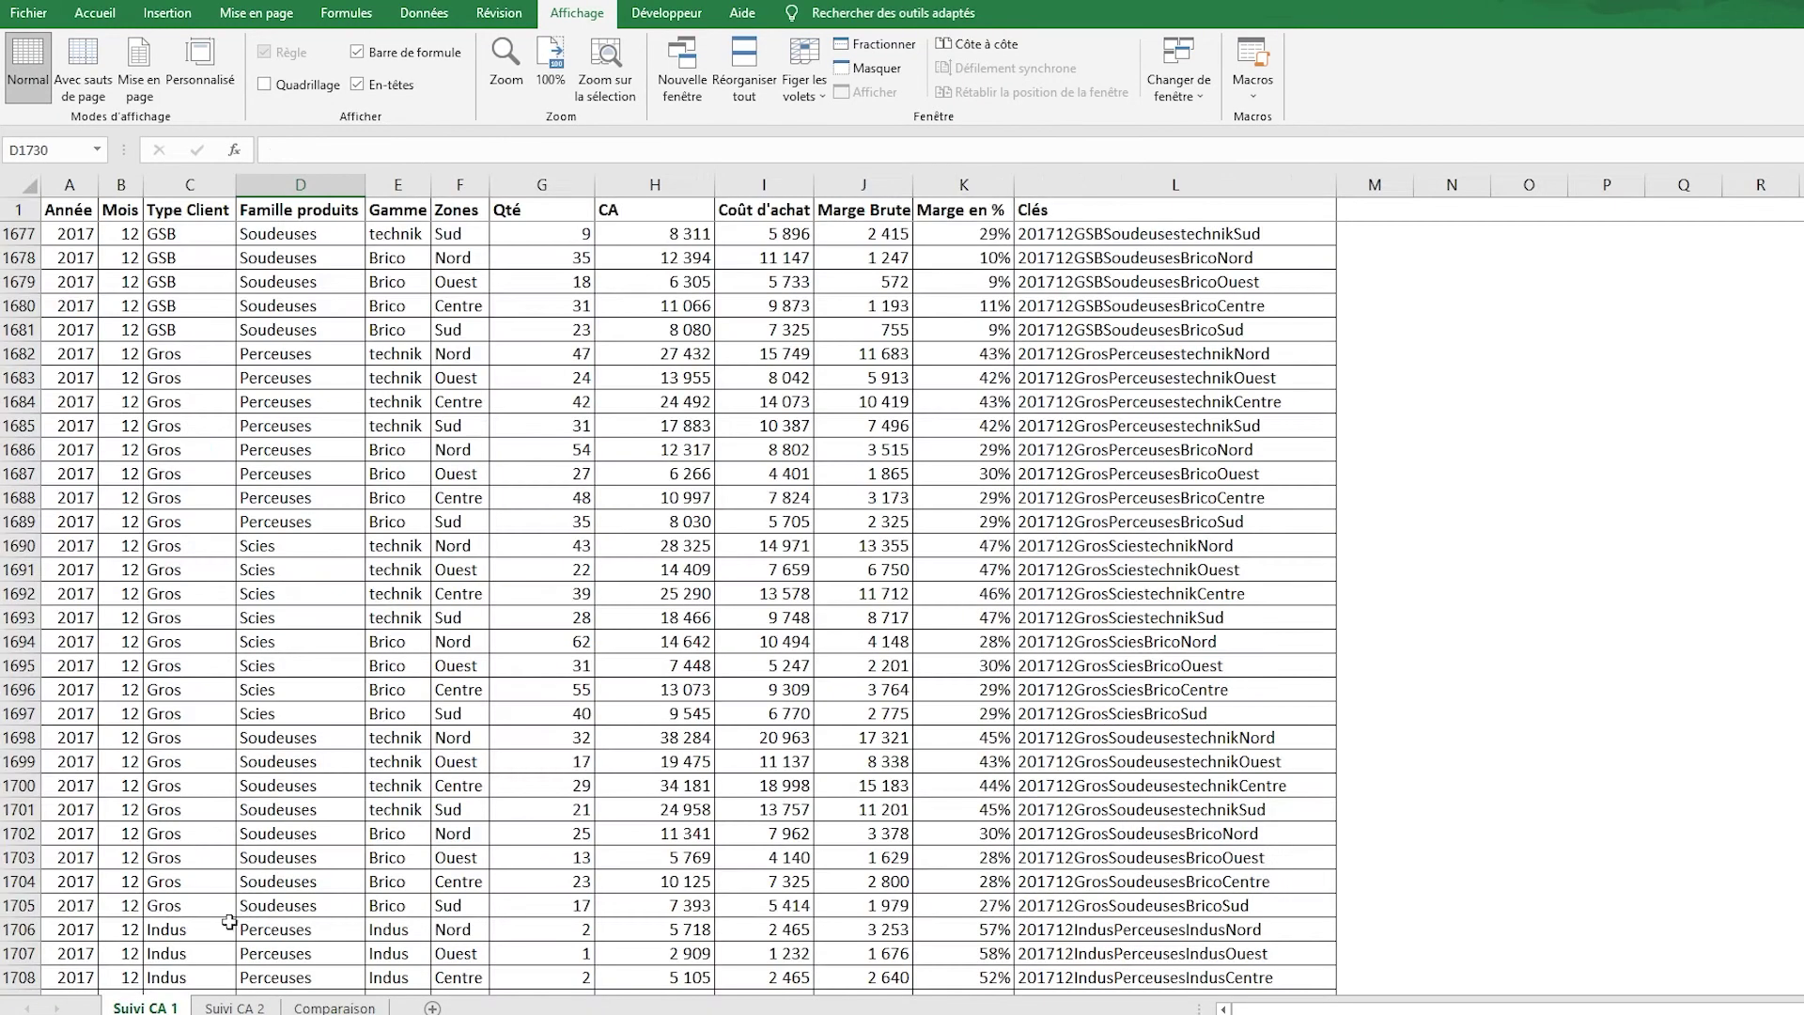
{"action": "left_click", "coordinate": [533, 695]}
{"action": "scroll", "coordinate": [533, 703], "scroll_direction": "down", "scroll_amount": 10}
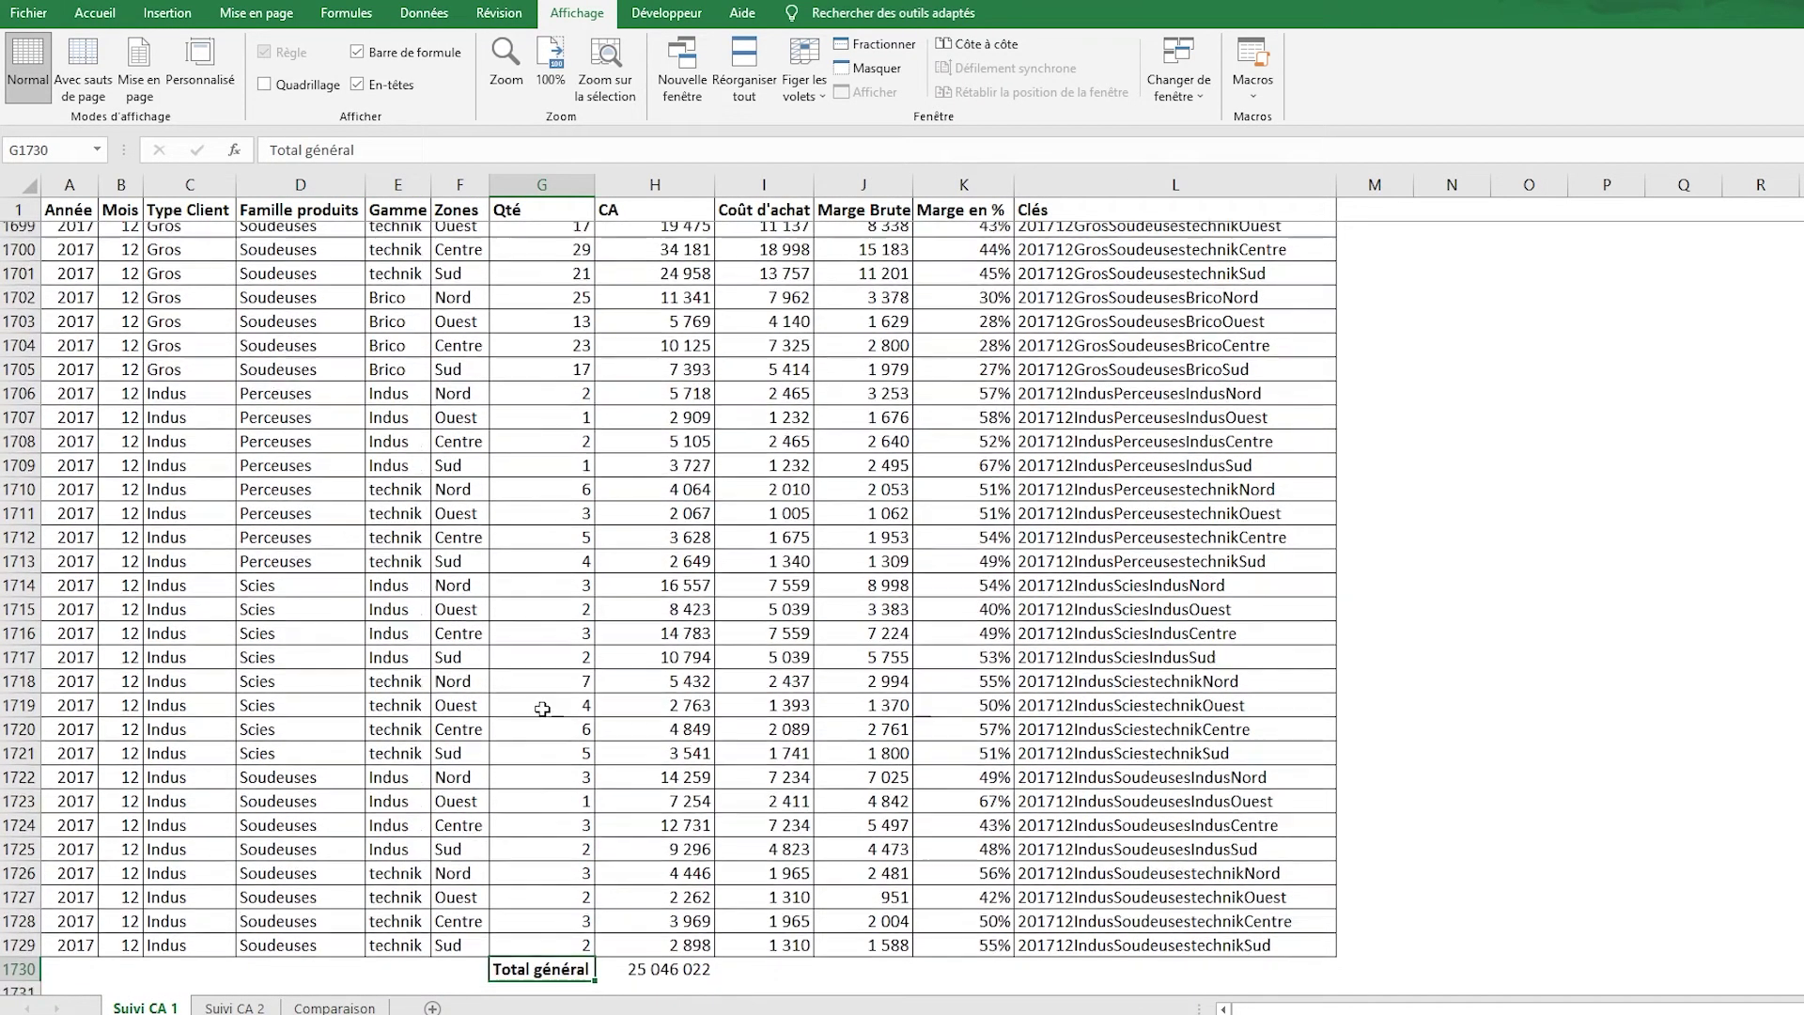
{"action": "left_click", "coordinate": [609, 766]}
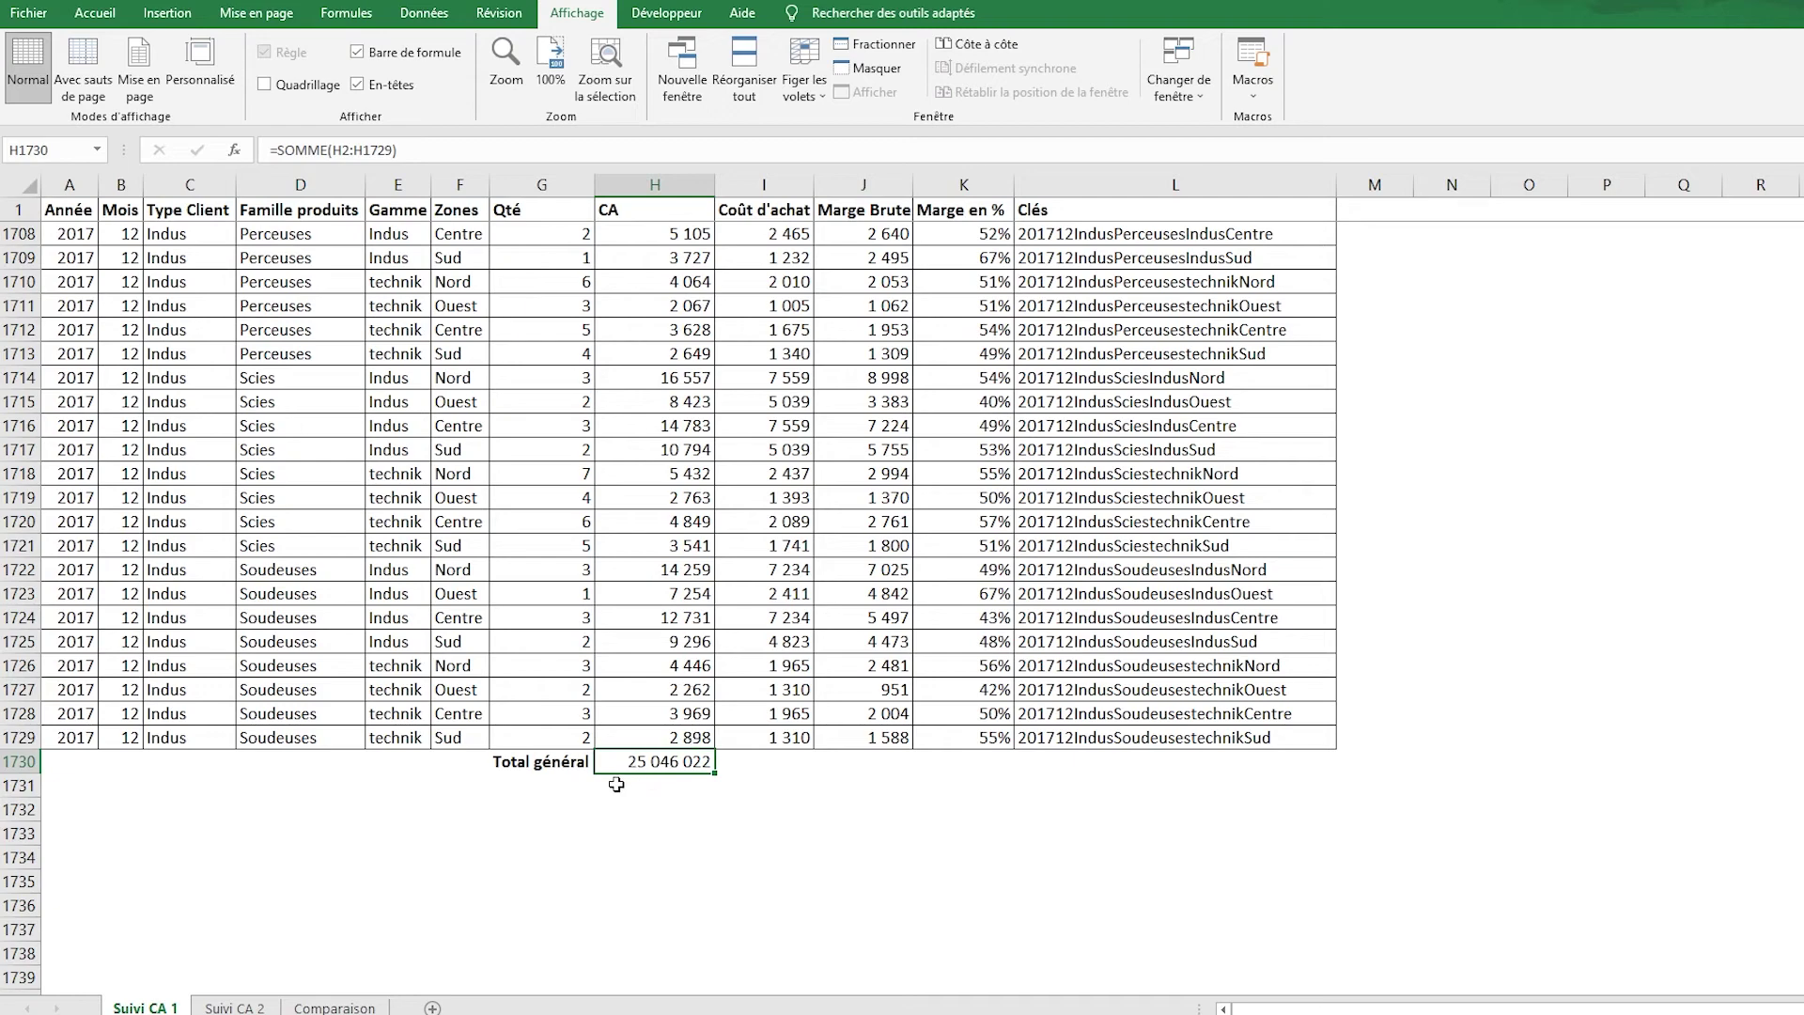
{"action": "left_click", "coordinate": [314, 1007]}
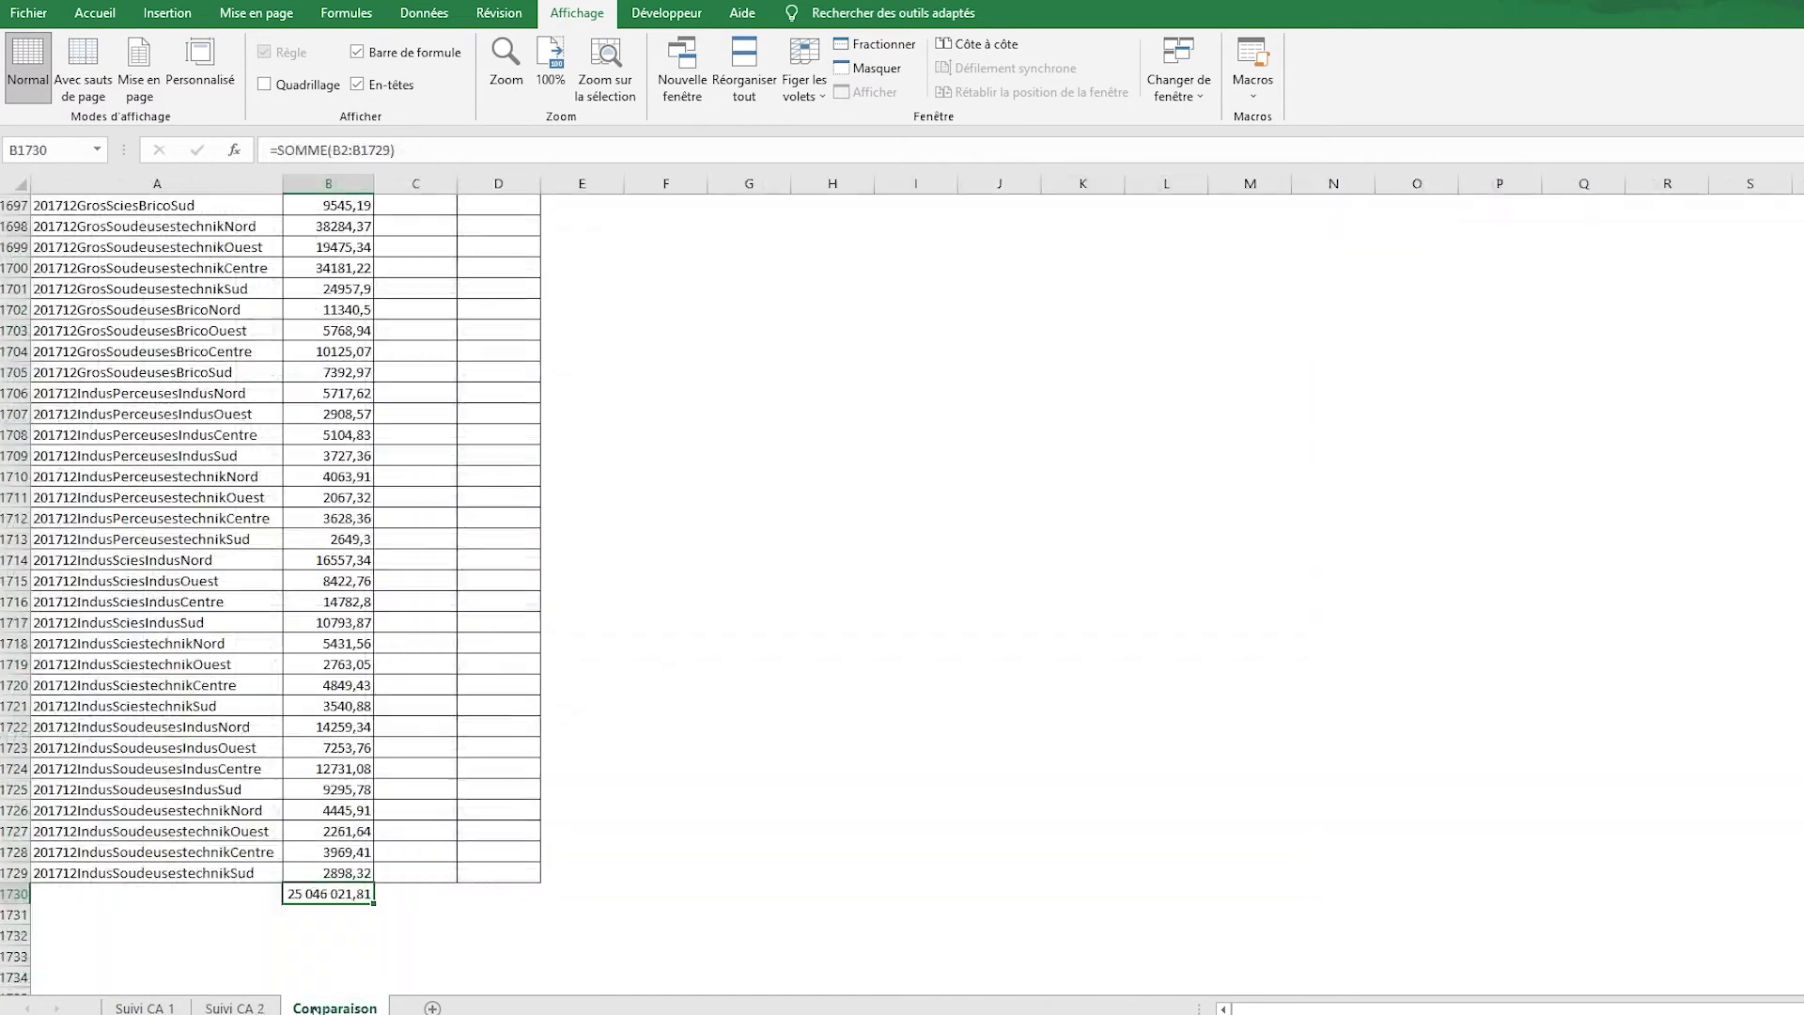
Enter =SOMME.SI('Suivi CA 2'!L:L;A2;'Suivi CA 2'!H:H) in C2 of Comparaison and fill it down column C for all keys.
{"action": "key", "text": "ctrl+Up"}
{"action": "key", "text": "Down"}
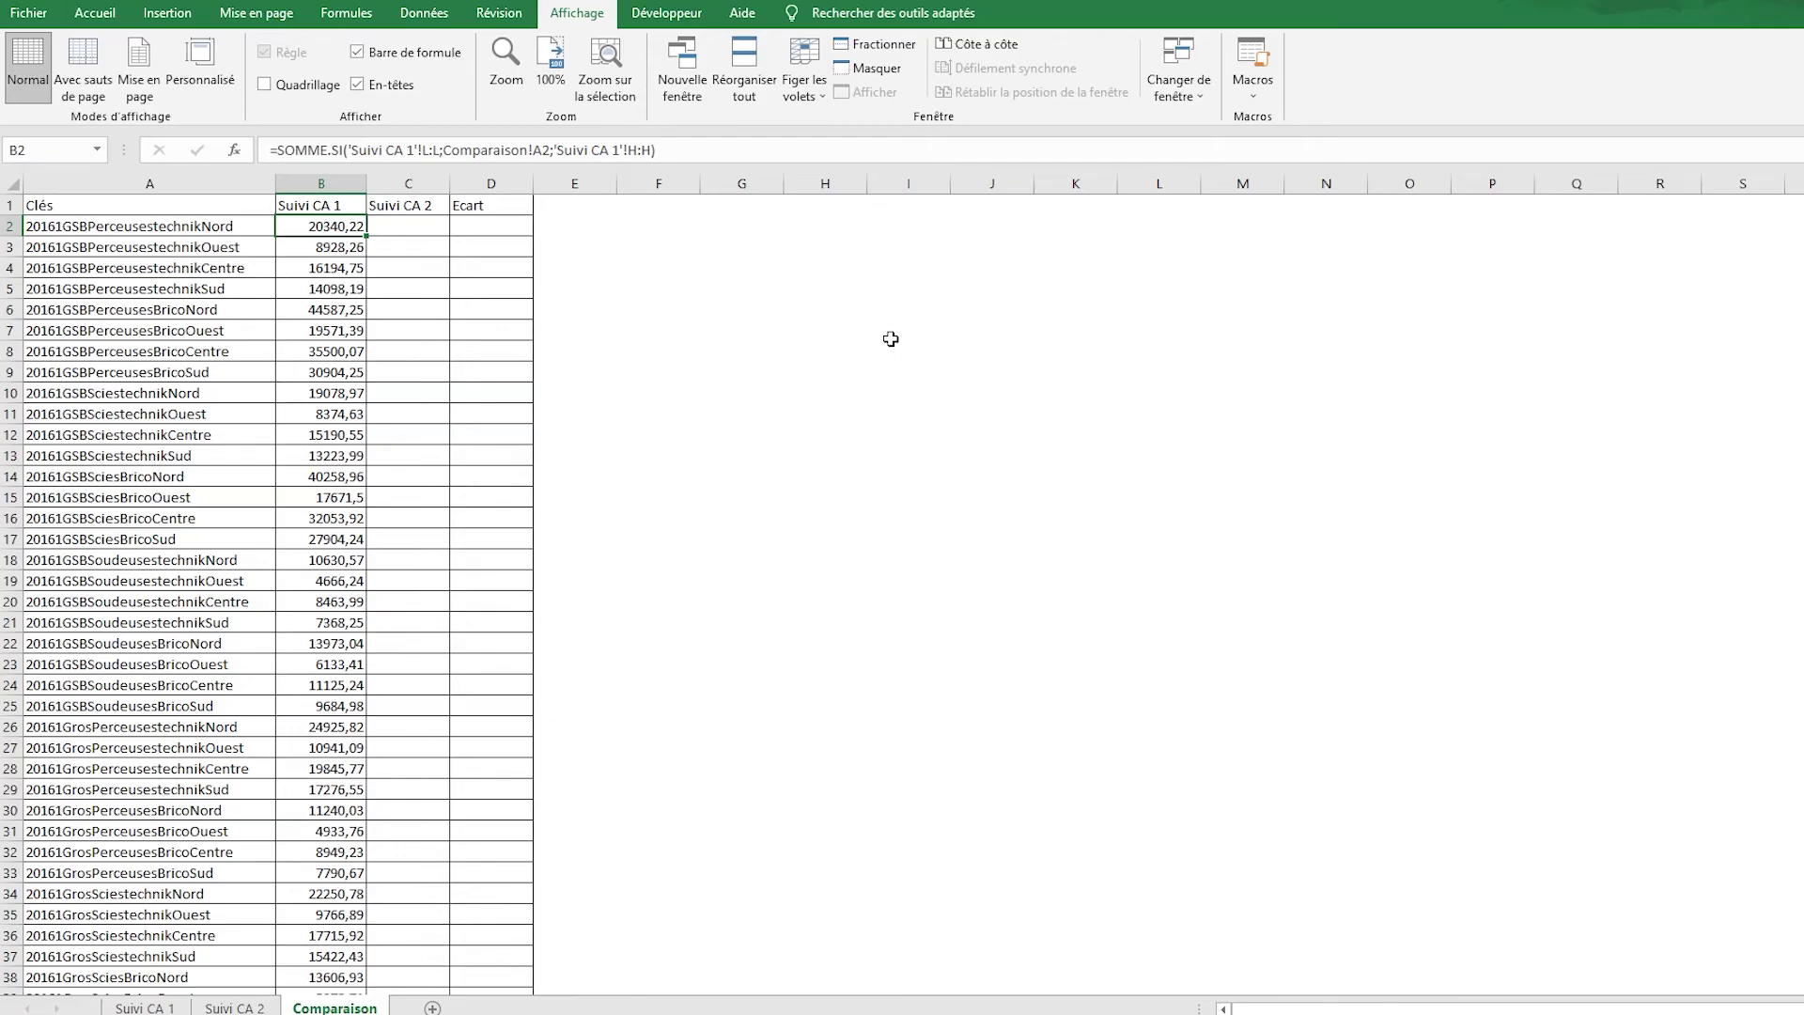
{"action": "key", "text": "Down"}
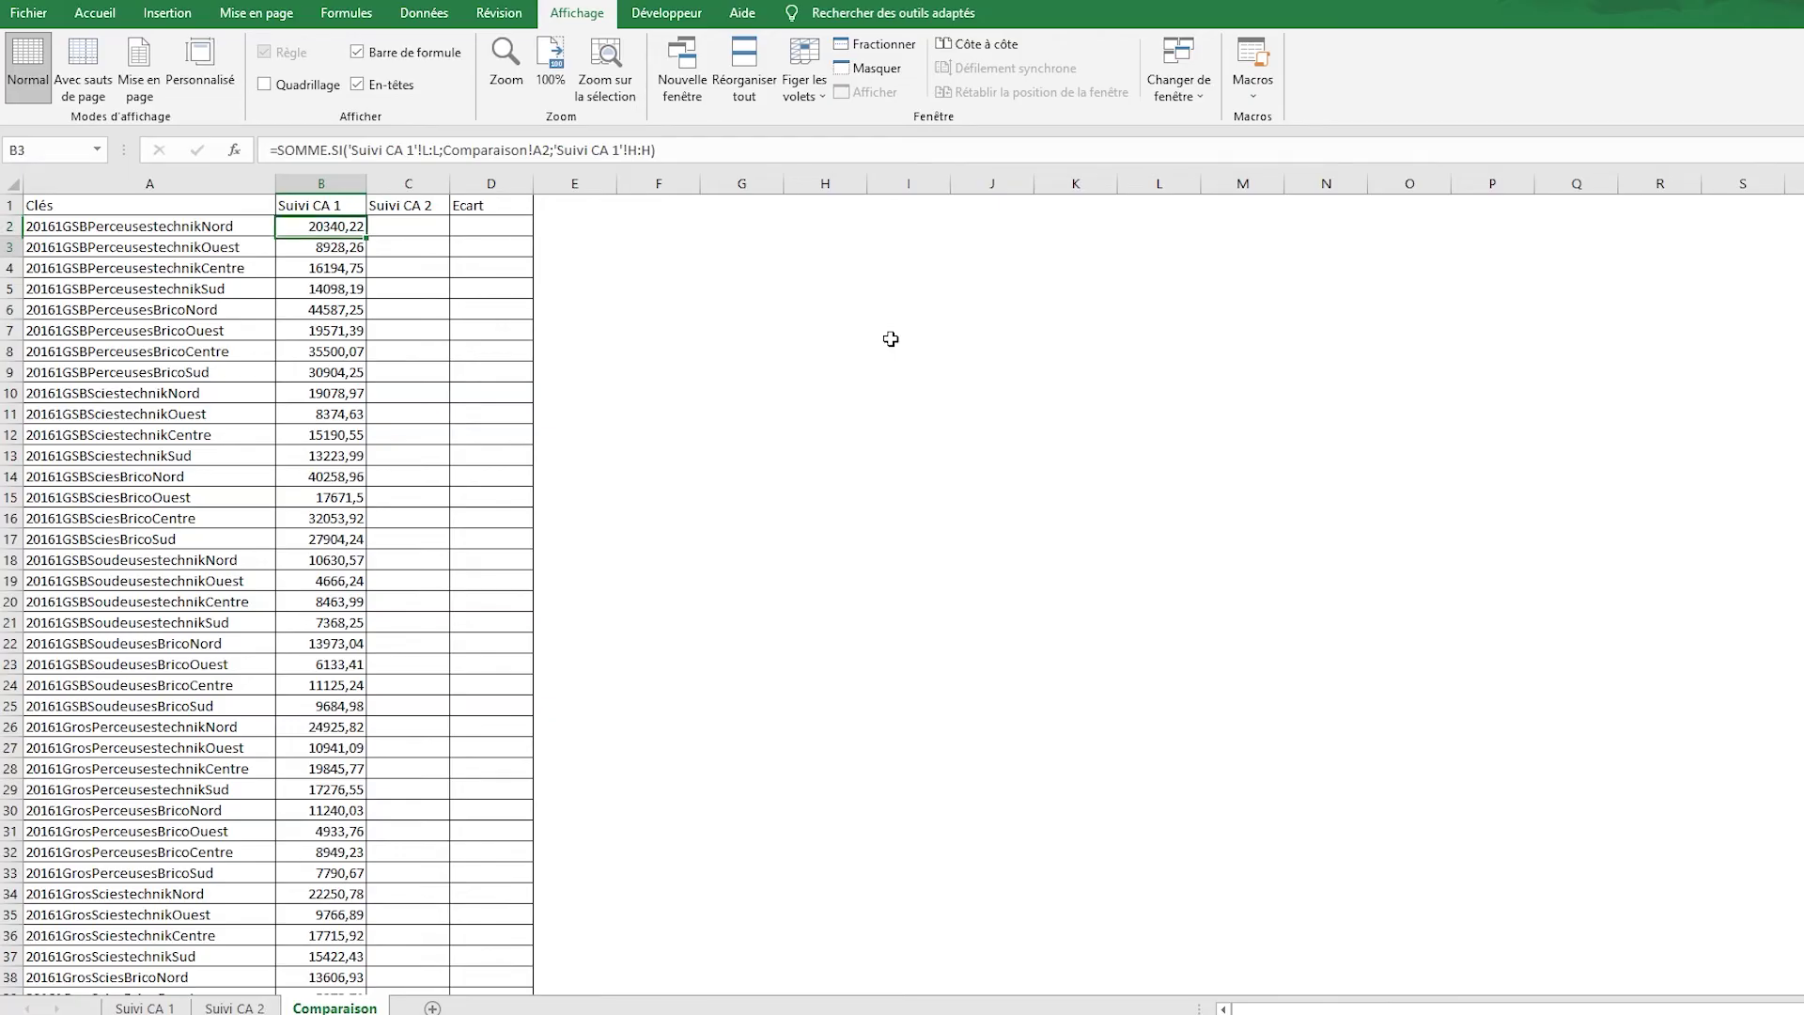
{"action": "key", "text": "Up"}
{"action": "key", "text": "Right"}
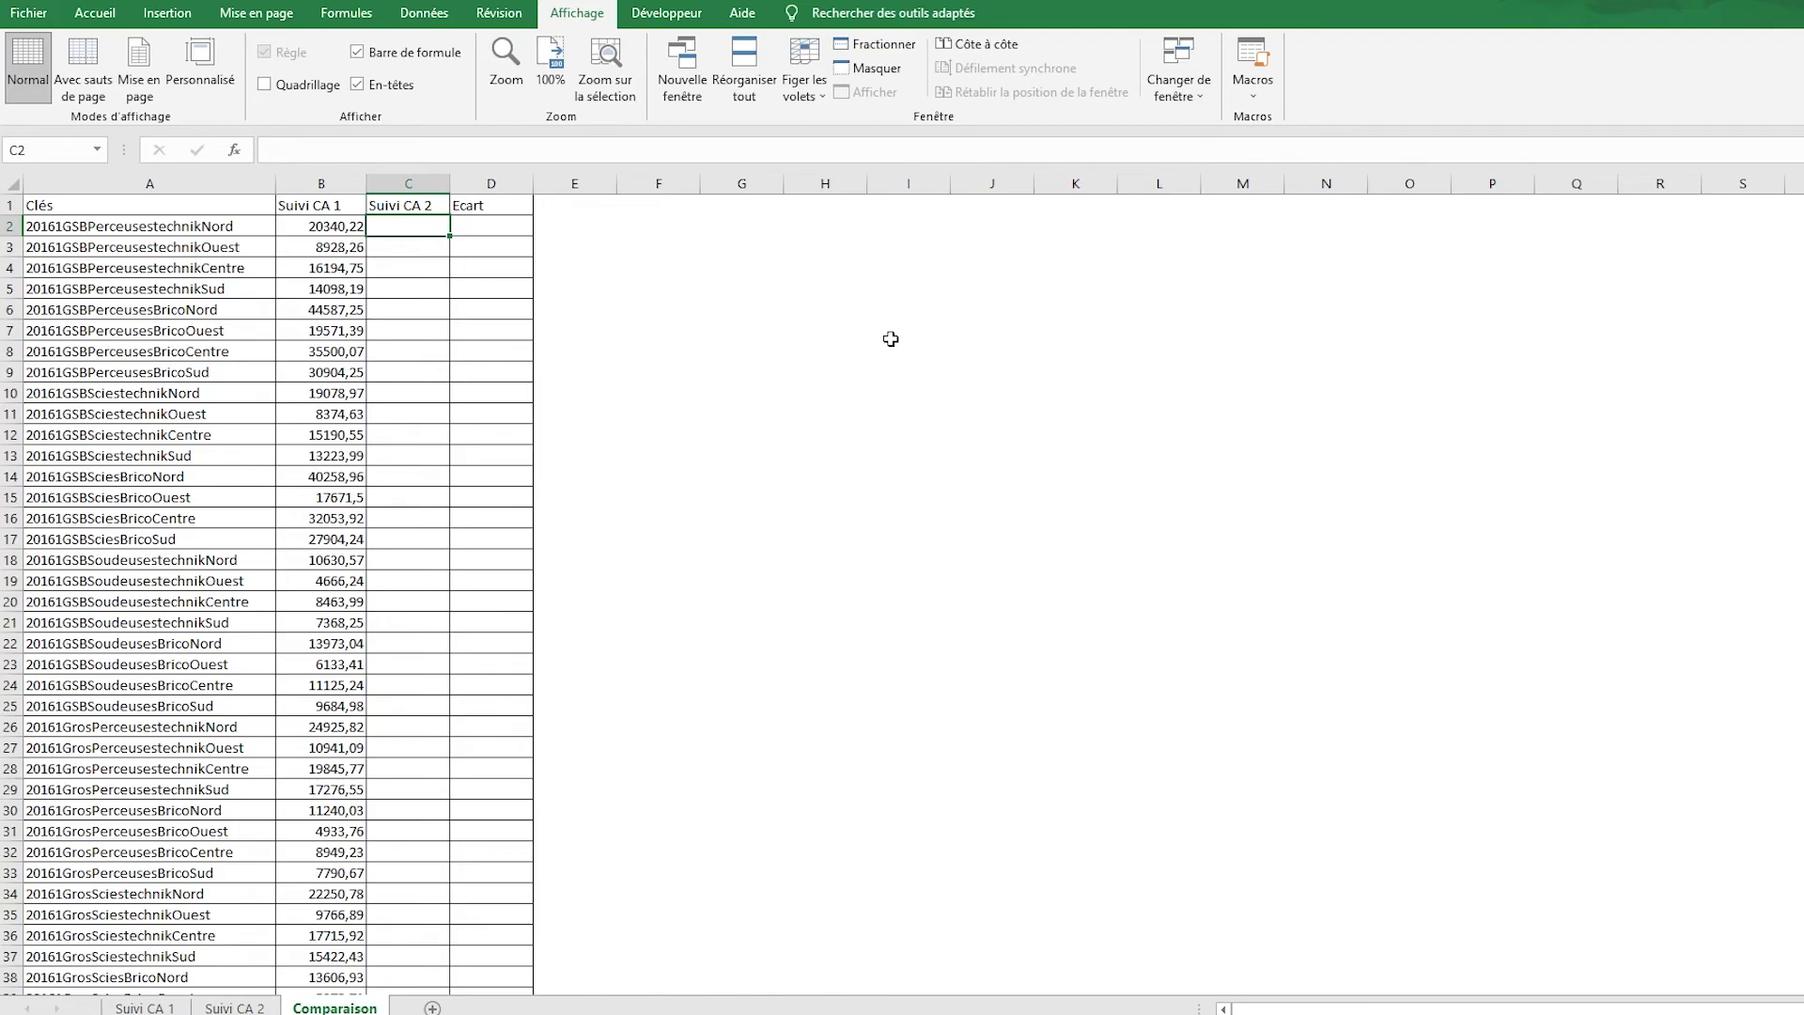
{"action": "type", "text": "=somme.si("}
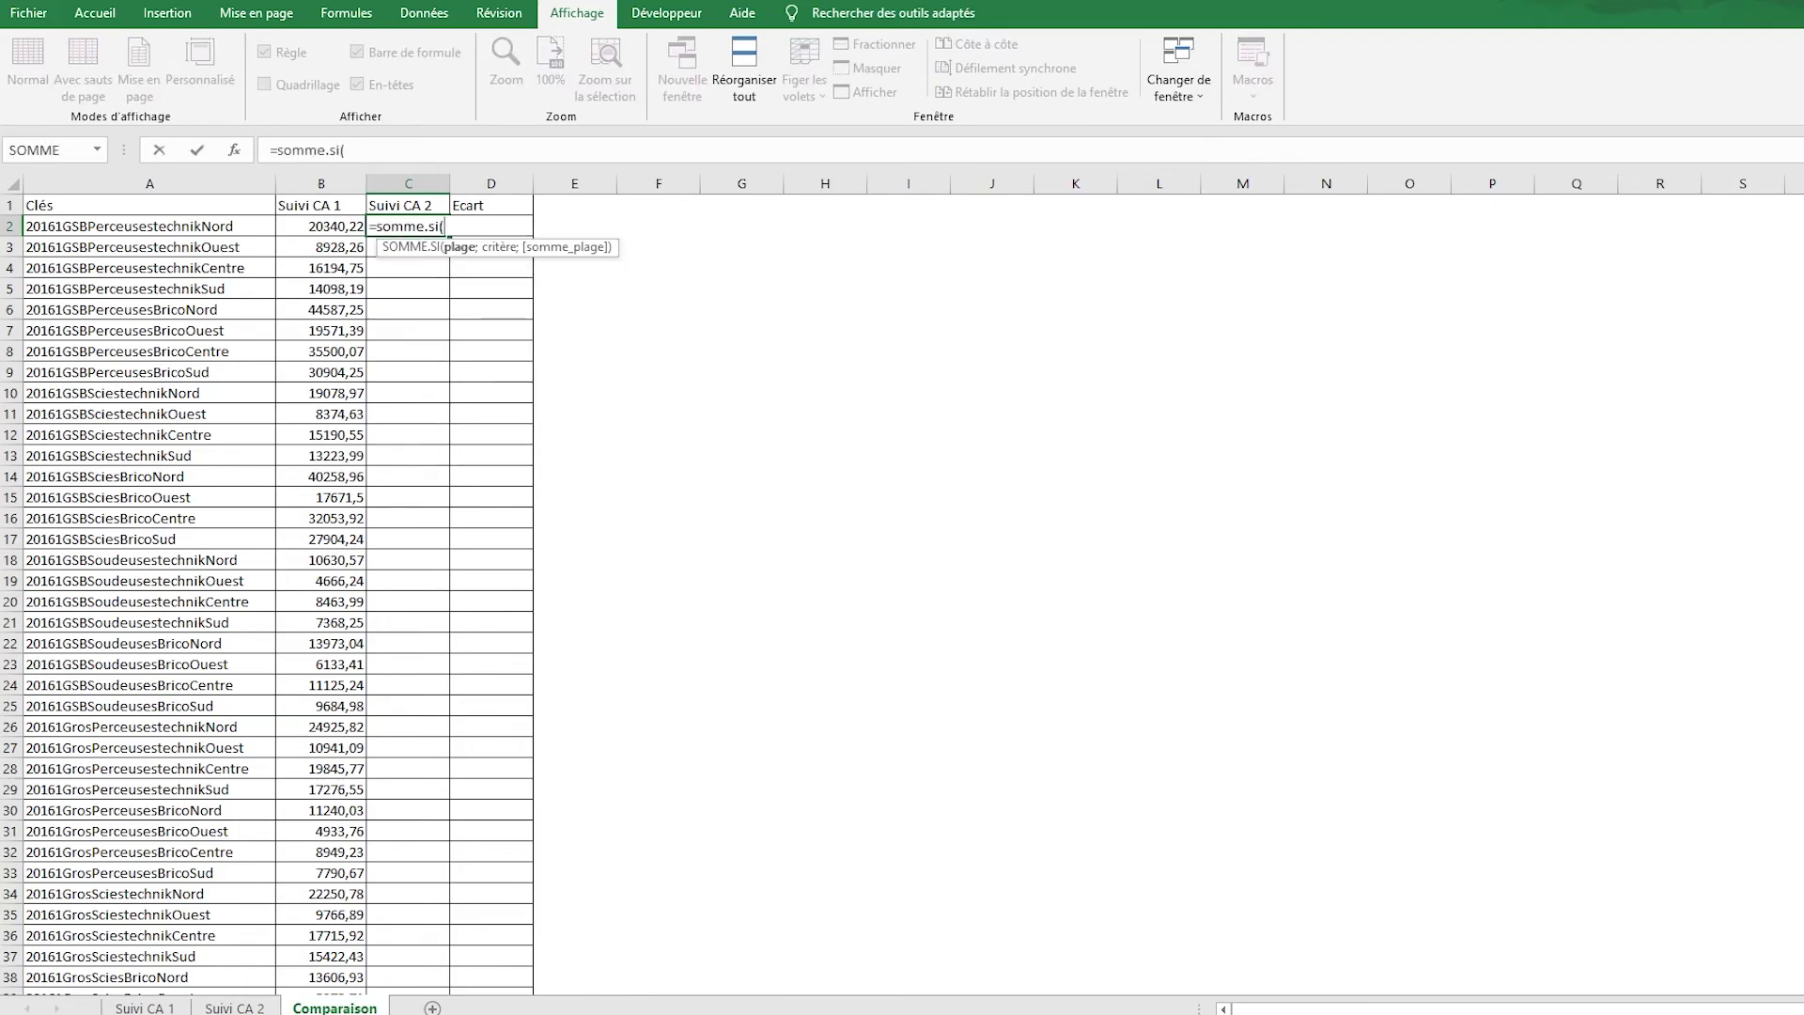
{"action": "left_click", "coordinate": [235, 1007]}
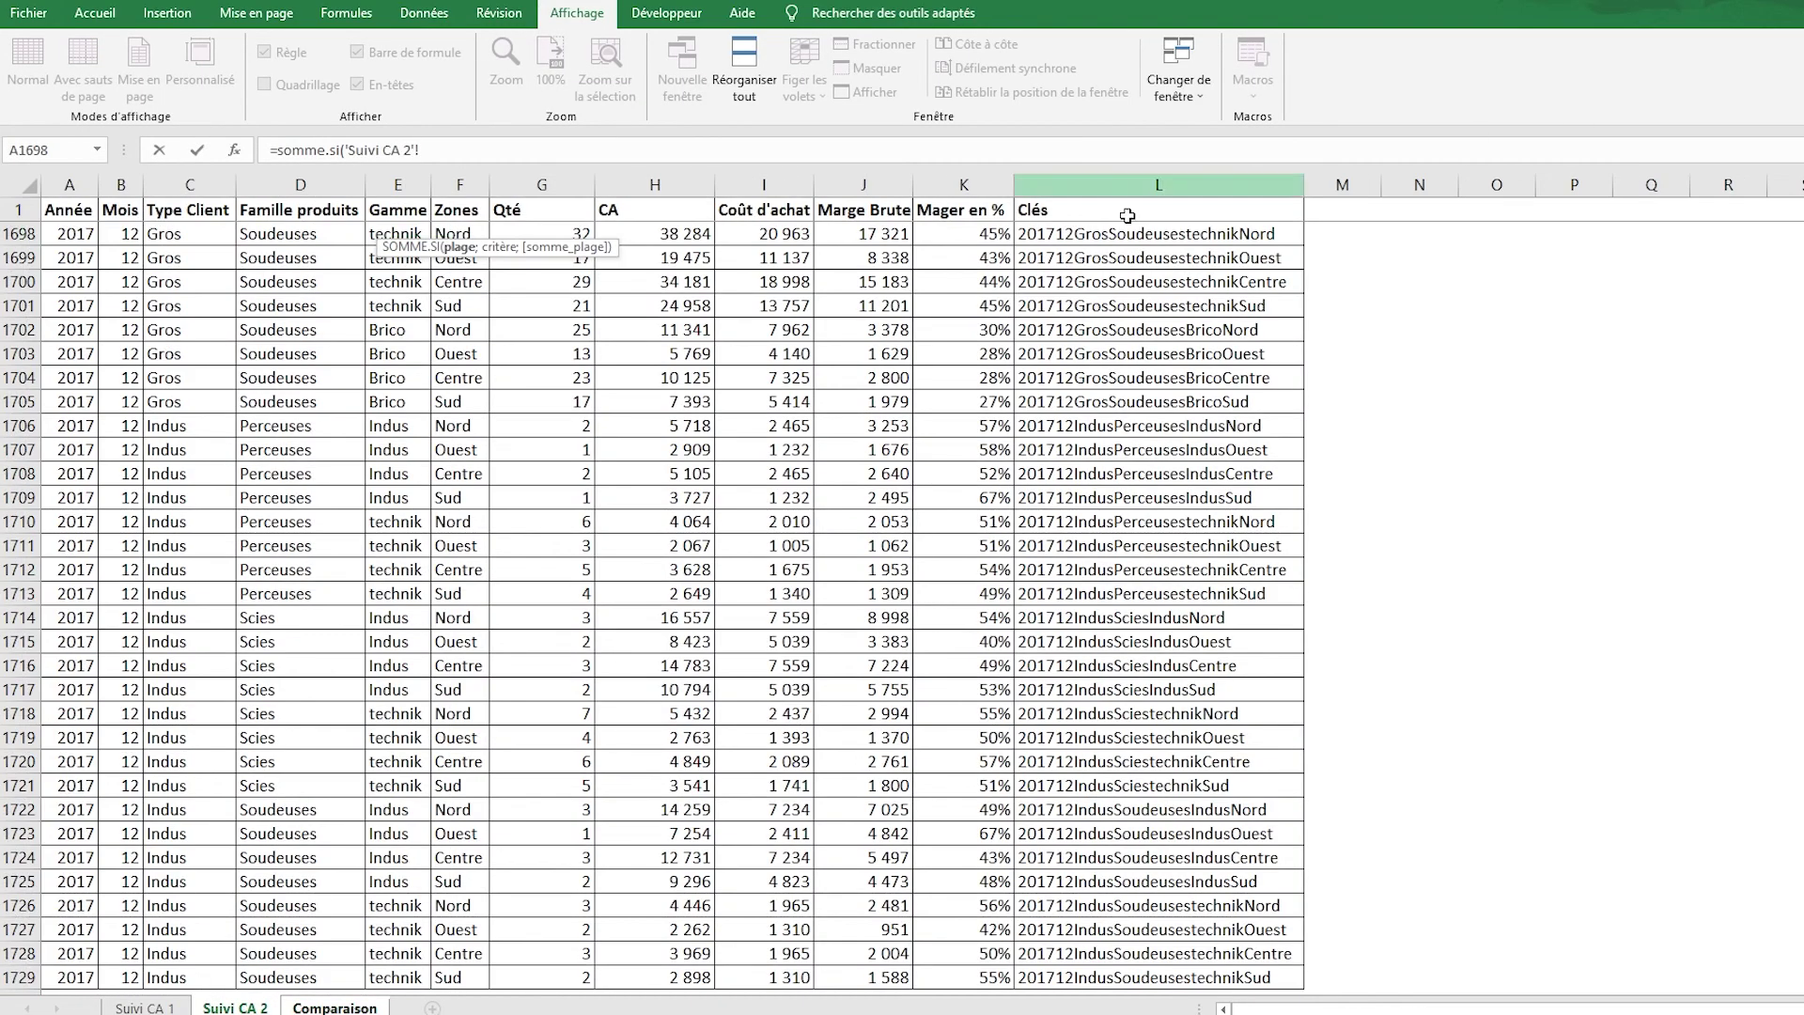
{"action": "left_click", "coordinate": [1081, 192]}
{"action": "type", "text": ";;"}
{"action": "left_click", "coordinate": [669, 188]}
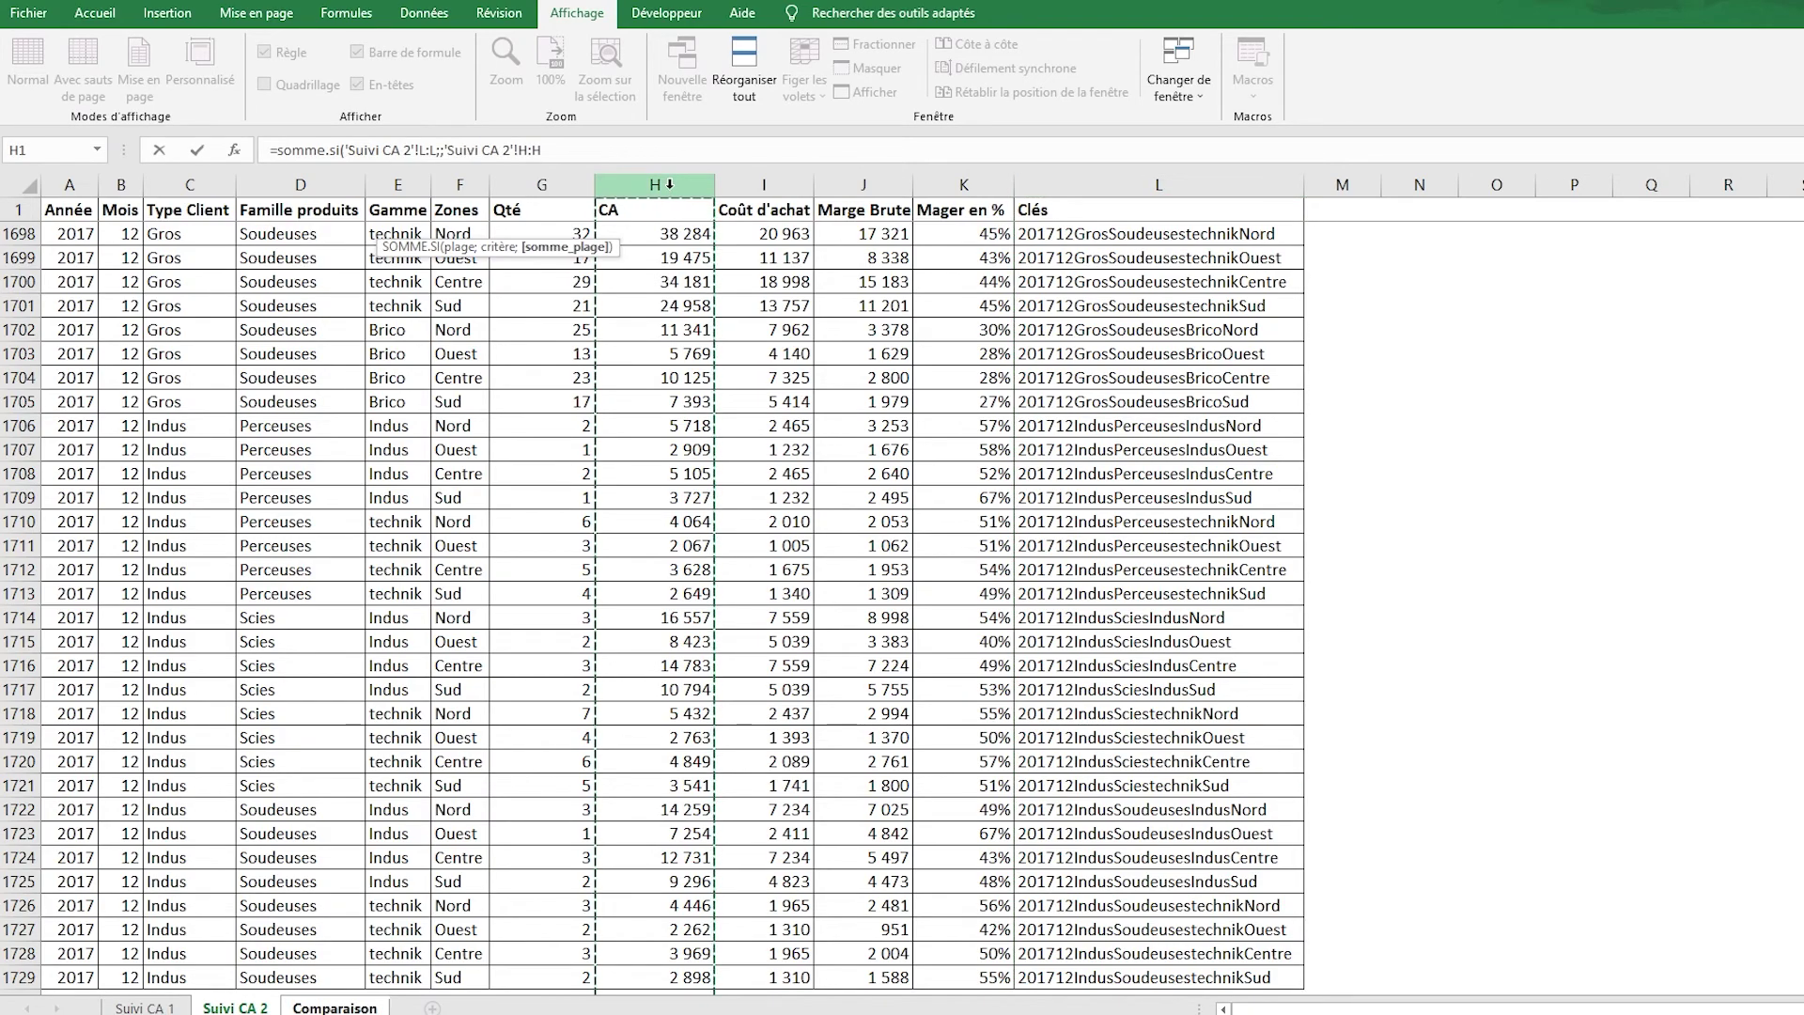
{"action": "type", "text": ")"}
{"action": "key", "text": "Return"}
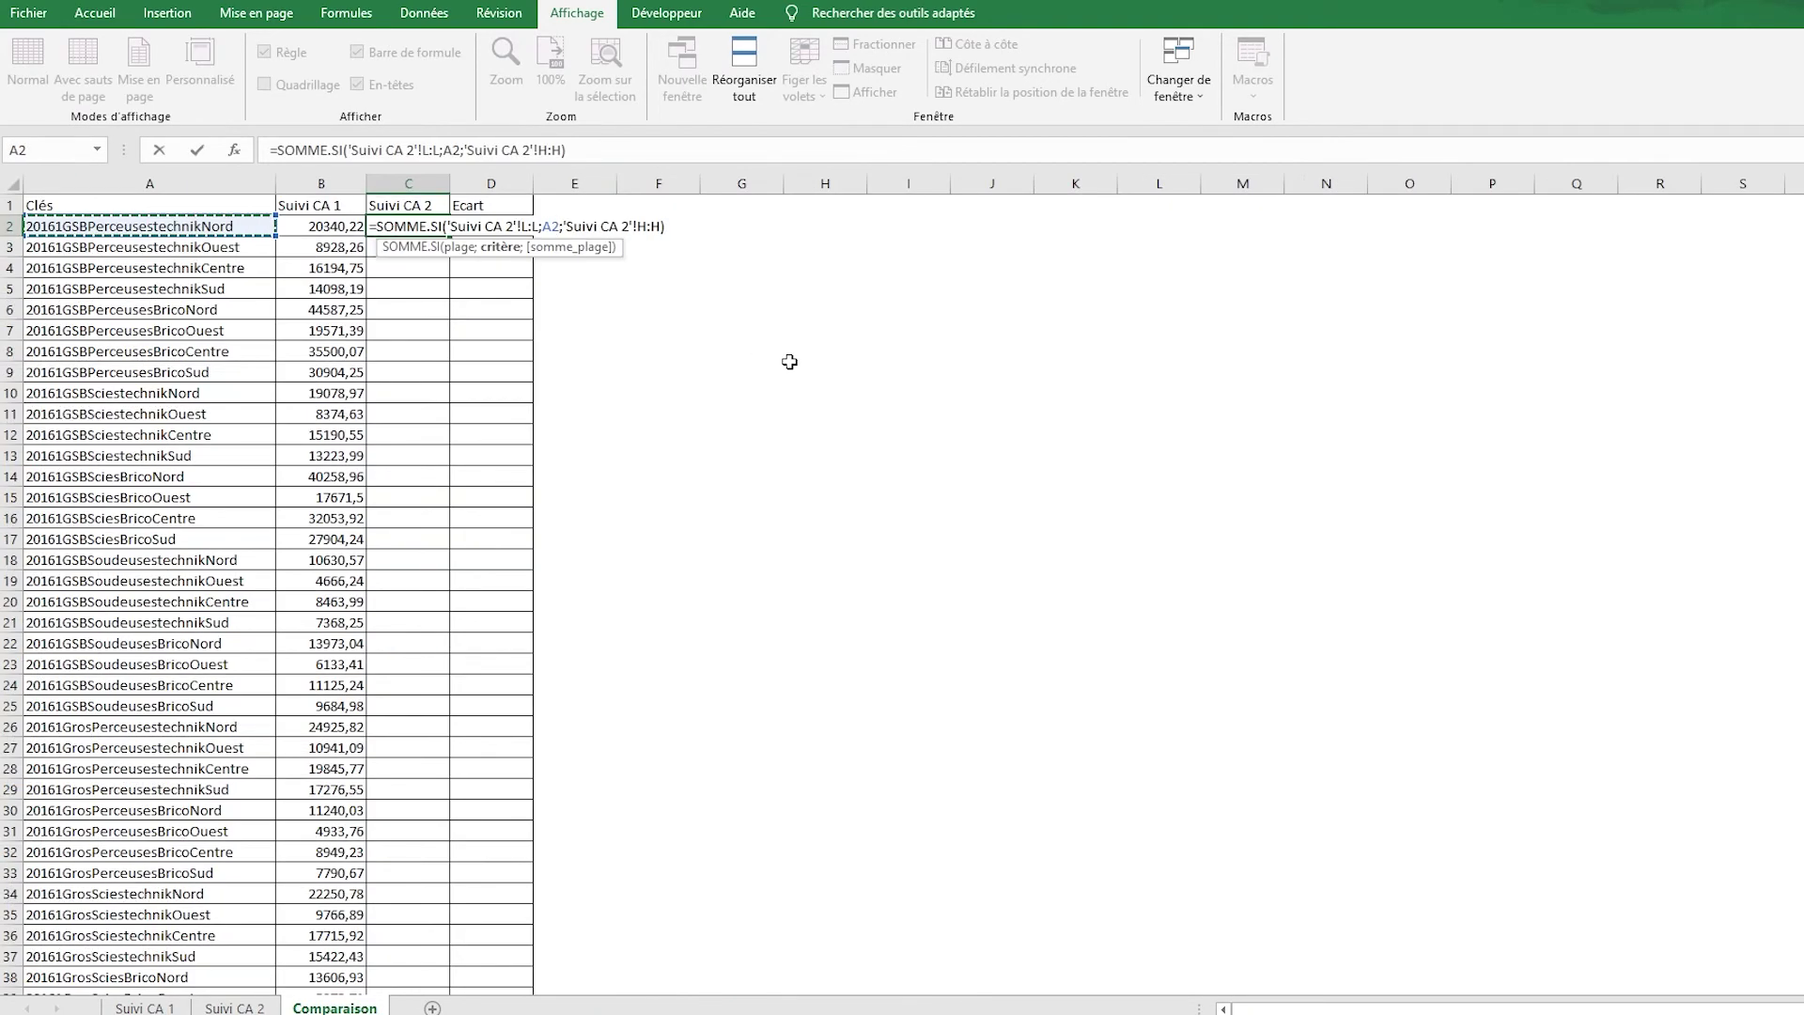
{"action": "key", "text": "Up"}
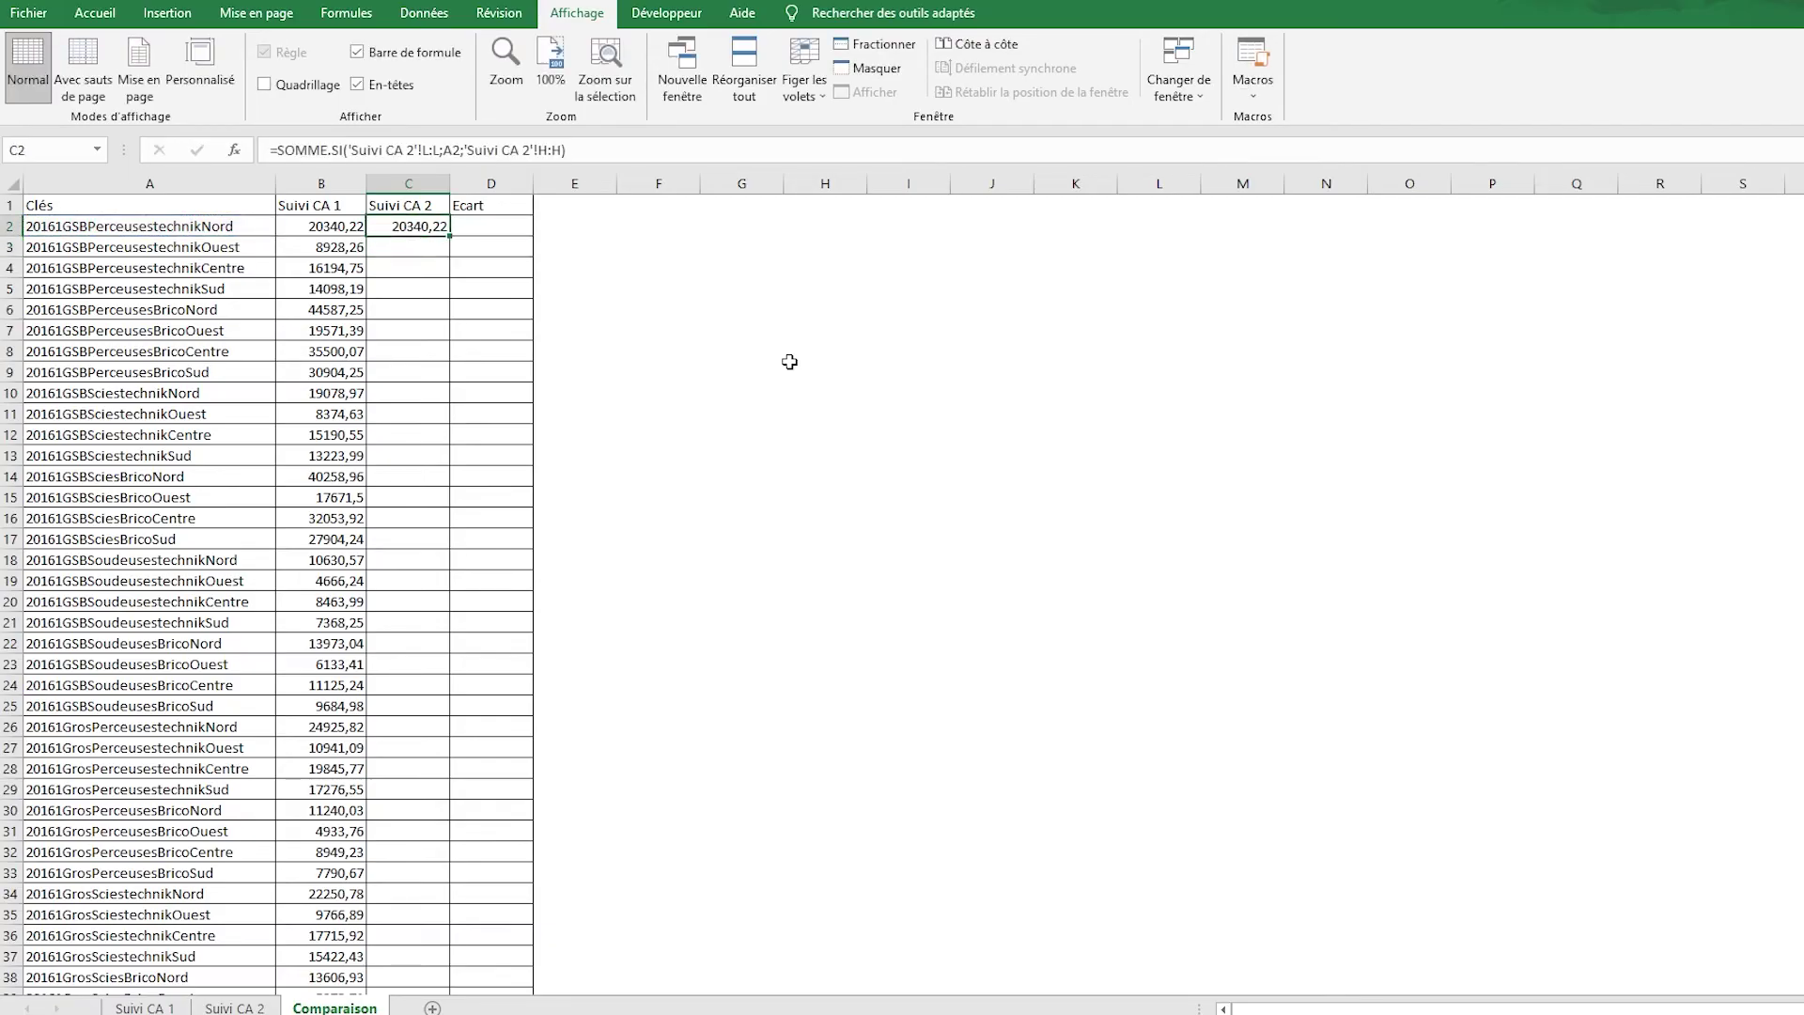
{"action": "double_click", "coordinate": [452, 240]}
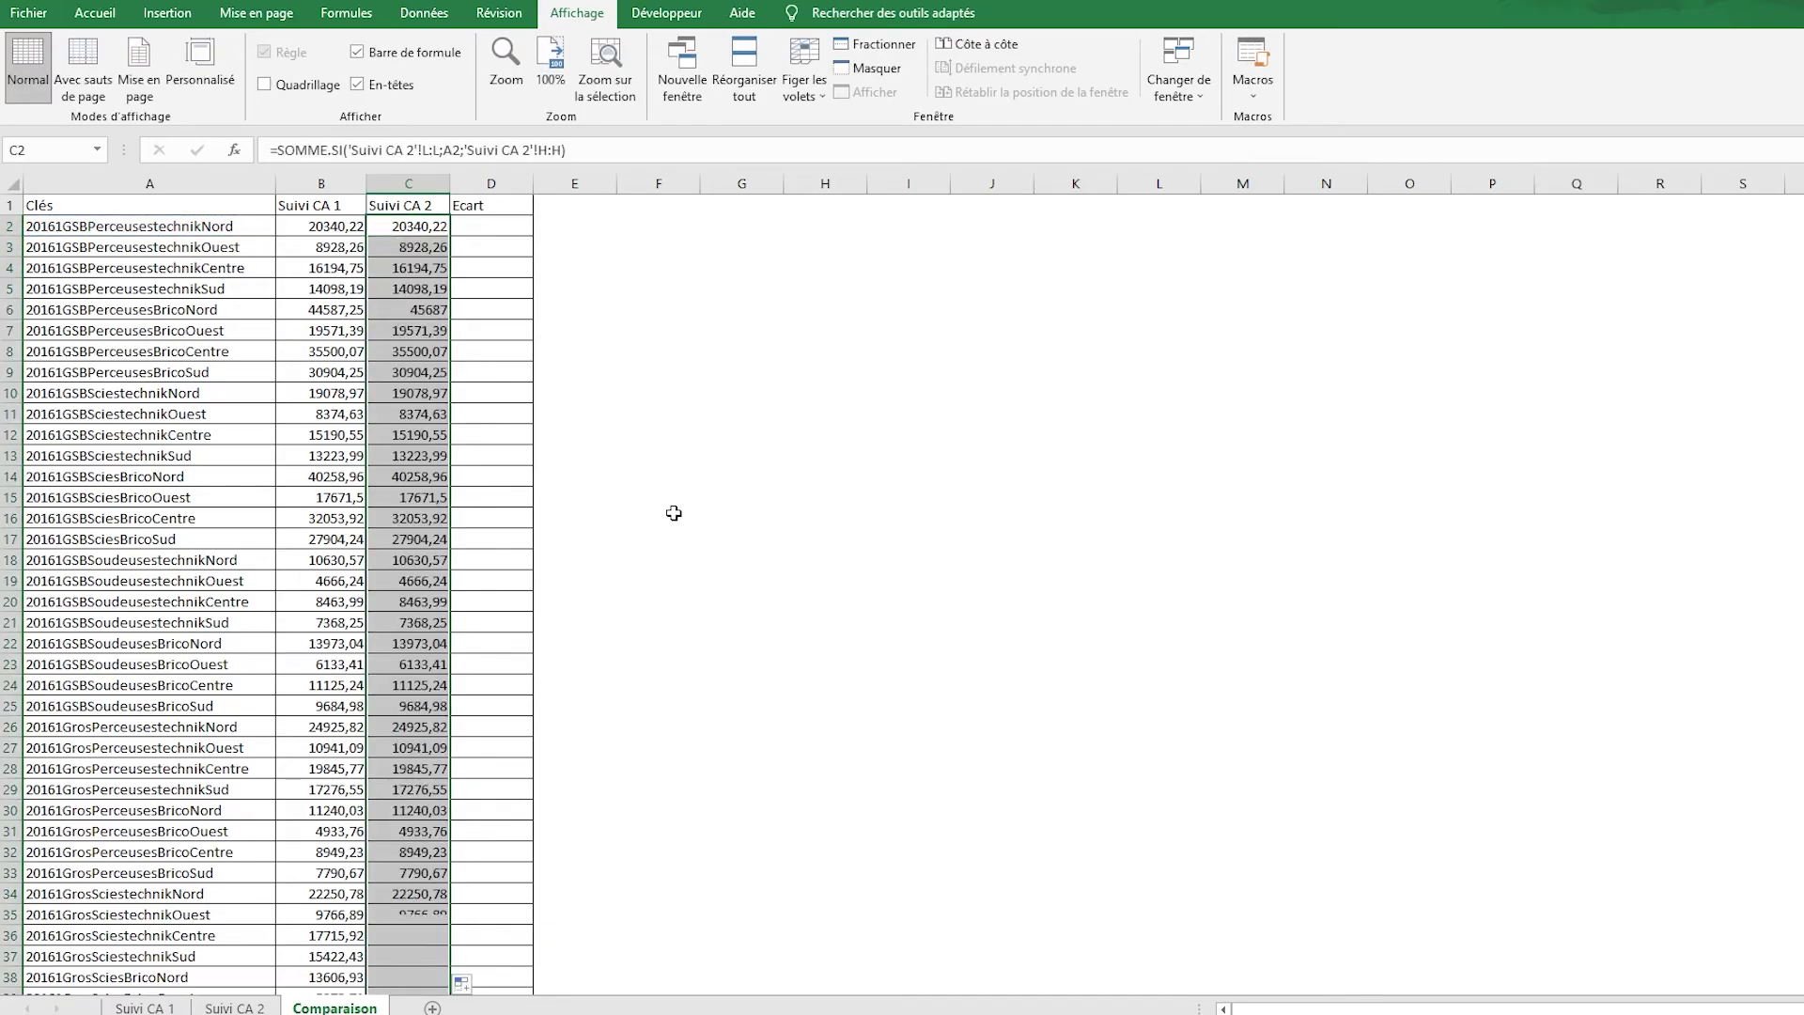
Total column C of Comparaison in C1730 with =SOMME(C2:C1729).
{"action": "key", "text": "Right"}
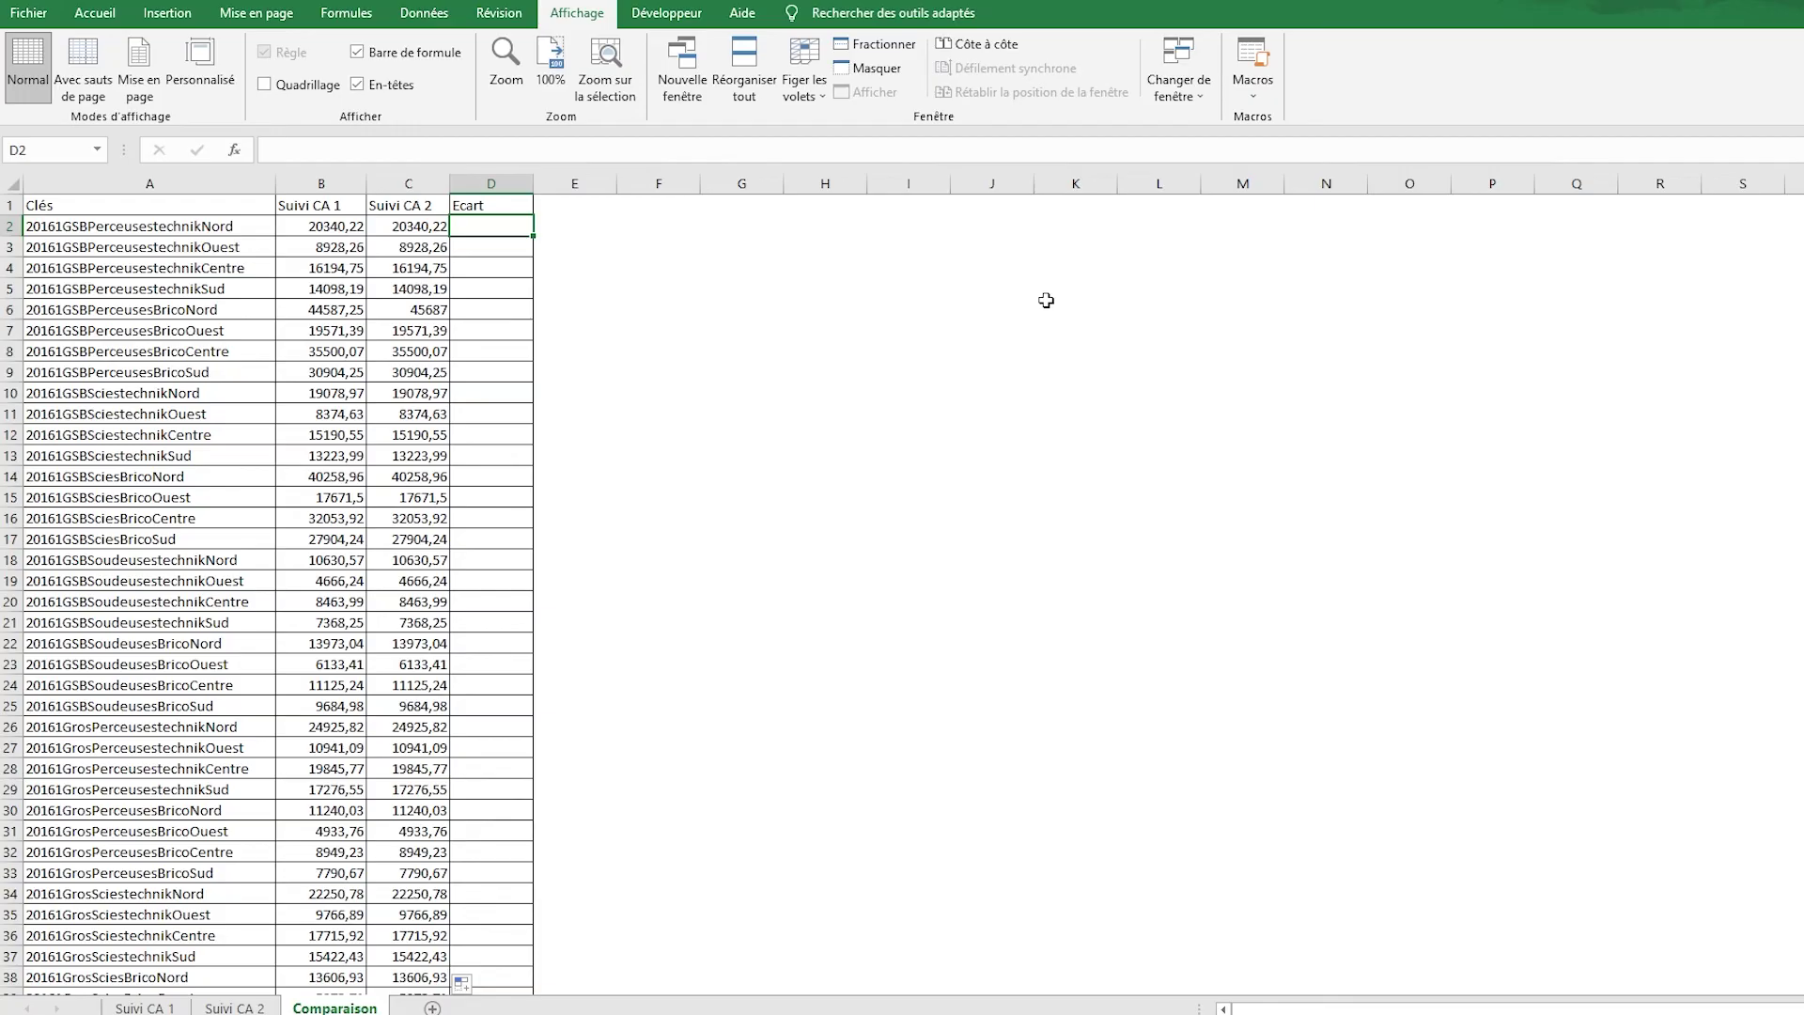
{"action": "key", "text": "Left"}
{"action": "key", "text": "ctrl+Down"}
{"action": "key", "text": "Down"}
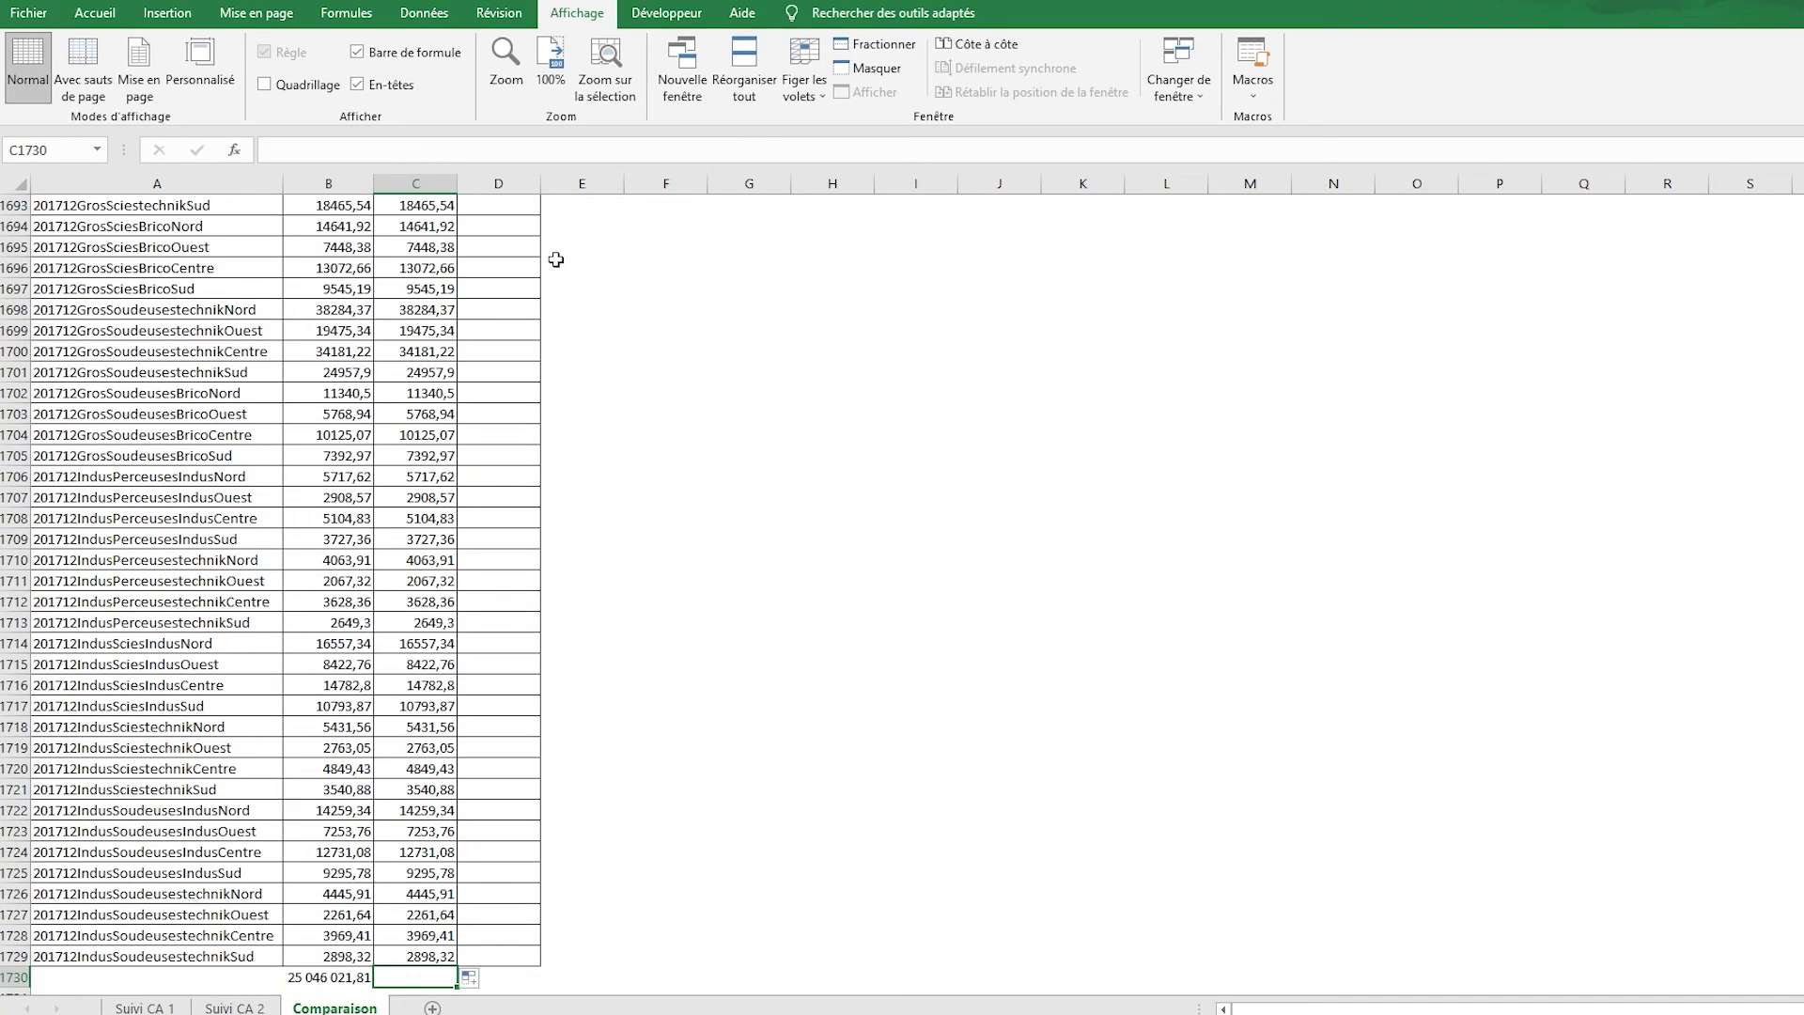
{"action": "key", "text": "alt+equal"}
{"action": "key", "text": "Return"}
{"action": "key", "text": "Up"}
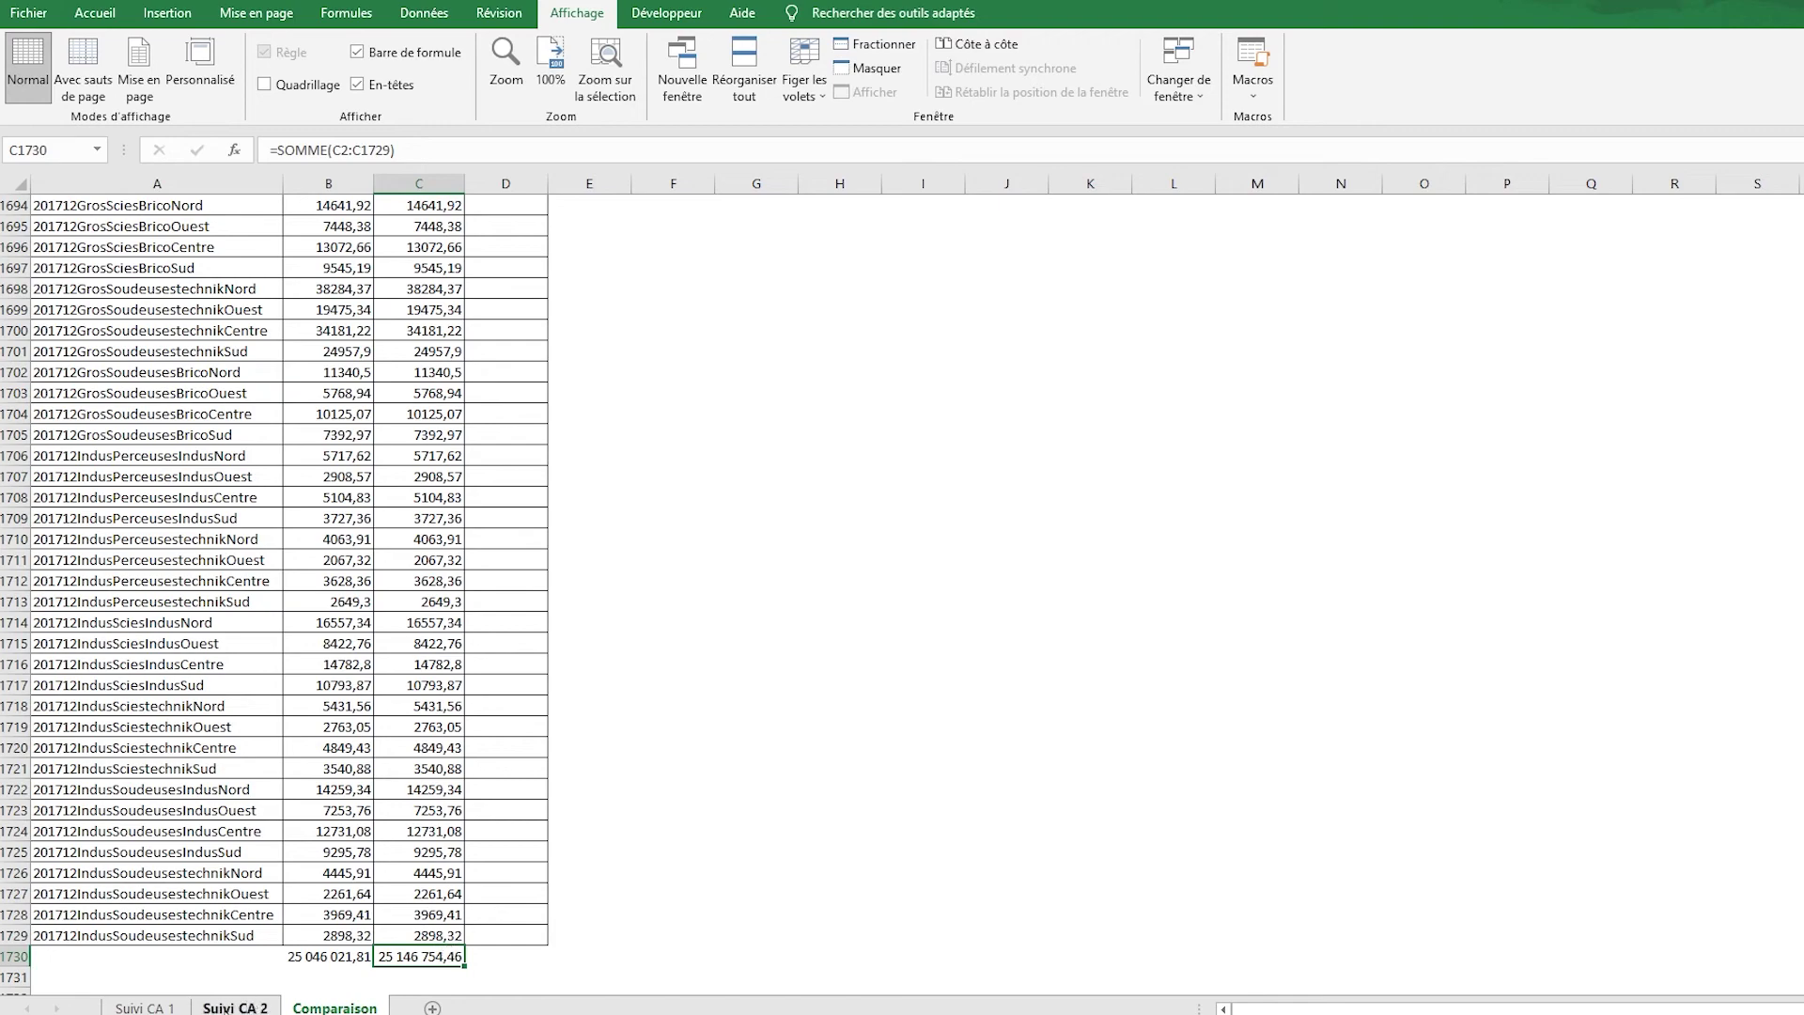
Check the CA grand total at the bottom of Suivi CA 2 against the column C total in Comparaison.
{"action": "left_click", "coordinate": [235, 1007]}
{"action": "left_click", "coordinate": [845, 628]}
{"action": "key", "text": "ctrl+Down"}
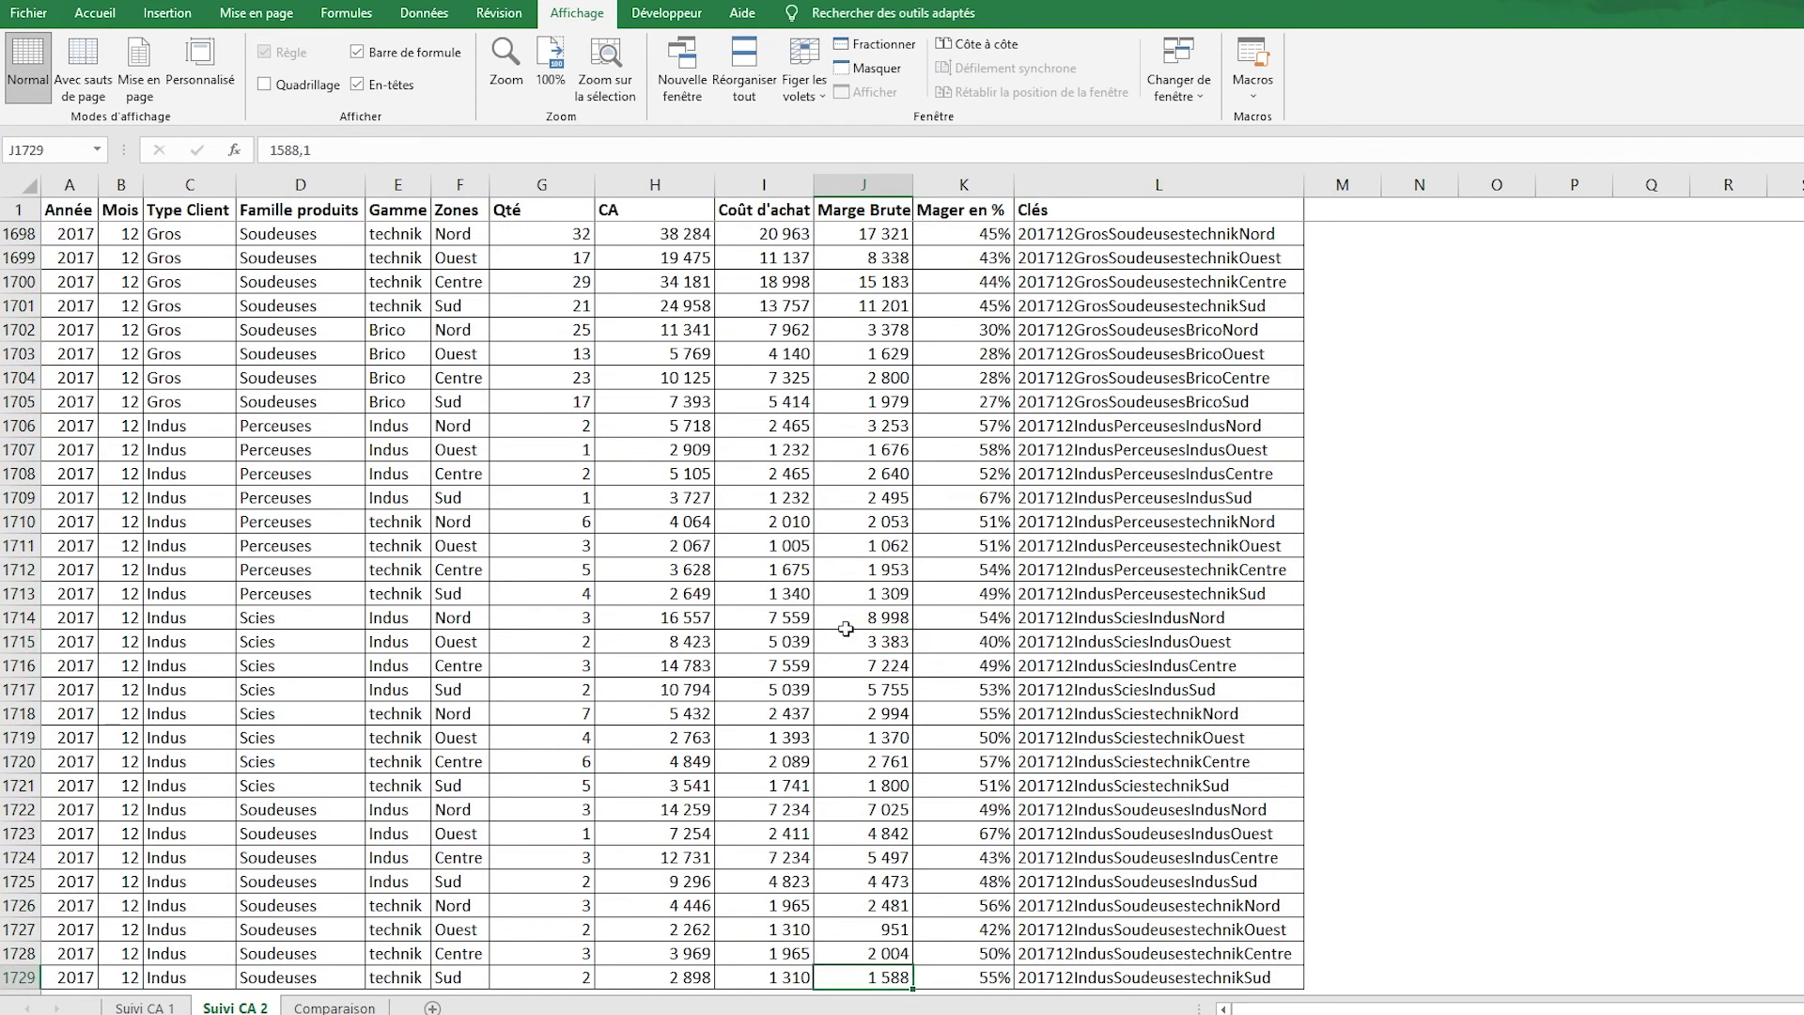
{"action": "key", "text": "Down"}
{"action": "key", "text": "Left"}
{"action": "key", "text": "Left"}
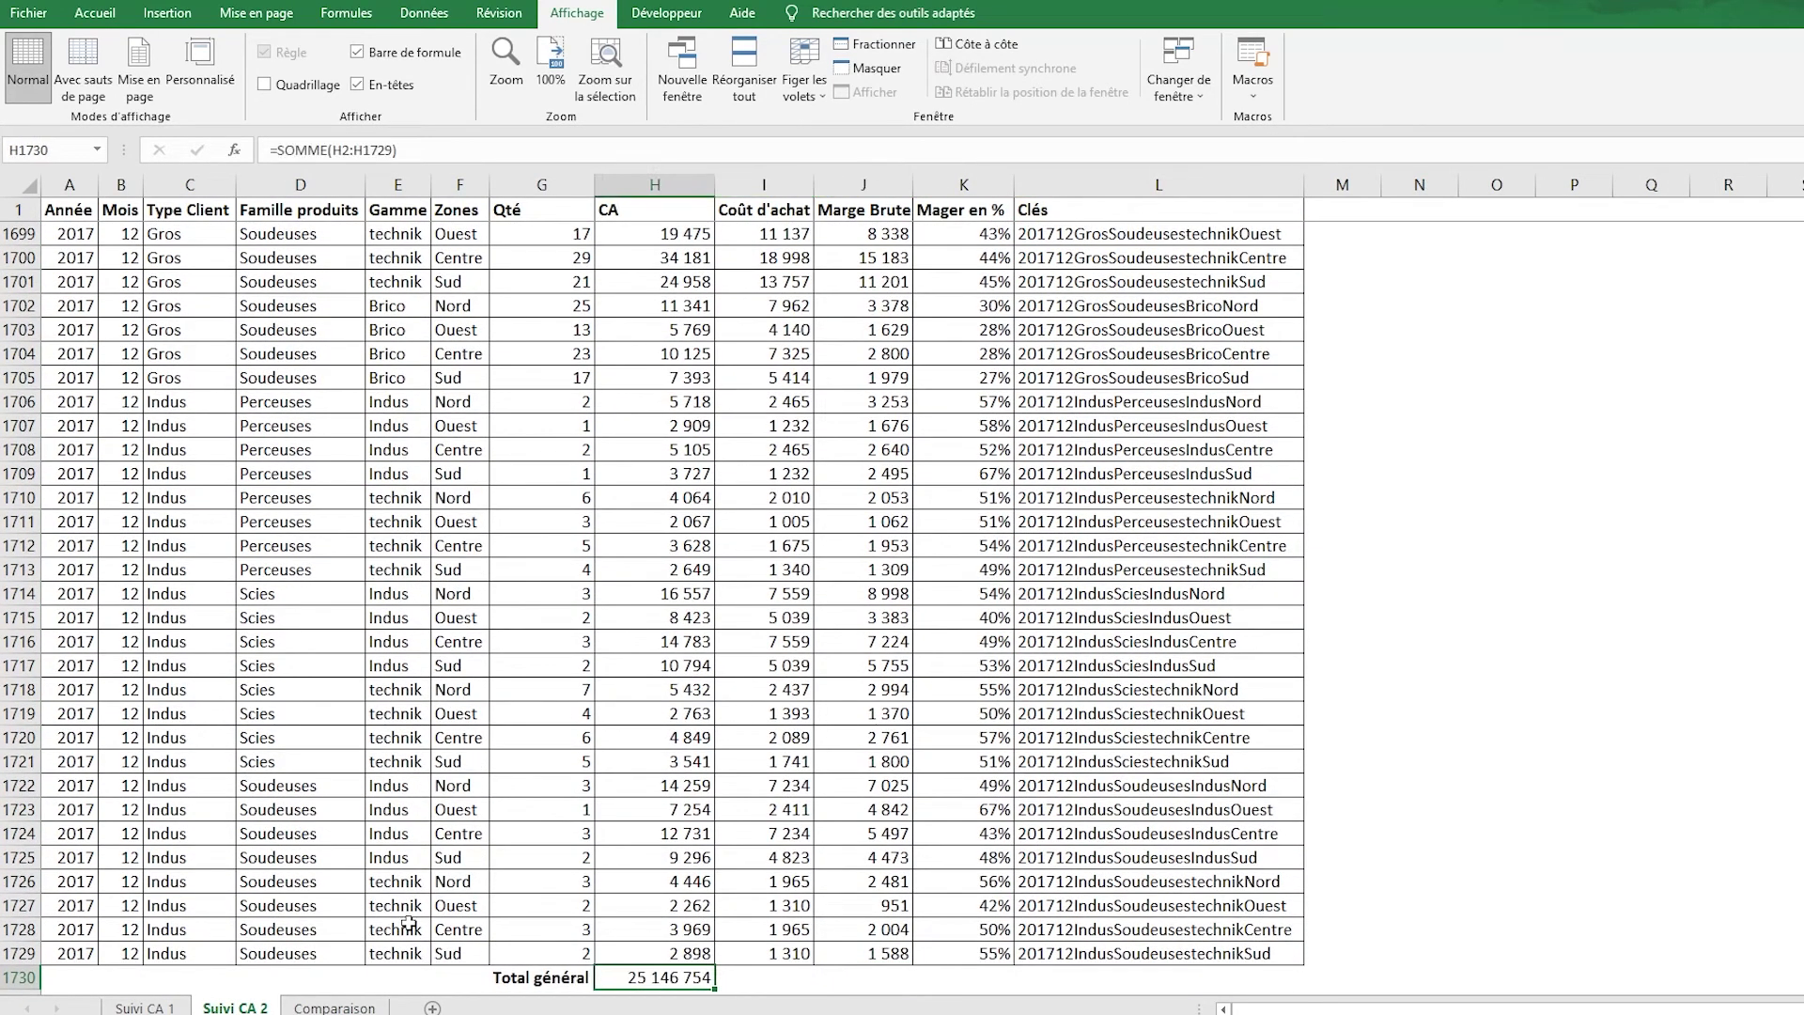
Enter =B2-C2 in D2 of Comparaison's Ecart column and fill it down for all keys.
{"action": "left_click", "coordinate": [335, 1007]}
{"action": "left_click", "coordinate": [569, 334]}
{"action": "key", "text": "Left"}
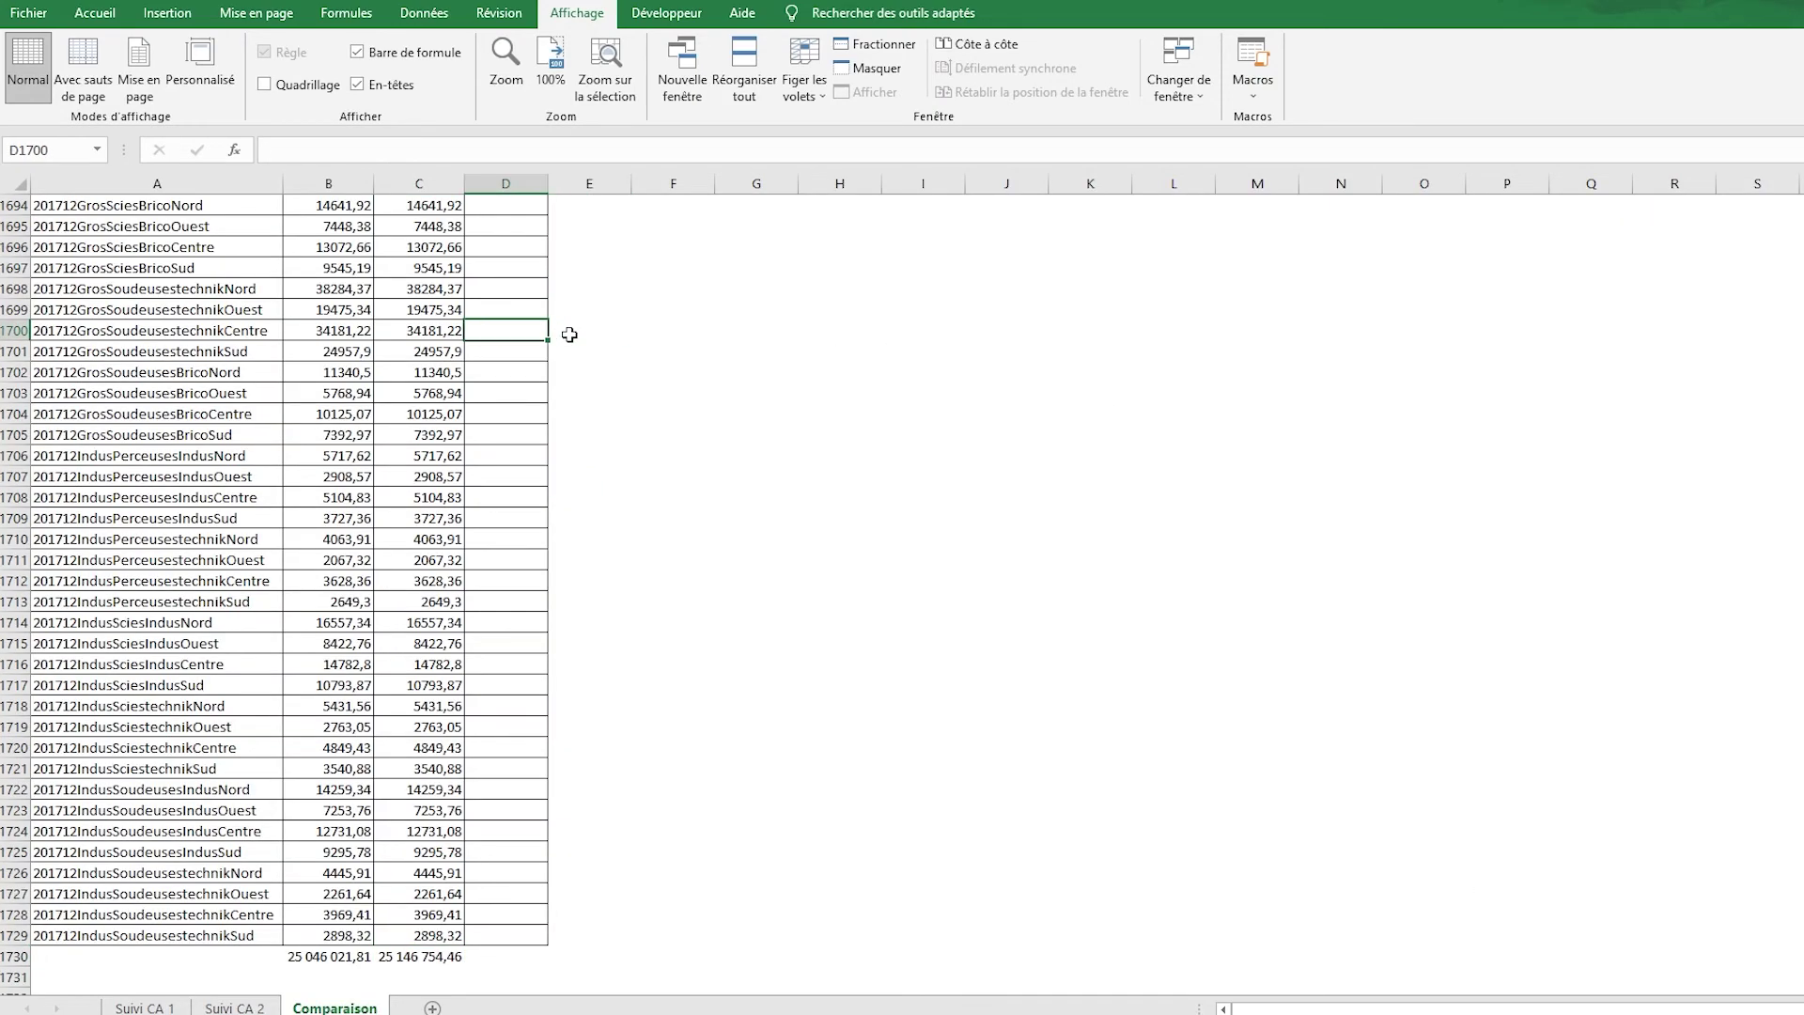
{"action": "key", "text": "ctrl+Up"}
{"action": "key", "text": "Down"}
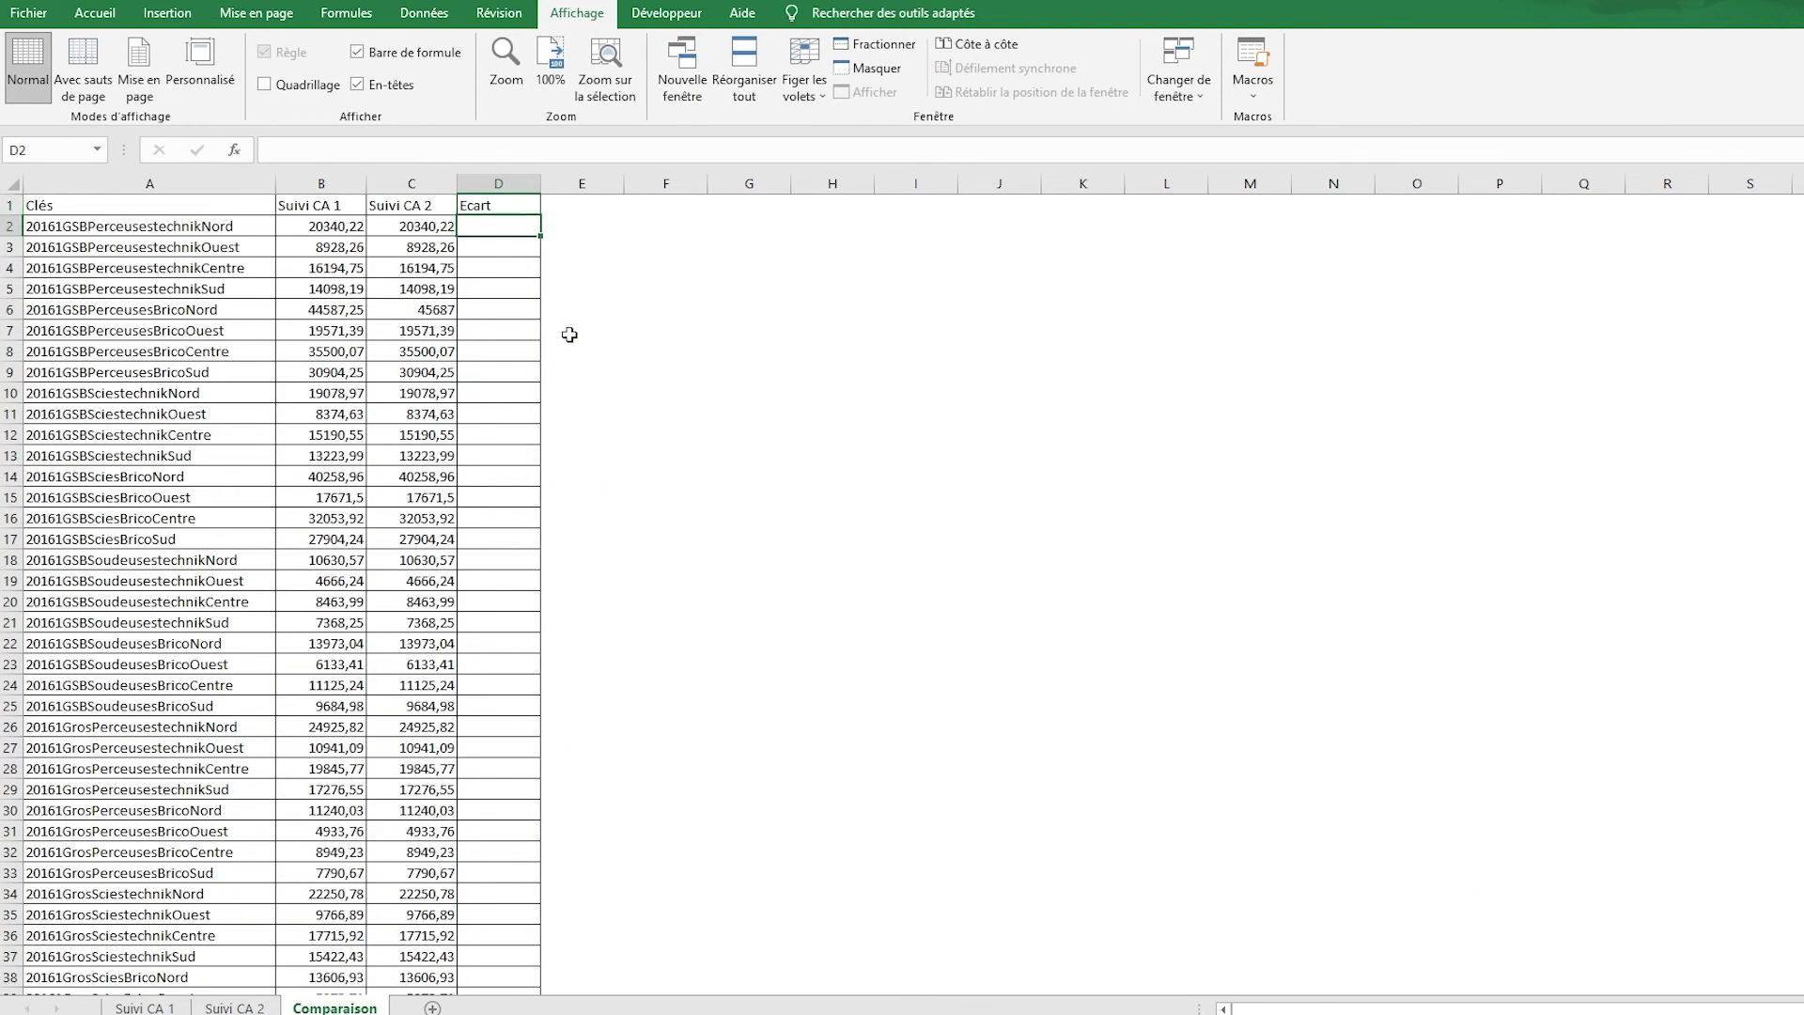
{"action": "type", "text": "="}
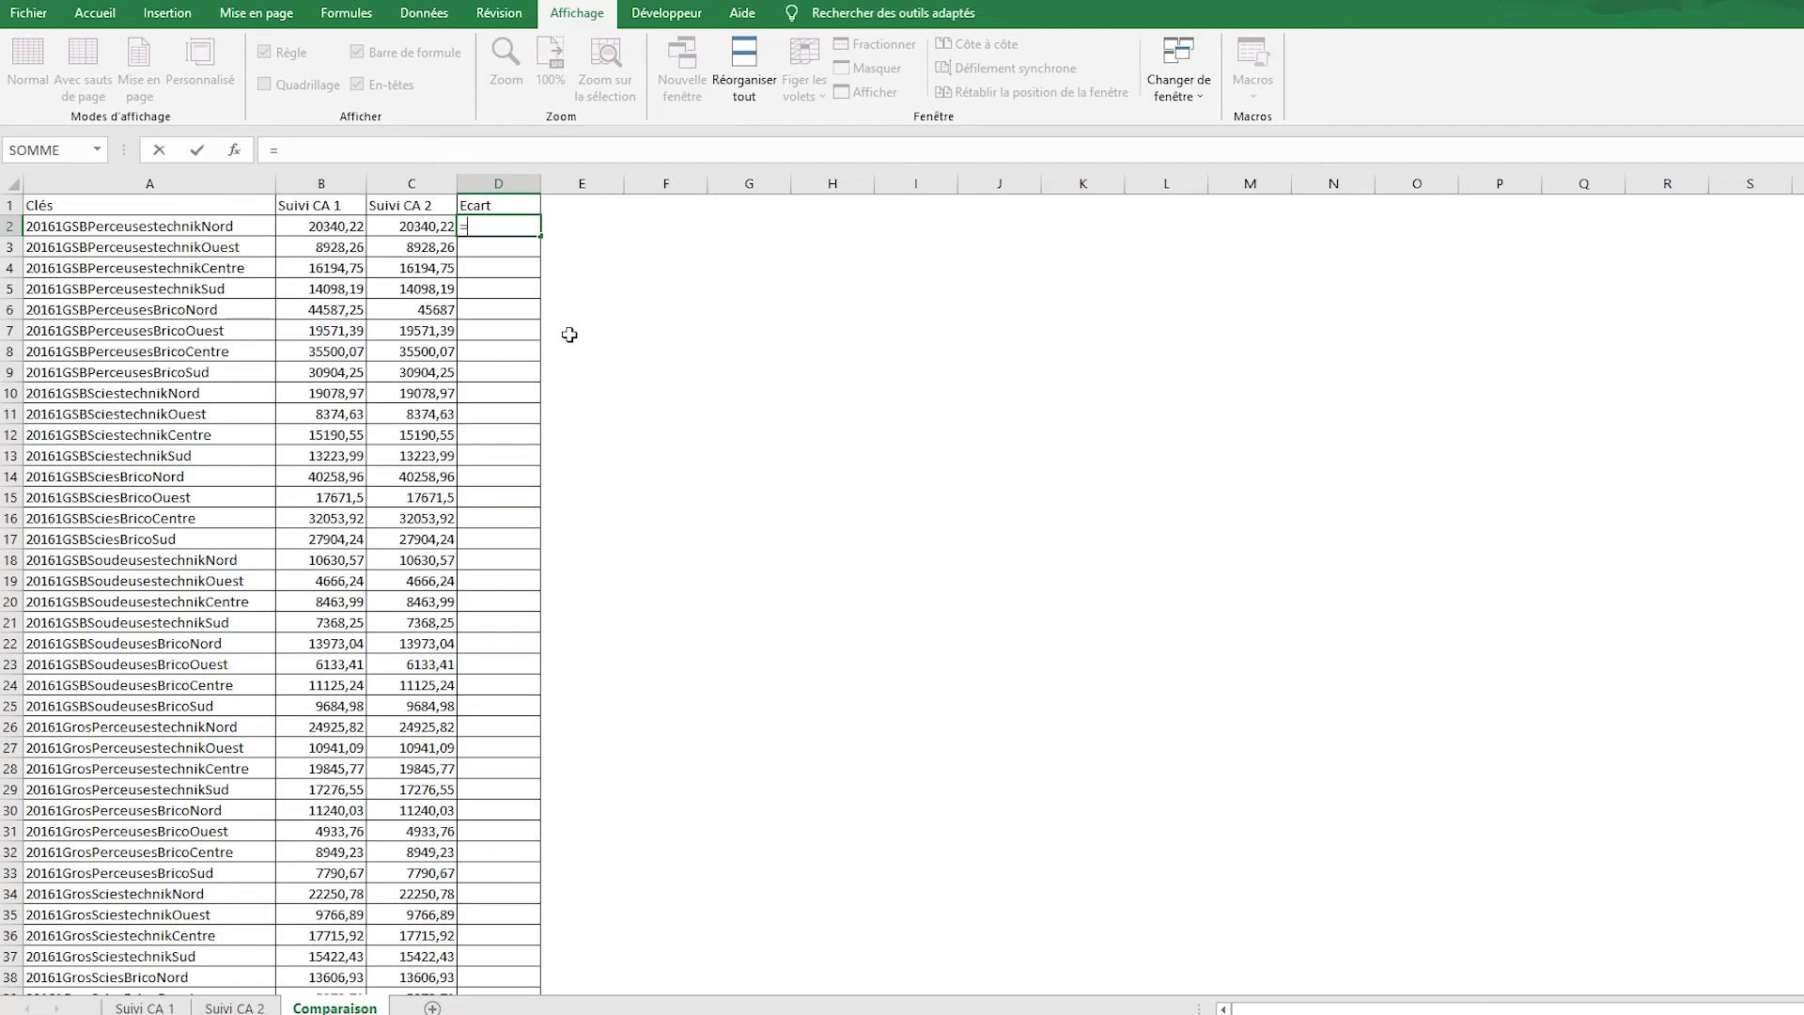
{"action": "key", "text": "Left"}
{"action": "key", "text": "Left"}
{"action": "type", "text": "-"}
{"action": "key", "text": "Left"}
{"action": "key", "text": "Return"}
{"action": "key", "text": "Up"}
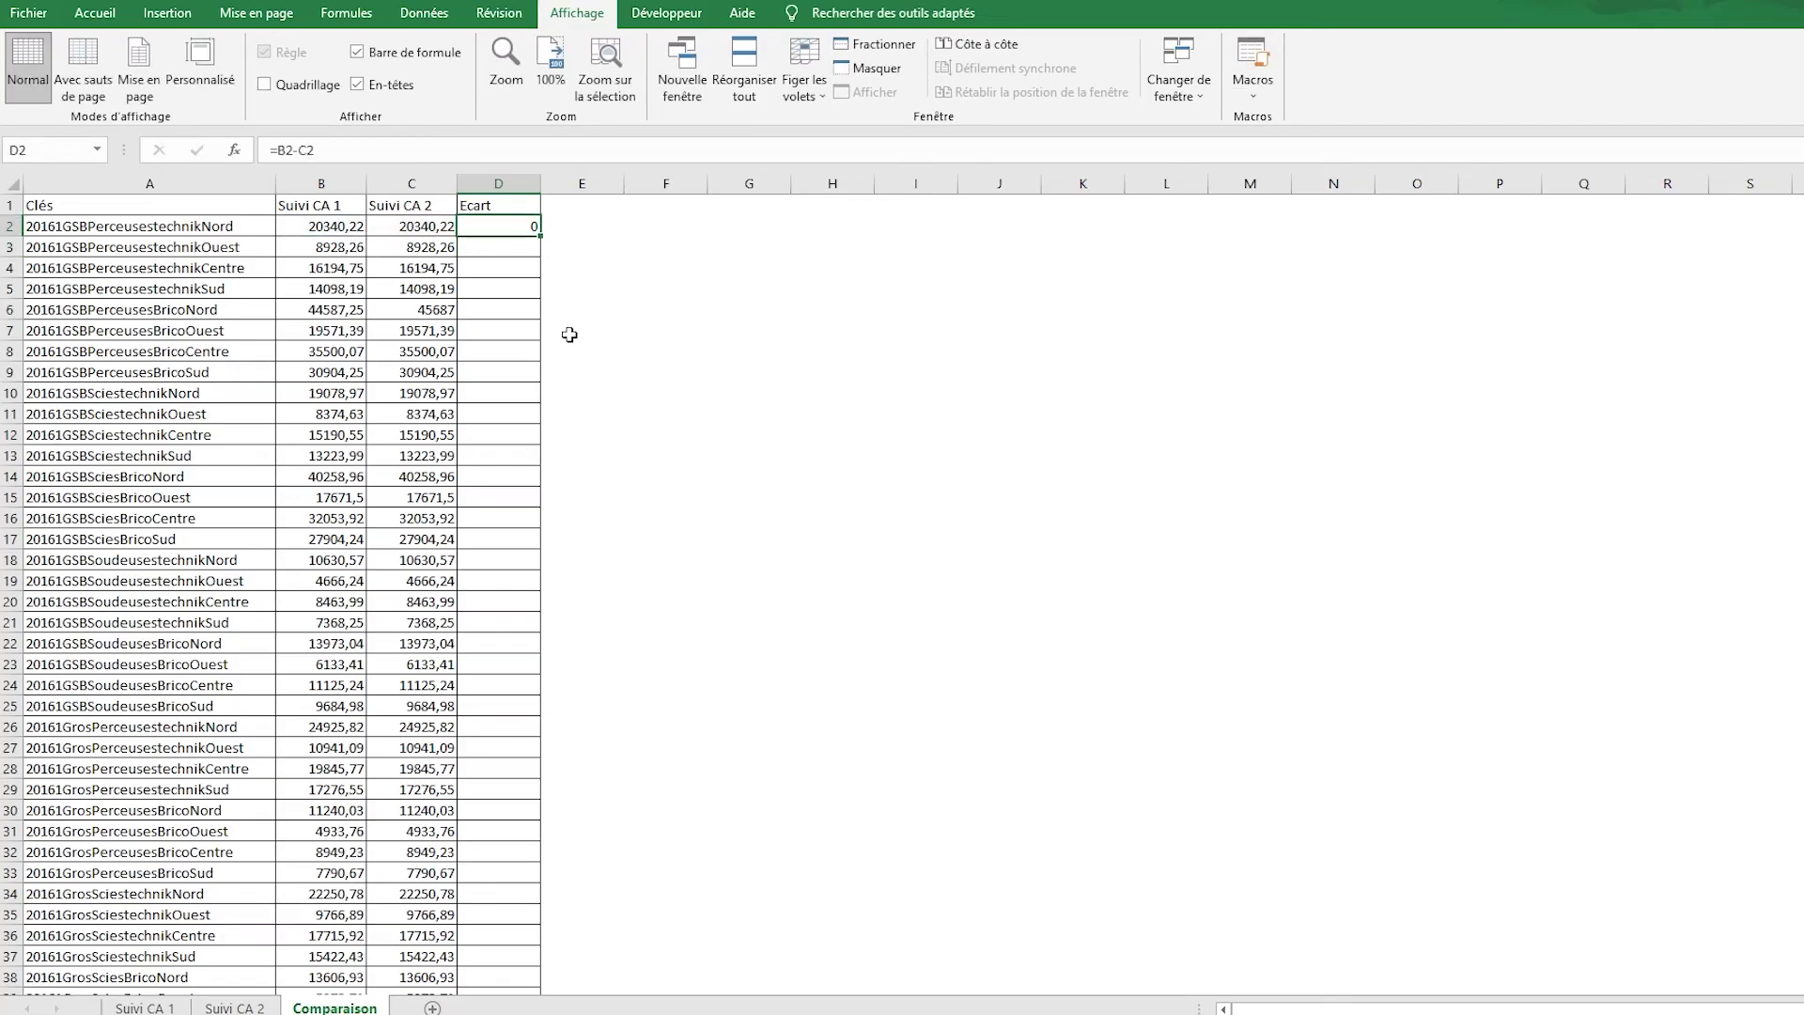
{"action": "double_click", "coordinate": [543, 238]}
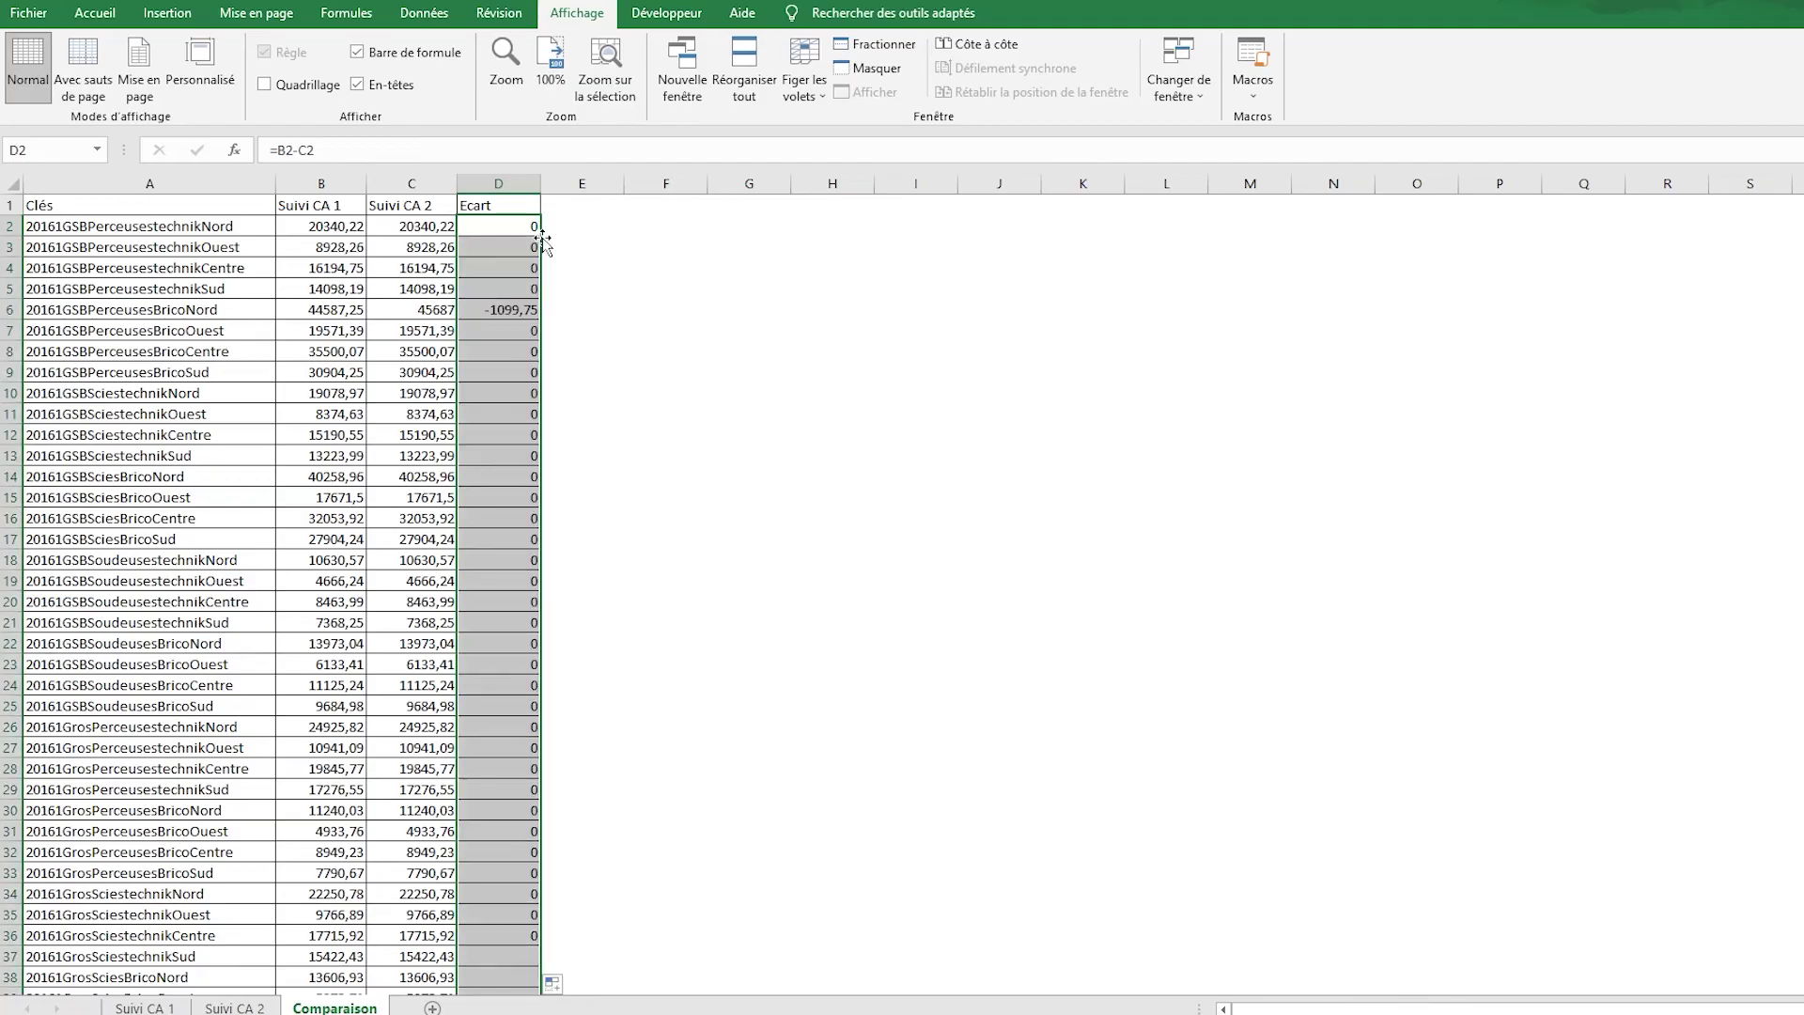
Add filters to the Comparaison headers and filter the Ecart column to exclude 0.
{"action": "left_click", "coordinate": [417, 246]}
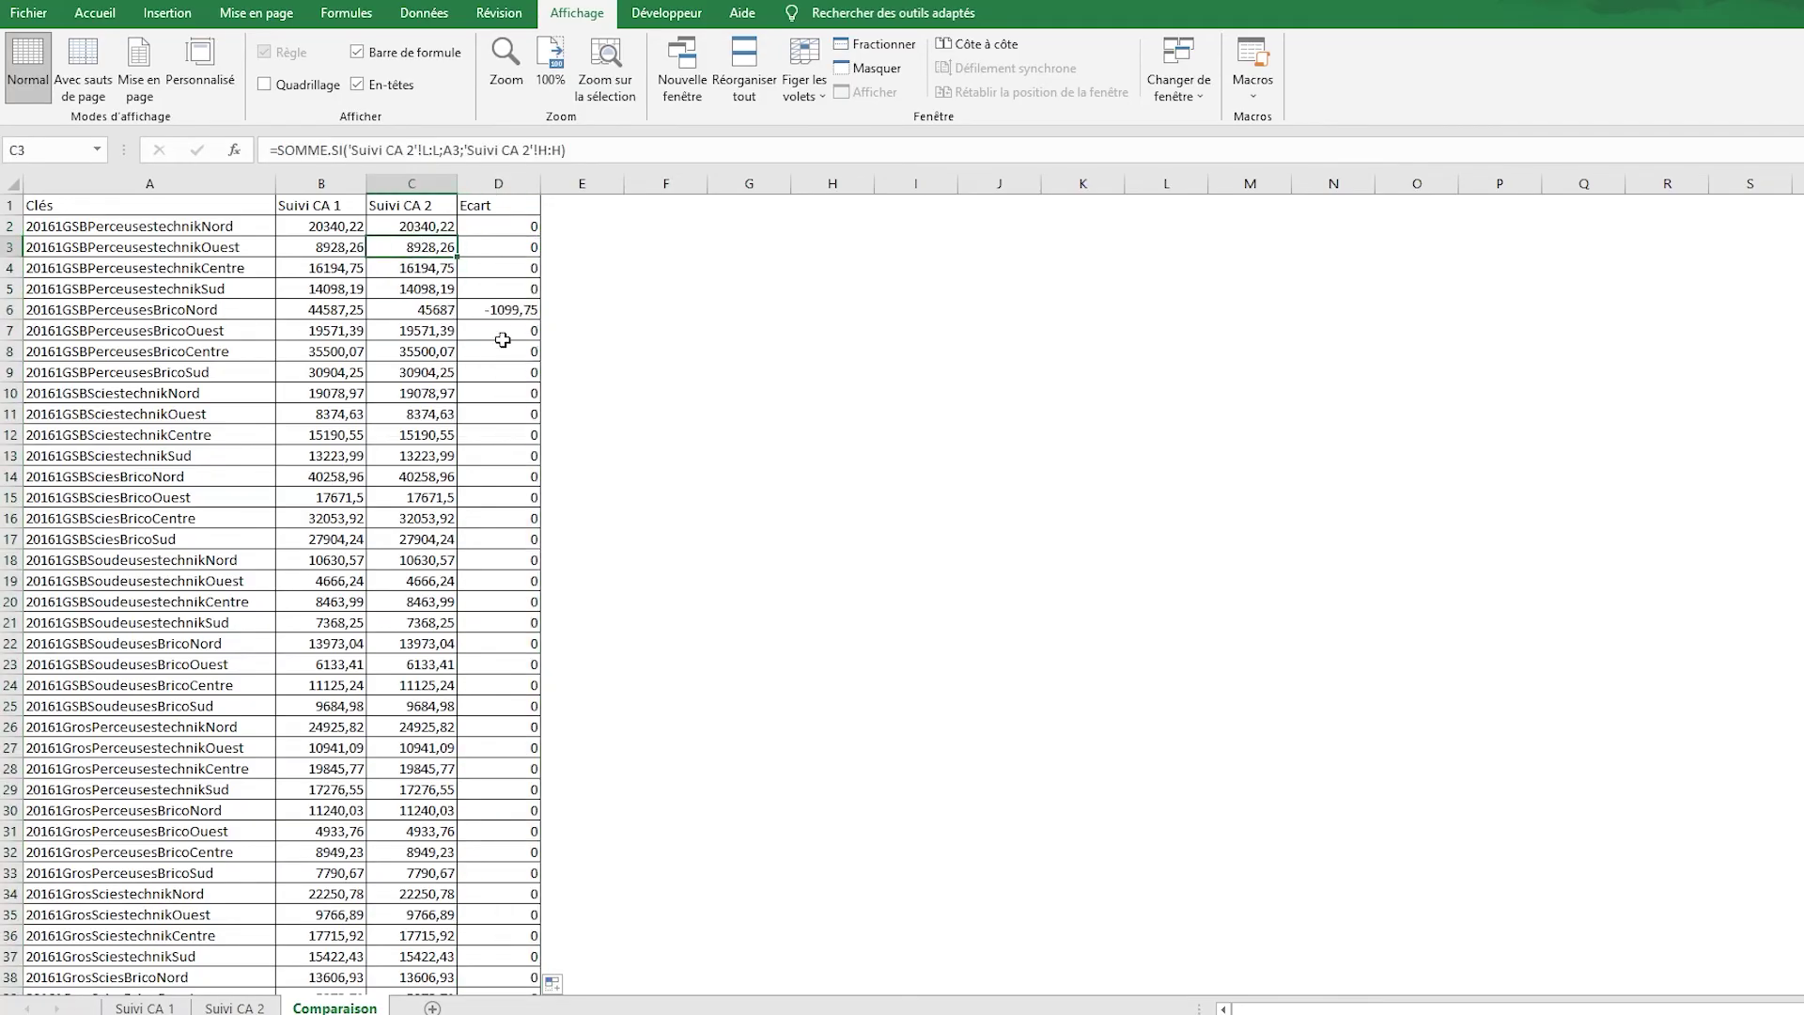
{"action": "key", "text": "ctrl+Home"}
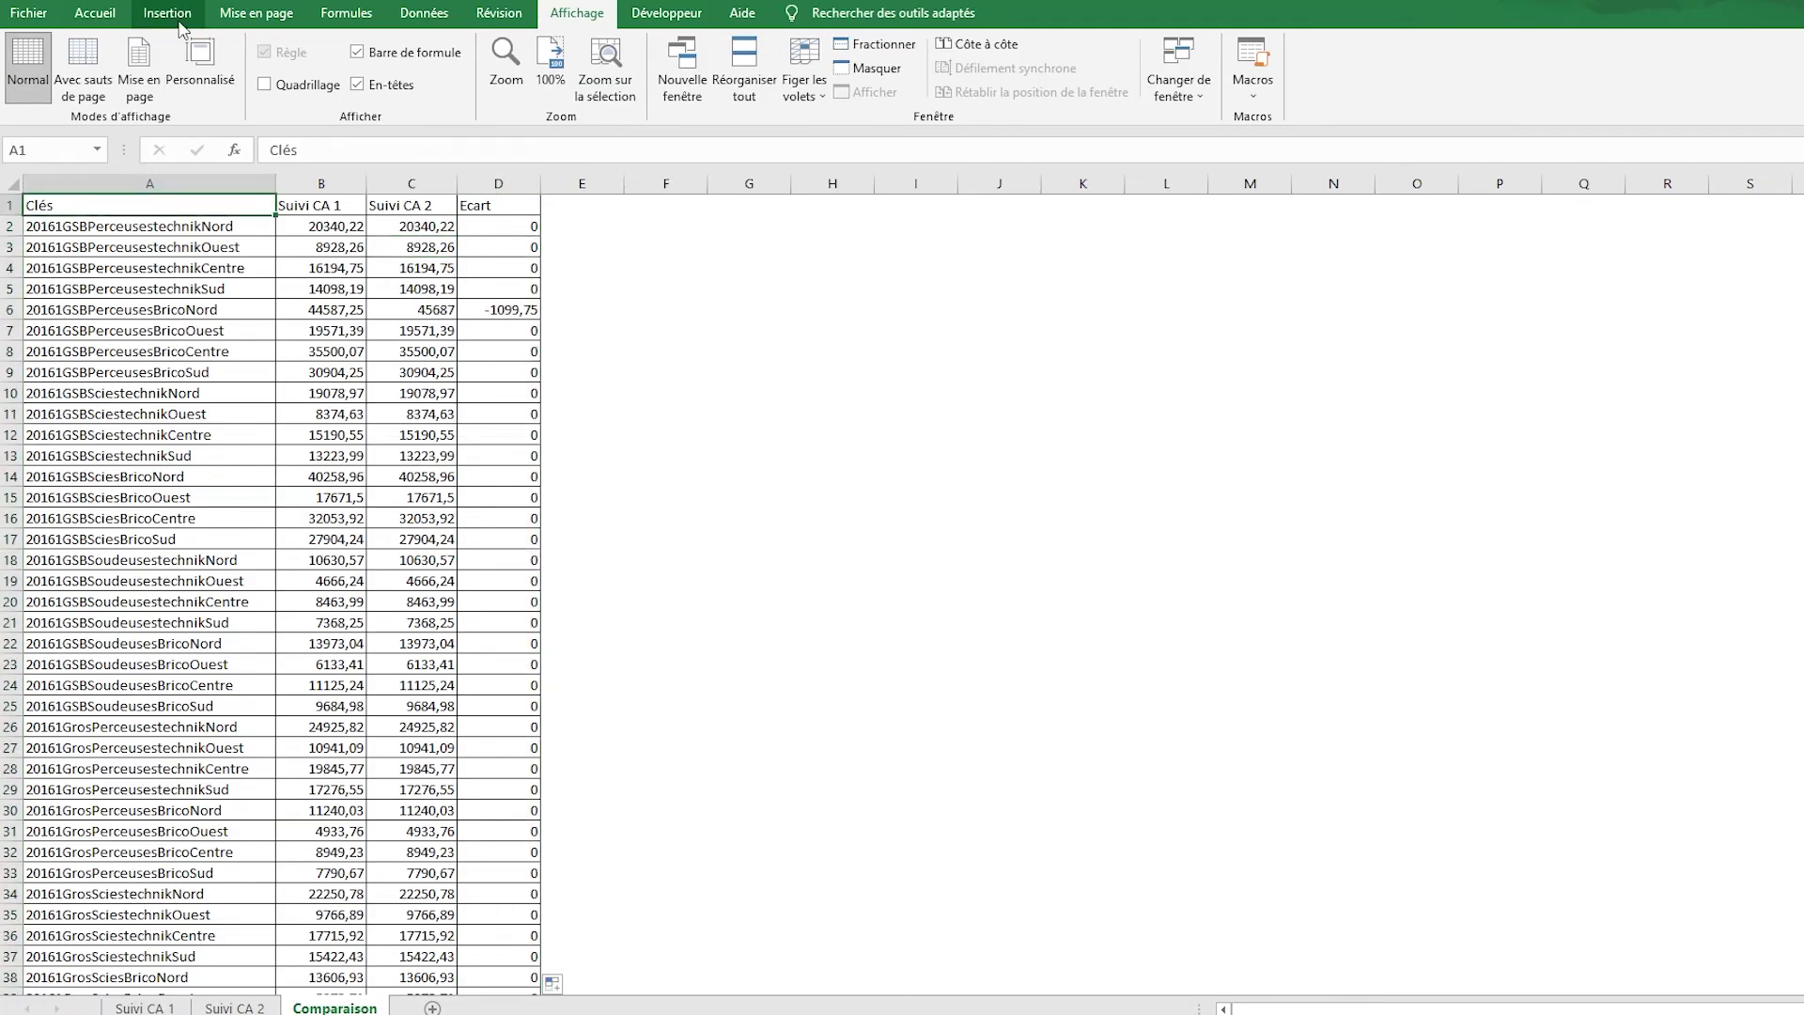
{"action": "left_click", "coordinate": [424, 14]}
{"action": "left_click", "coordinate": [806, 64]}
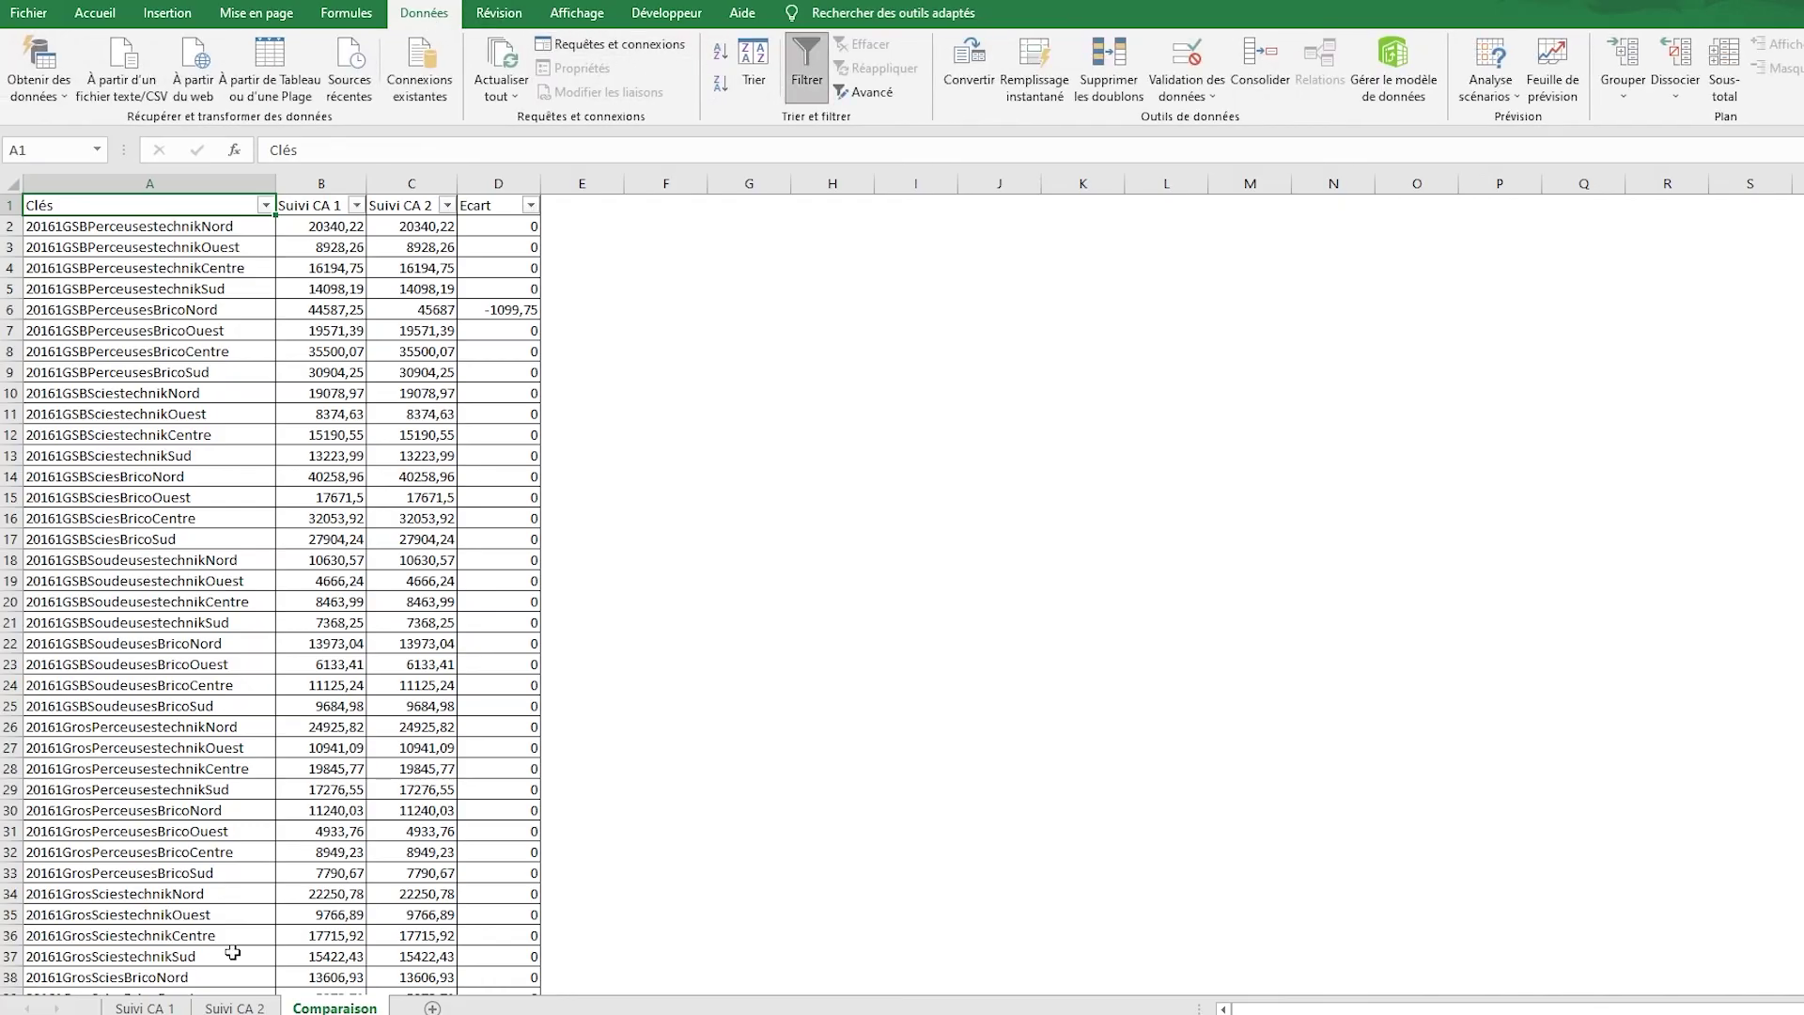
{"action": "left_click", "coordinate": [531, 205]}
{"action": "left_click", "coordinate": [324, 490]}
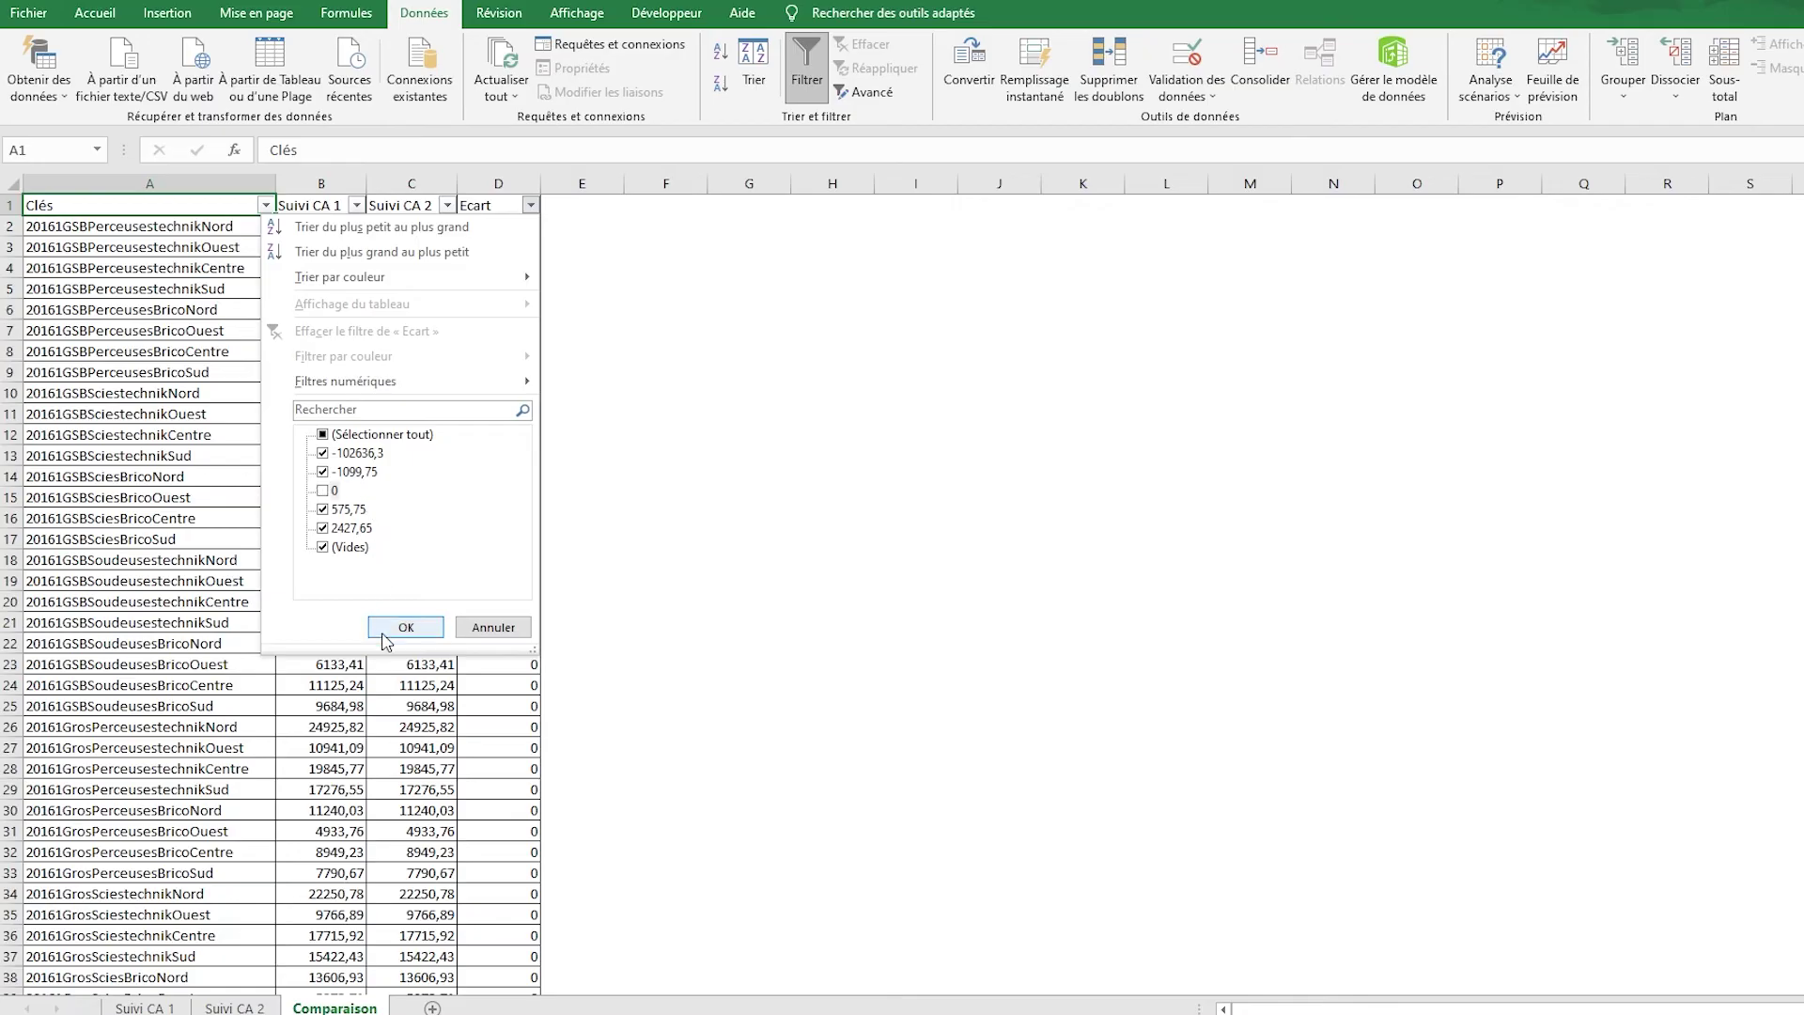
{"action": "left_click", "coordinate": [405, 627]}
Format the filtered amounts in columns B to D with thousands separators and two decimals.
{"action": "left_click_drag", "start_coordinate": [328, 226], "coordinate": [533, 278]}
{"action": "key", "text": "ctrl+shift+1"}
{"action": "left_click", "coordinate": [703, 271]}
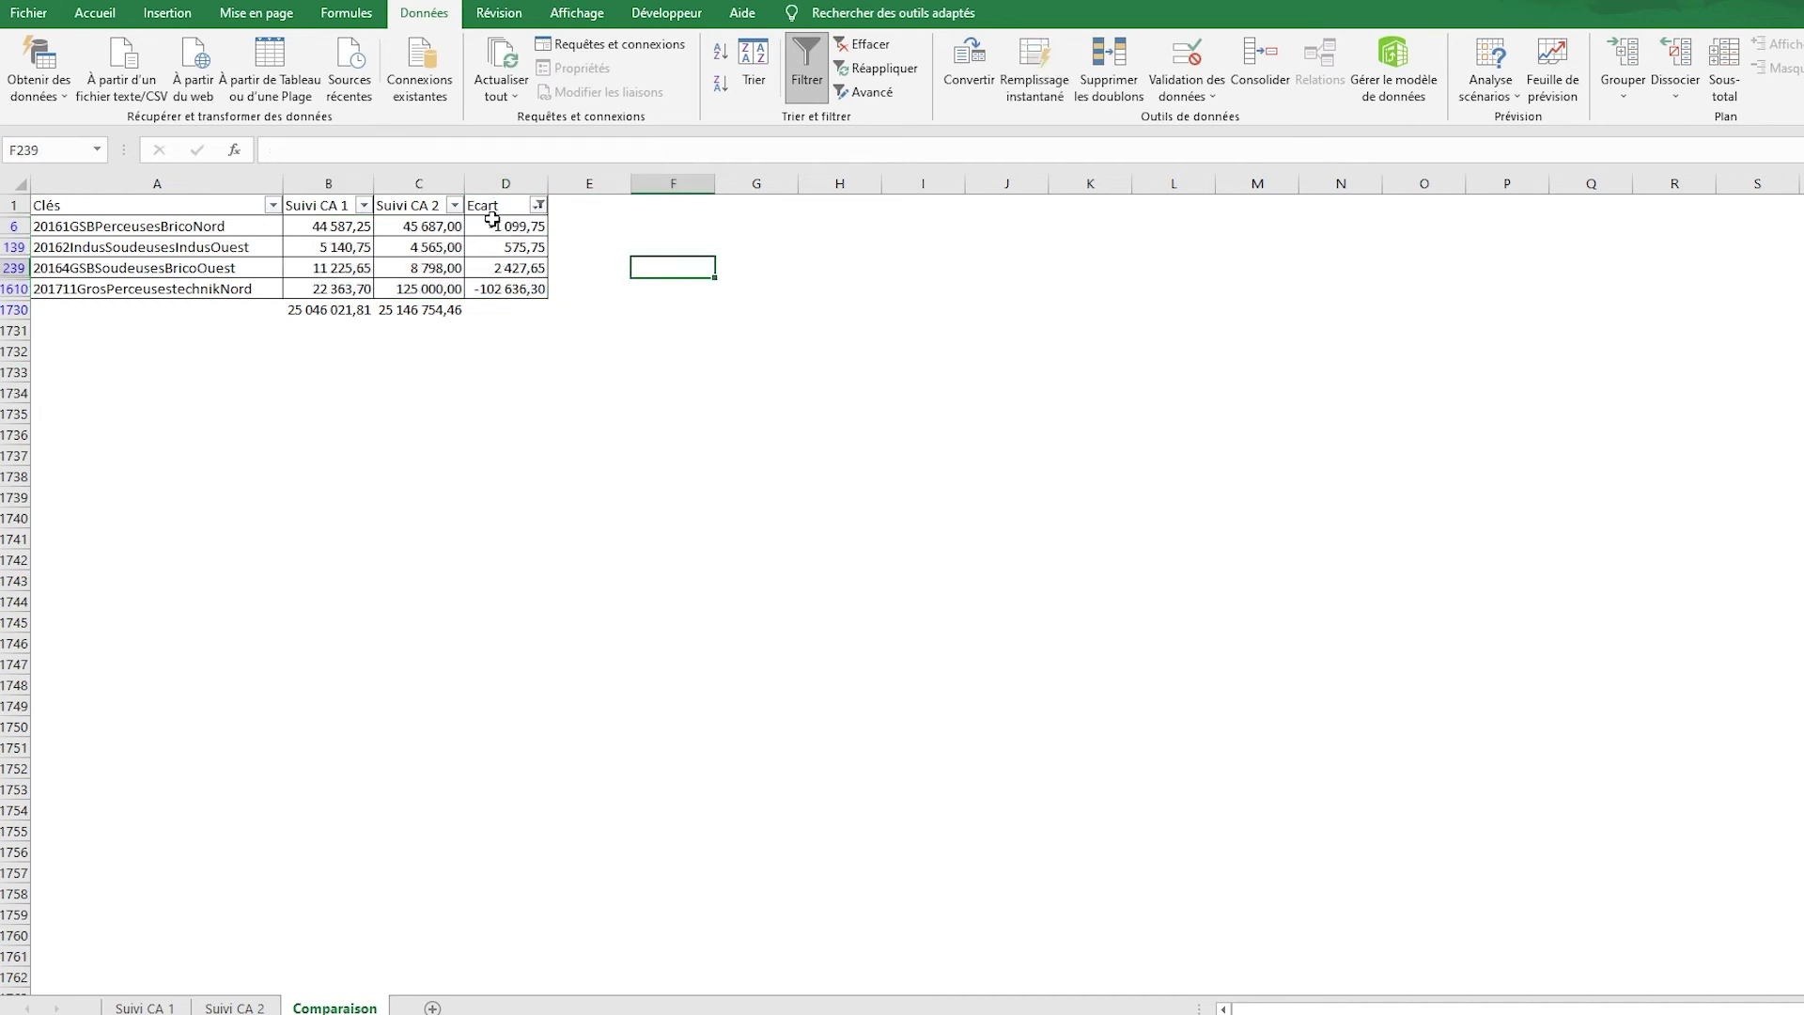
{"action": "left_click", "coordinate": [163, 219]}
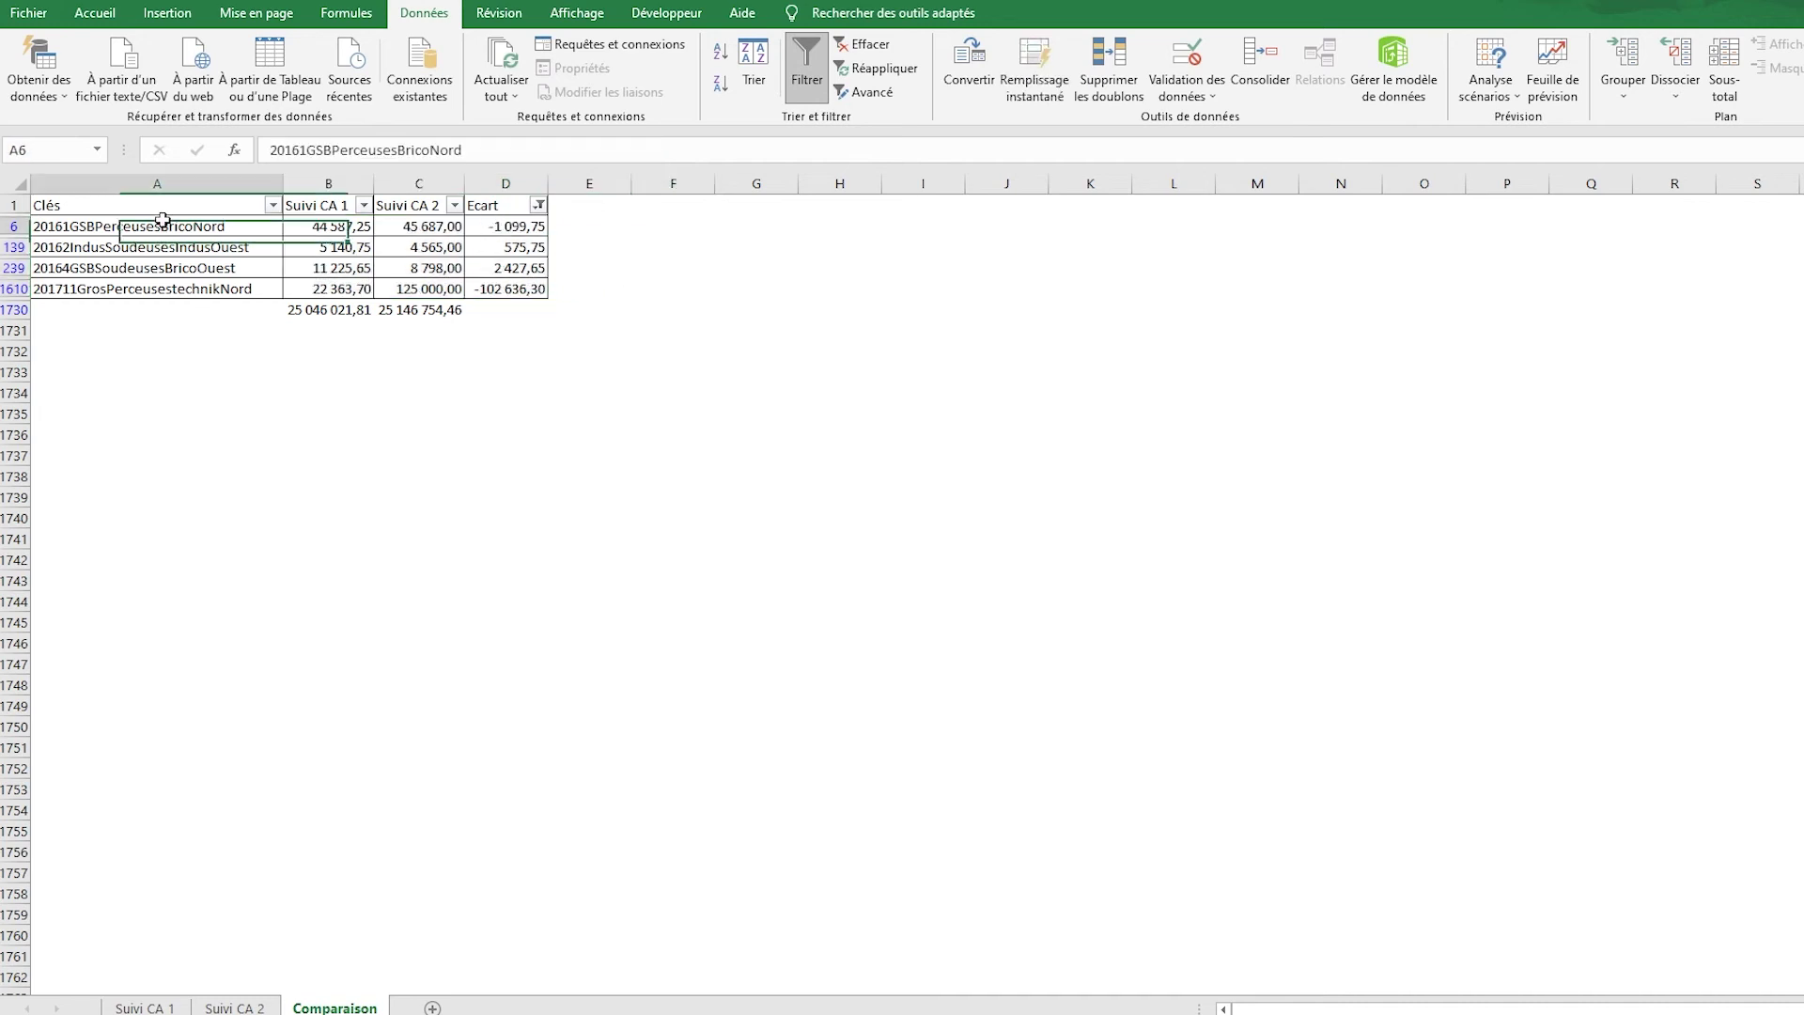
{"action": "left_click", "coordinate": [324, 205]}
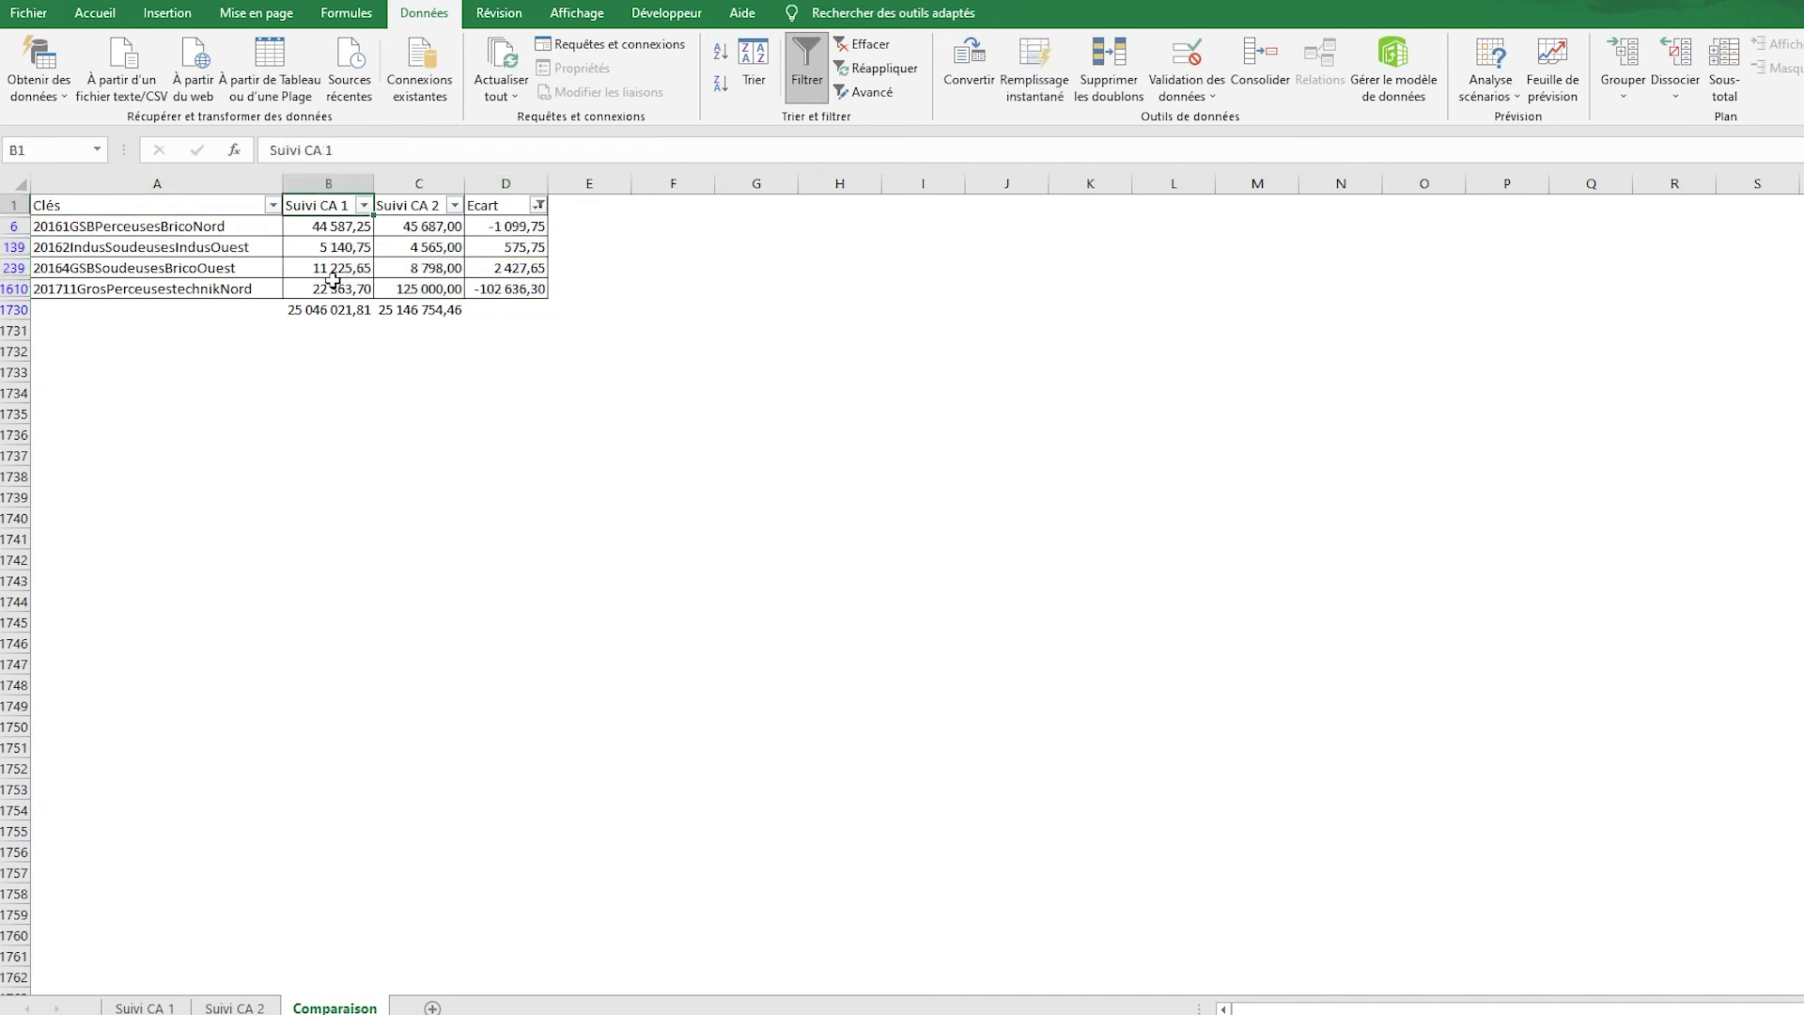
{"action": "left_click", "coordinate": [454, 205]}
{"action": "left_click", "coordinate": [591, 433]}
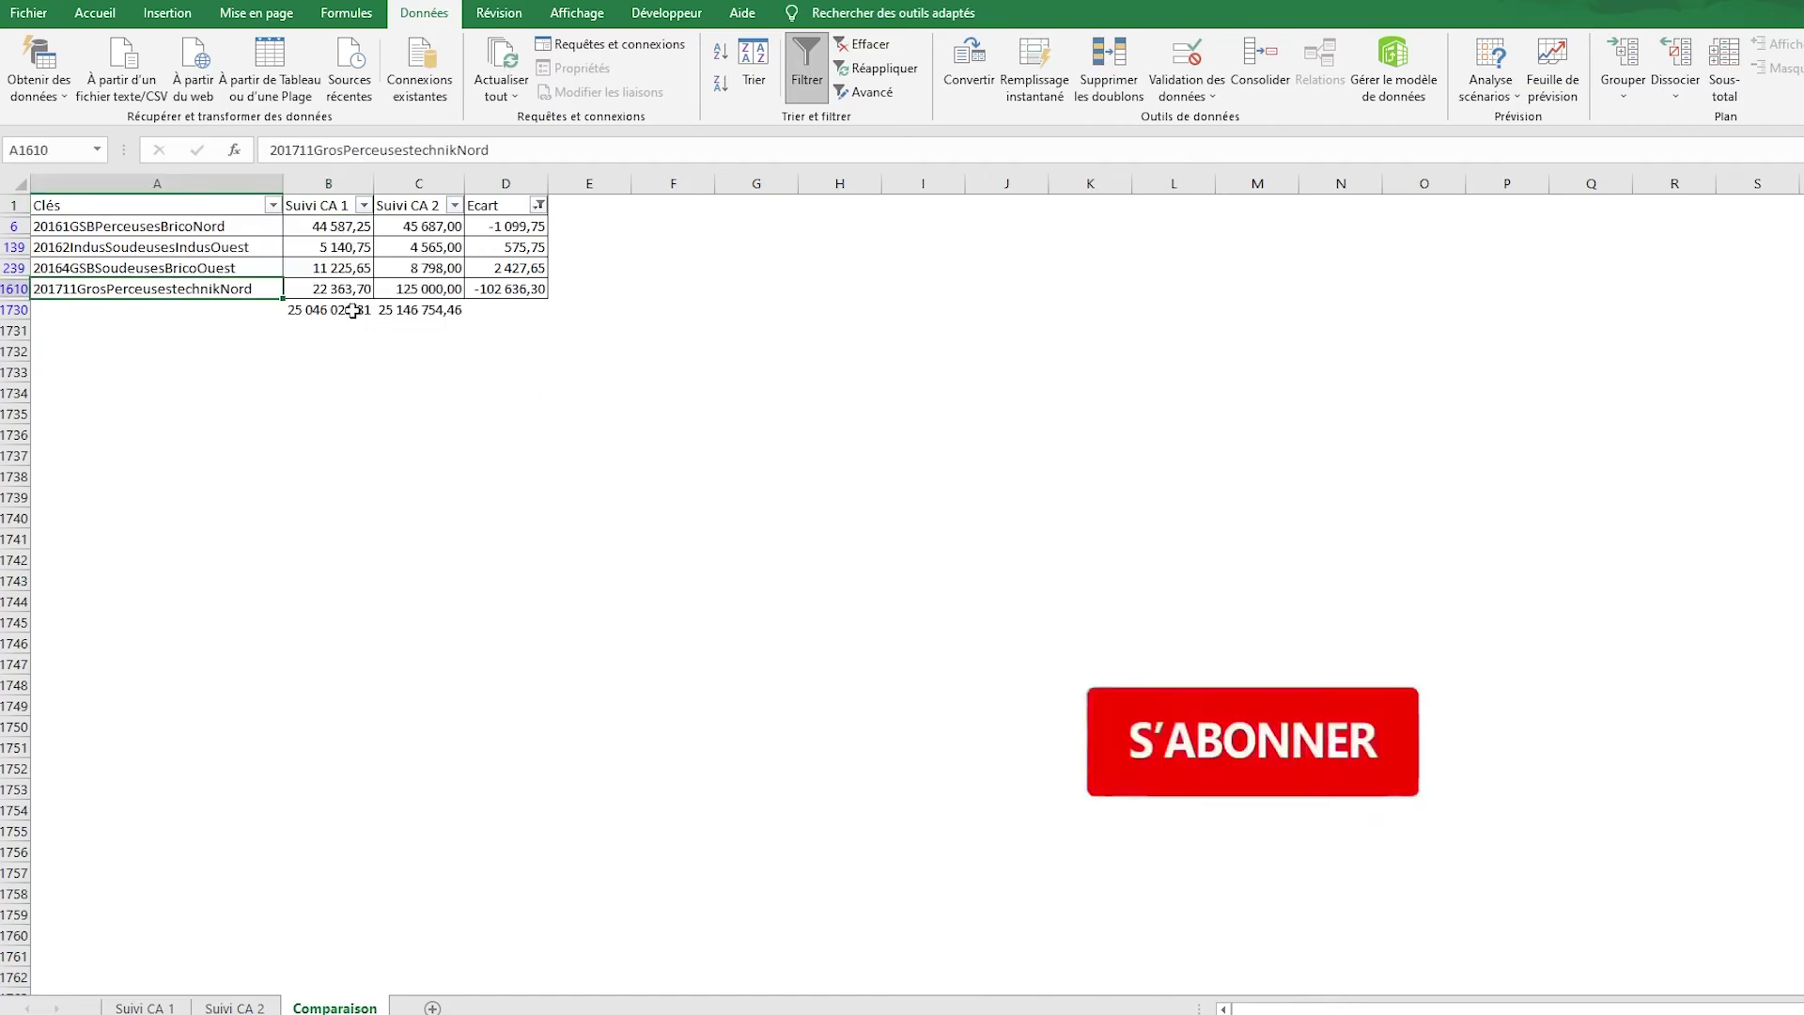
Take the key 201711GrosPerceusestechnikNord from A1610 of Comparaison and filter the Clés column of Suivi CA 2 on it.
{"action": "key", "text": "shift+Up"}
{"action": "key", "text": "shift+Up"}
{"action": "key", "text": "Down"}
{"action": "key", "text": "Up"}
{"action": "key", "text": "F2"}
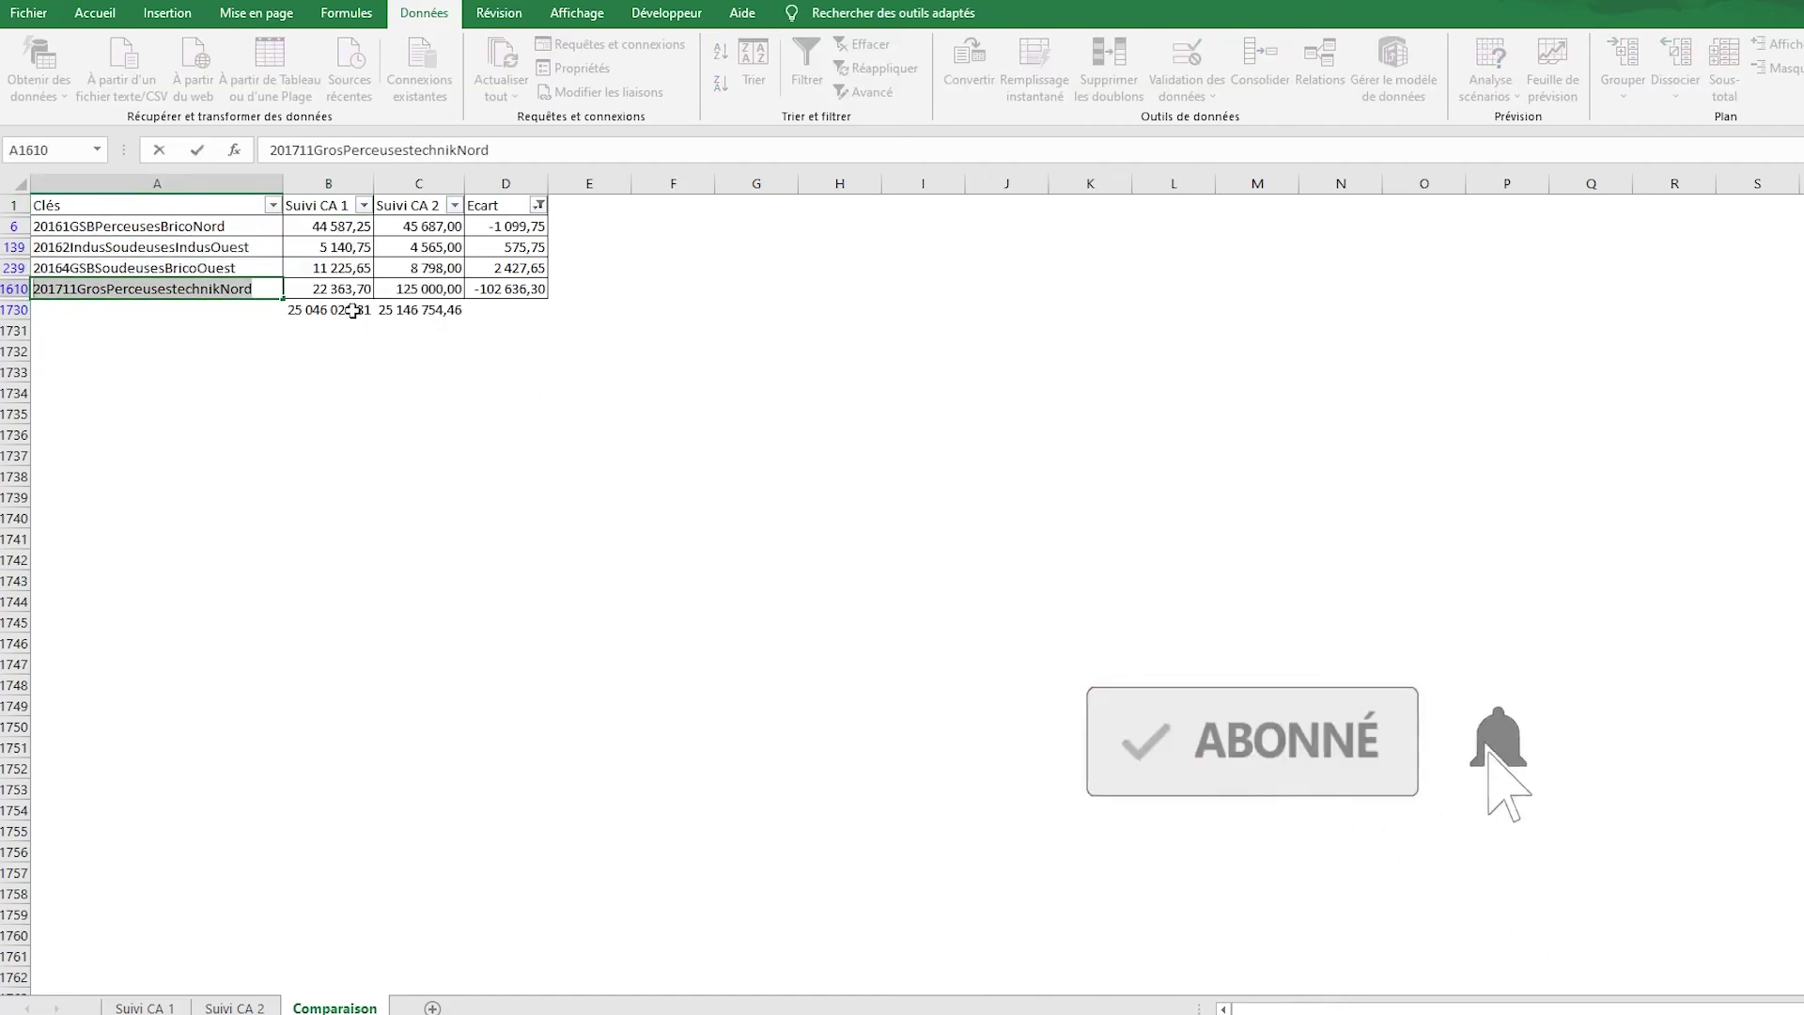
{"action": "key", "text": "Escape"}
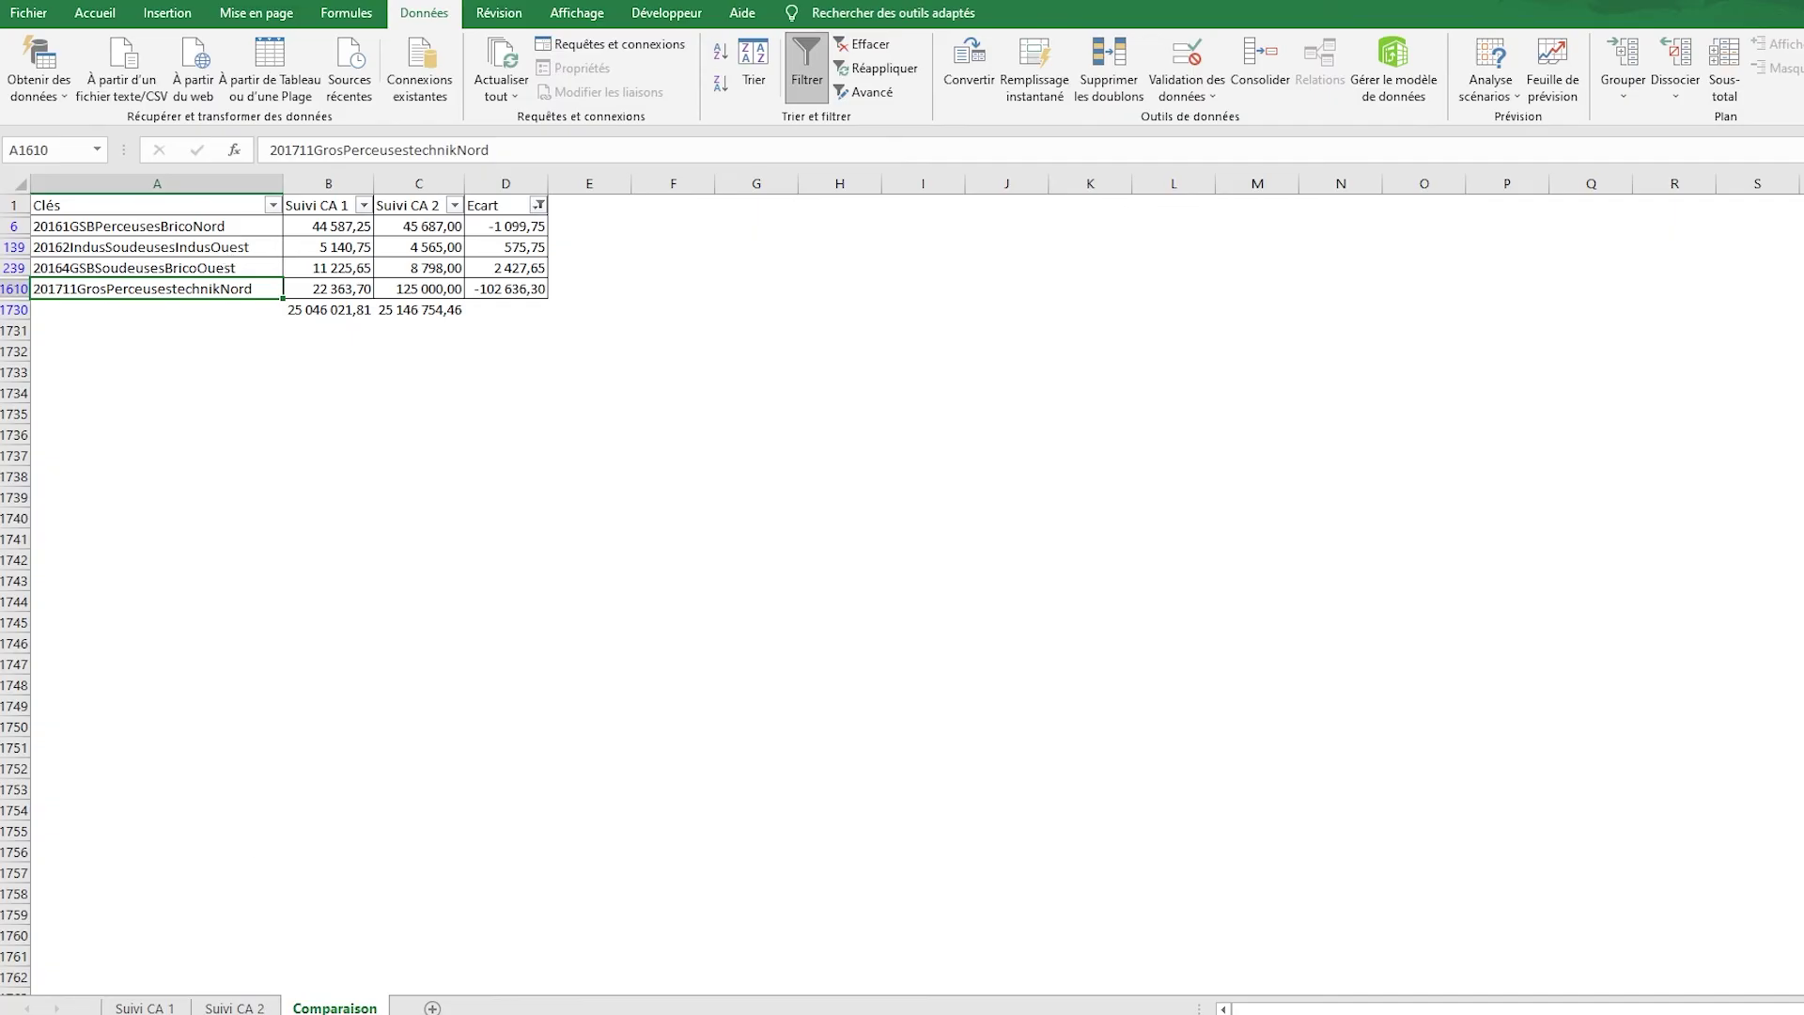
{"action": "left_click", "coordinate": [235, 1007]}
{"action": "left_click", "coordinate": [1294, 210]}
{"action": "type", "text": "201711GrosPerceusestechnikNord"}
{"action": "key", "text": "Return"}
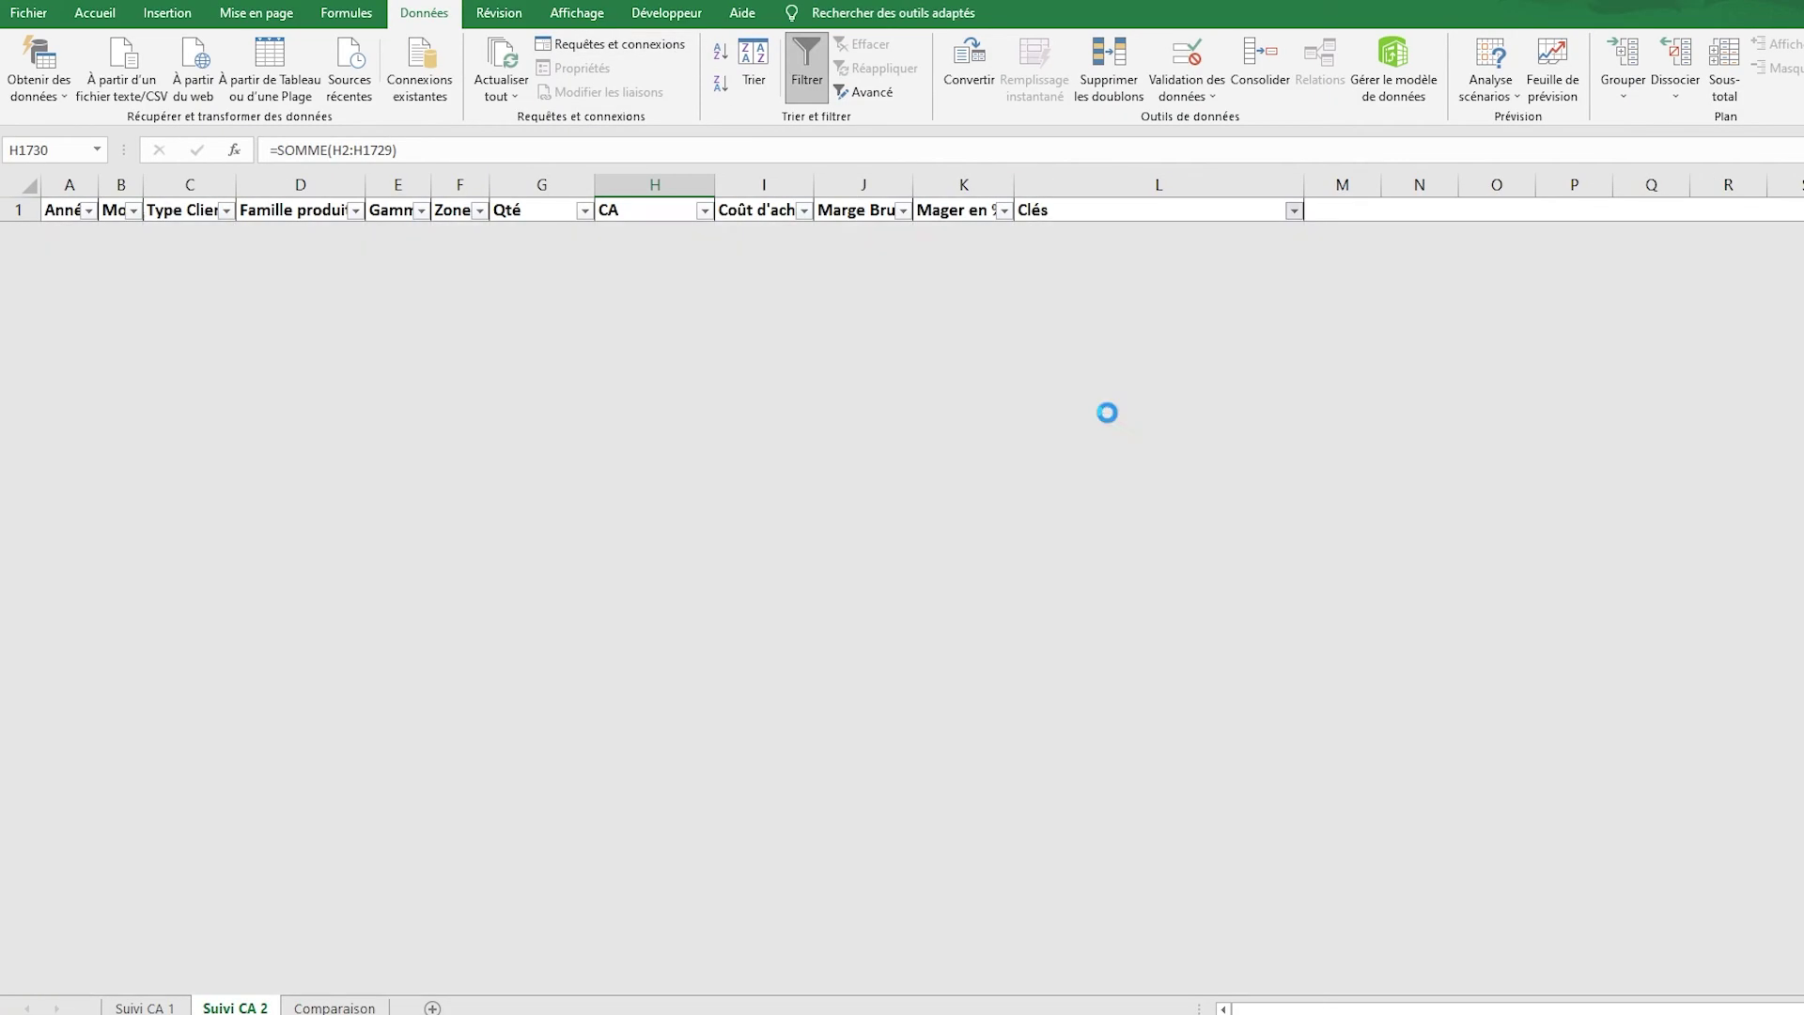
Add filters to the Suivi CA 1 headers and filter its Clés column on 201711GrosPerceusestechnikNord.
{"action": "left_click", "coordinate": [145, 1007]}
{"action": "left_click", "coordinate": [681, 202]}
{"action": "left_click", "coordinate": [806, 61]}
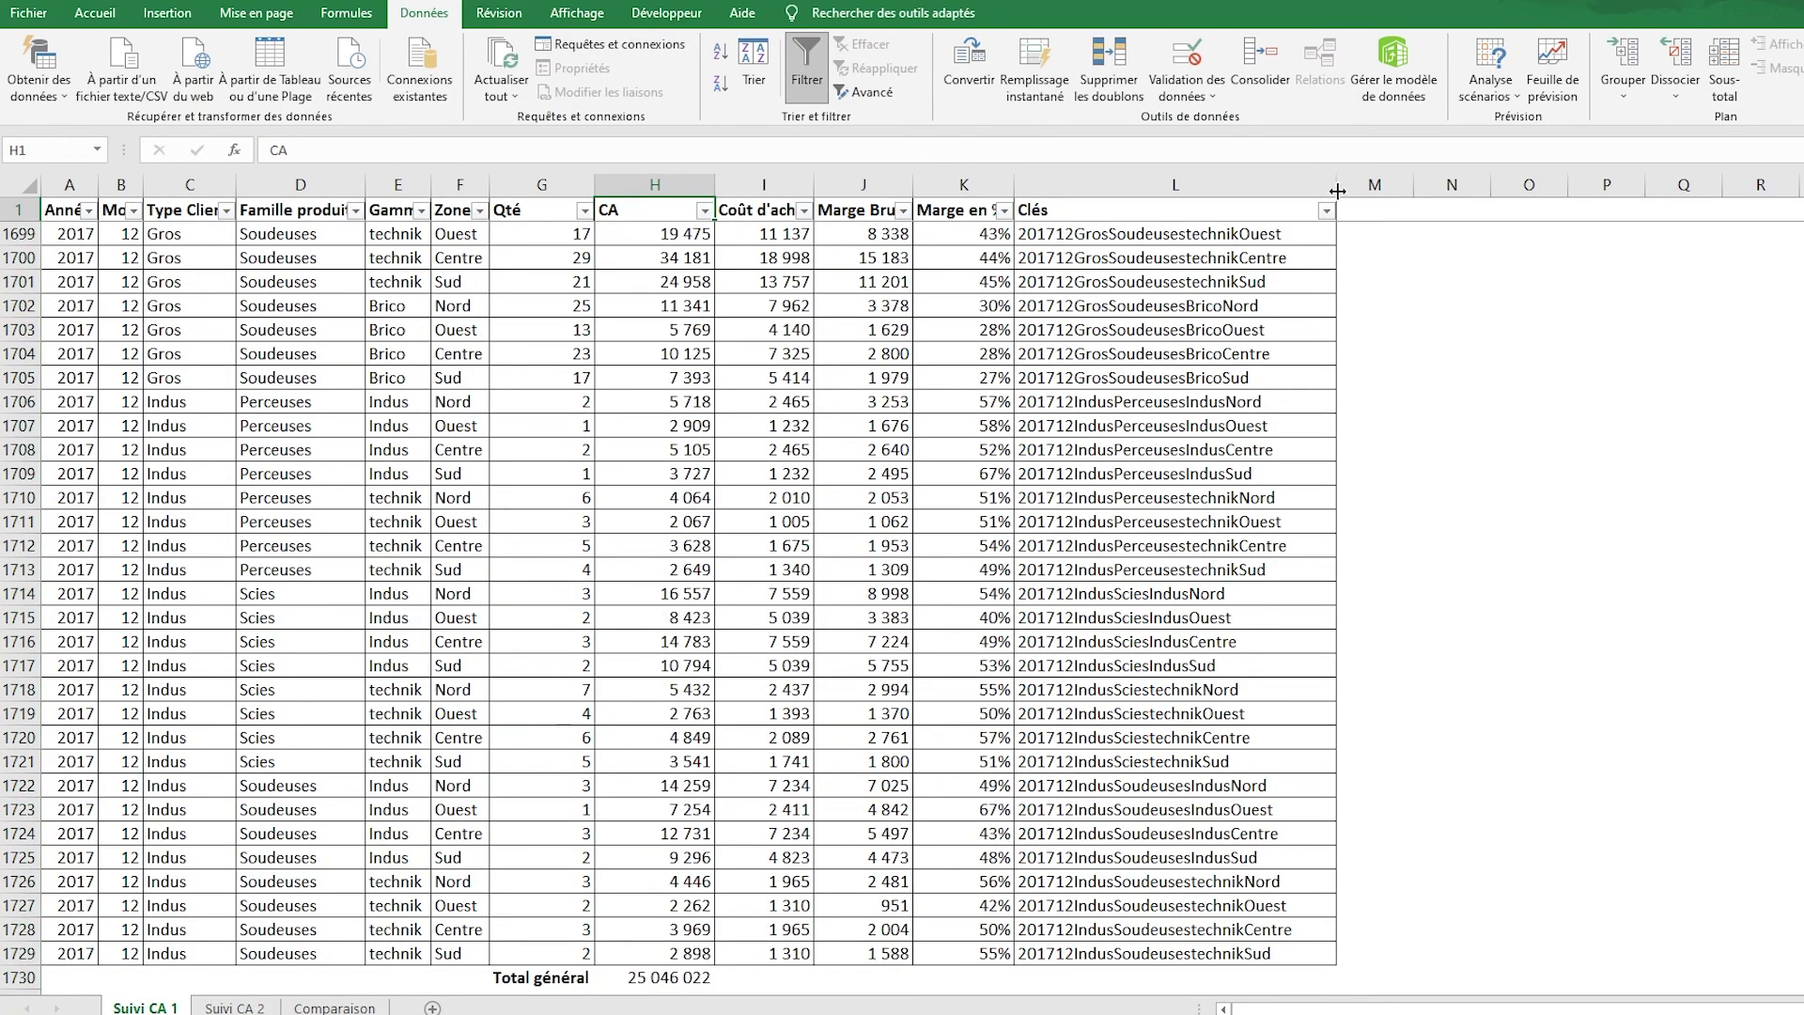
{"action": "left_click", "coordinate": [1327, 210]}
{"action": "type", "text": "201711GrosPerceusestechnikNord"}
{"action": "key", "text": "Return"}
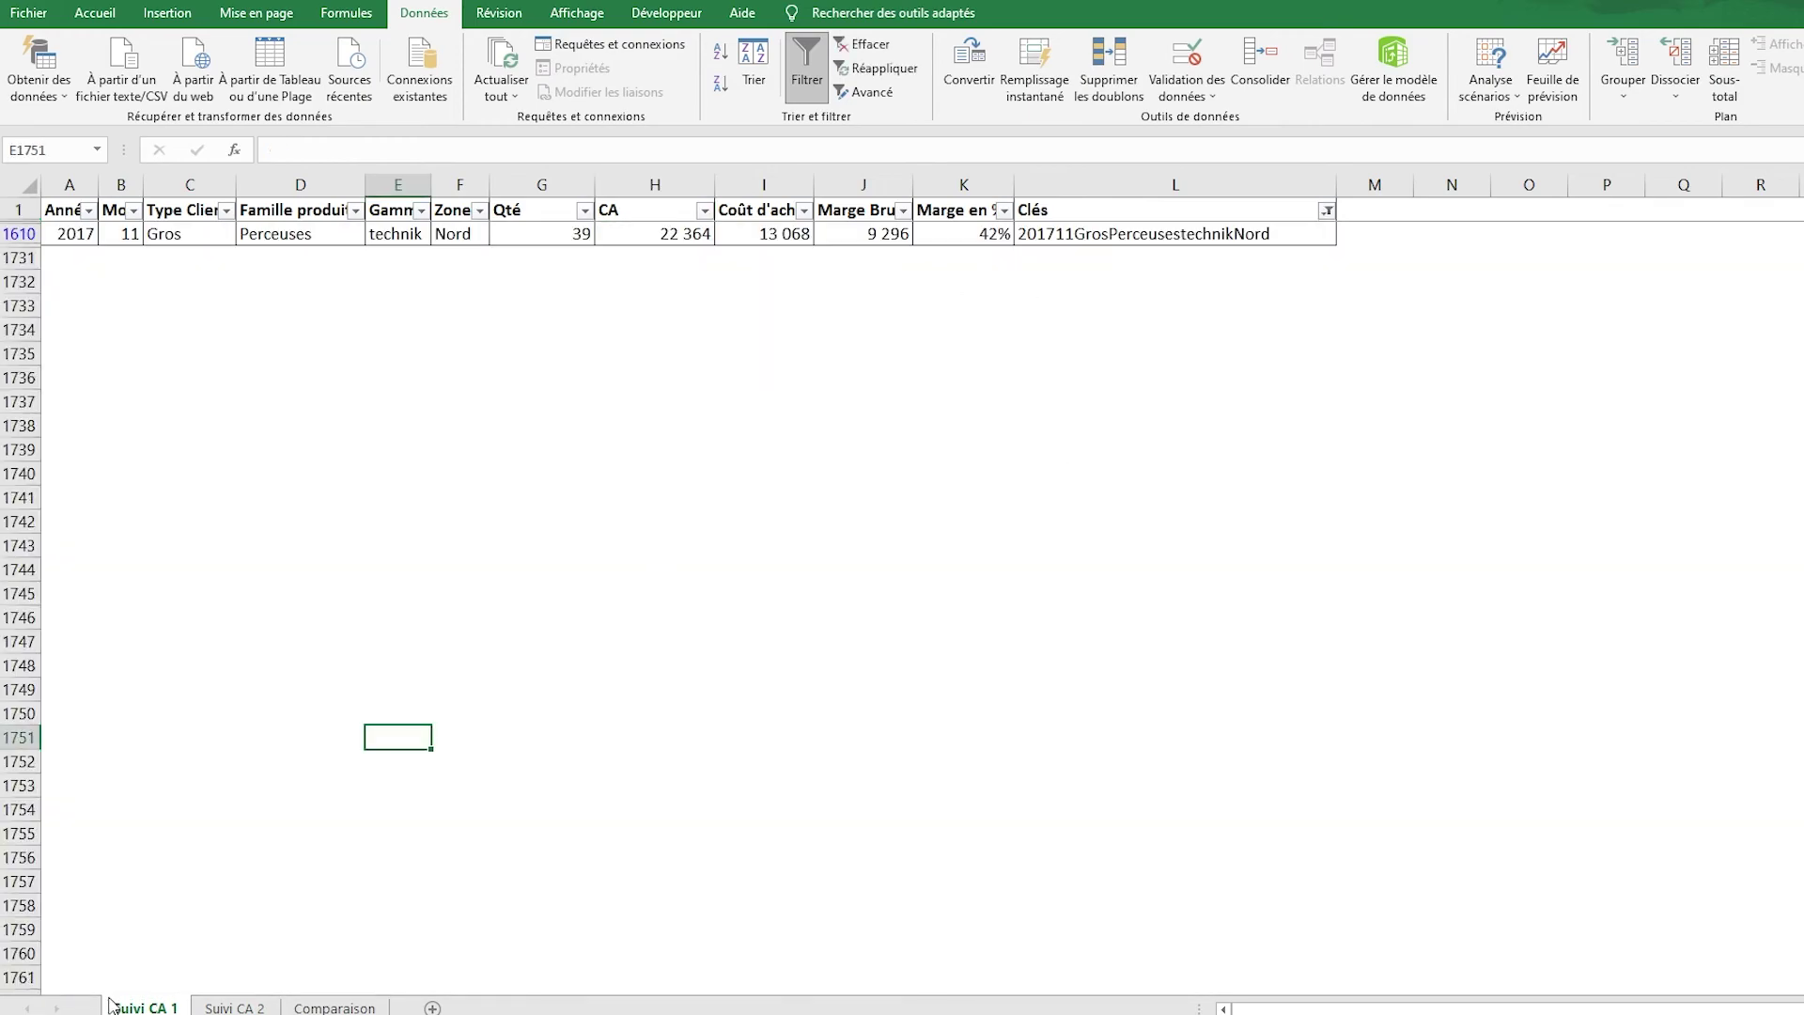
Color the CA amount in H1610 of Suivi CA 1 with a red font.
{"action": "left_click", "coordinate": [689, 234]}
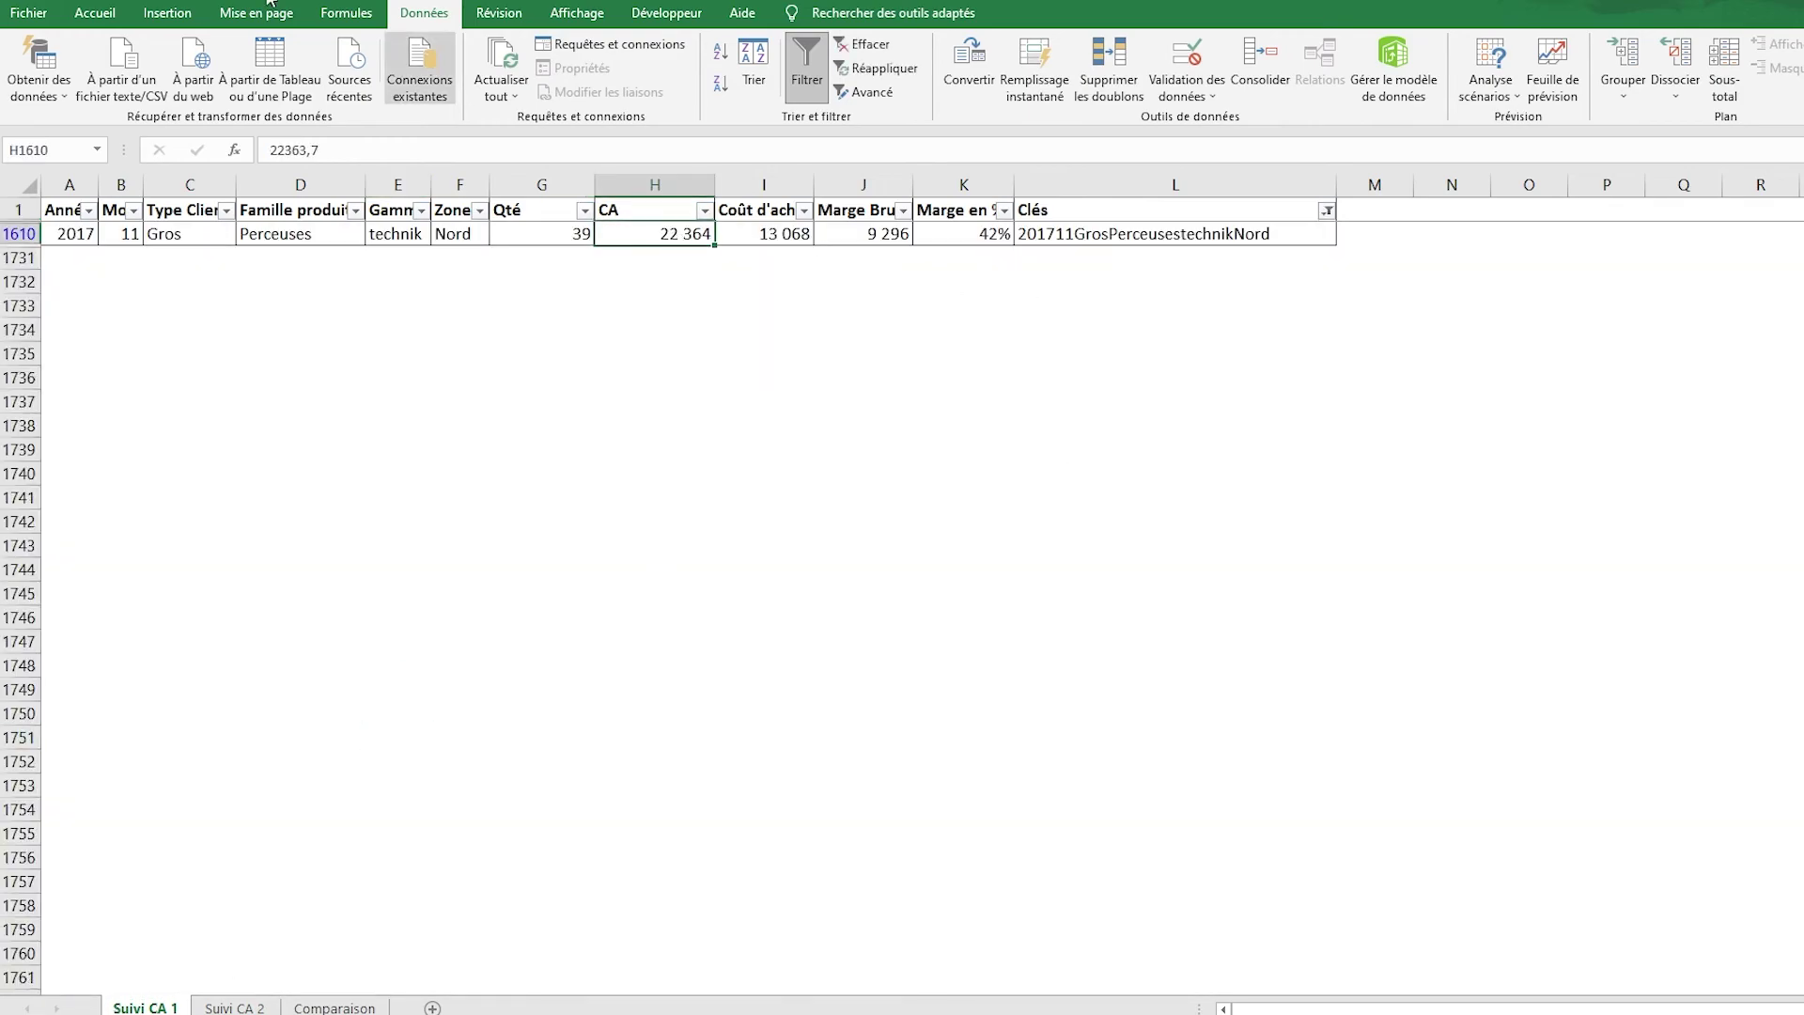
{"action": "left_click", "coordinate": [95, 12]}
{"action": "left_click", "coordinate": [450, 83]}
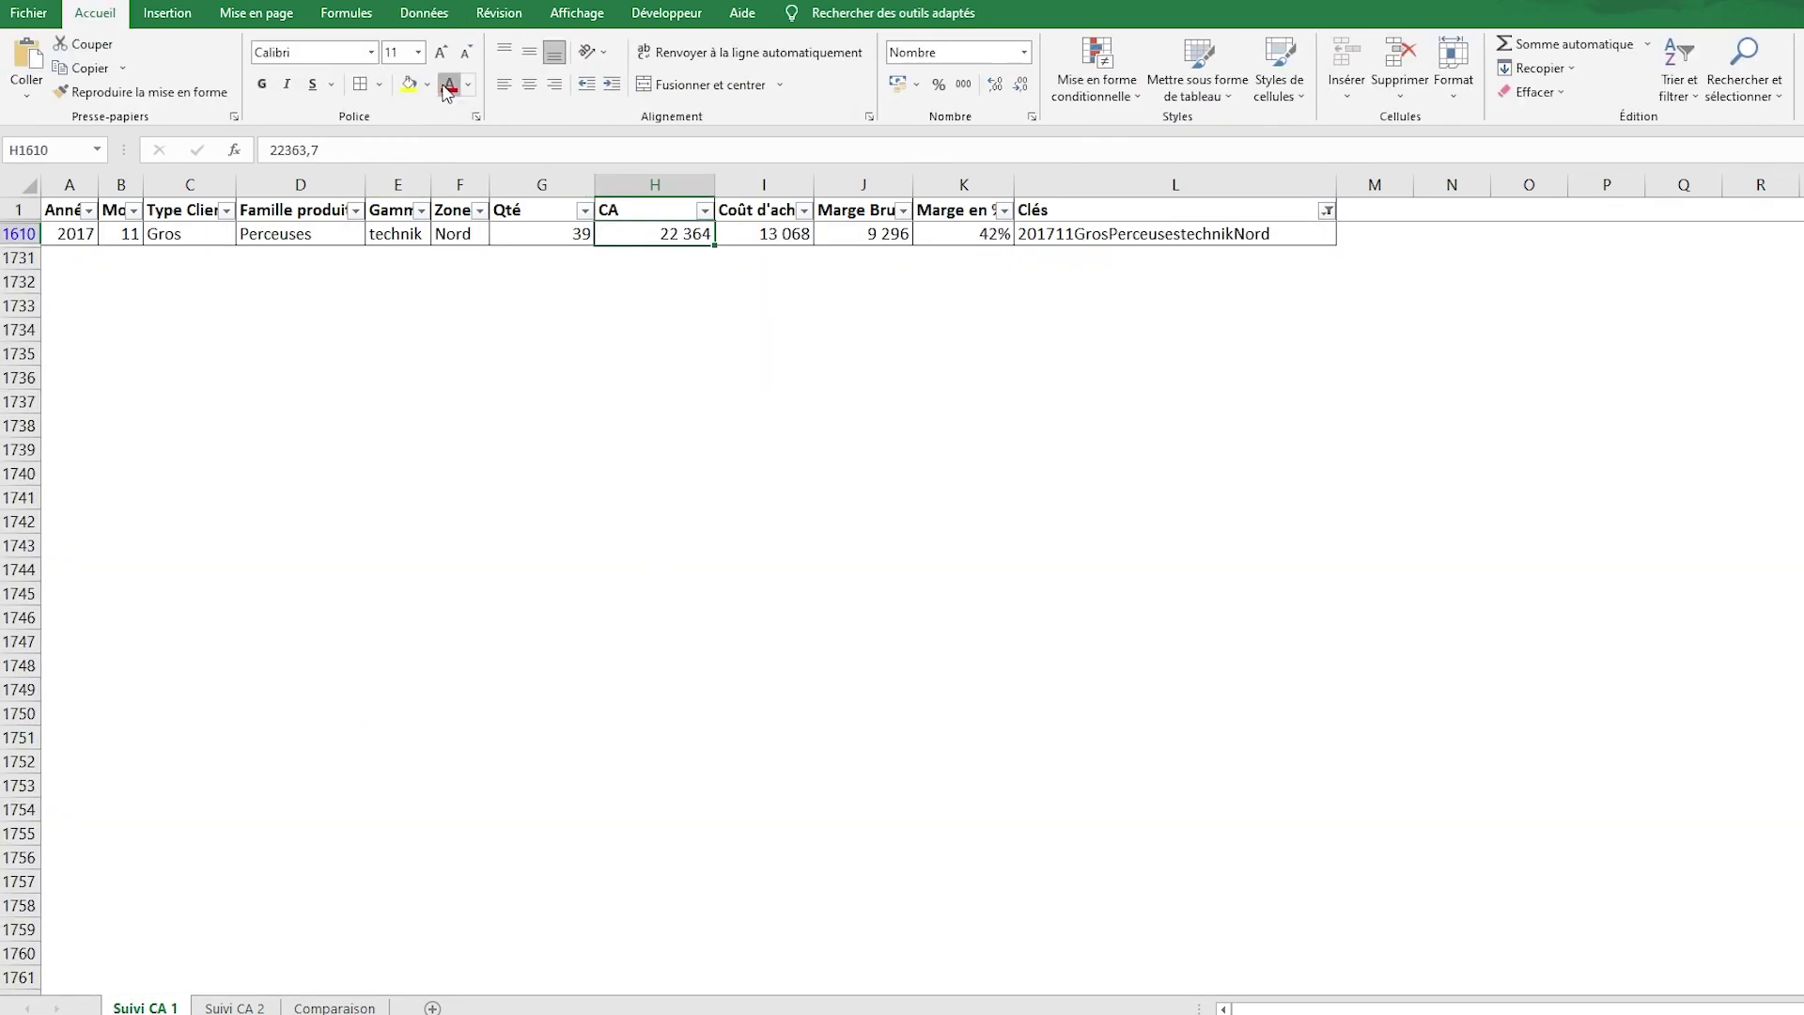
Highlight the CA amount in H1610 of Suivi CA 2 with a yellow fill.
{"action": "left_click", "coordinate": [230, 1006]}
{"action": "left_click", "coordinate": [700, 235]}
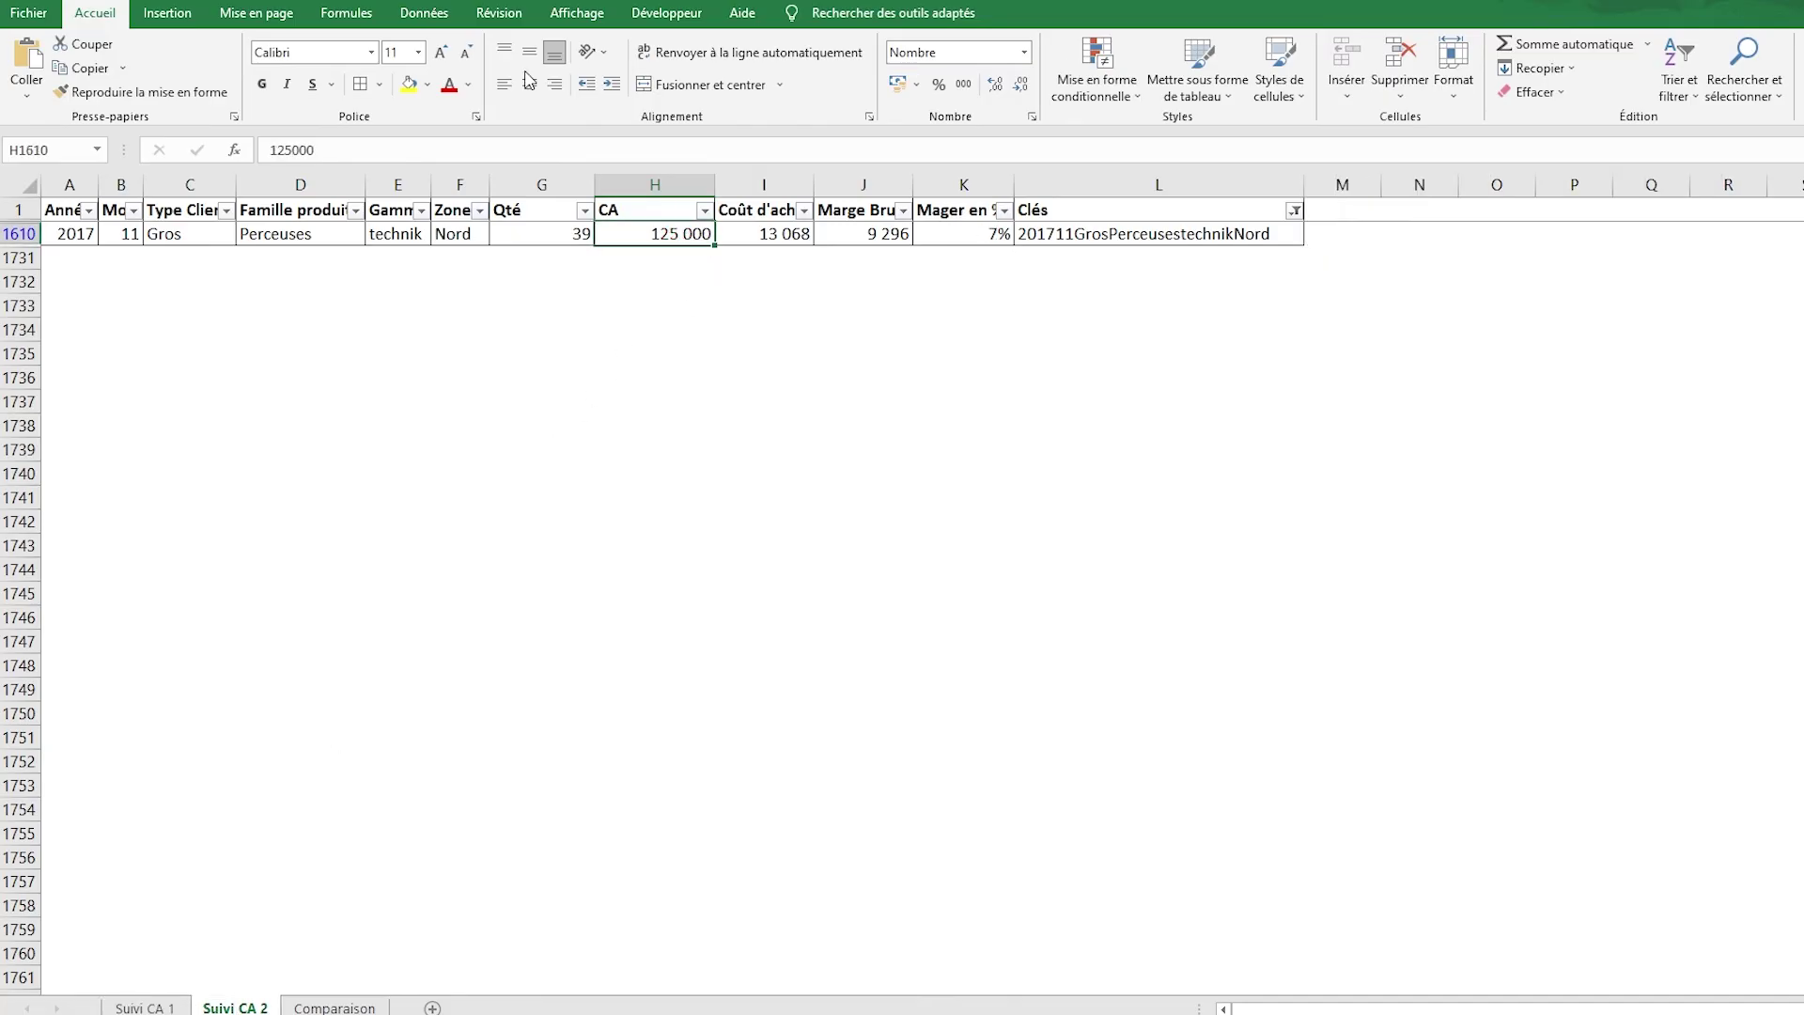
{"action": "left_click", "coordinate": [410, 85]}
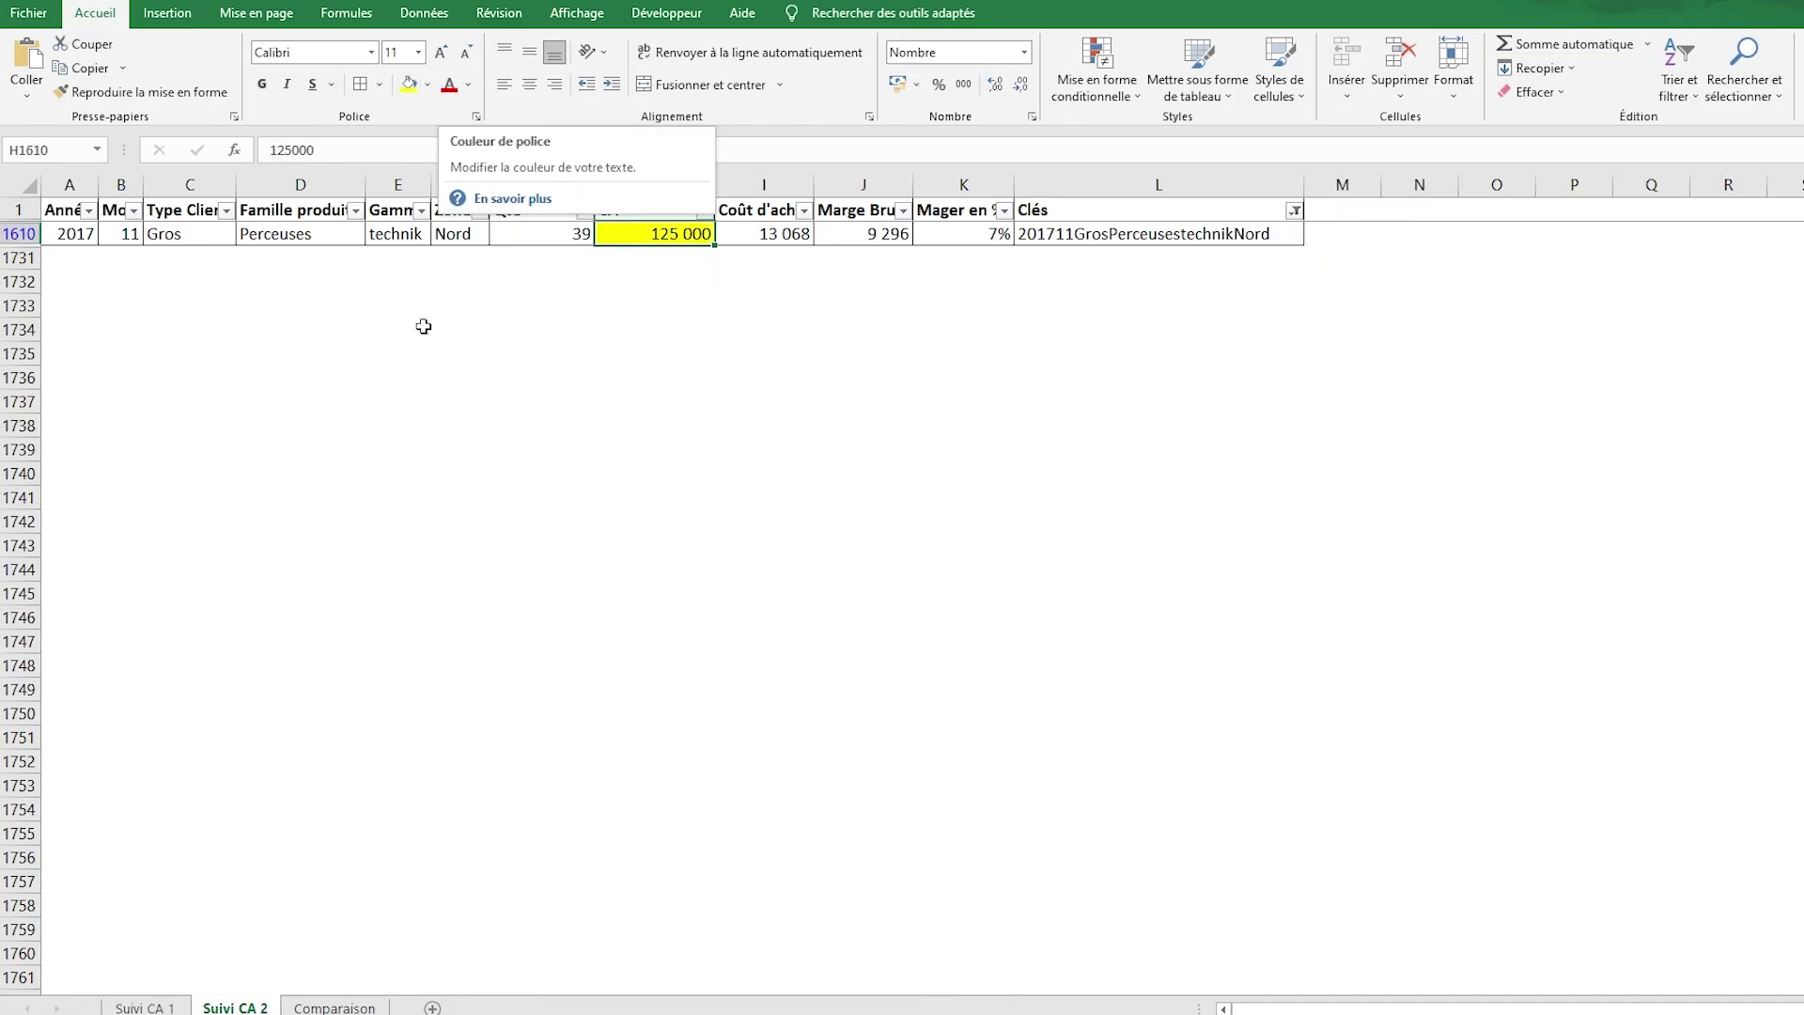
Review the filtered Suivi CA 1 row against the discrepancies in Comparaison and select the column B total in B1730.
{"action": "left_click", "coordinate": [334, 1007]}
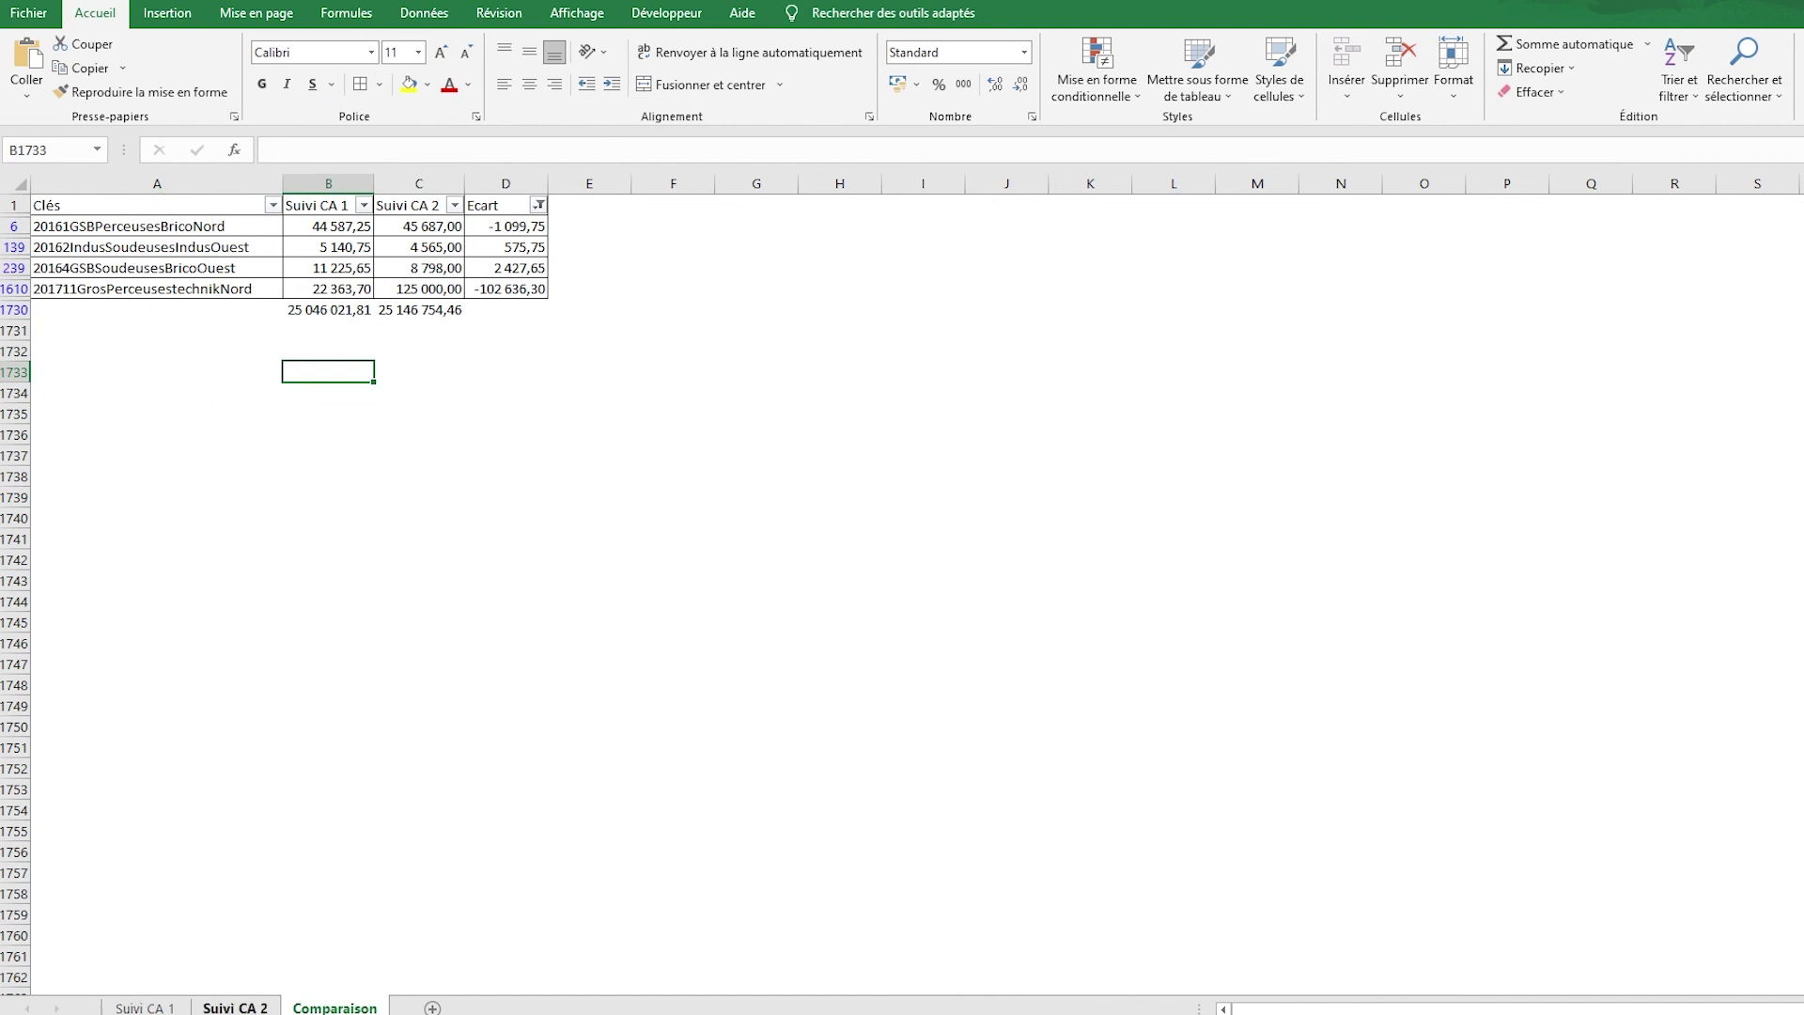
{"action": "left_click", "coordinate": [127, 1008]}
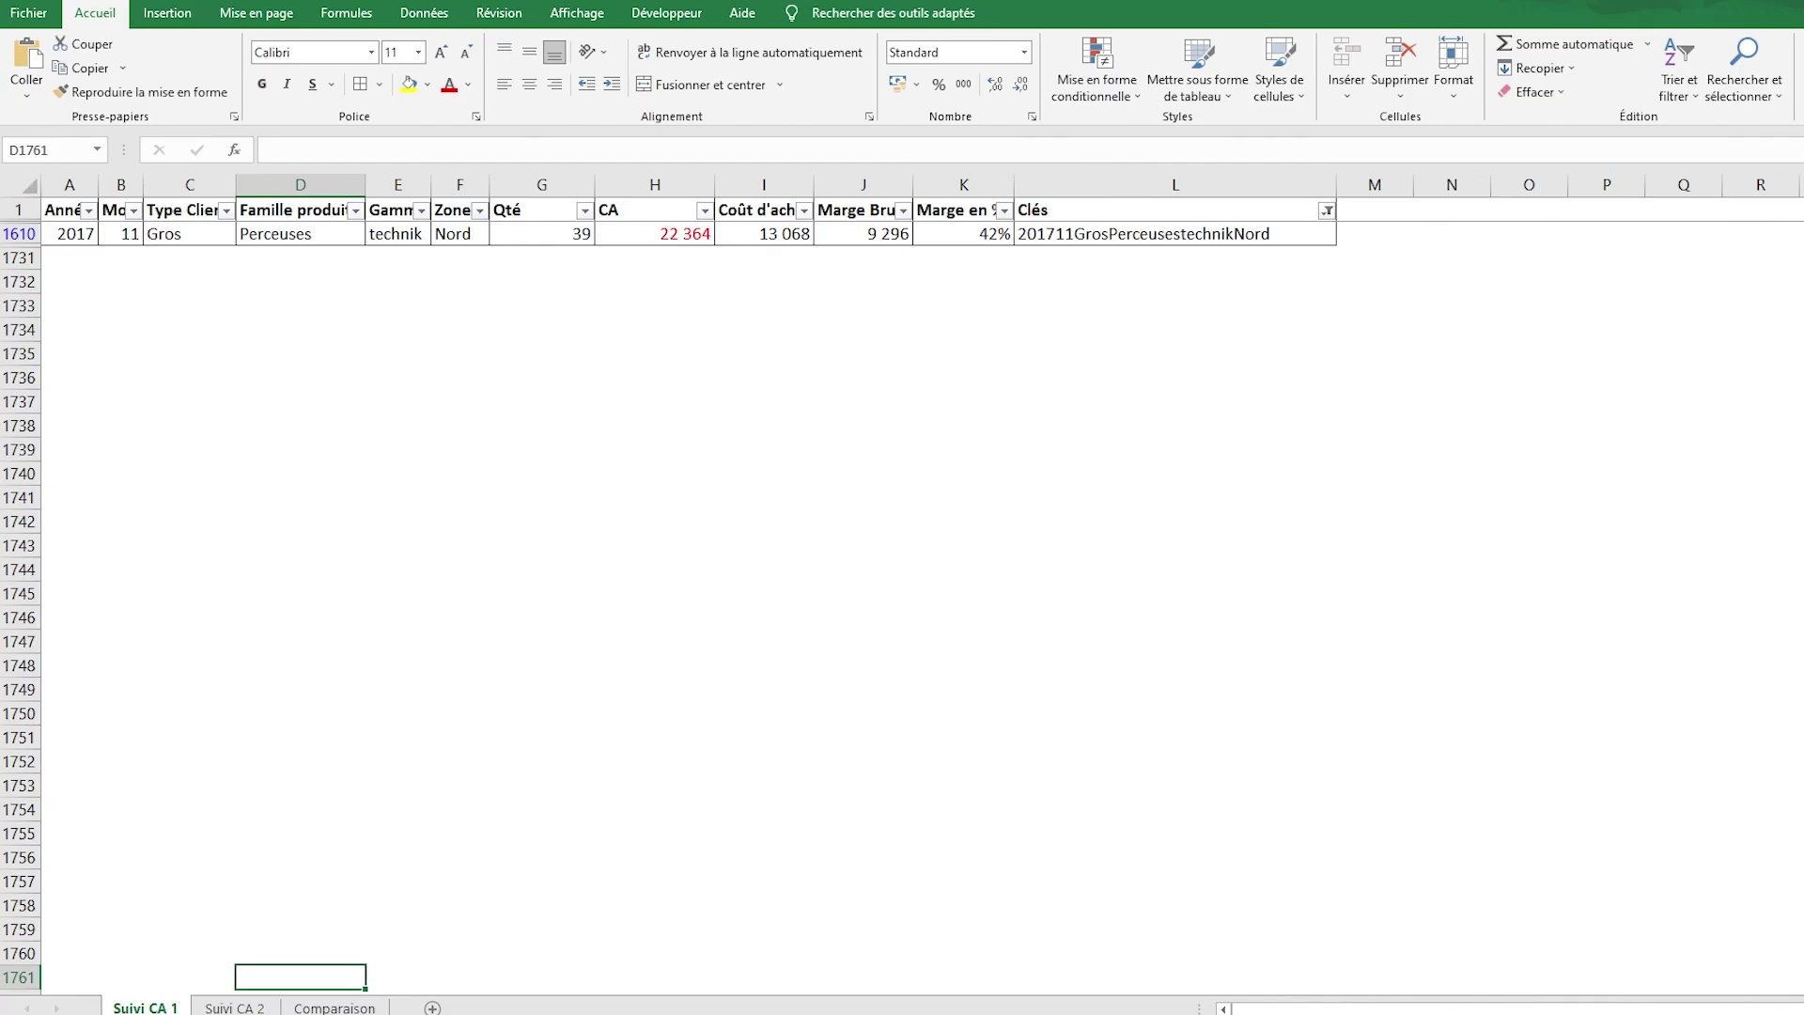
{"action": "left_click", "coordinate": [335, 1008]}
{"action": "left_click", "coordinate": [355, 310]}
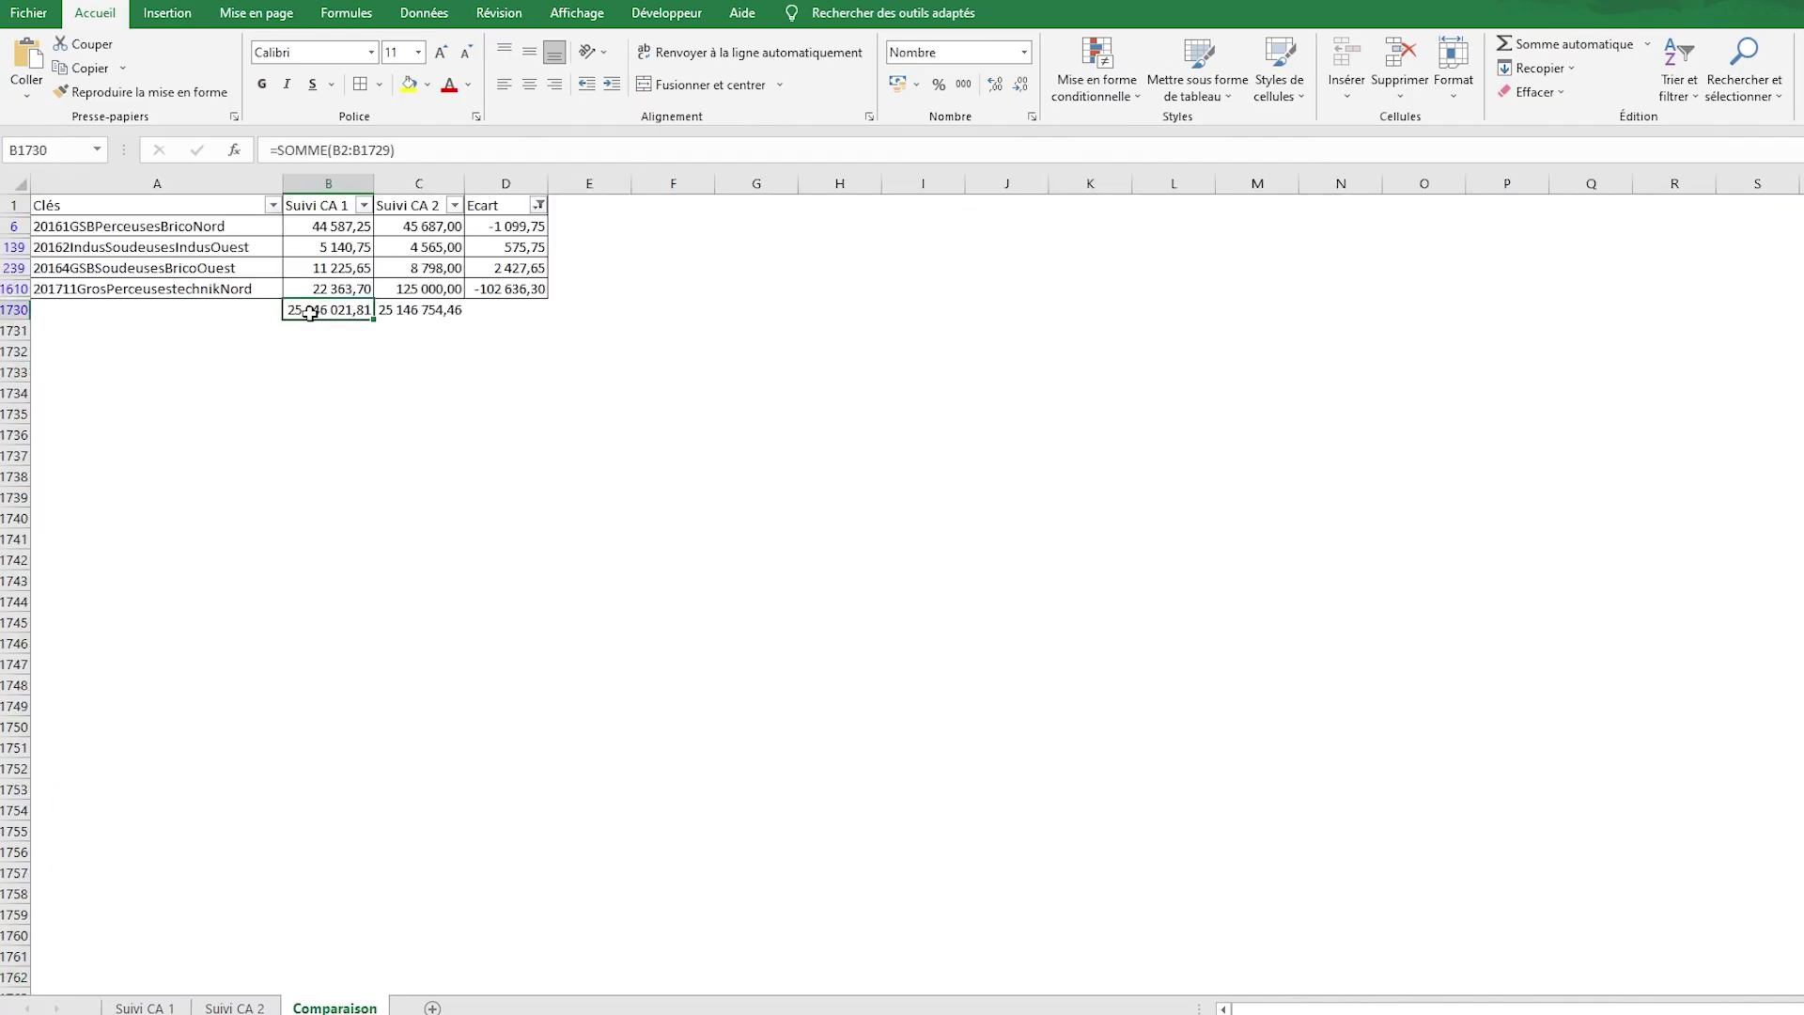